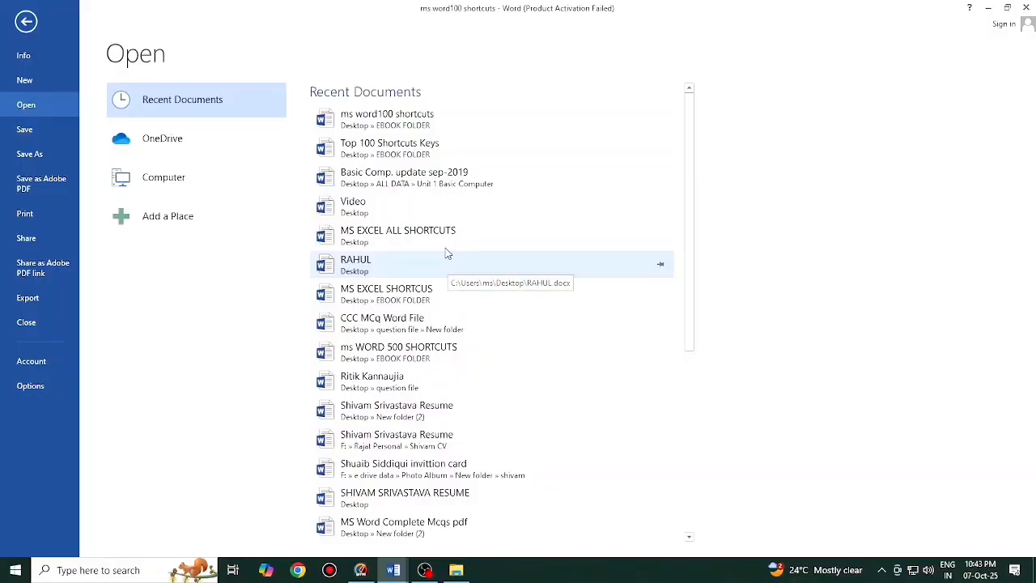
- Scroll past the recent documents and show the Computer location with EBOOK FOLDER in the Open page
scroll(363, 361, down, 1)
scroll(364, 362, down, 9)
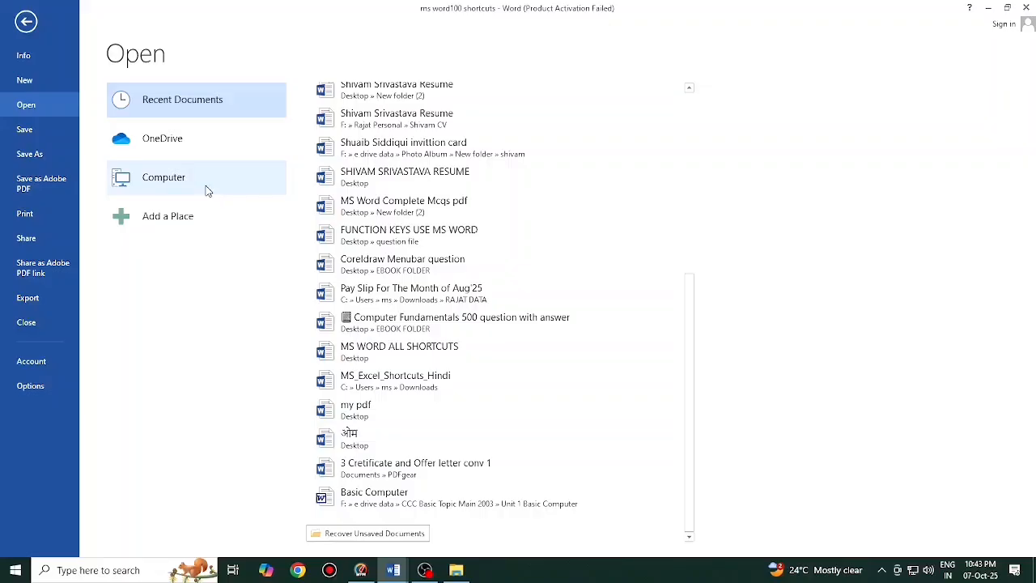
click(169, 184)
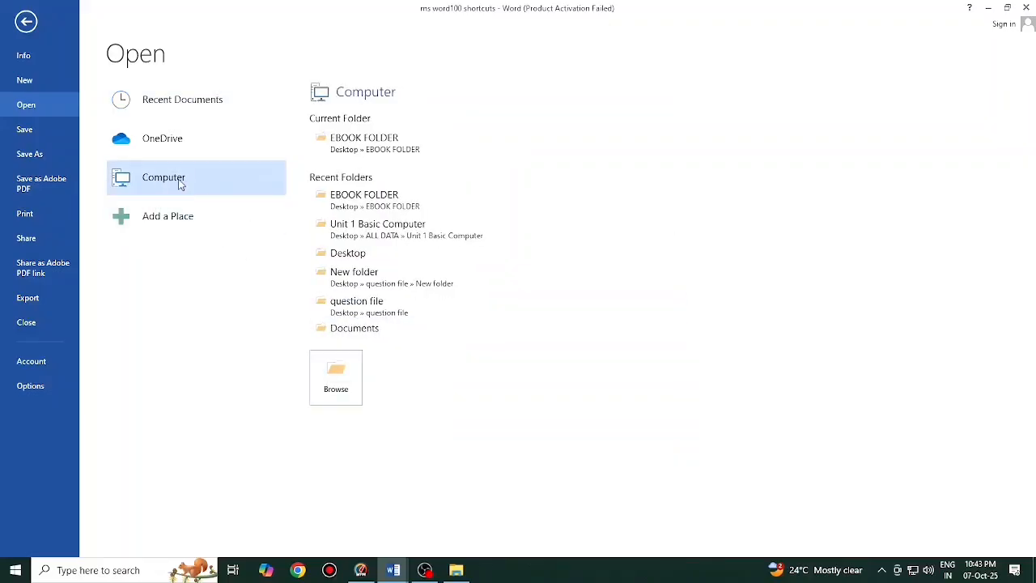
- Browse the Documents, Downloads, Music and Pictures folders, then return to Desktop
click(344, 369)
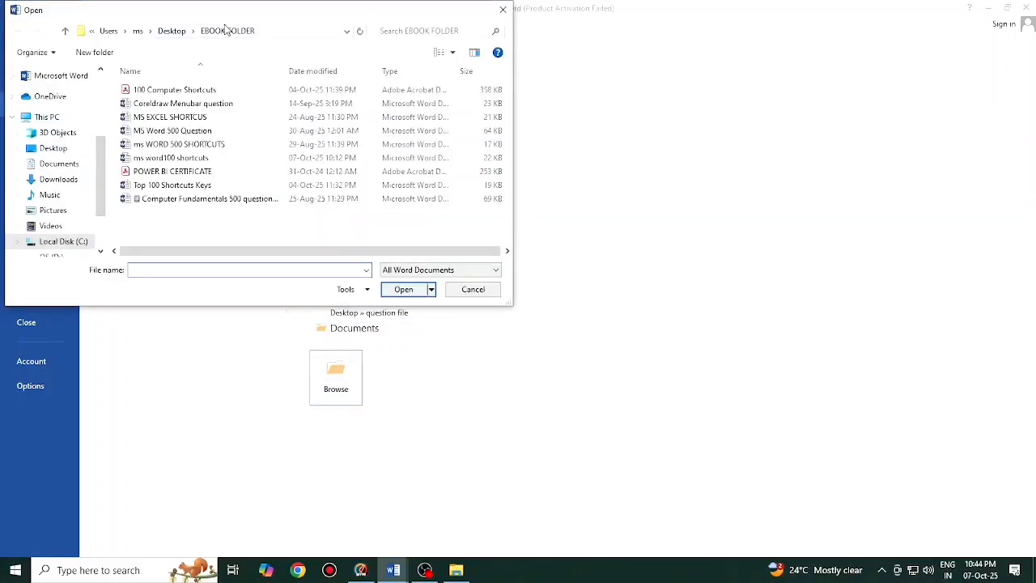
click(171, 36)
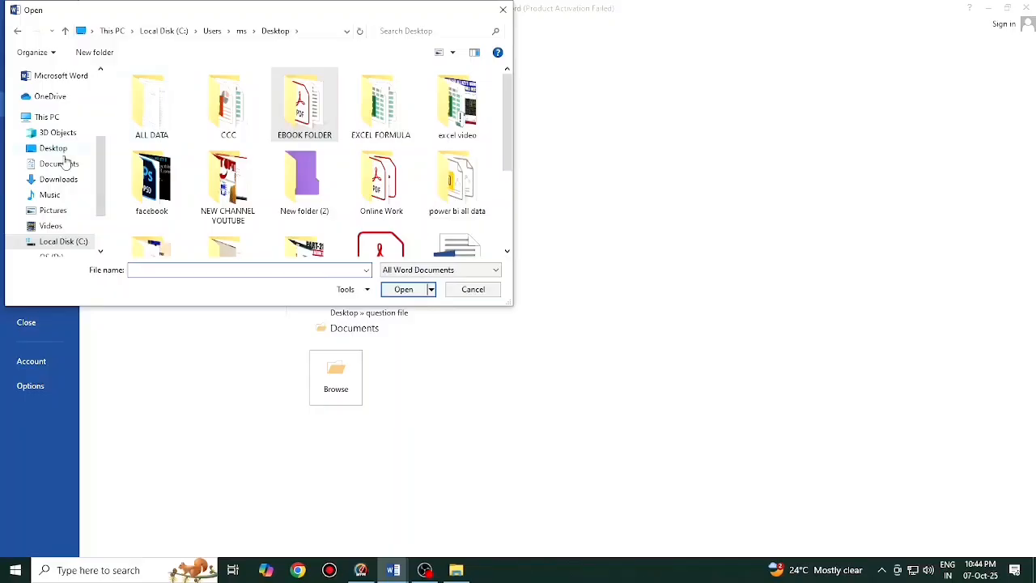
click(54, 165)
click(58, 179)
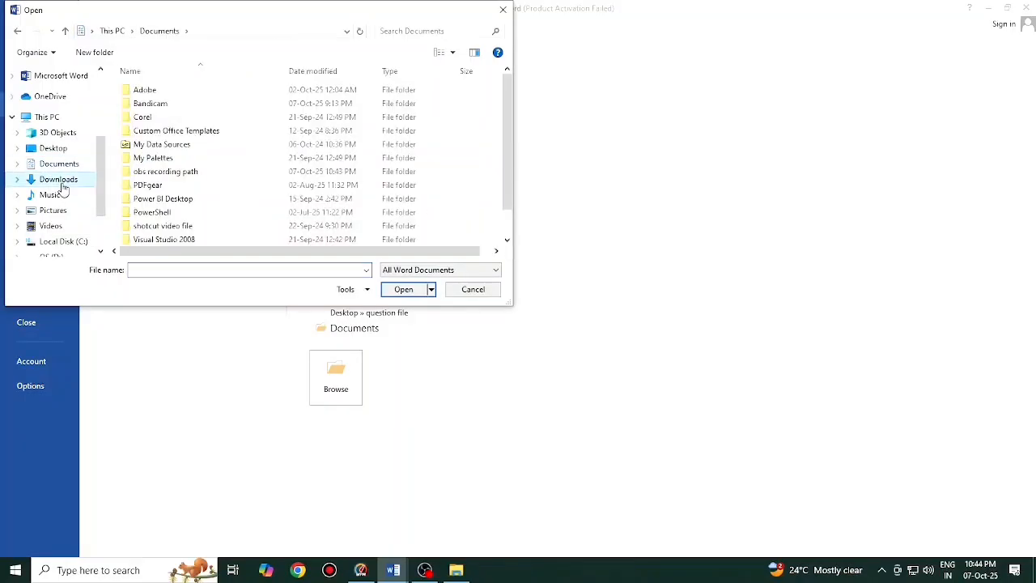
click(51, 195)
click(56, 212)
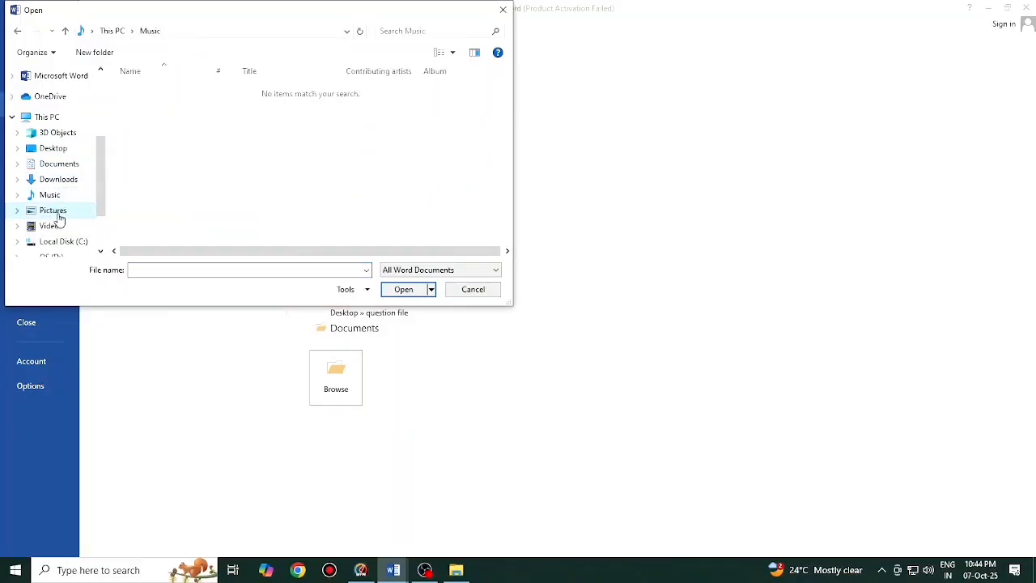
click(57, 152)
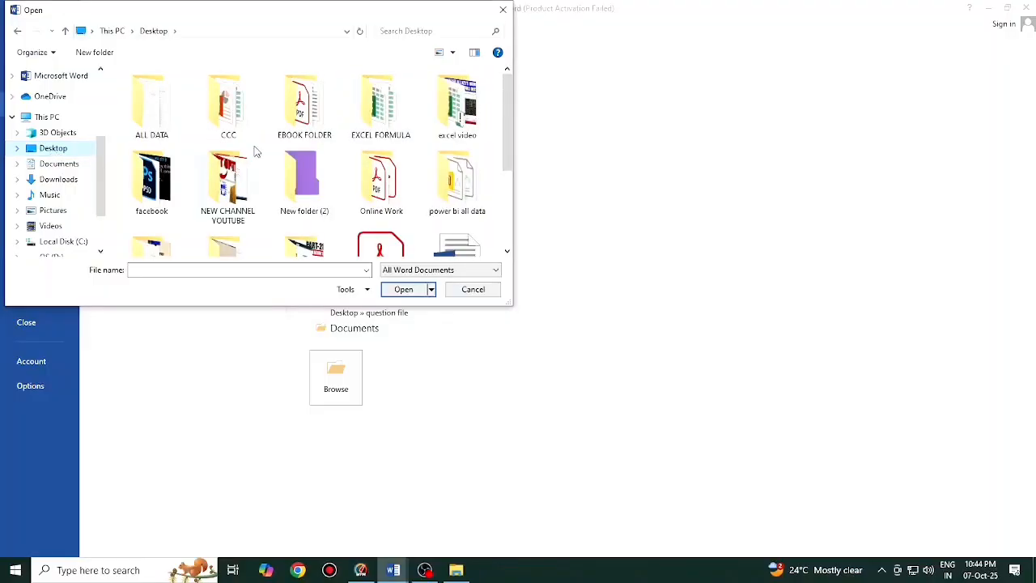
- Open the MS Word 500 Question file from Desktop's EBOOK FOLDER
scroll(476, 176, down, 1)
scroll(475, 179, down, 1)
scroll(476, 192, up, 1)
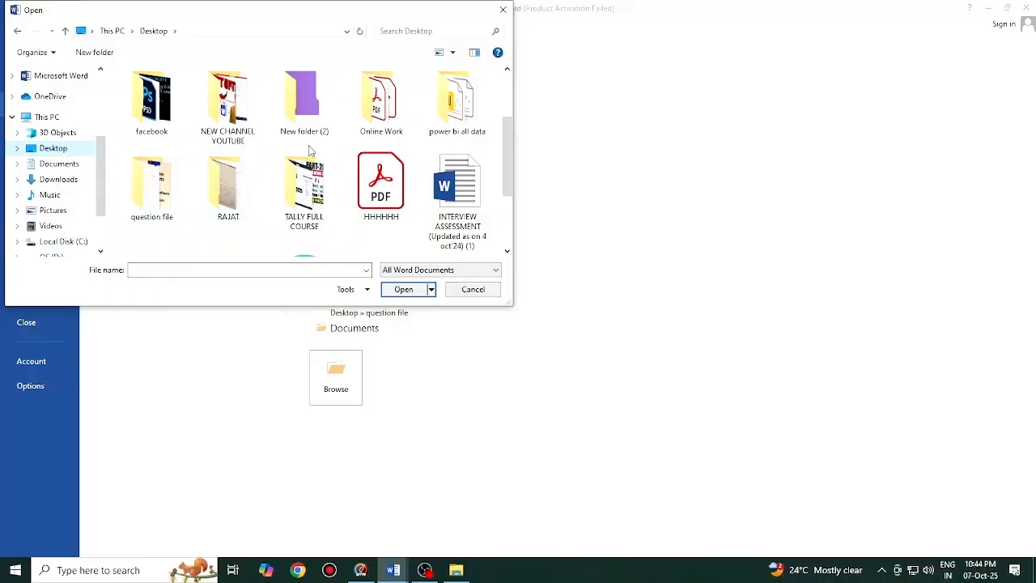
scroll(395, 137, down, 1)
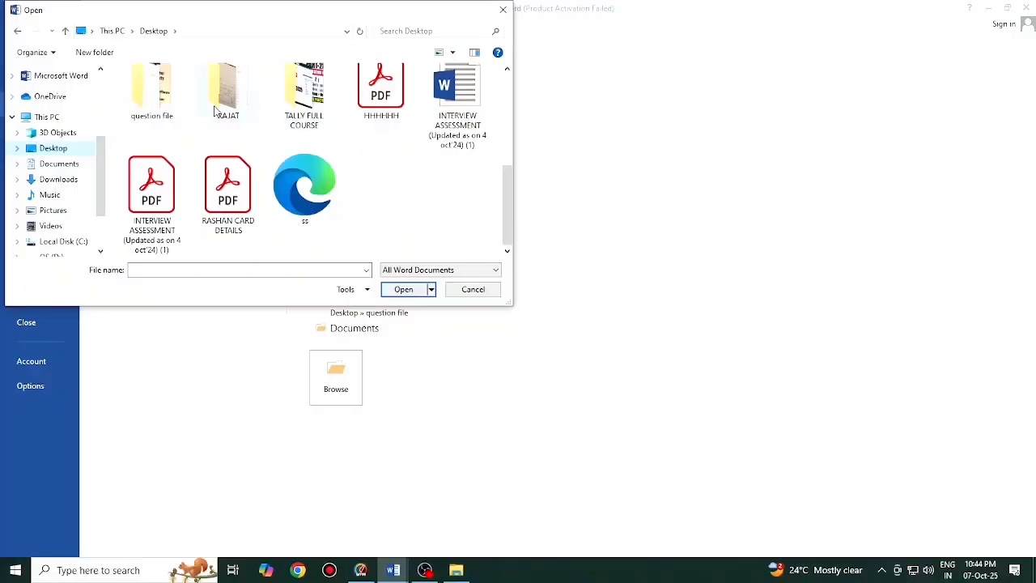
scroll(235, 217, up, 1)
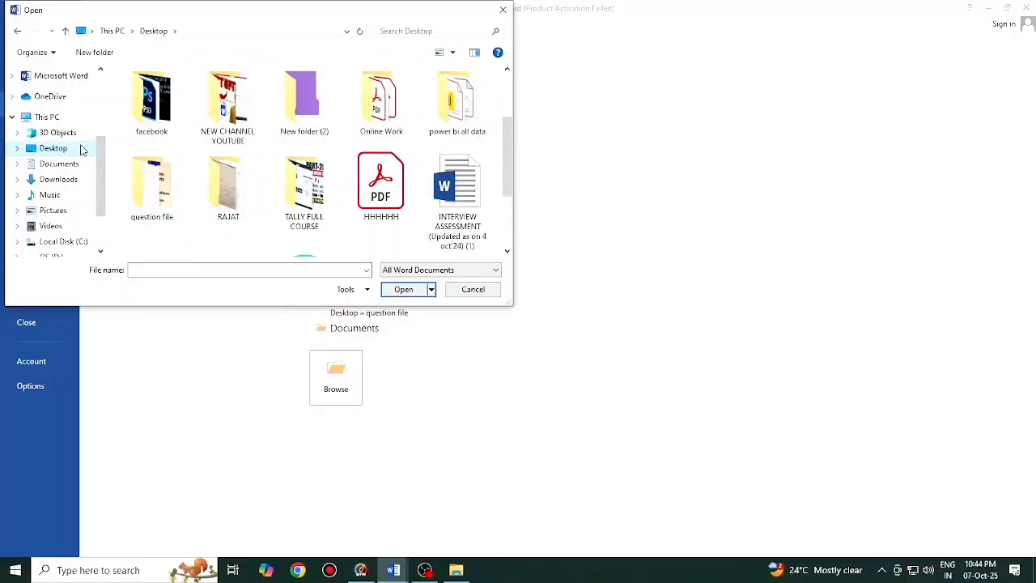
scroll(81, 150, up, 1)
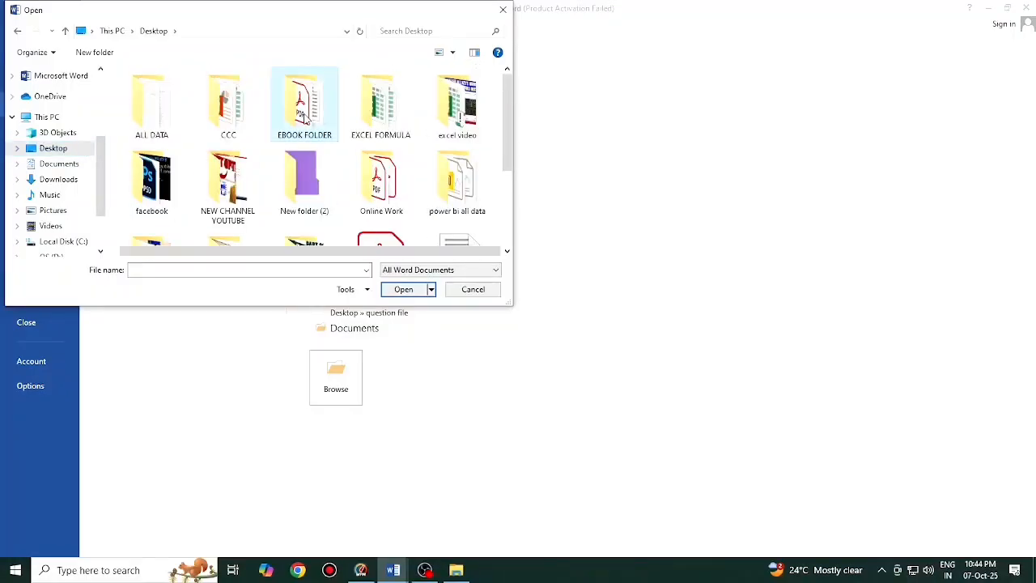
double_click(304, 117)
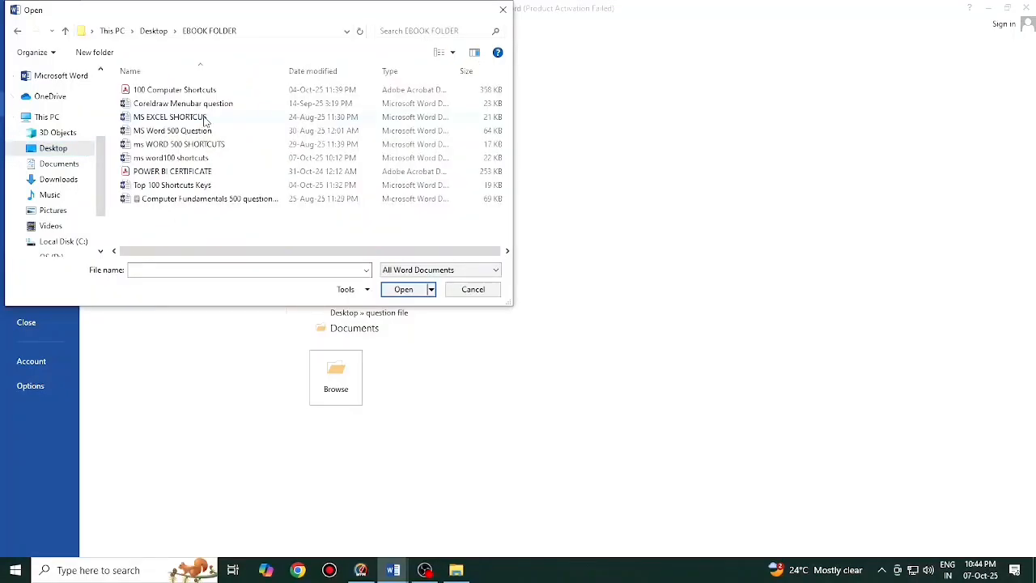
click(162, 135)
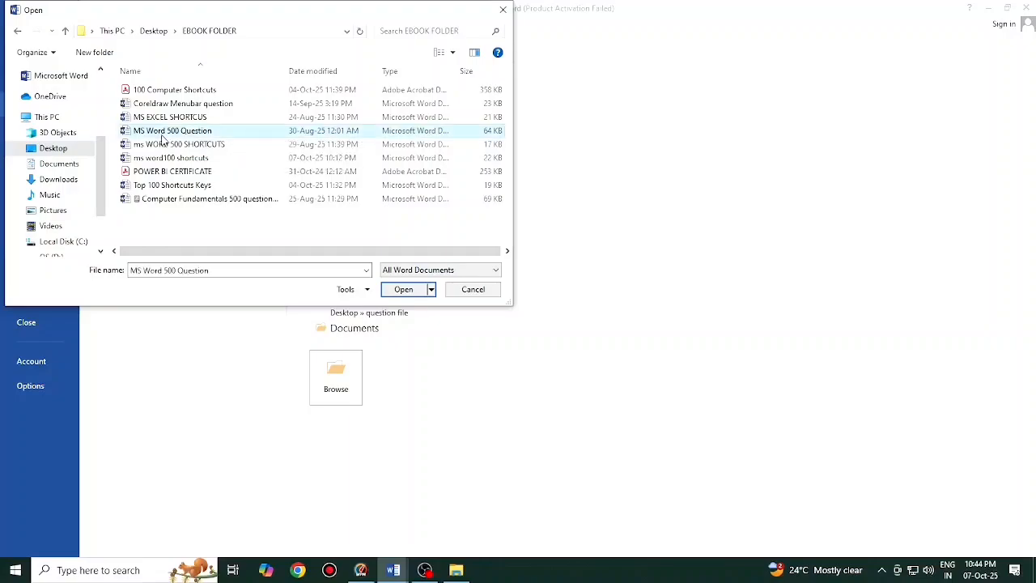
click(402, 290)
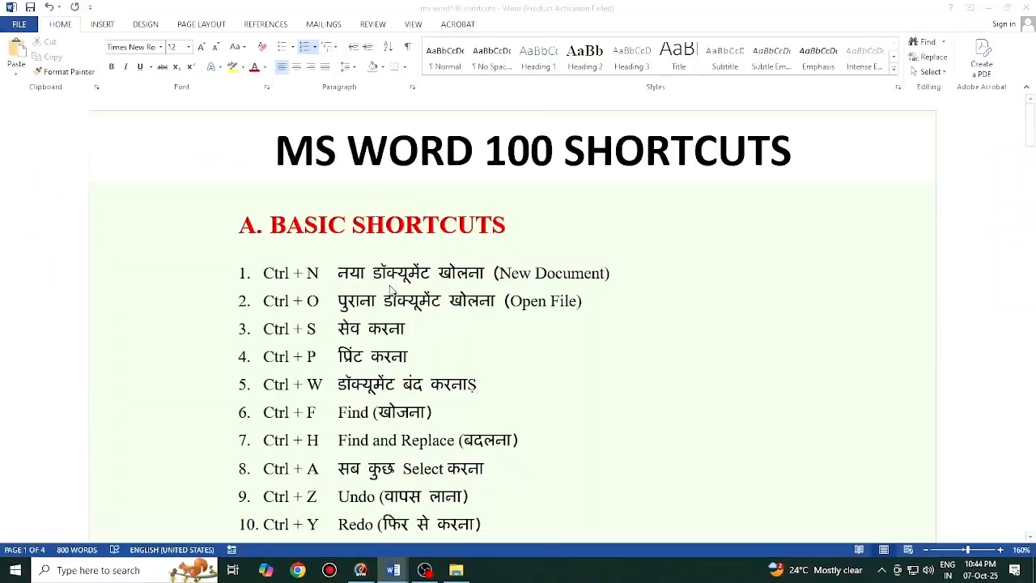
- Skim the MS Word 500 Question document and close its window
scroll(387, 294, down, 12)
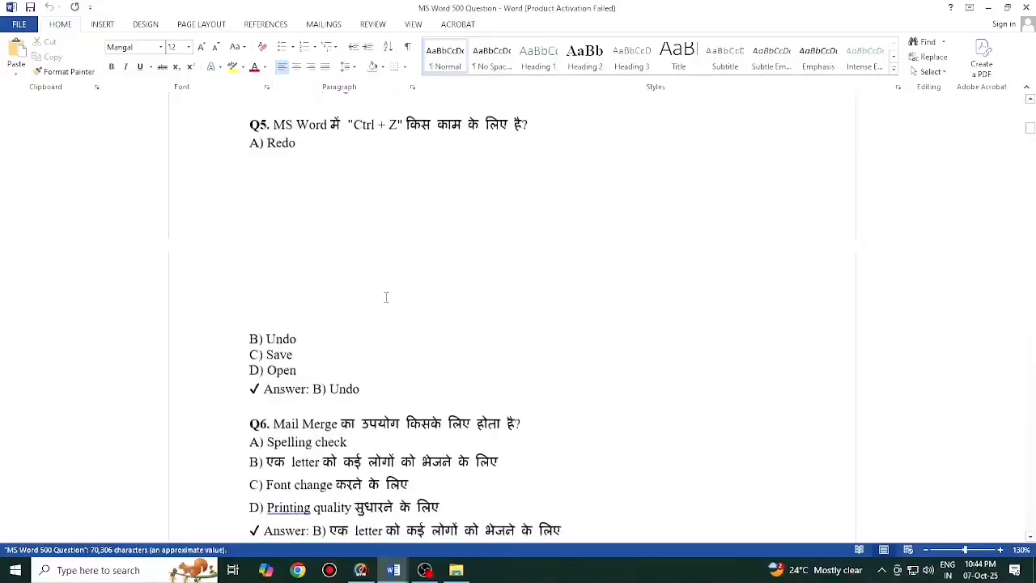
scroll(386, 298, down, 4)
scroll(388, 309, up, 3)
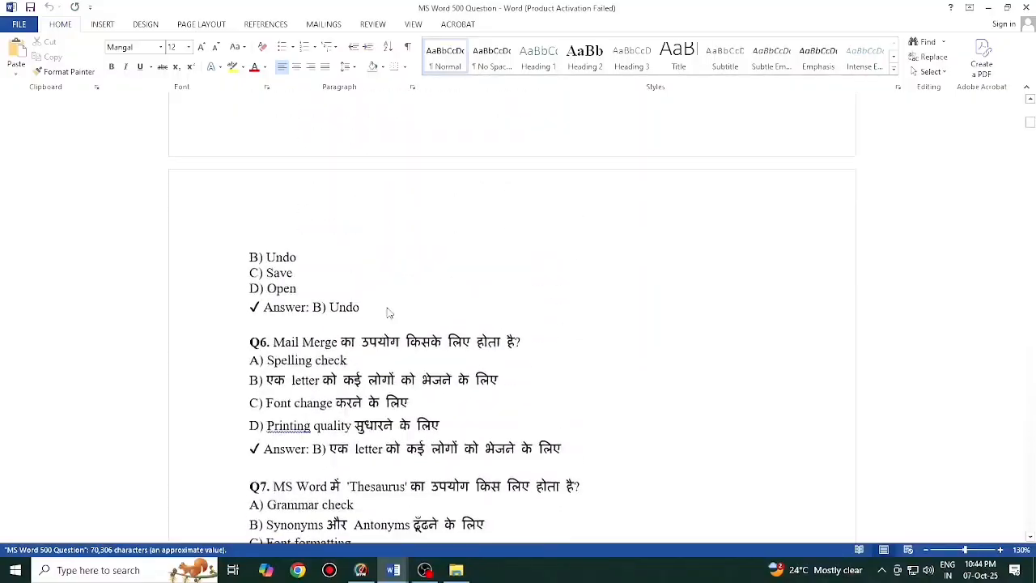
click(1026, 8)
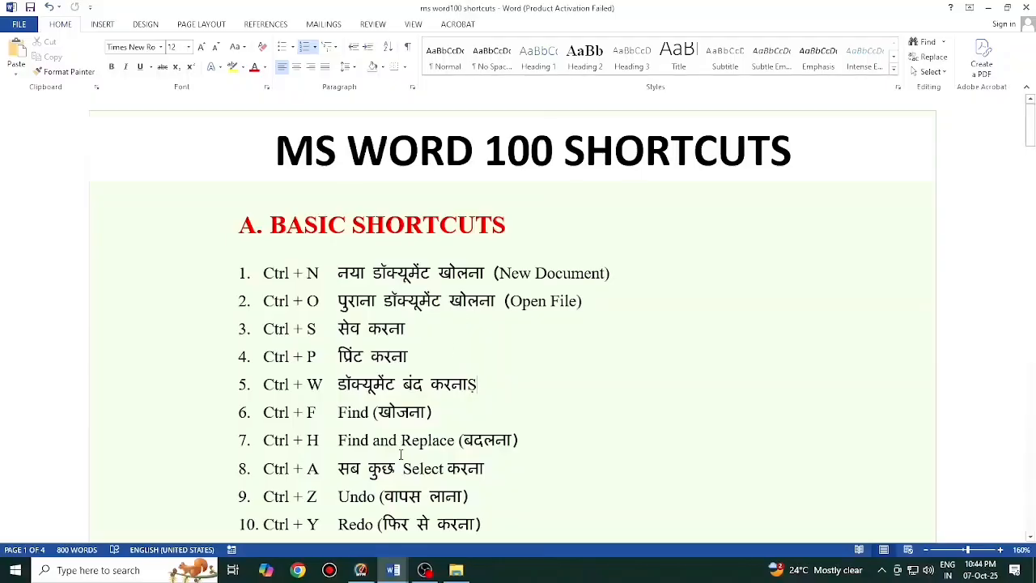
- Switch to the Document4 window and start saving it with Ctrl+S
click(392, 570)
click(445, 512)
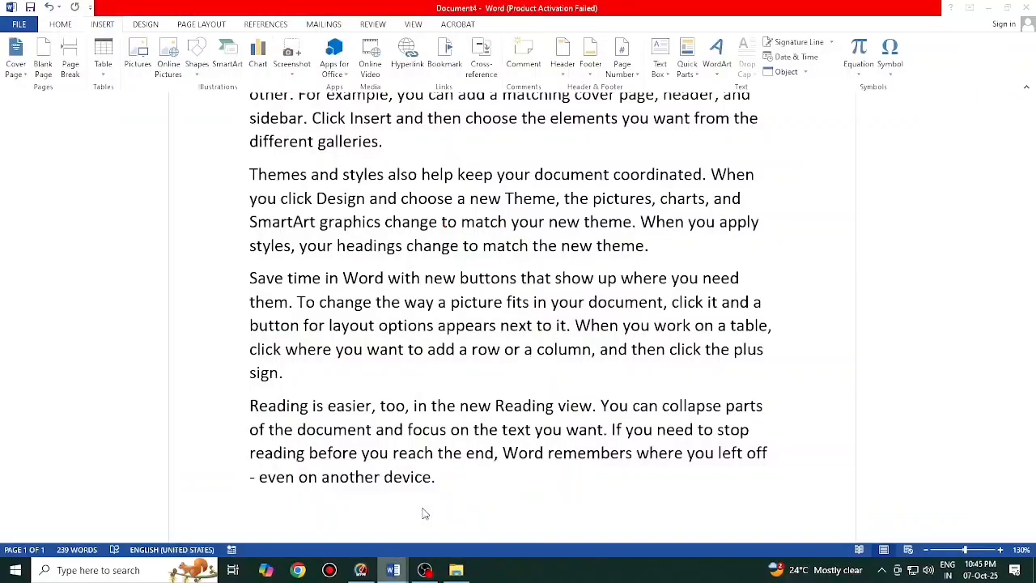
scroll(456, 483, up, 3)
scroll(455, 484, up, 1)
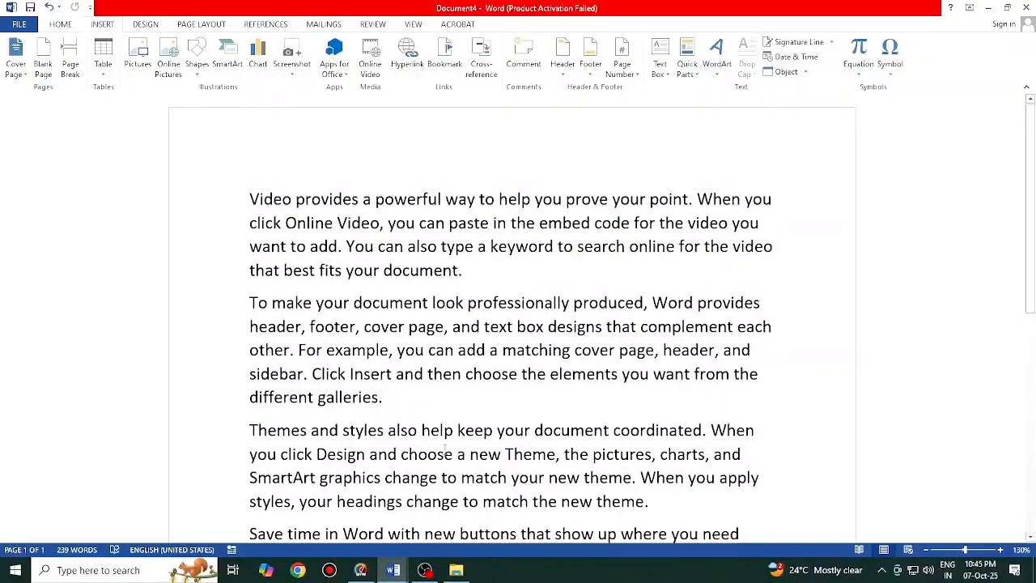
click(433, 407)
key(ctrl+s)
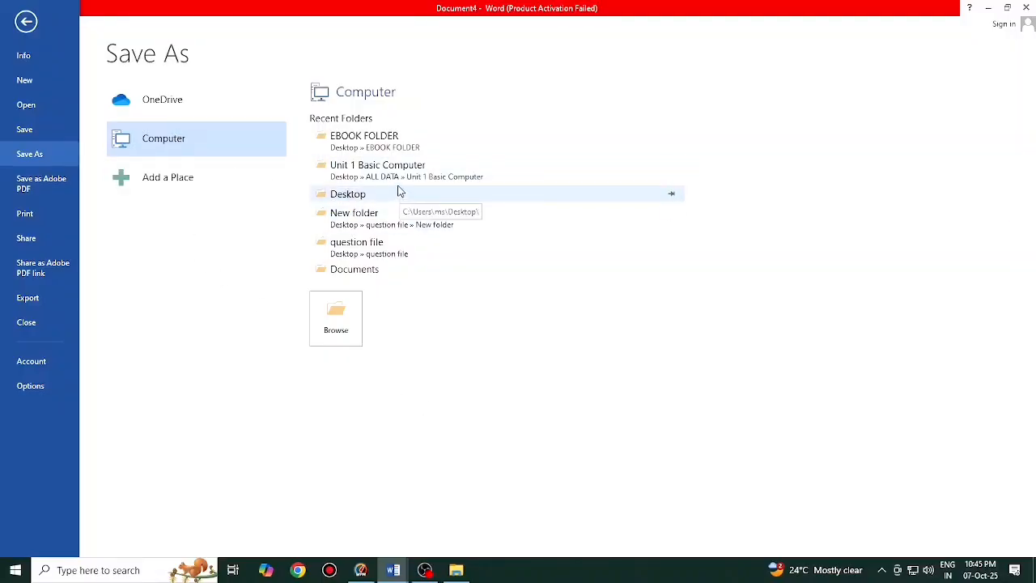
- Try Documents and Downloads as save locations, then cancel and return to Document4 unsaved
click(343, 330)
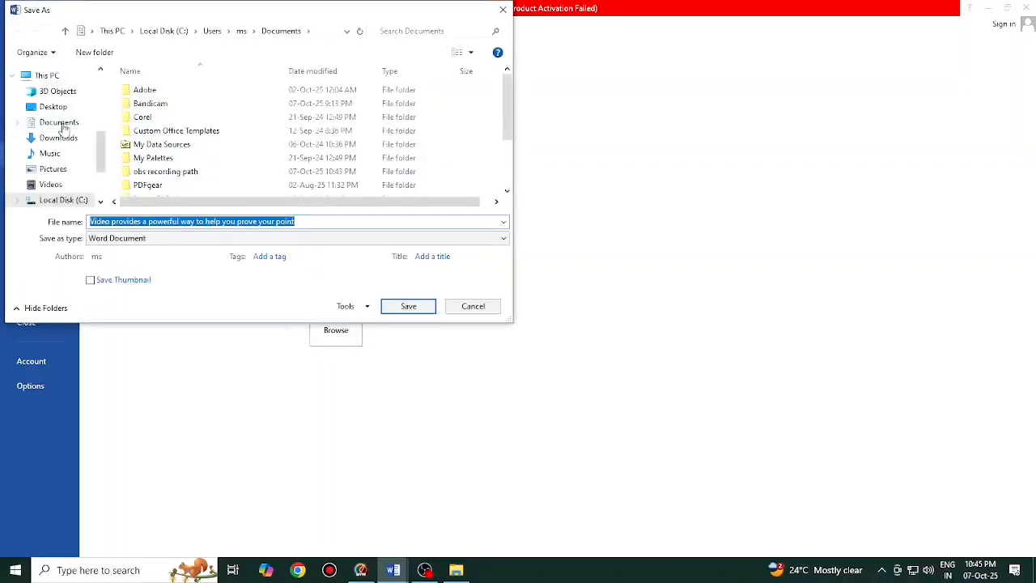
click(60, 123)
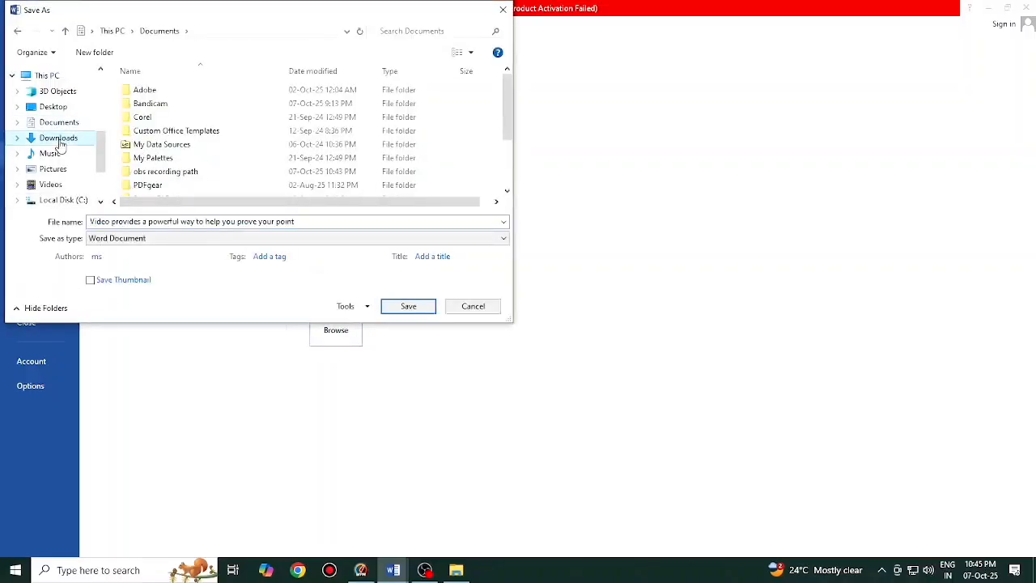
click(59, 139)
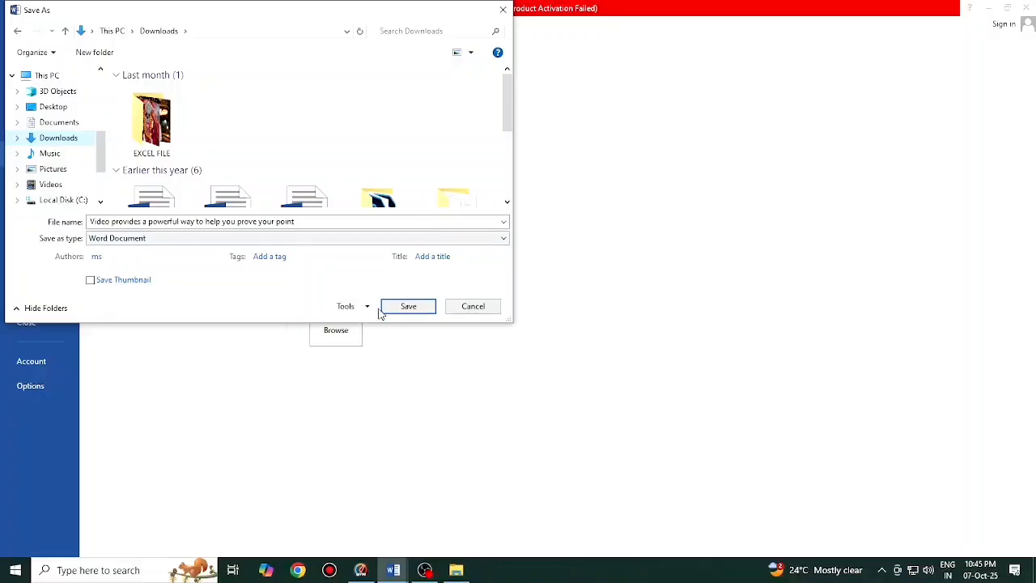
click(450, 311)
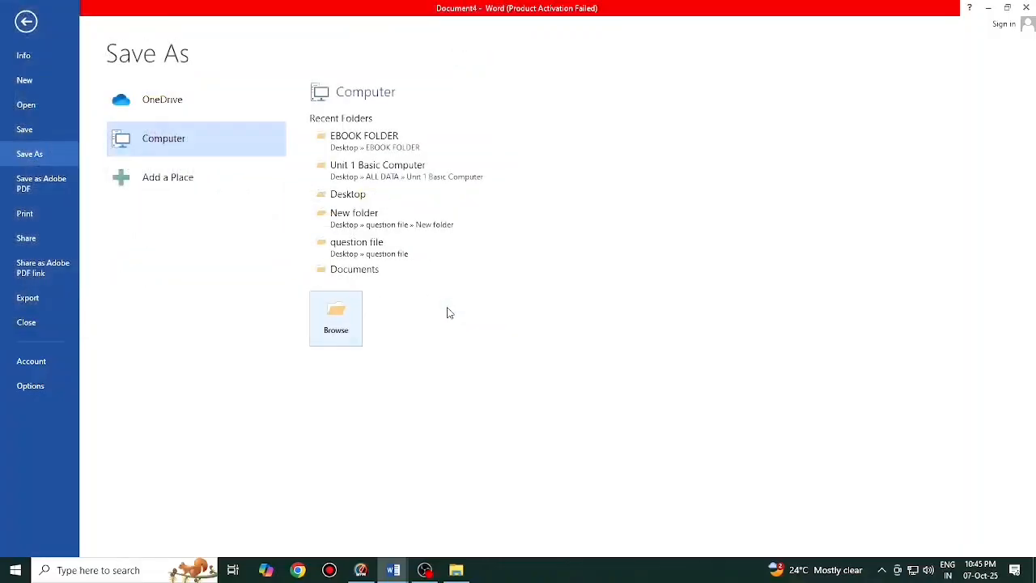
click(30, 22)
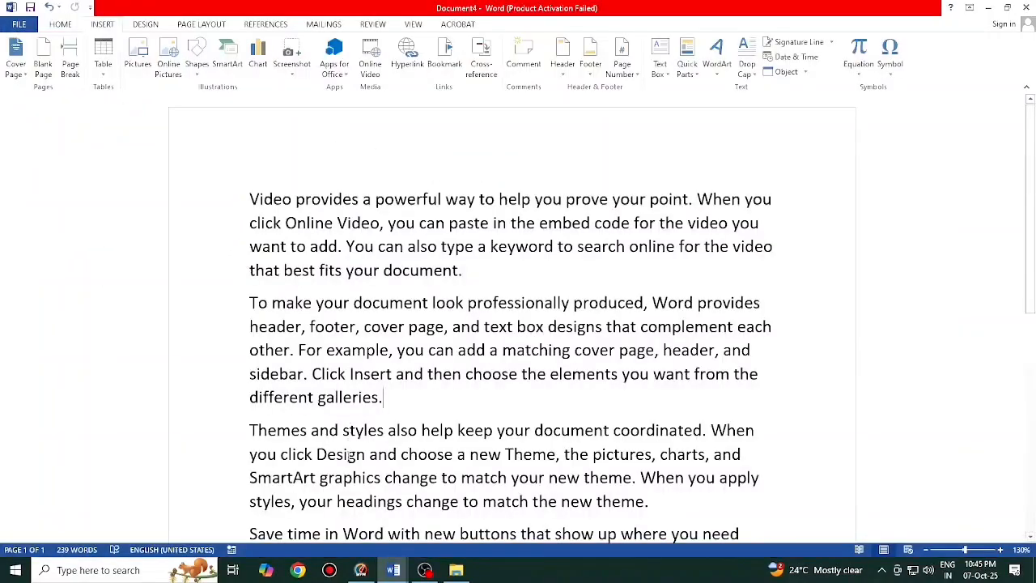
- Preview the ms word100 shortcuts document's 4-page print layout, then return to editing
mouse_move(394, 571)
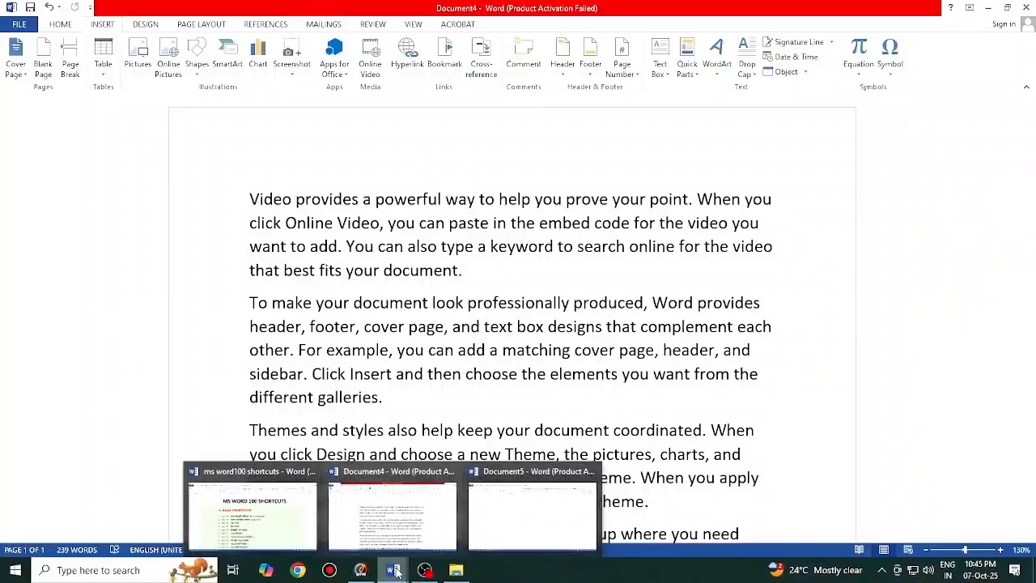
click(251, 511)
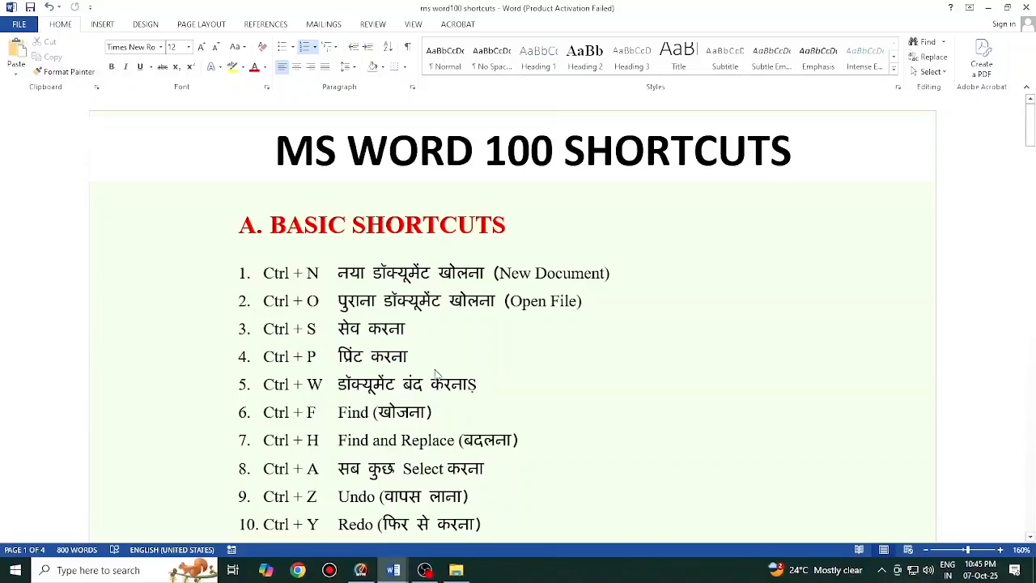
key(ctrl+p)
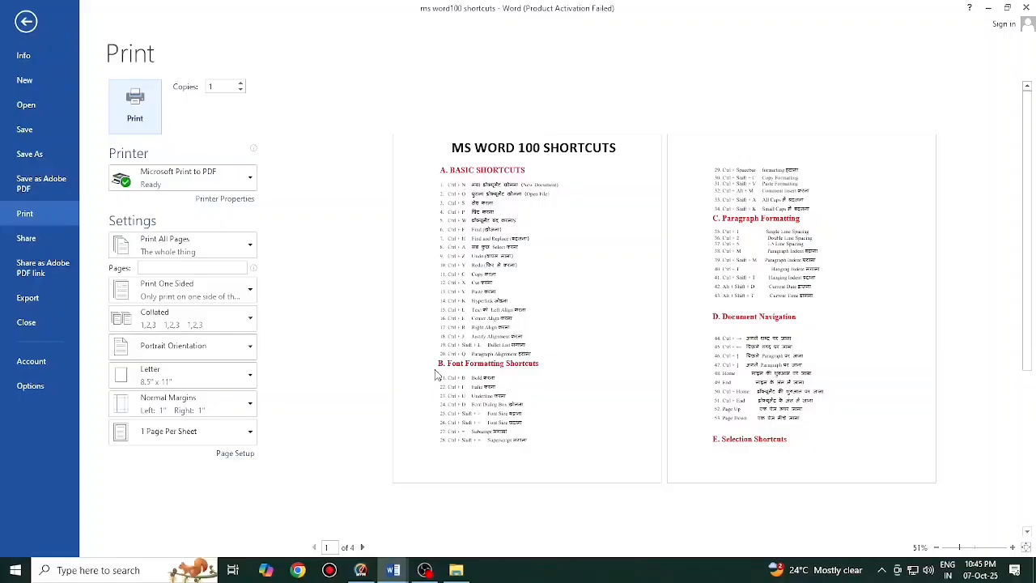
click(362, 548)
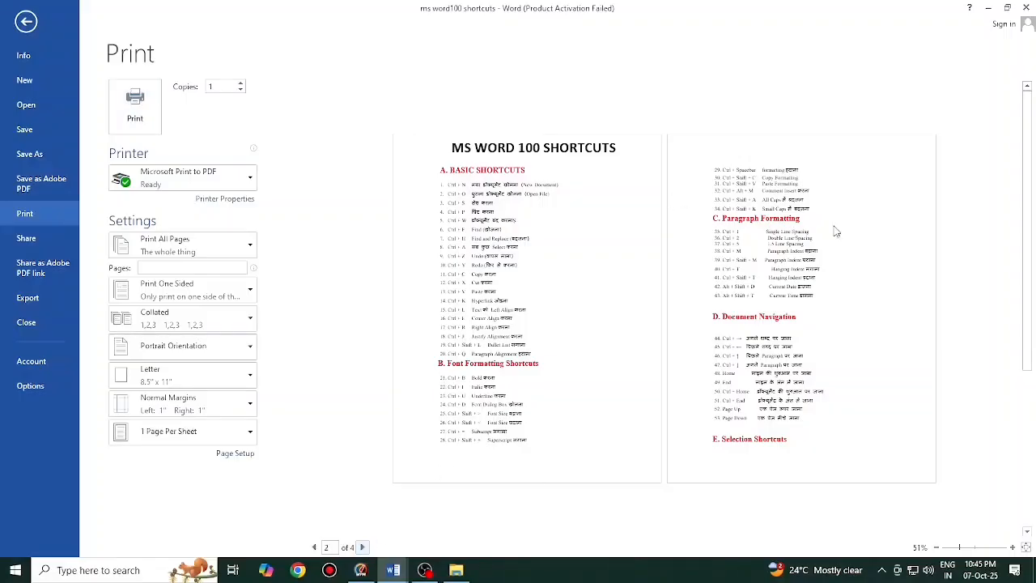
click(26, 21)
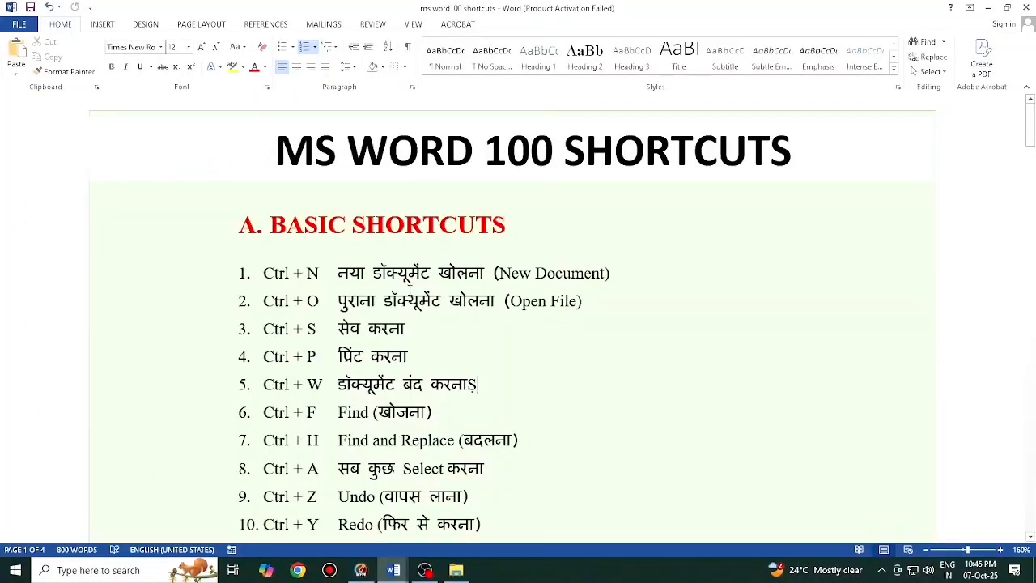
- Delete the stray S after item 5
scroll(411, 291, down, 3)
scroll(410, 292, up, 2)
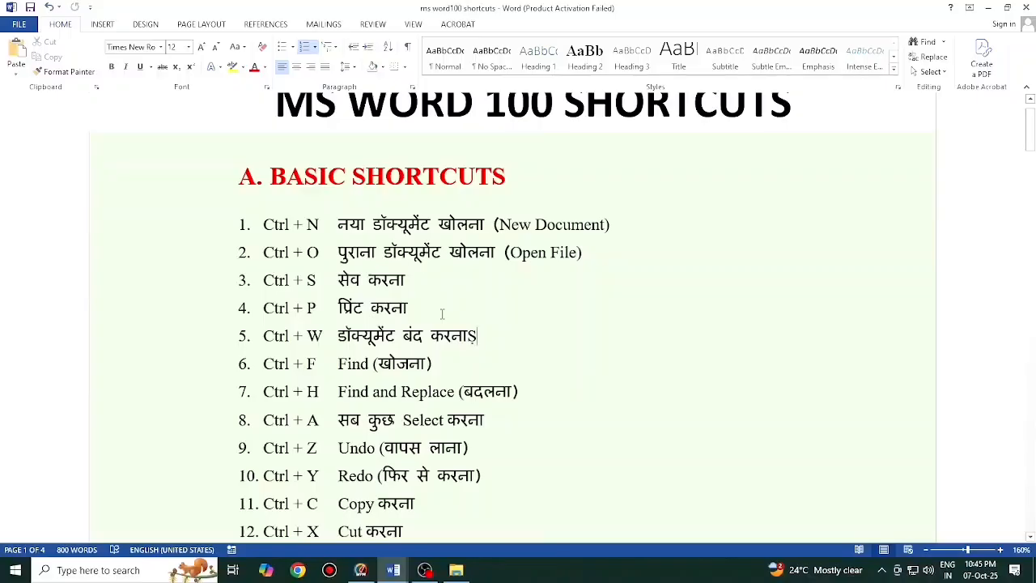
key(BackSpace)
- Close the blank Document5 with Ctrl+W
mouse_move(394, 570)
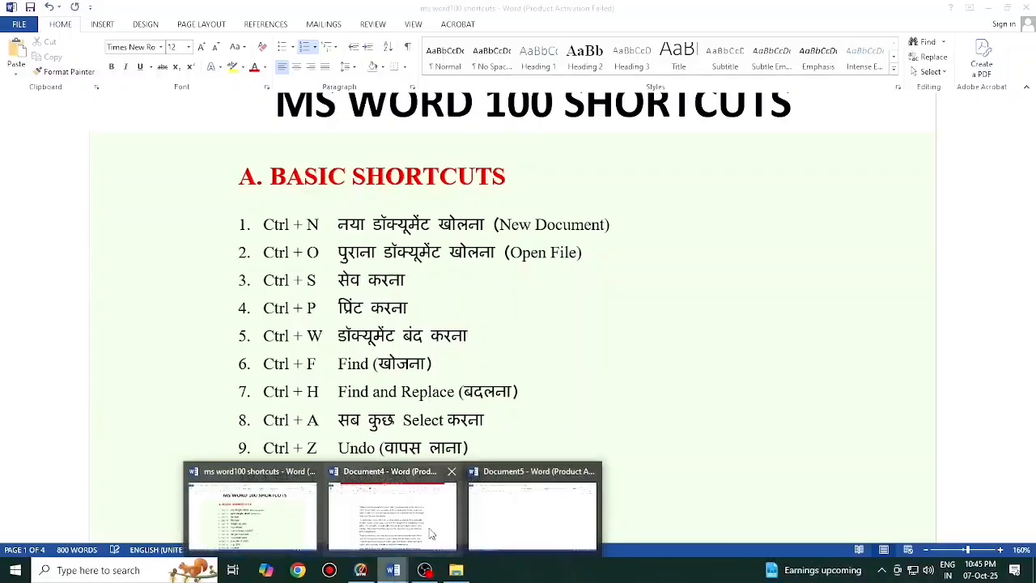
click(548, 499)
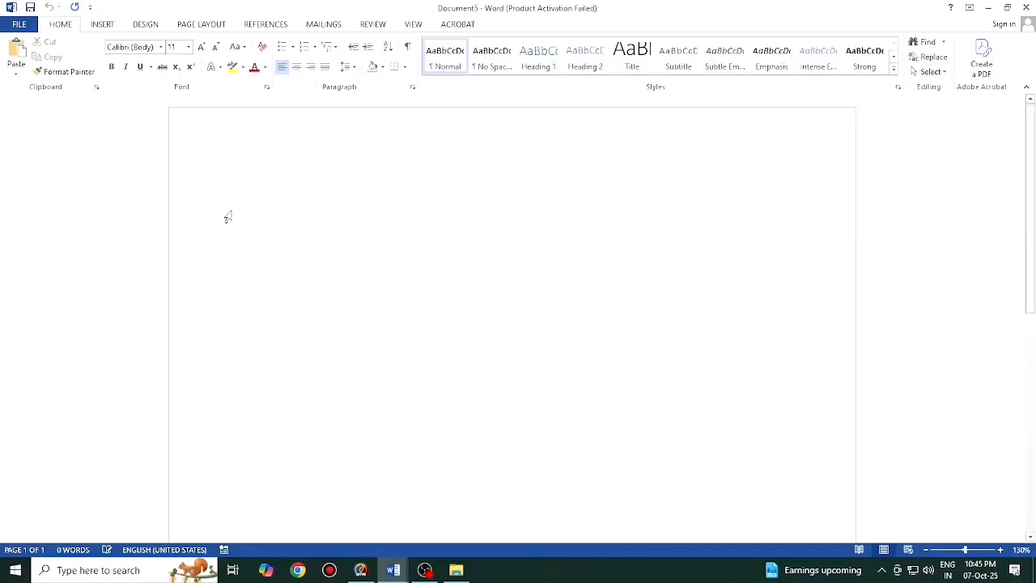
key(ctrl+w)
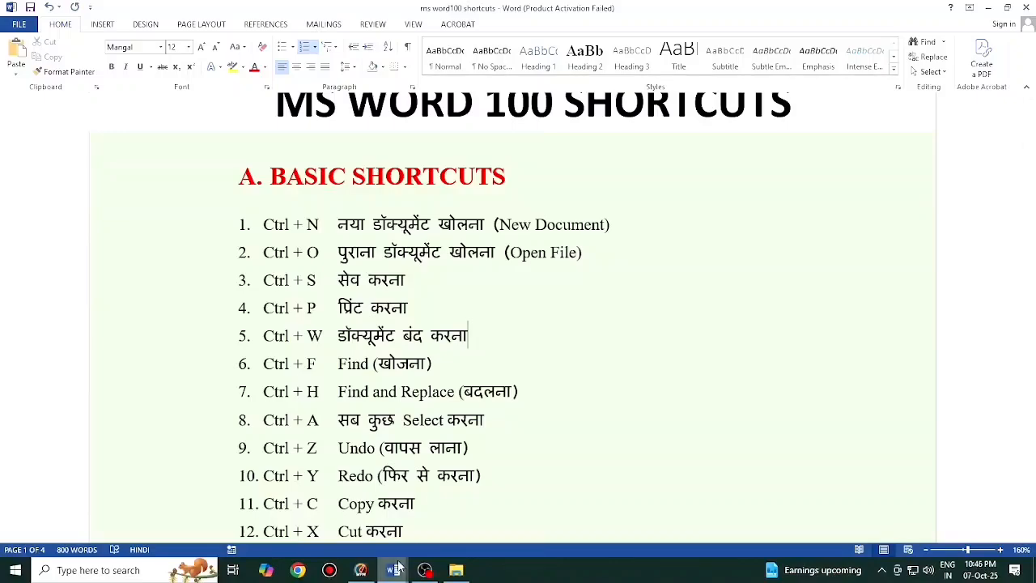
- Switch to Document4 and open the navigation search pane
click(518, 287)
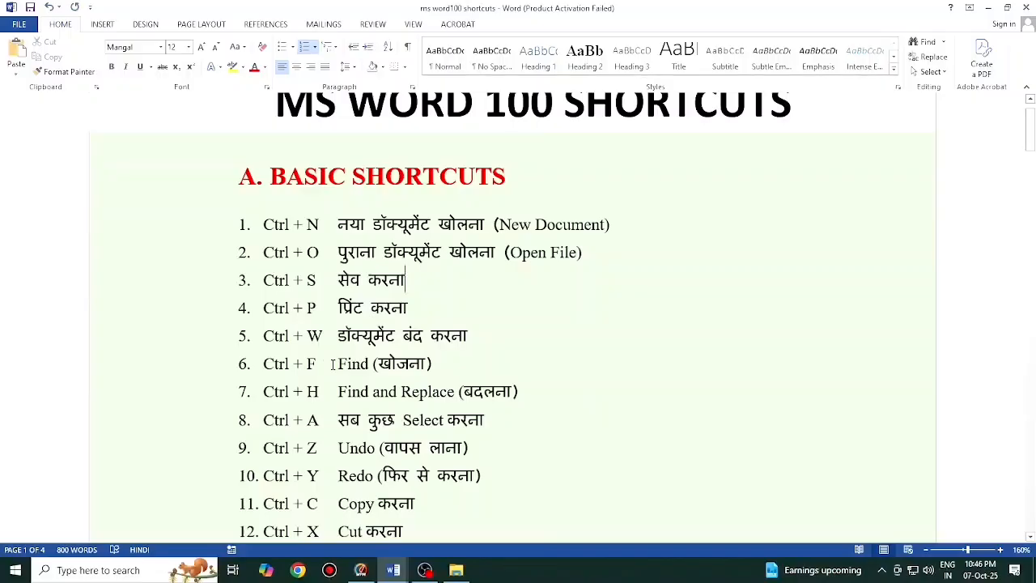
key(alt+Tab)
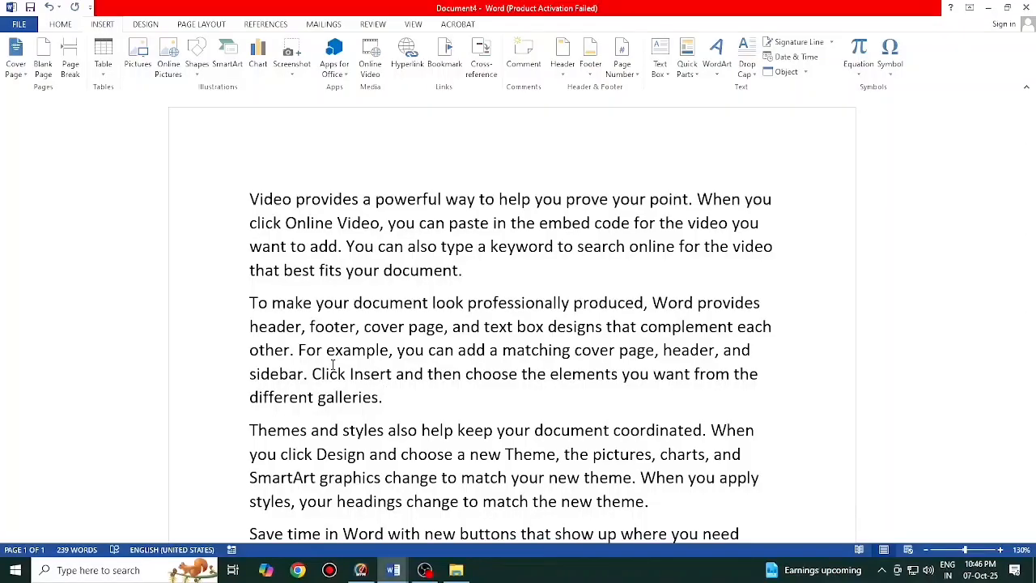
key(ctrl+f)
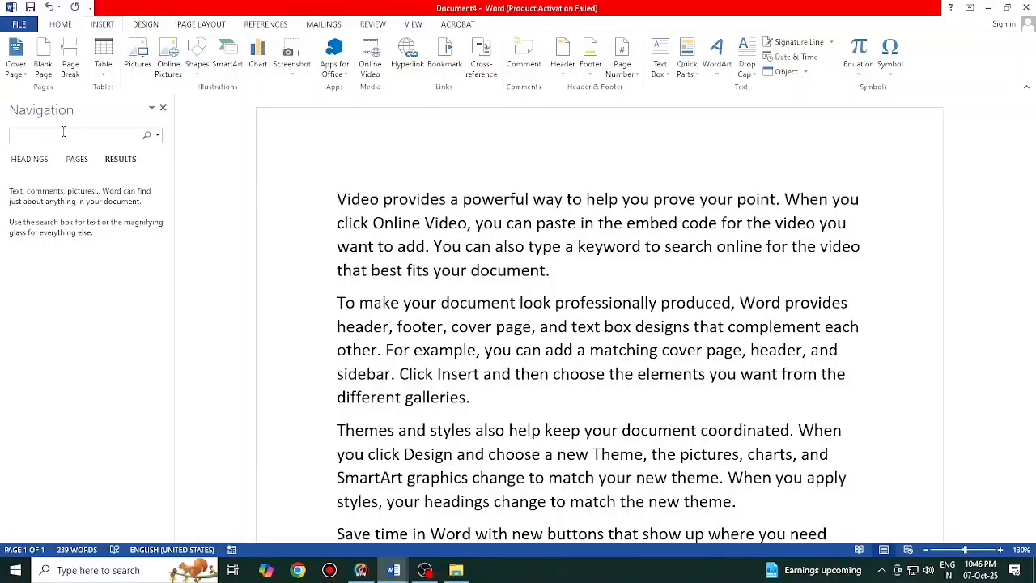
- Search Document4 for 'THE' (22 results), then close the pane and clear the selection
text(T)
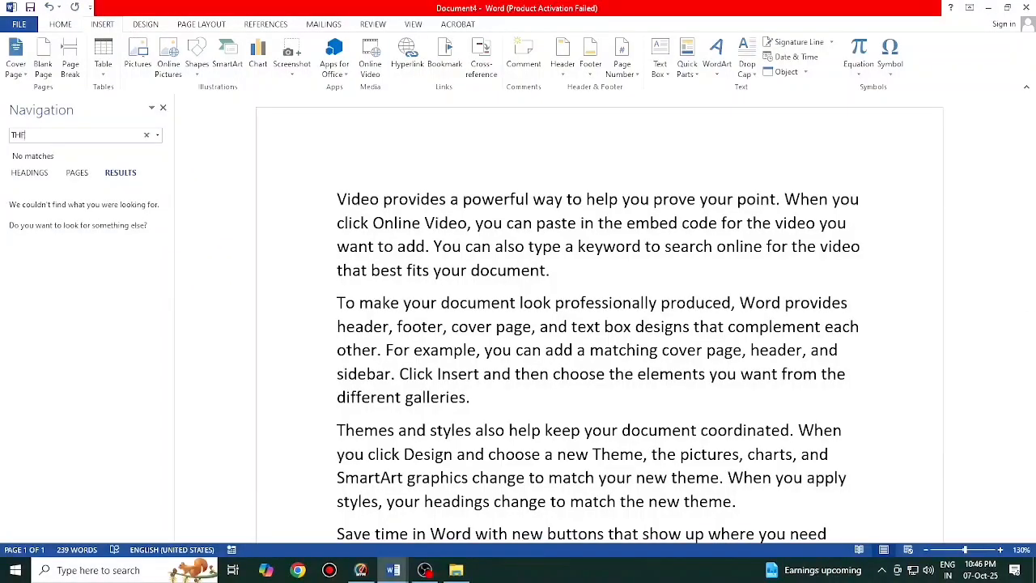
text(HE)
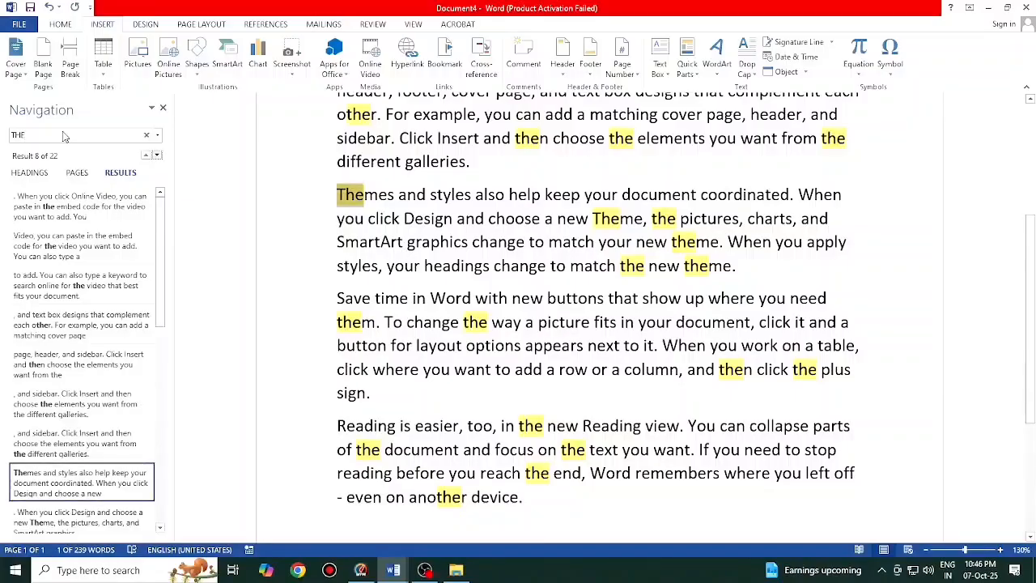
scroll(318, 212, up, 3)
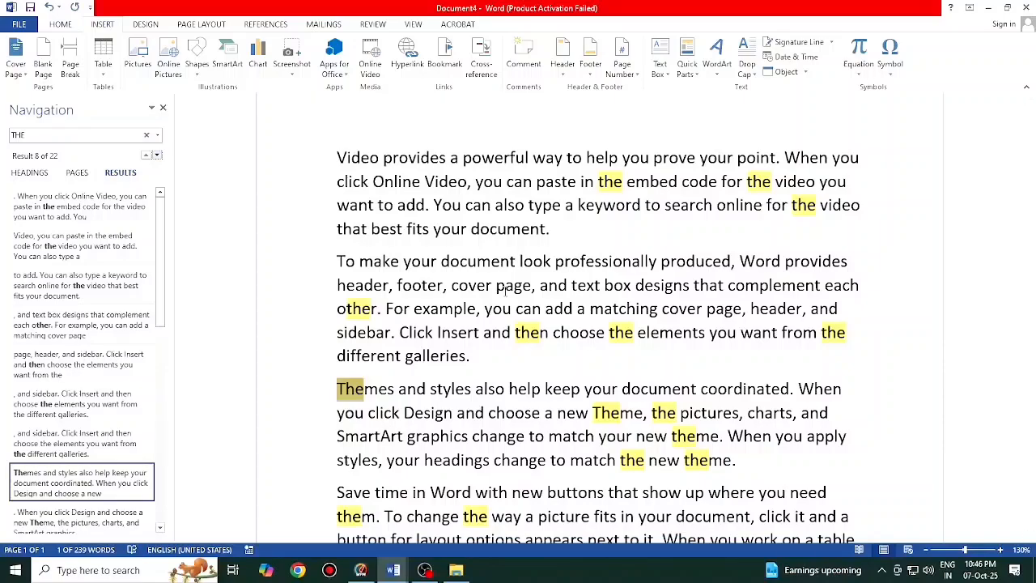
click(162, 107)
click(417, 204)
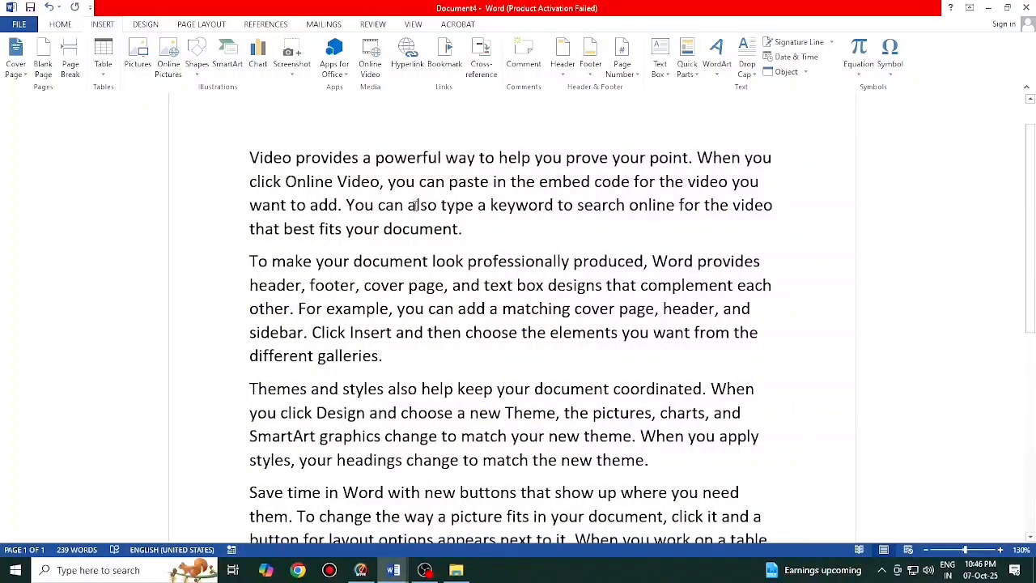
- Search Document4 for 'page' (2 results), then close the pane and clear the selection
key(ctrl+f)
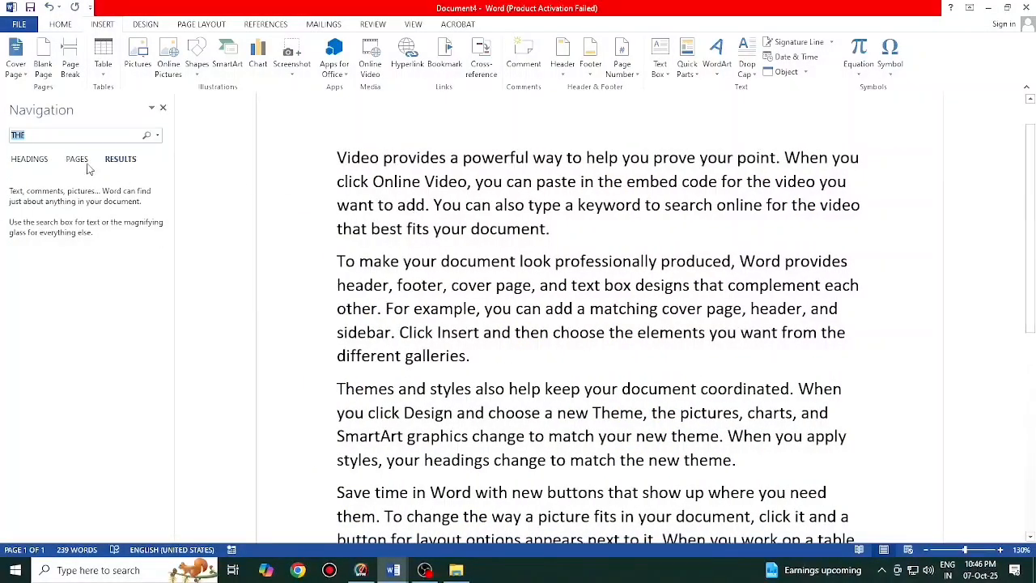
click(47, 135)
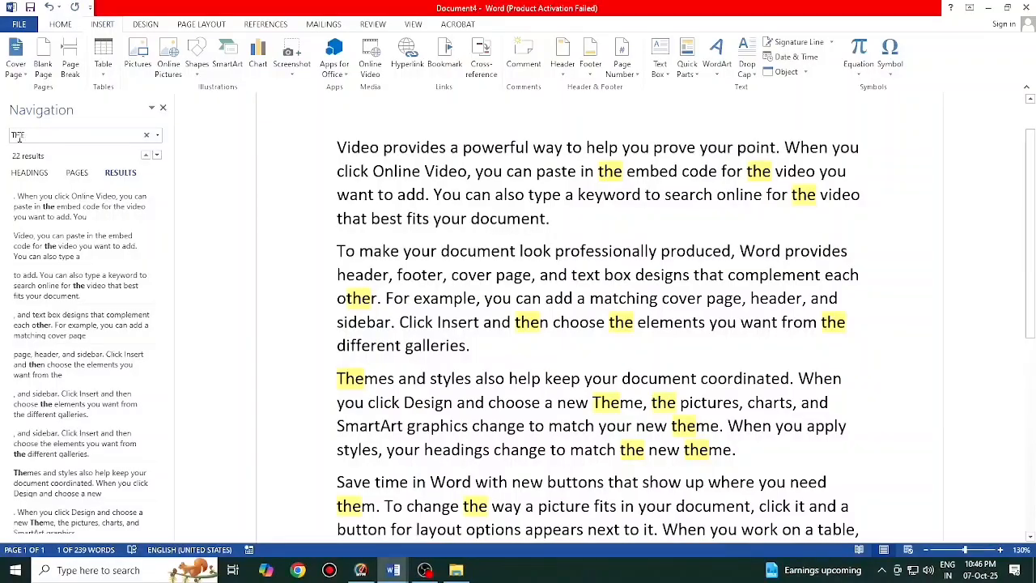
key(BackSpace)
key(BackSpace)
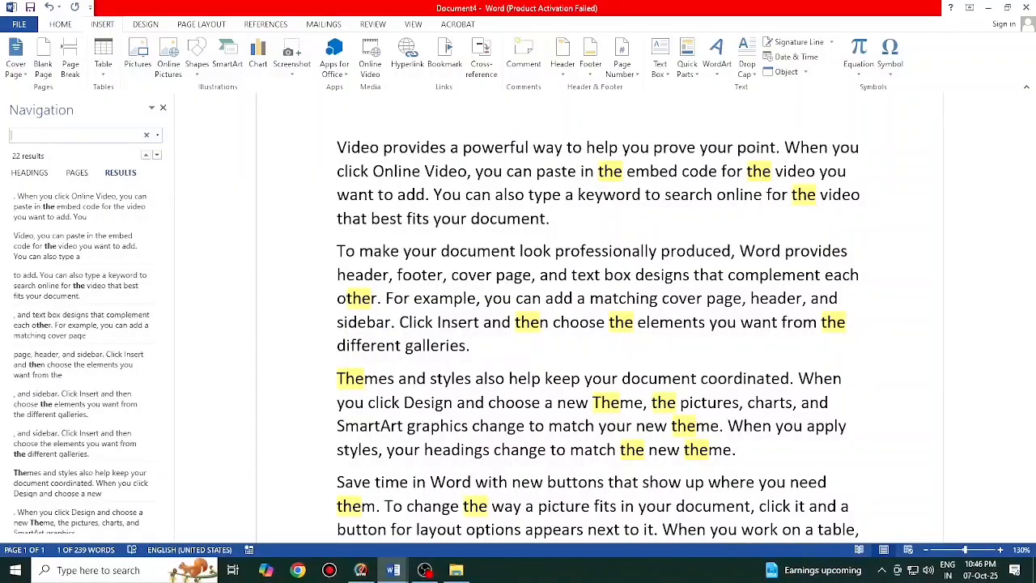
text(PAGE)
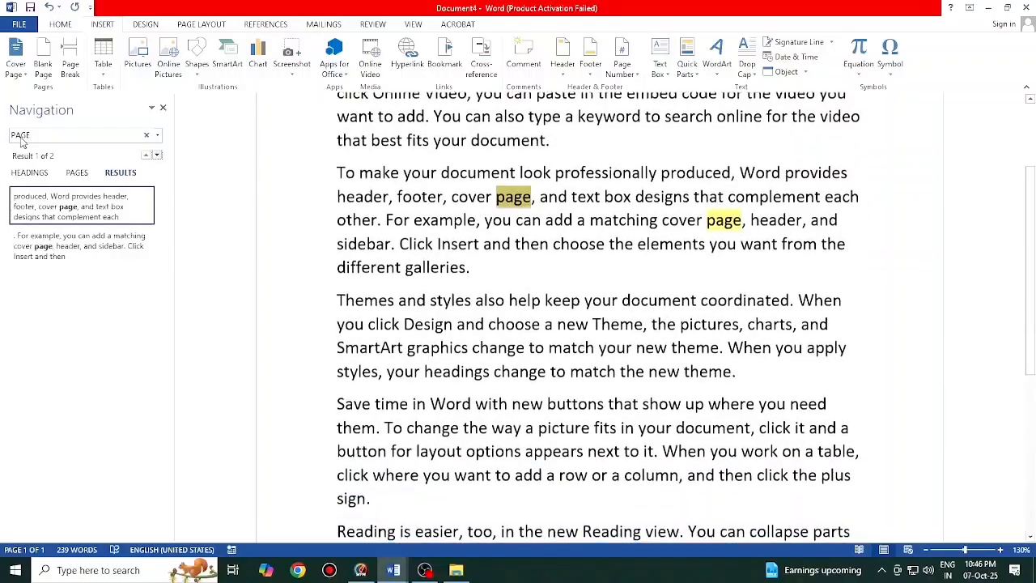
scroll(595, 301, up, 1)
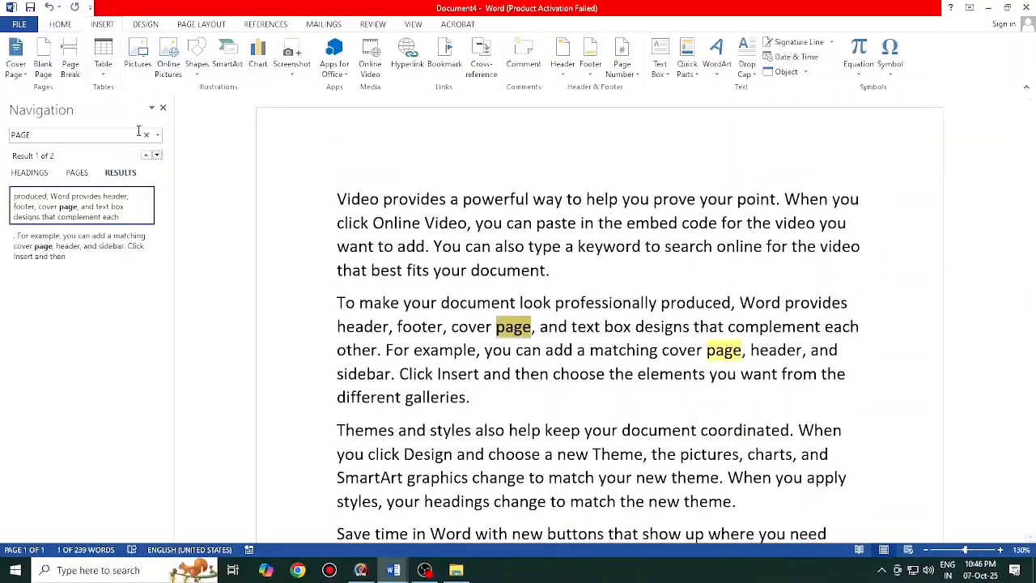
click(163, 108)
click(376, 242)
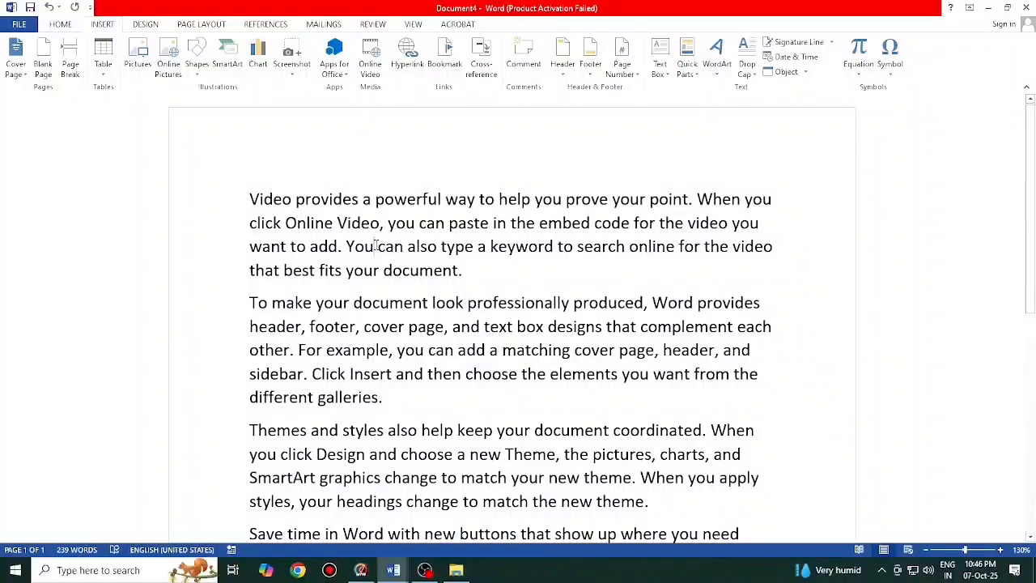
key(alt+Tab)
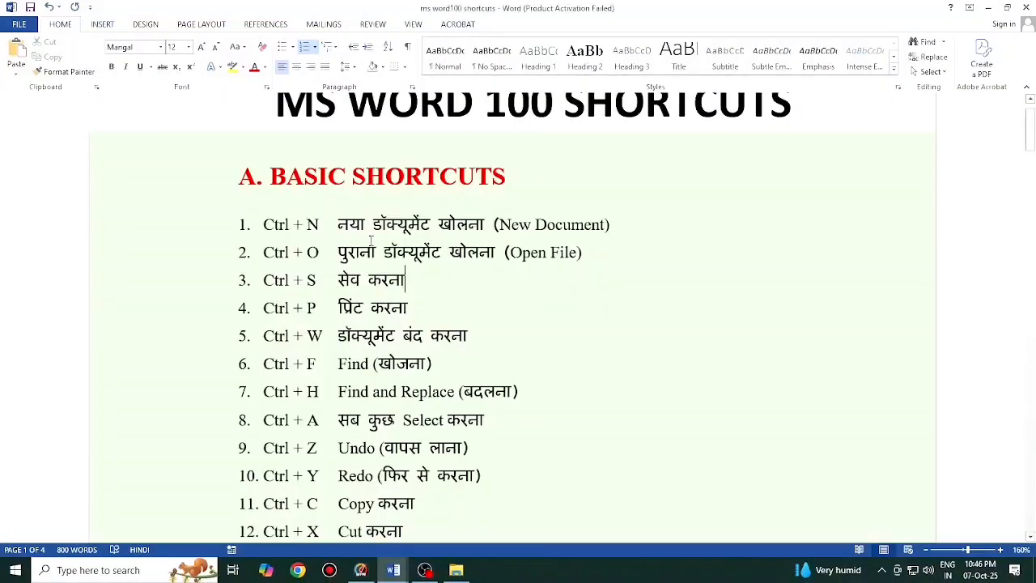
scroll(357, 373, down, 1)
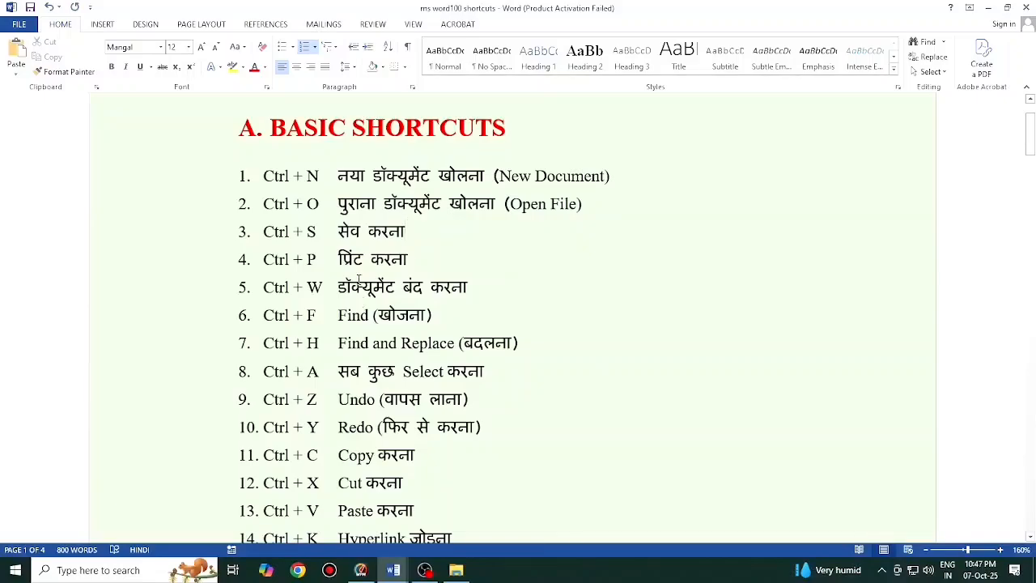
mouse_move(392, 7)
key(alt+Tab)
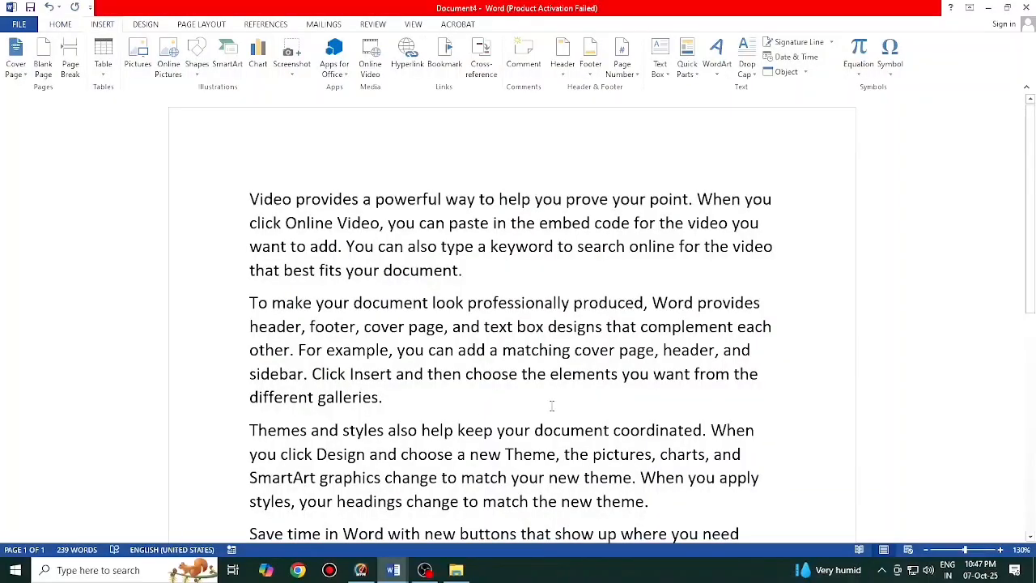
- Replace both occurrences of PAGE with 'Computer Knowledge' using Replace All
click(460, 501)
key(ctrl+h)
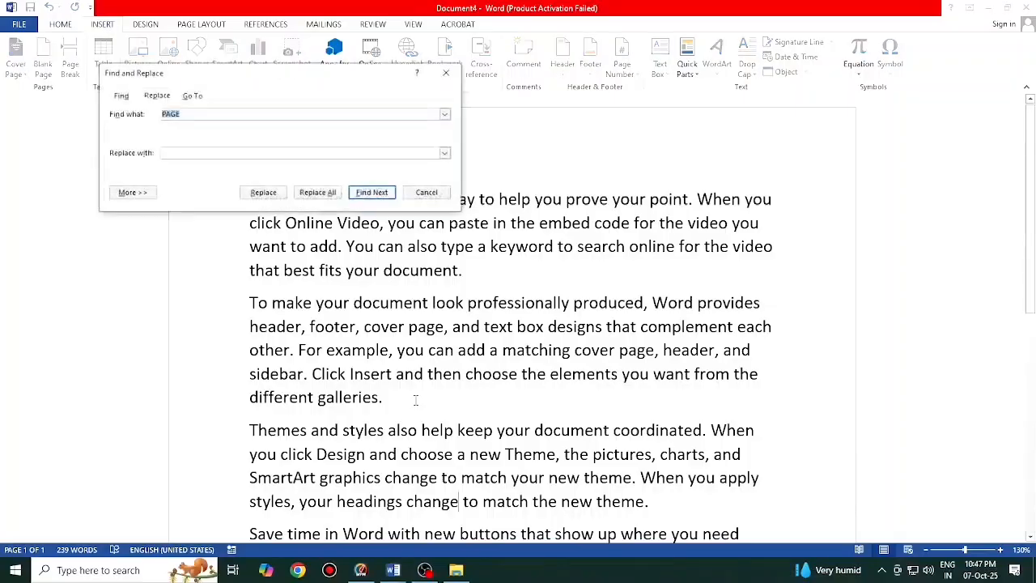
drag(247, 73, 405, 139)
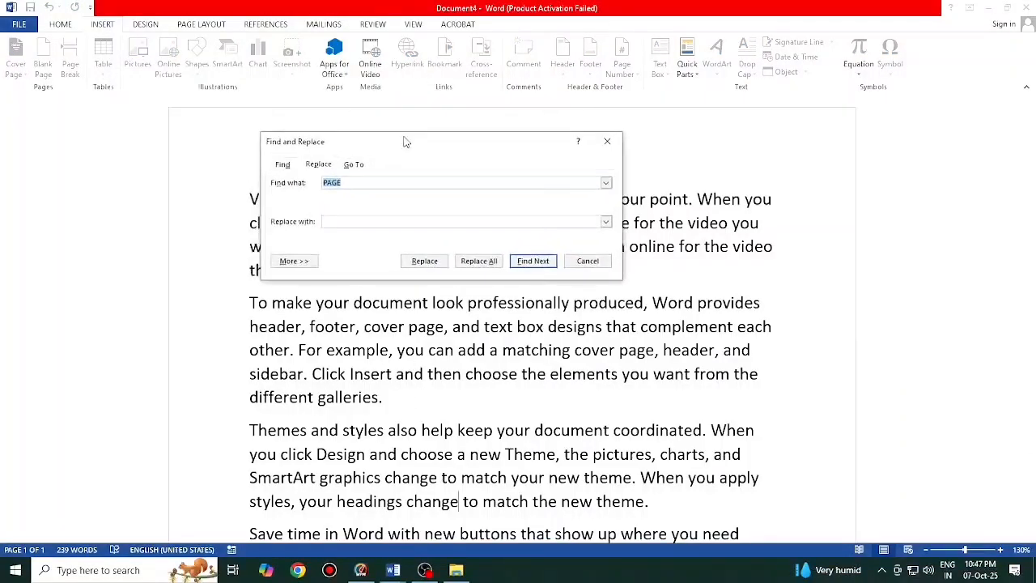
click(341, 221)
text(Computer Knowledge)
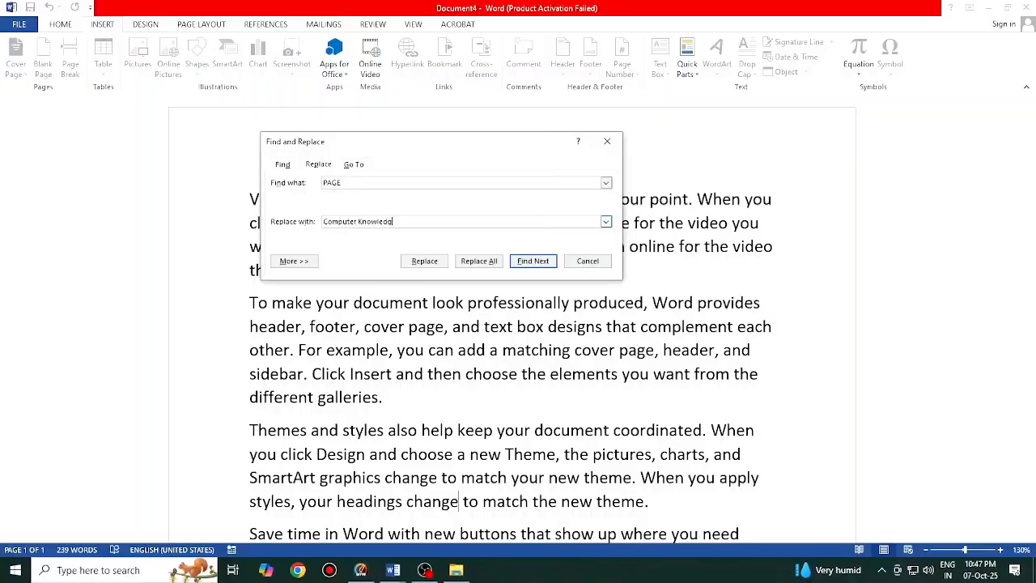
click(470, 266)
click(523, 321)
scroll(518, 319, down, 5)
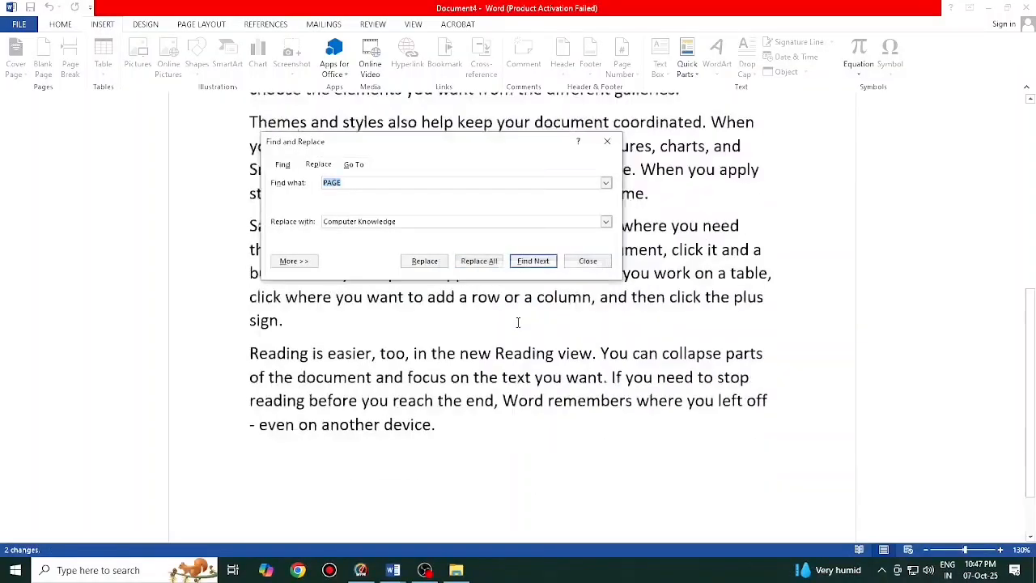
click(607, 141)
- Check the two Computer Knowledge replacements, then switch to the ms word100 shortcuts document
scroll(551, 216, up, 2)
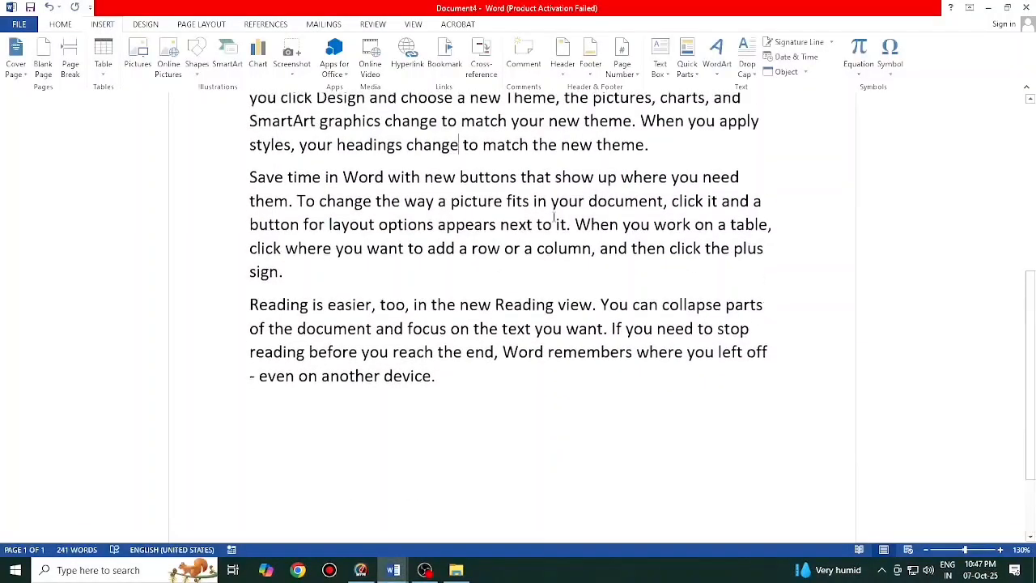
scroll(549, 217, up, 2)
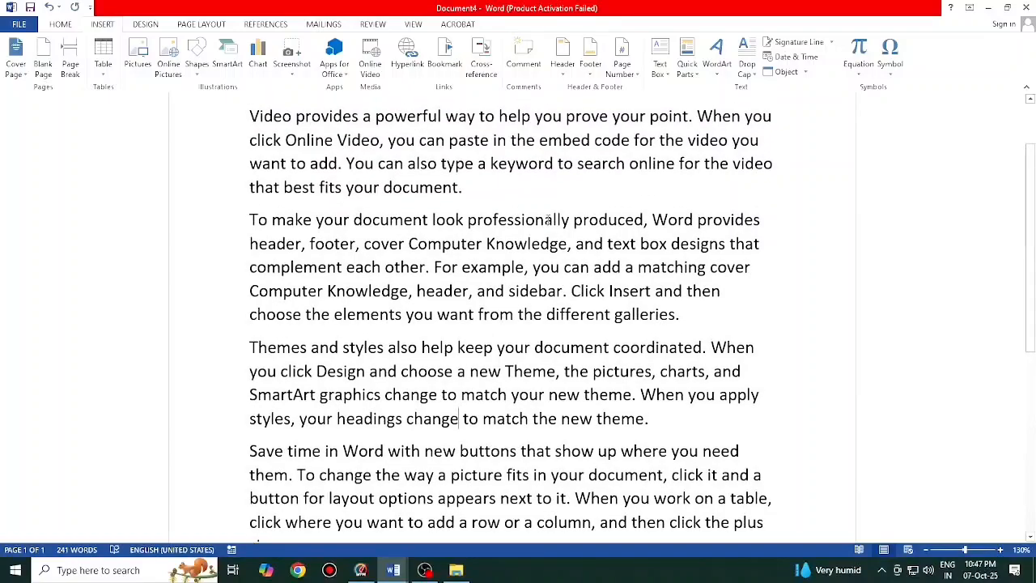
drag(417, 248, 568, 245)
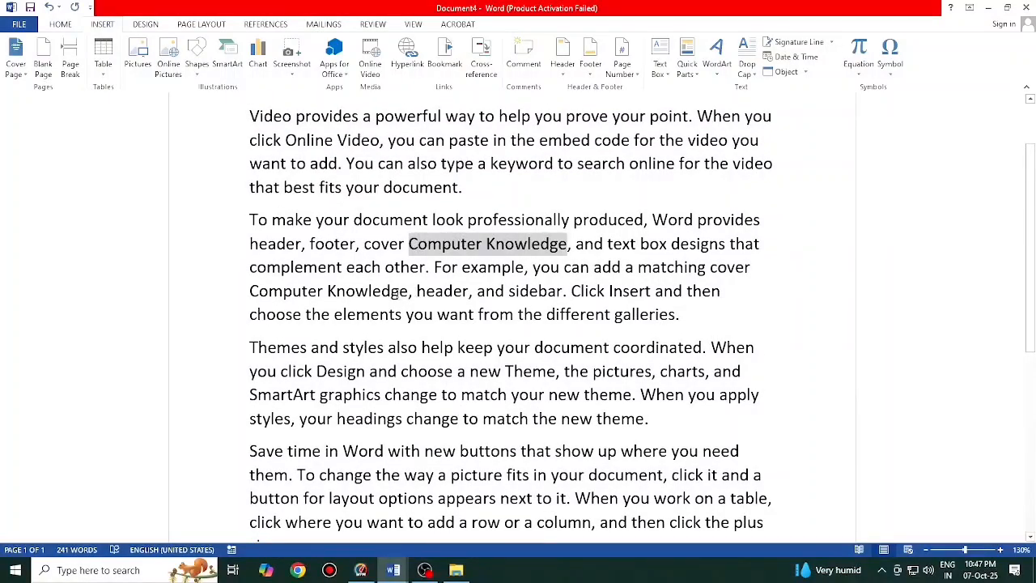
click(389, 293)
scroll(454, 284, down, 1)
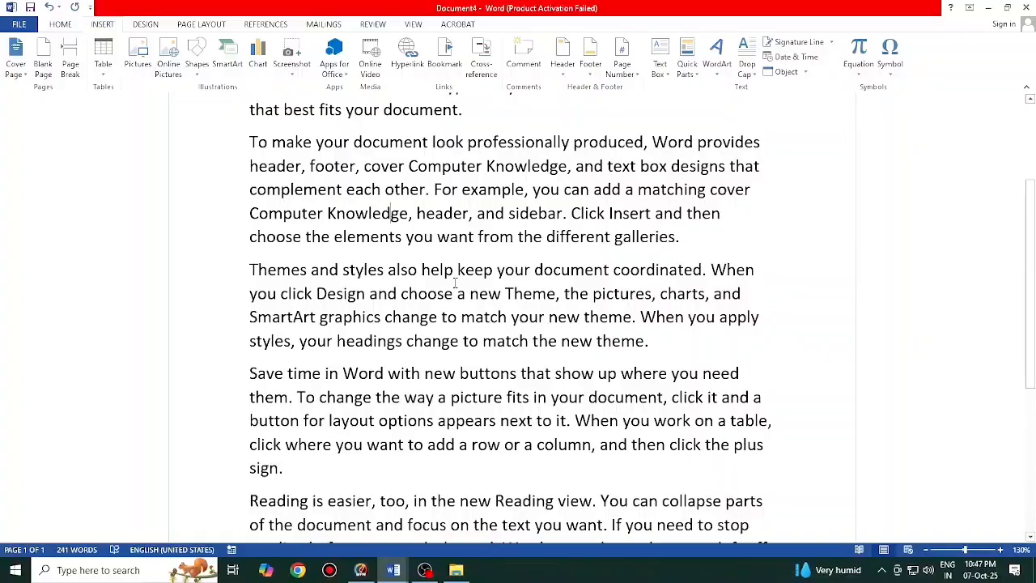
key(alt+Tab)
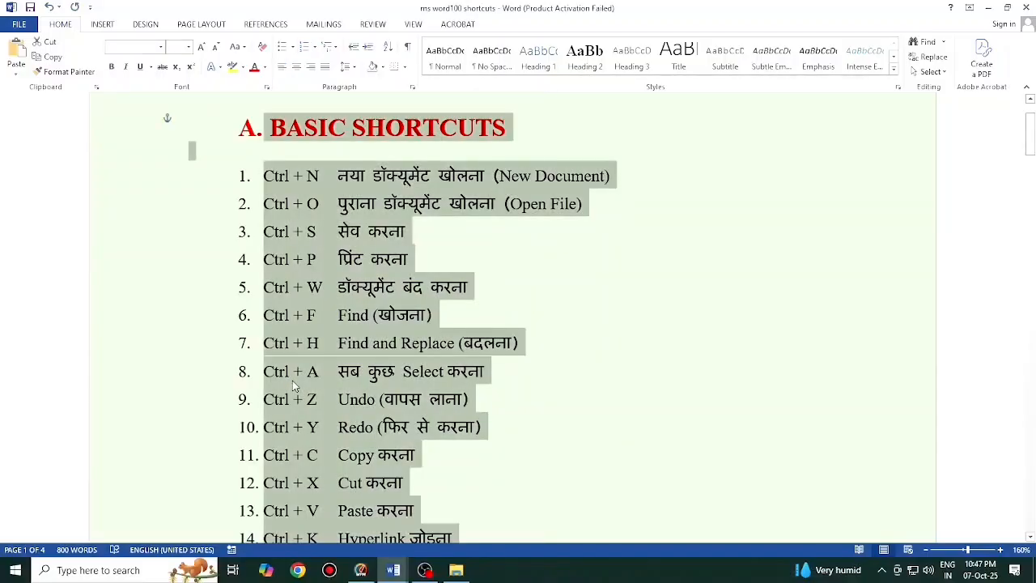
- Select all of the shortcut list, deselect it, and switch back to Document4
key(ctrl+a)
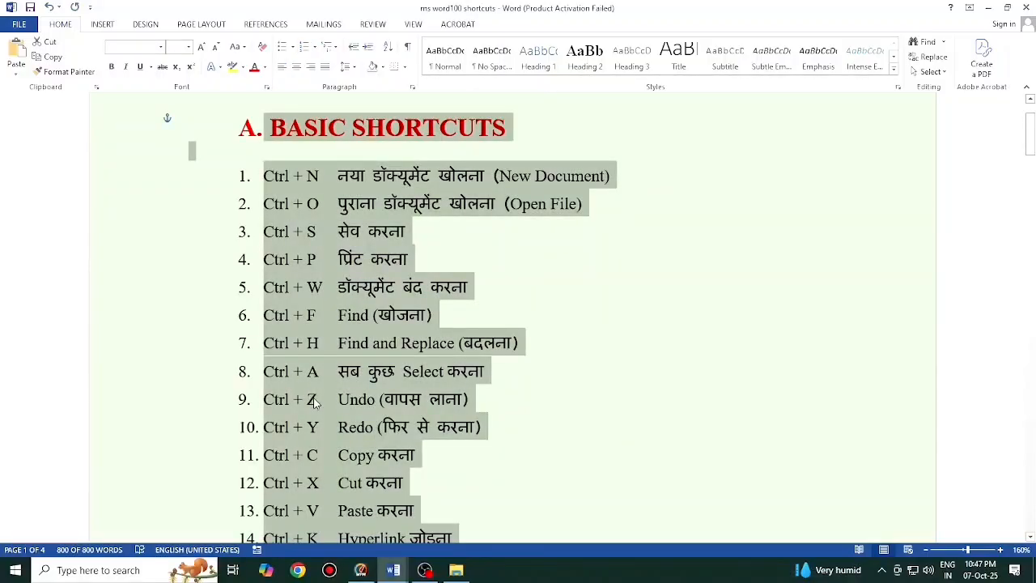
click(316, 401)
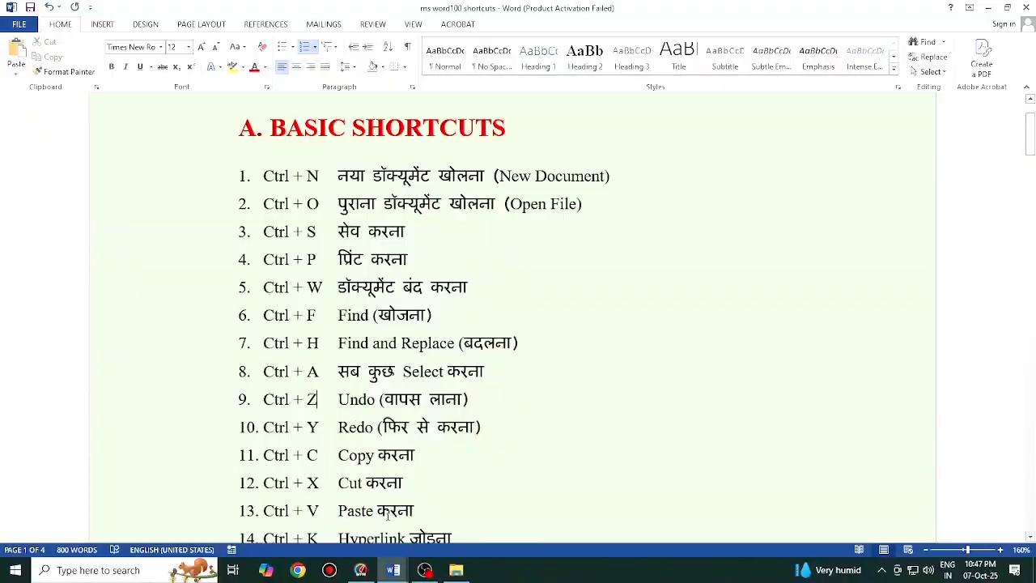
key(alt+Tab)
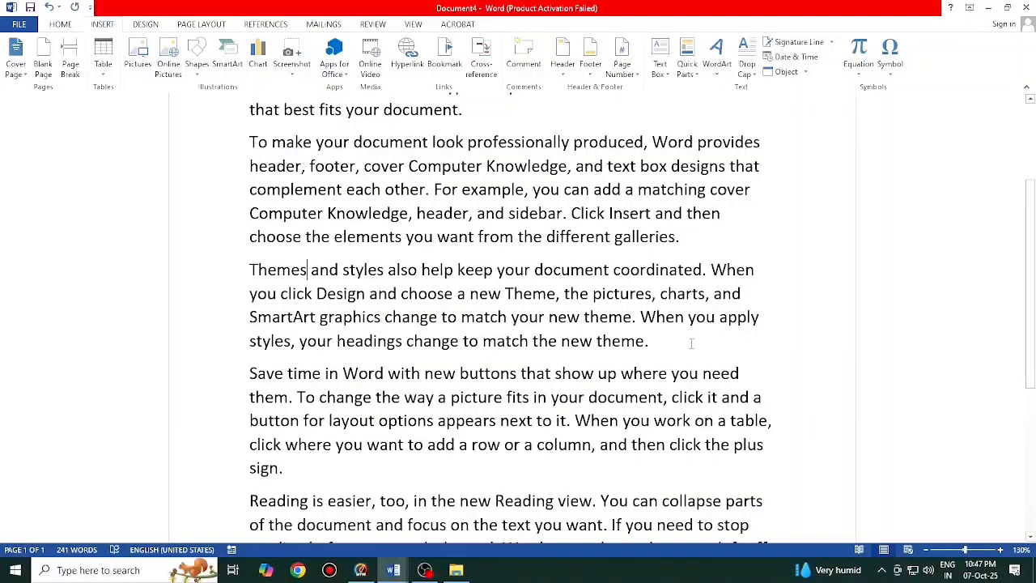
drag(691, 344, 266, 293)
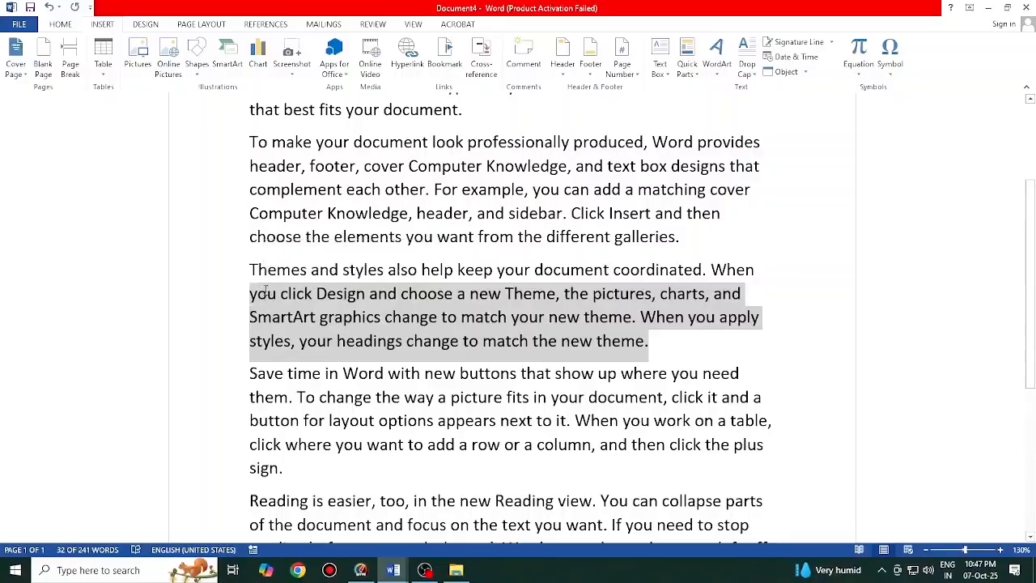
key(Delete)
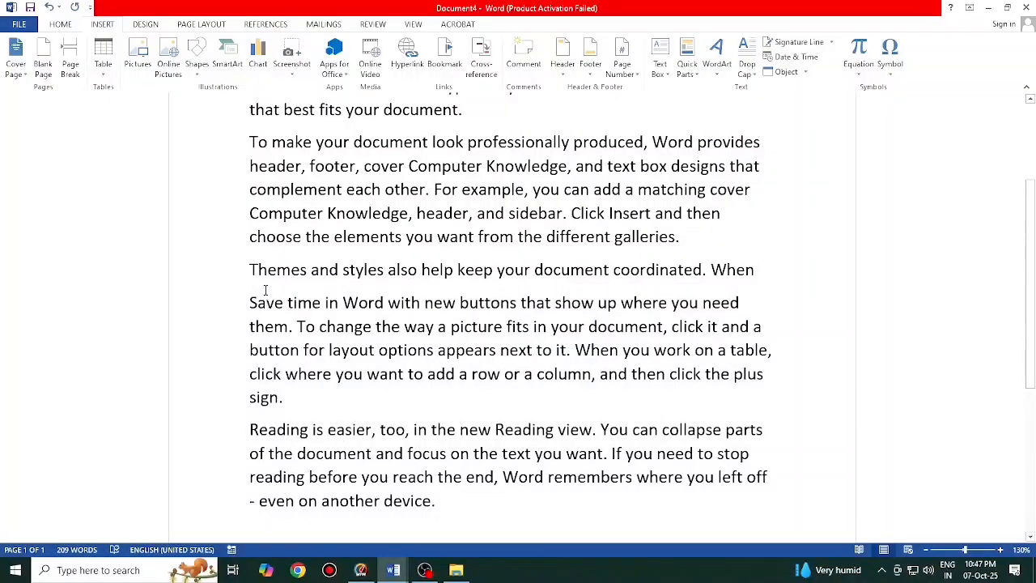
key(ctrl+z)
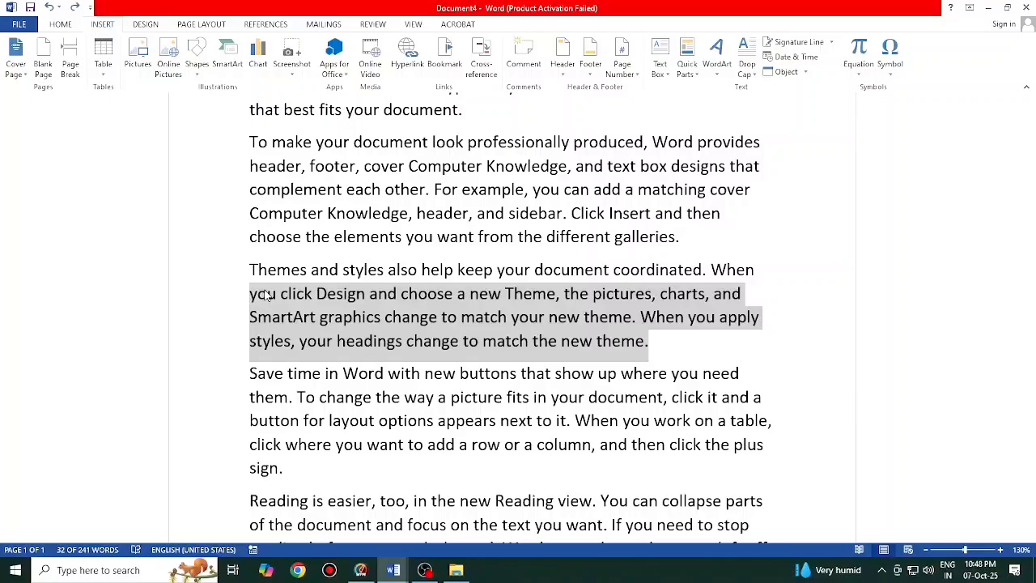
key(Delete)
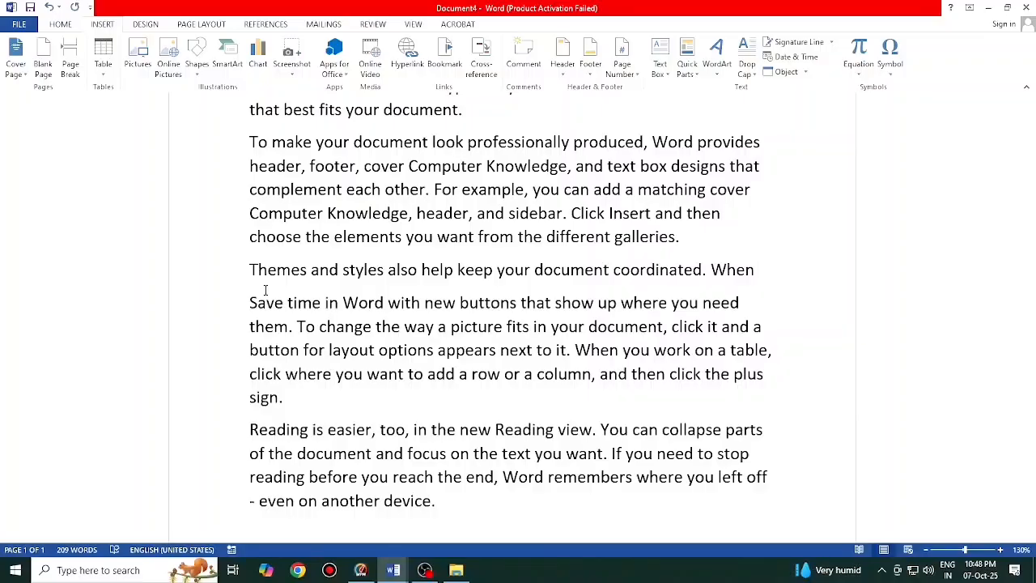
key(ctrl+z)
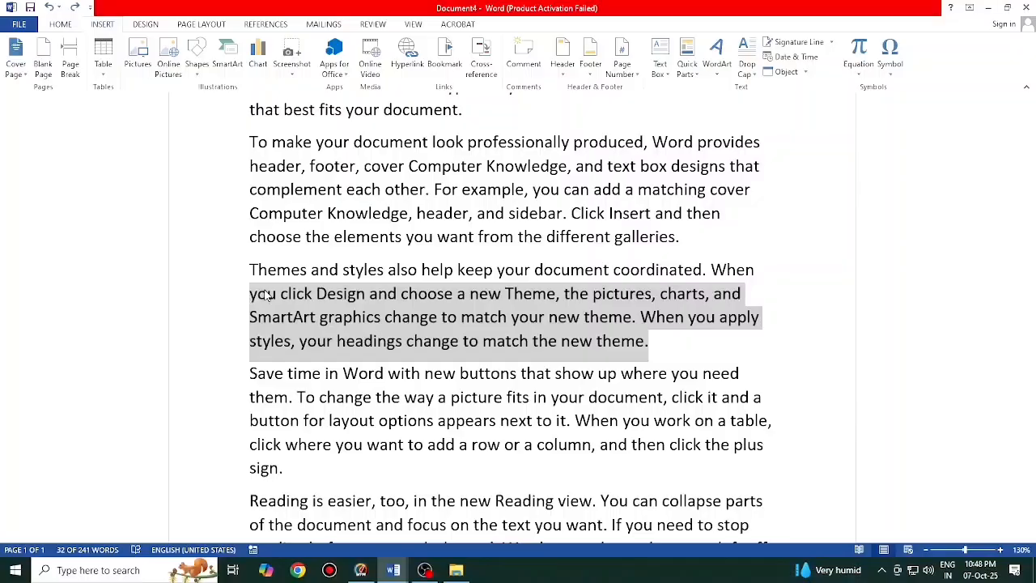
scroll(267, 295, down, 5)
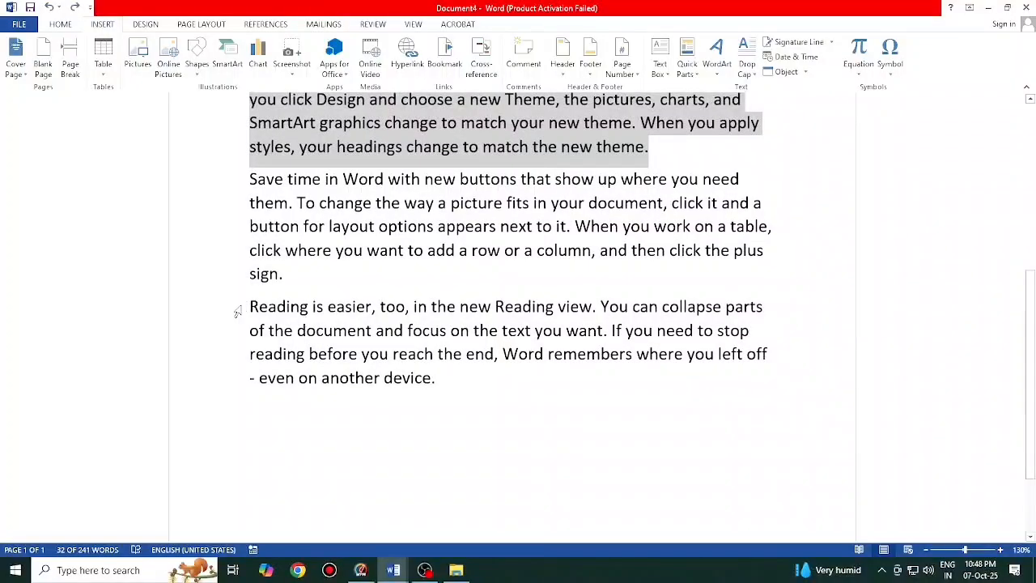
- Paste a copy of the Reading is easier paragraph below the last paragraph
drag(239, 312, 433, 387)
key(ctrl+c)
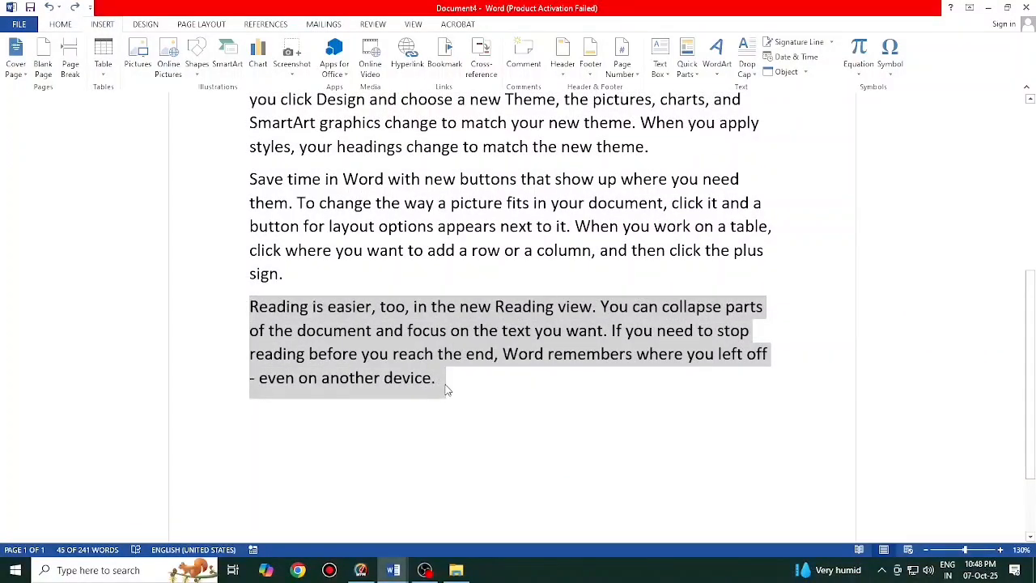
click(445, 382)
key(Return)
key(Return)
key(Return)
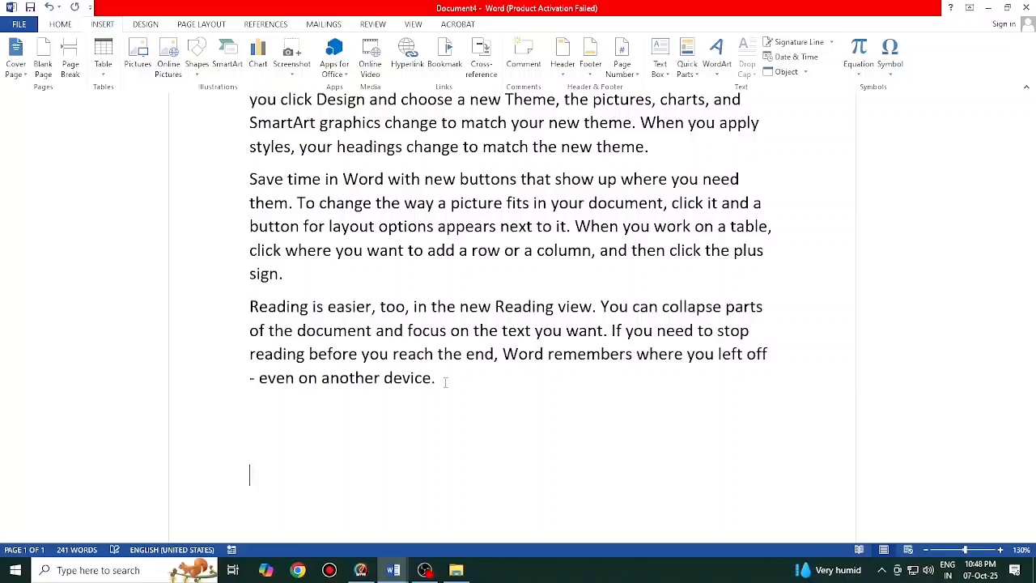
key(ctrl+v)
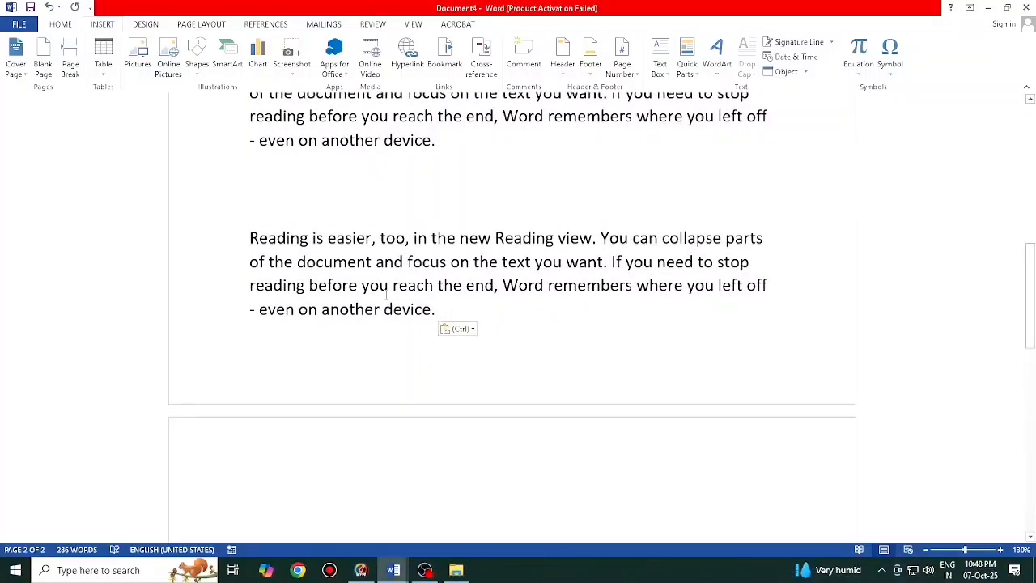
- Delete the upper Reading is easier paragraph from the text
scroll(430, 315, up, 4)
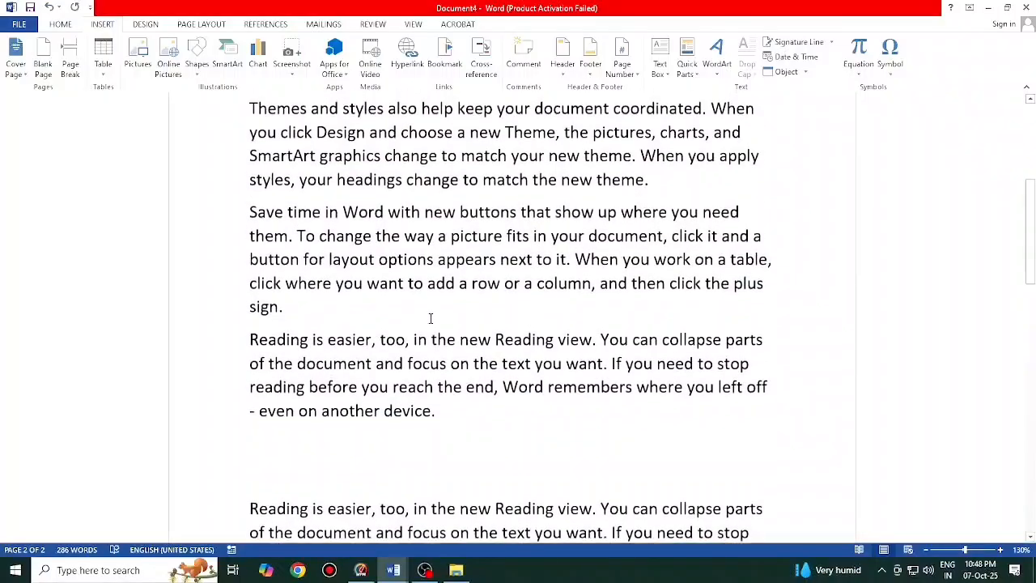
scroll(430, 318, up, 1)
scroll(322, 320, down, 1)
drag(254, 333, 444, 428)
key(ctrl+c)
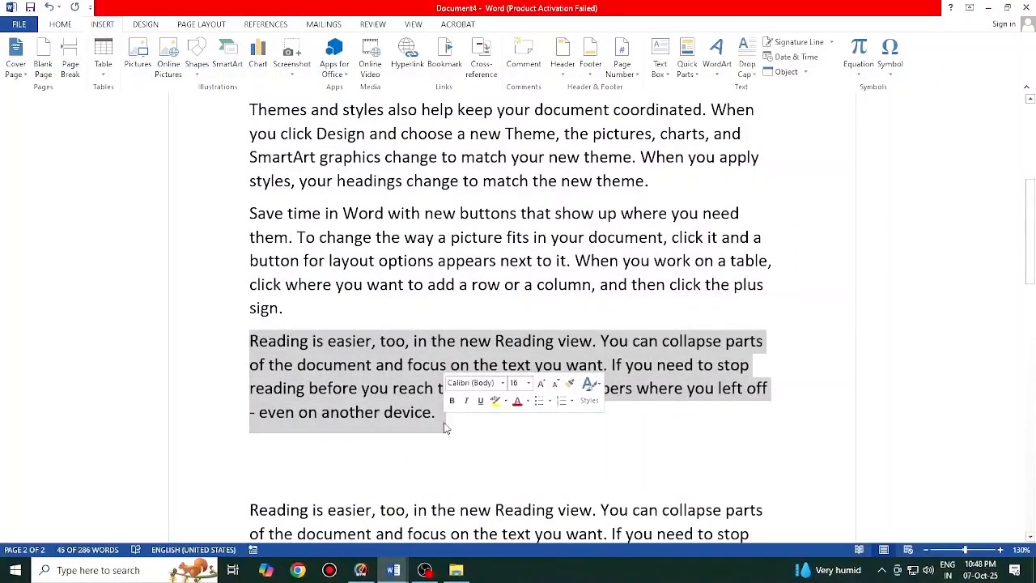
key(Delete)
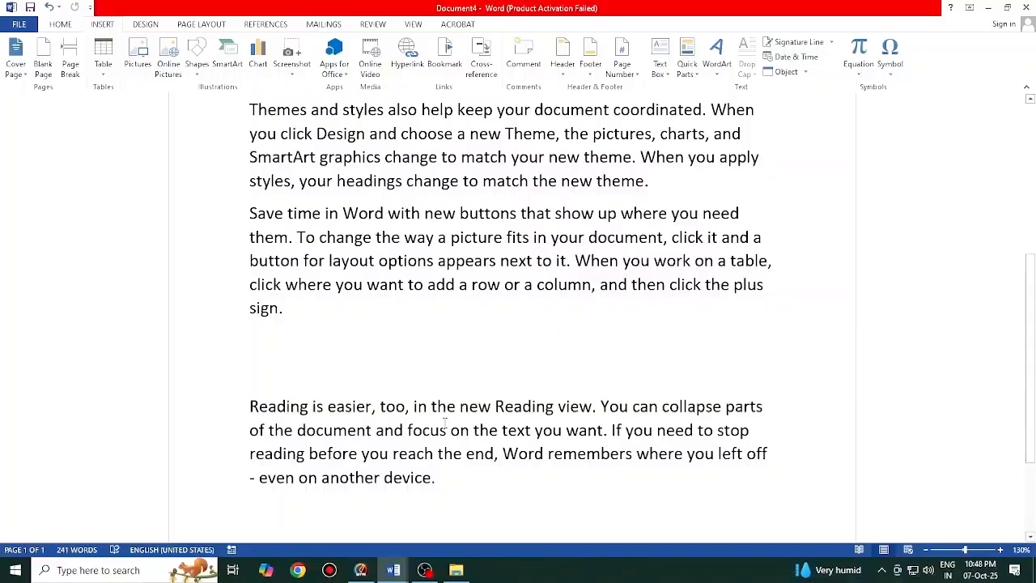
- Insert a page break after 'device.' and paste the Reading paragraph onto page 2
scroll(439, 418, down, 2)
click(446, 326)
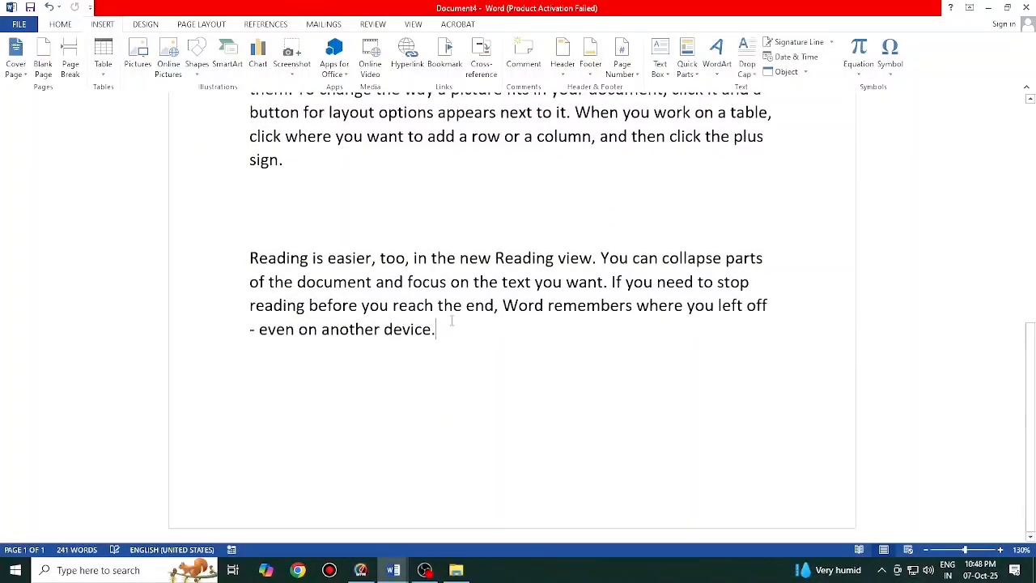
key(Return)
key(ctrl+Return)
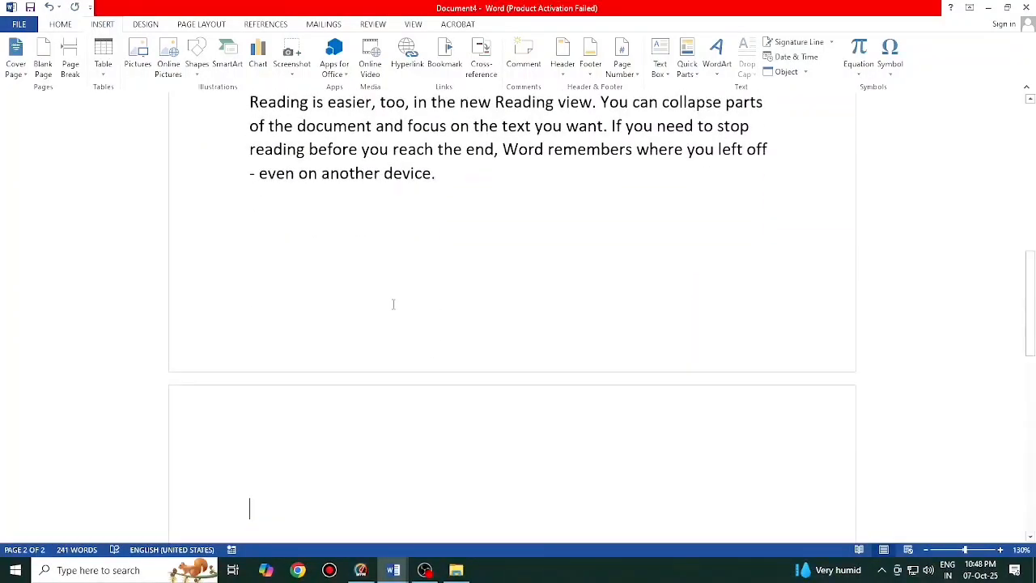
scroll(361, 394, down, 2)
key(ctrl+v)
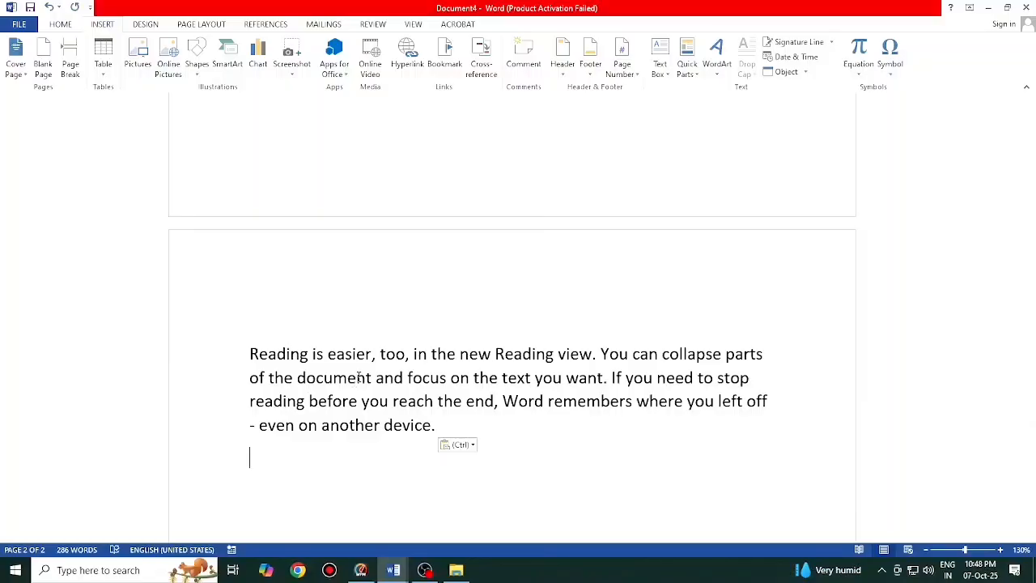
mouse_move(392, 570)
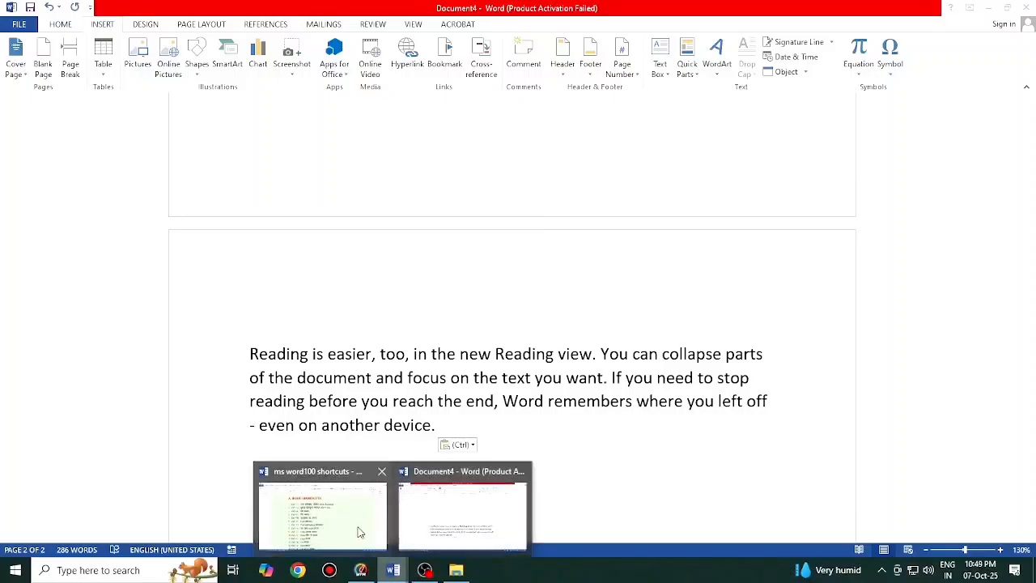
click(361, 532)
scroll(334, 373, down, 1)
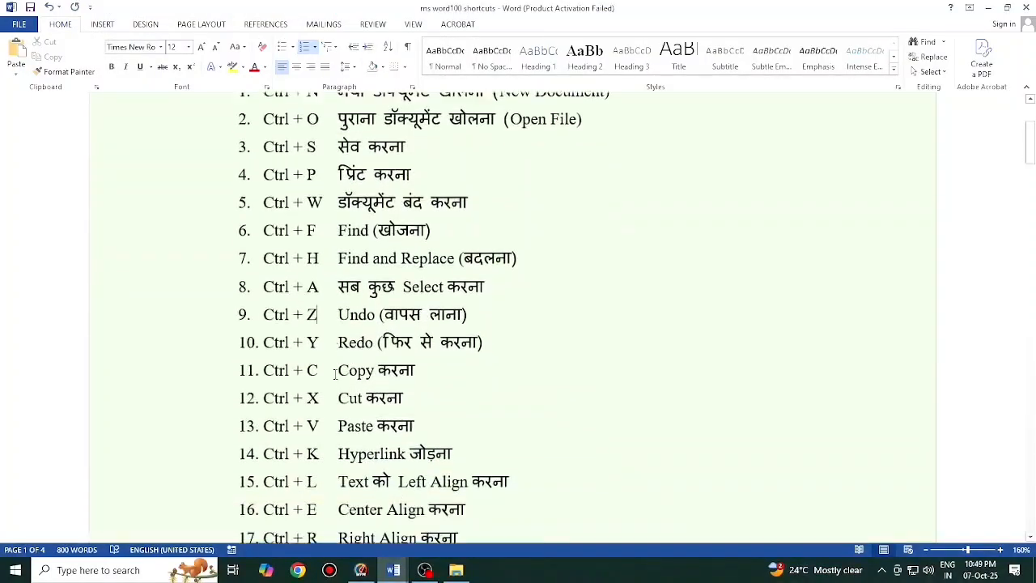
scroll(328, 373, down, 1)
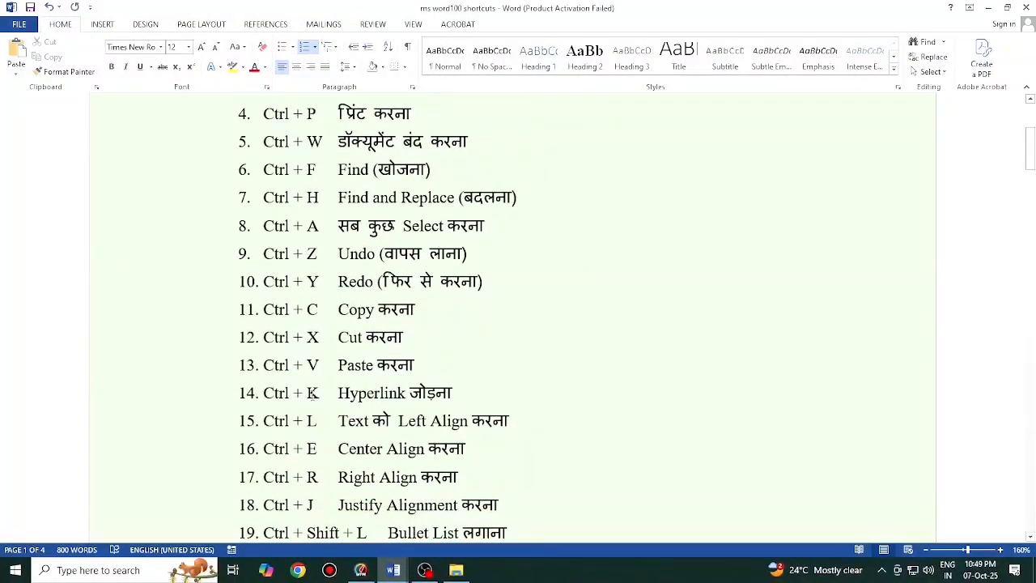
scroll(313, 393, down, 1)
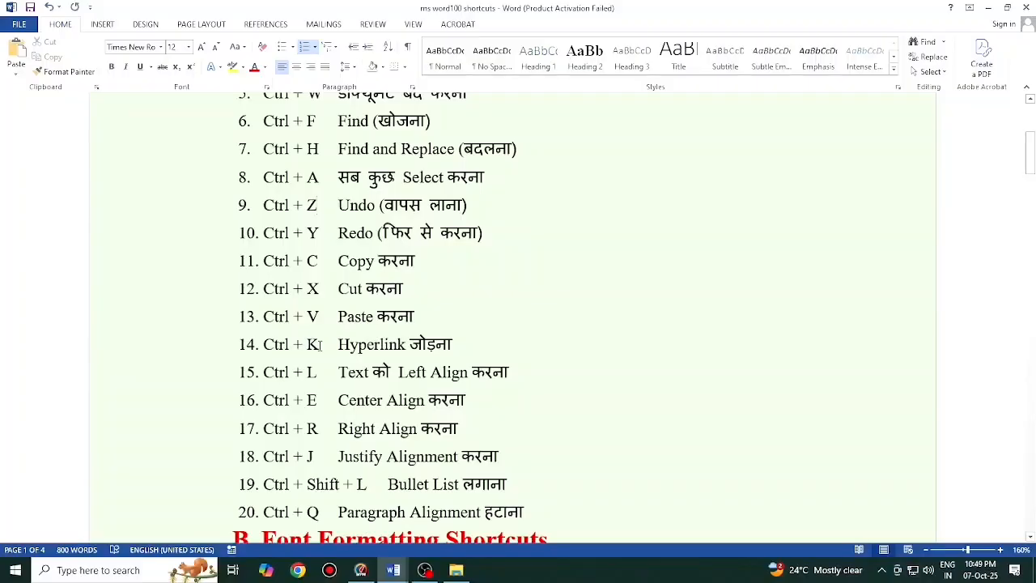
- Return to Document4 and select the opening word Video
key(alt+Tab)
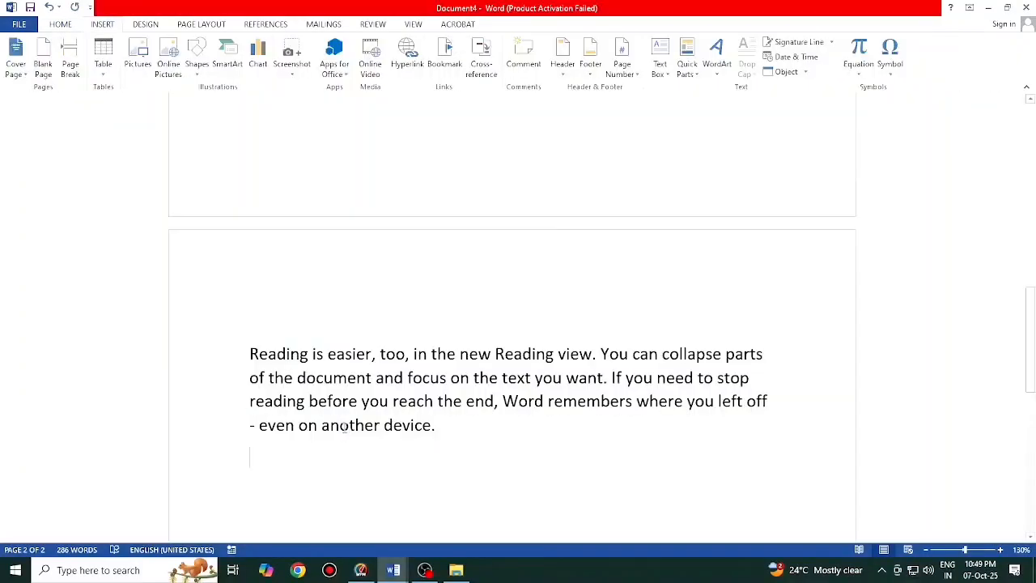
scroll(564, 217, up, 10)
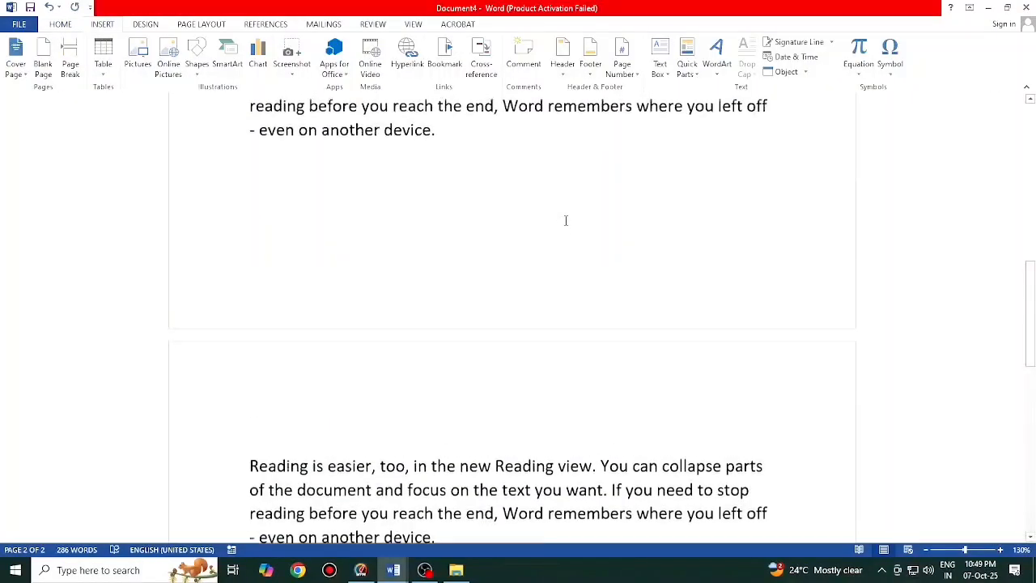
scroll(565, 209, up, 2)
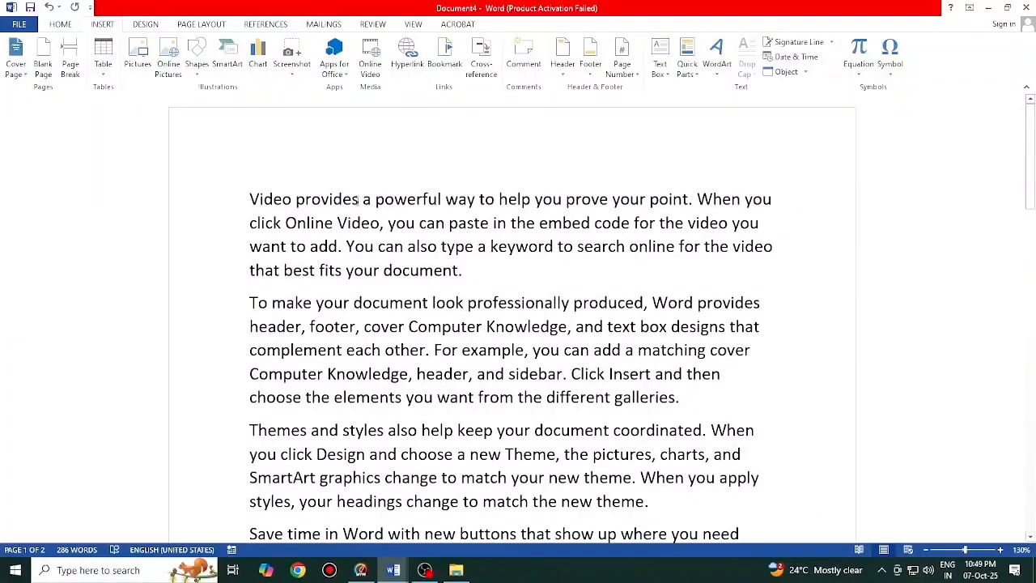
drag(291, 198, 247, 199)
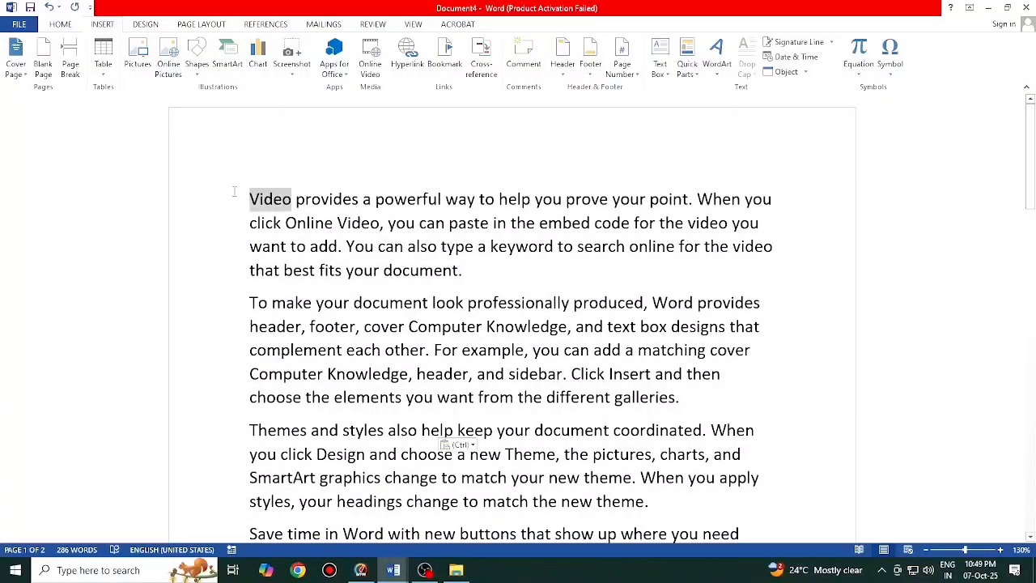
- Start a hyperlink with Ctrl+K and browse to Desktop > NEW CHANNEL YOUTUBE > Shorts Video
key(ctrl+k)
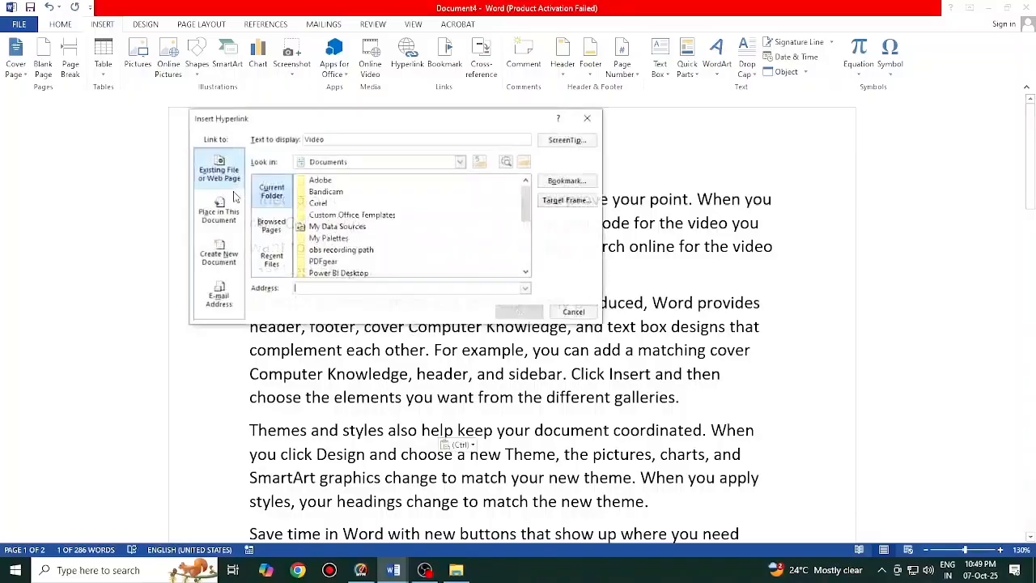
drag(324, 116, 457, 161)
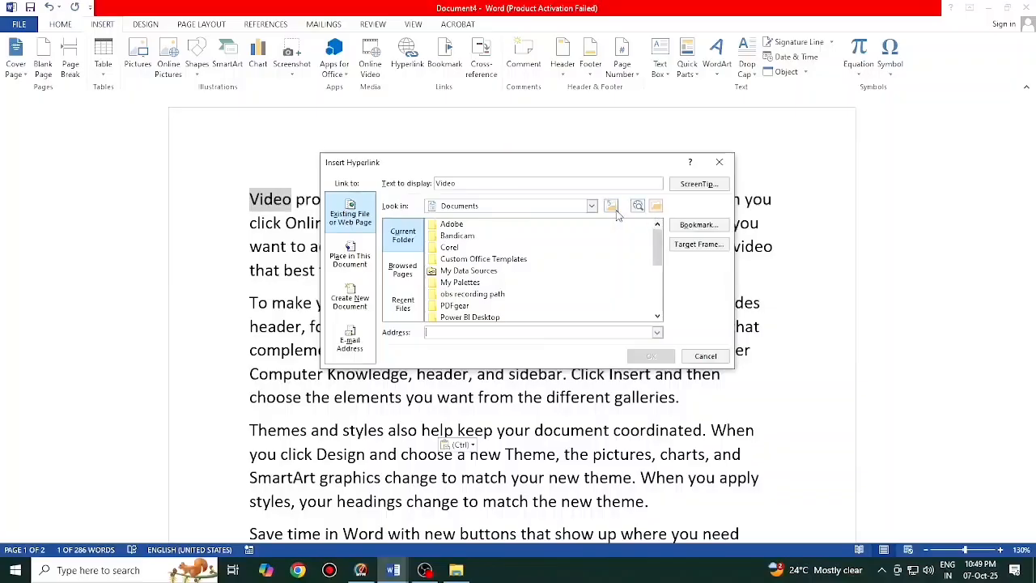
click(656, 210)
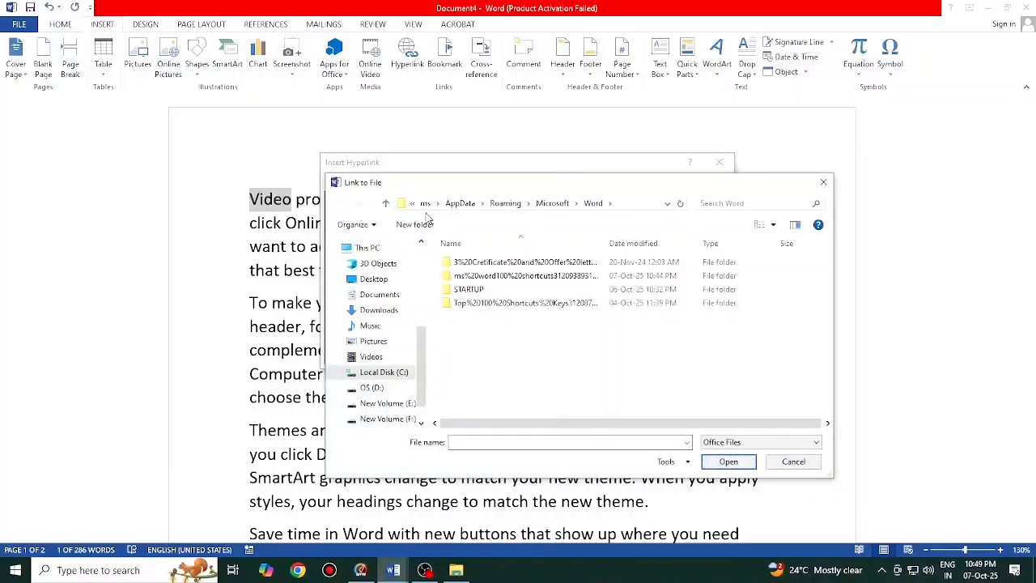
click(370, 283)
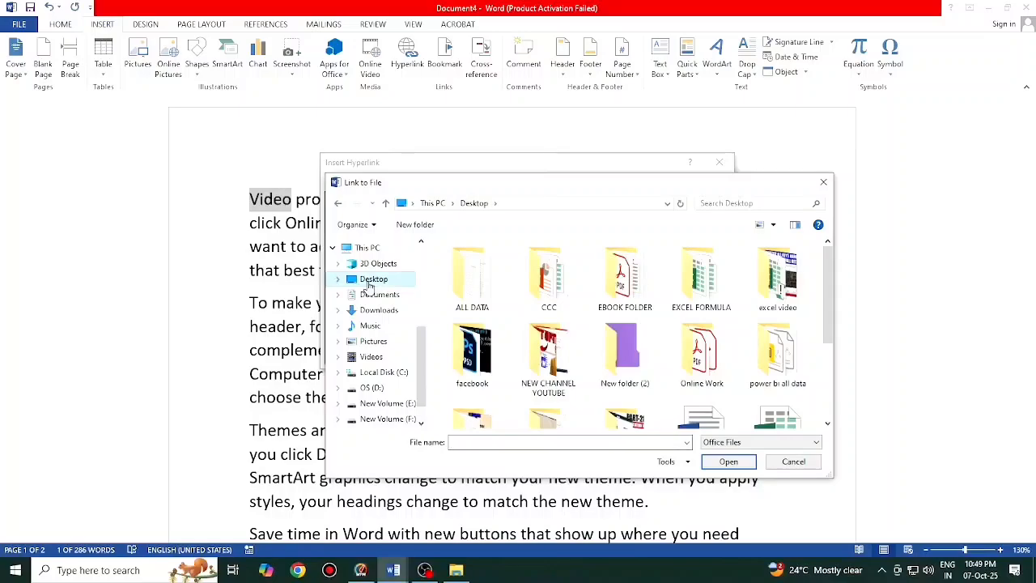
drag(601, 194, 403, 90)
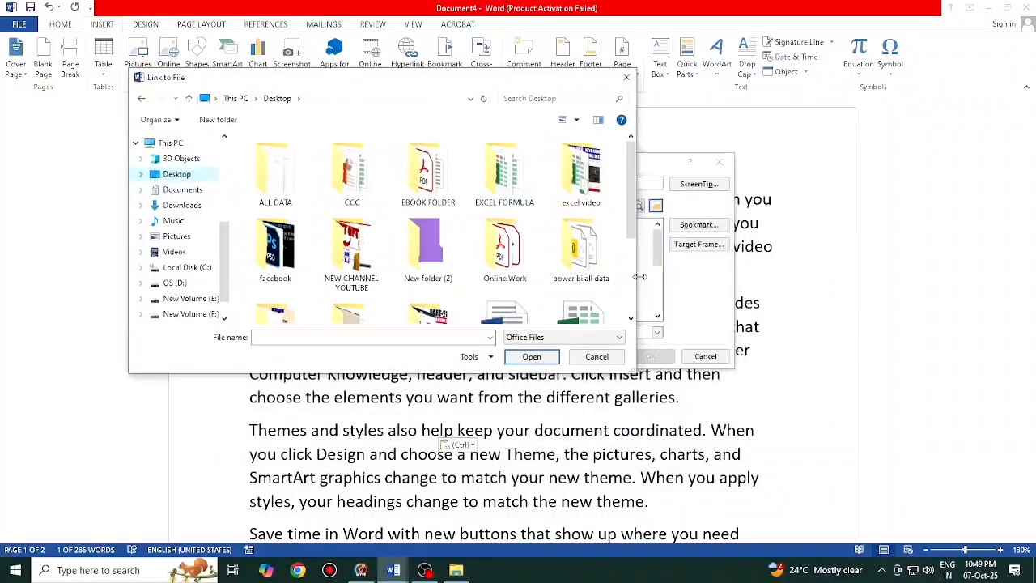
drag(632, 368, 776, 474)
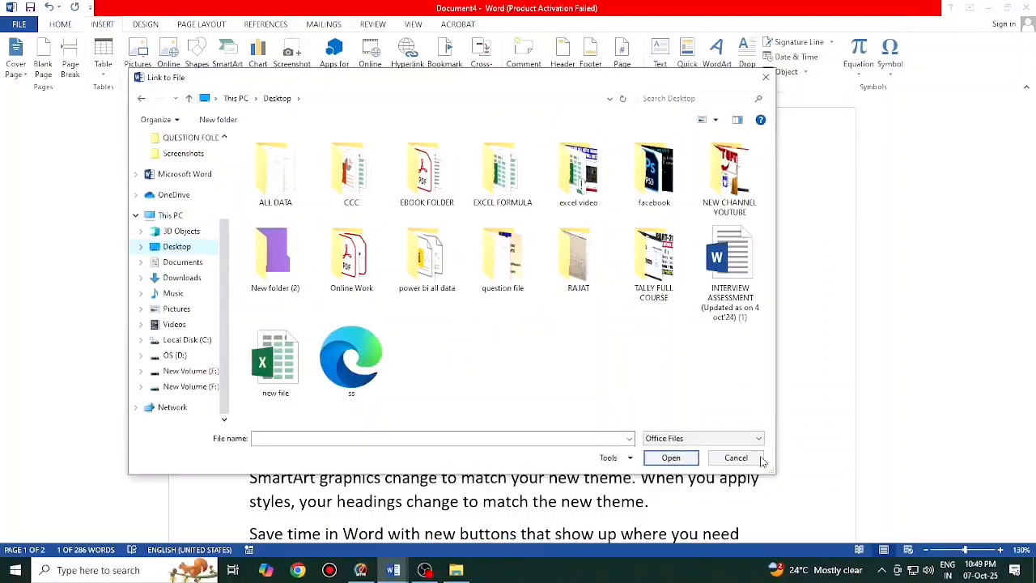
double_click(733, 195)
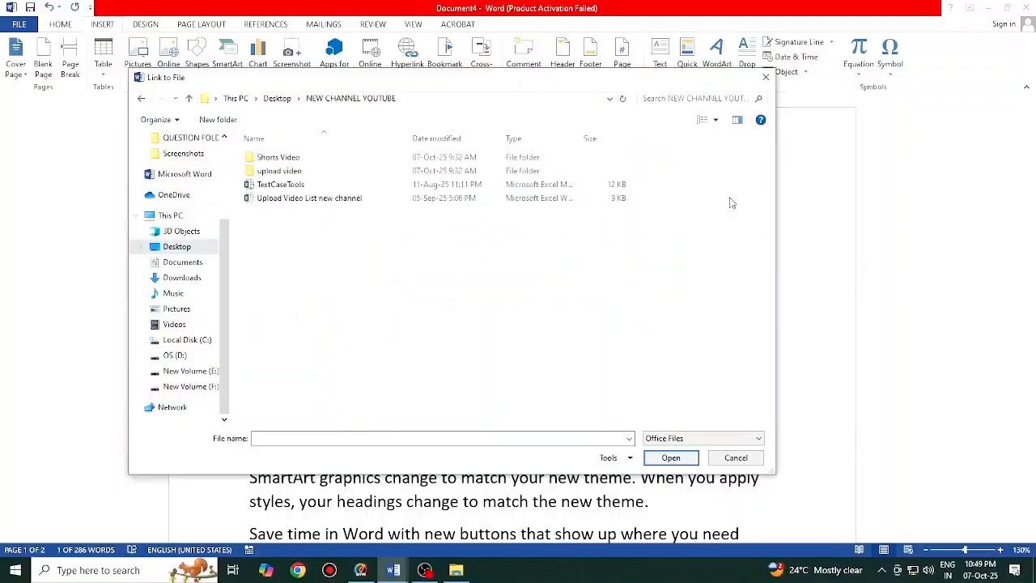
double_click(294, 162)
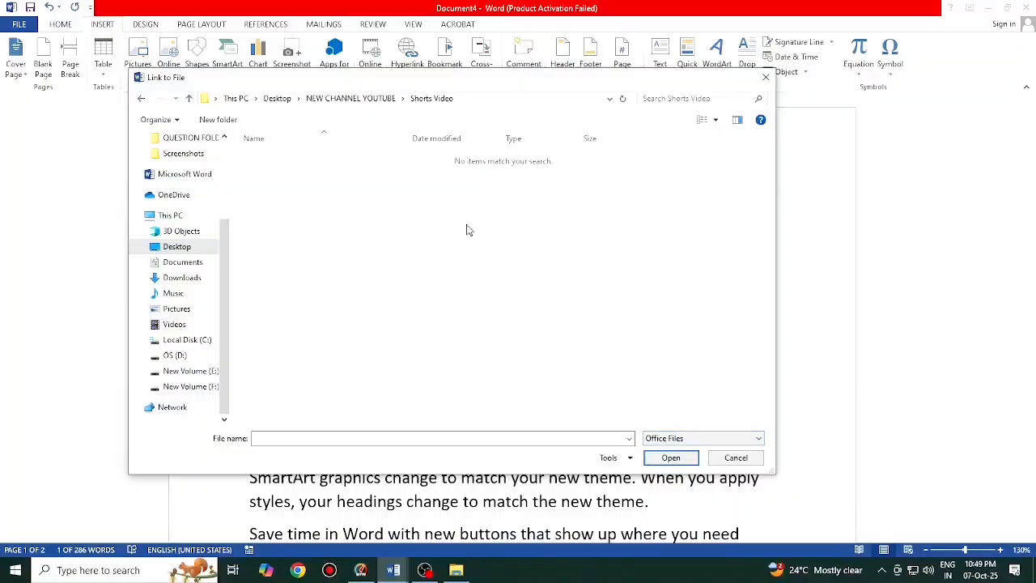
- Show All Files, choose the Passport Size video, and confirm the link
click(660, 442)
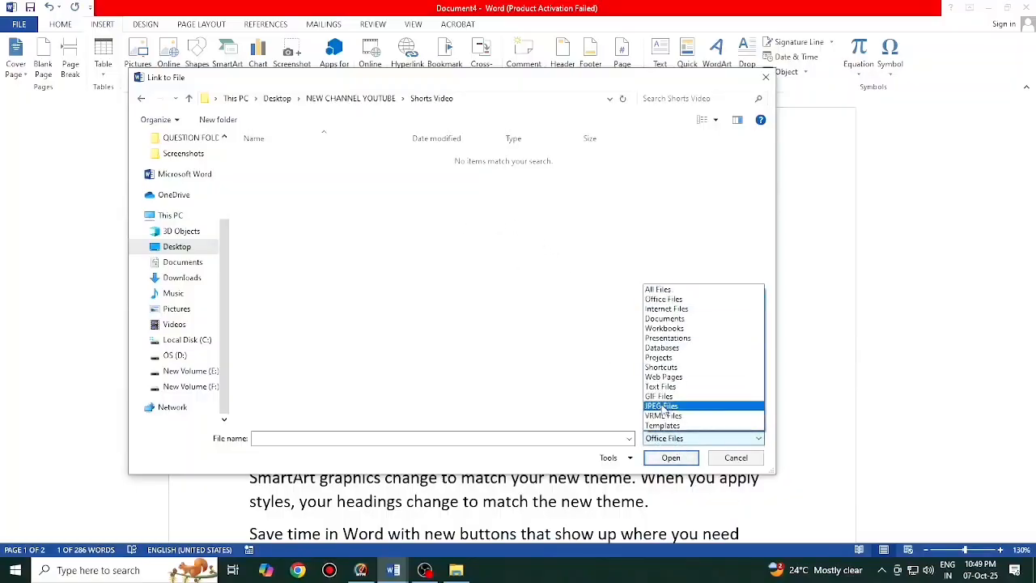
click(664, 290)
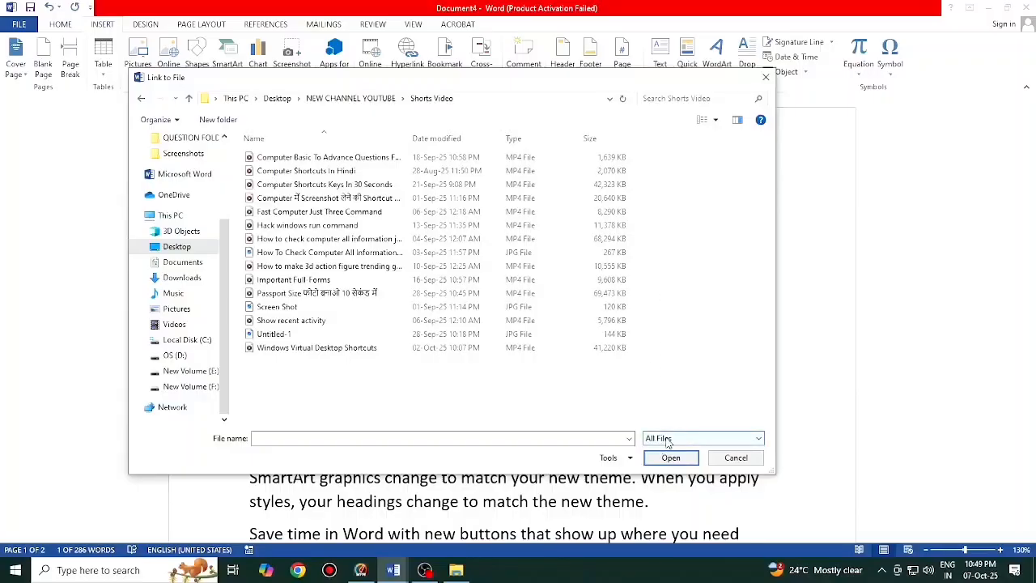
click(306, 297)
click(671, 457)
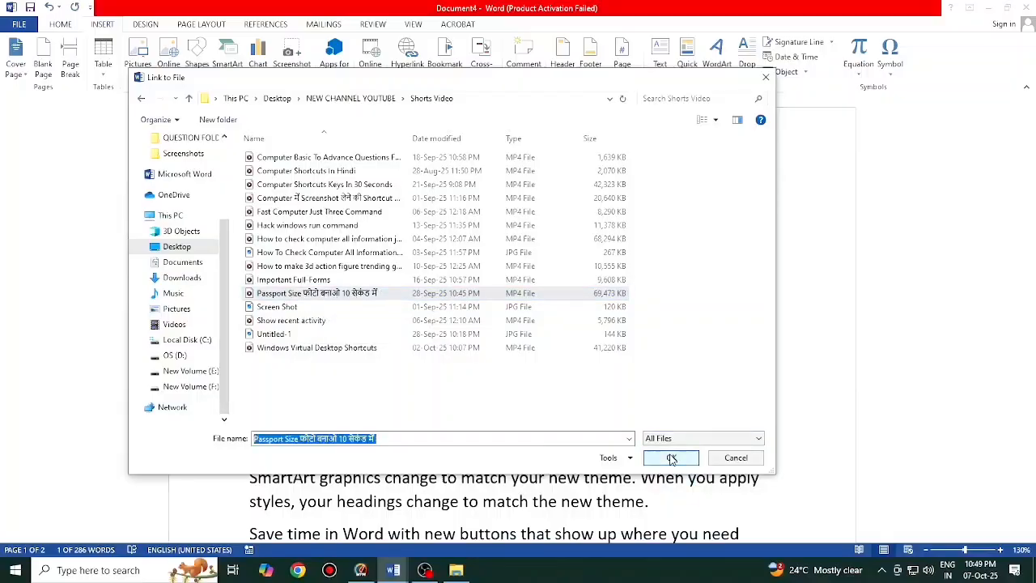
click(651, 356)
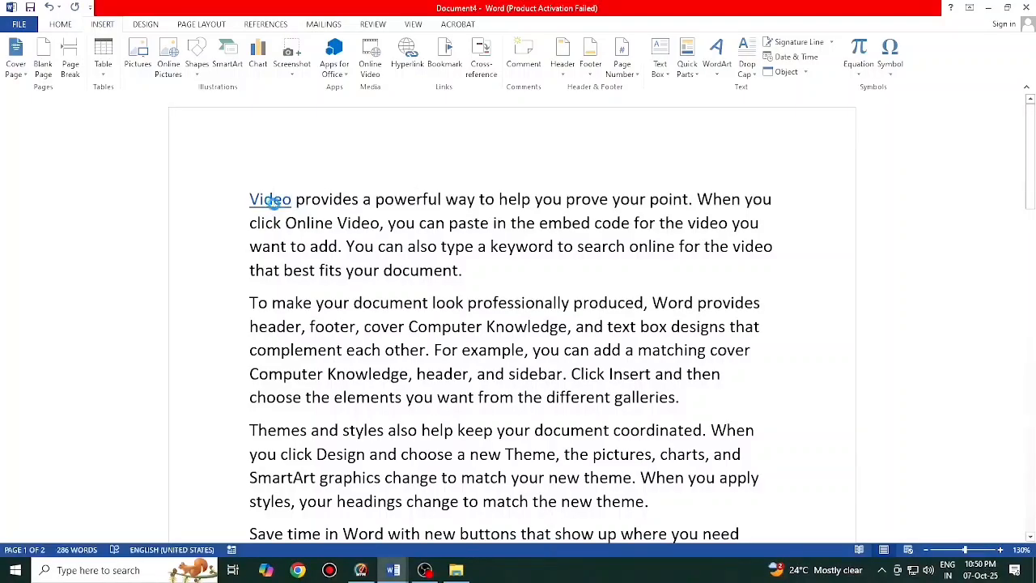
ctrl+click(271, 201)
click(552, 343)
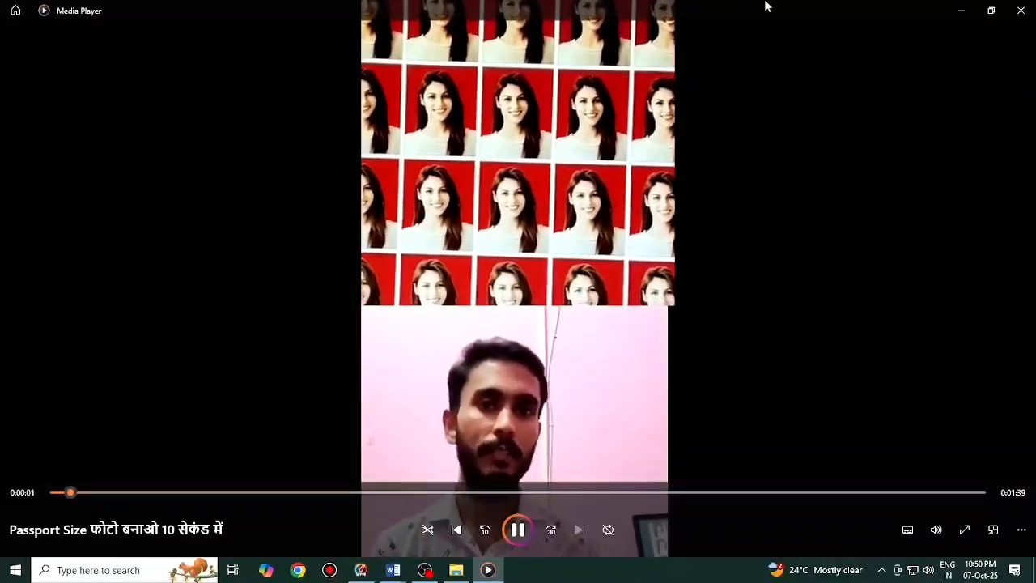
click(1024, 10)
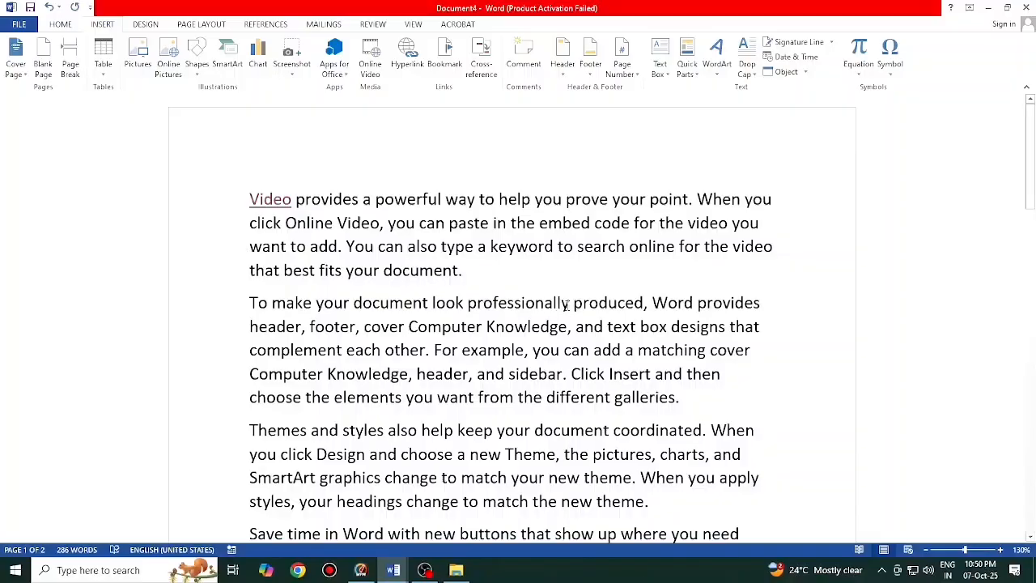
- Link the word professionally to OMR SHEET in Desktop > ALL DATA, then follow the link
drag(574, 303, 467, 303)
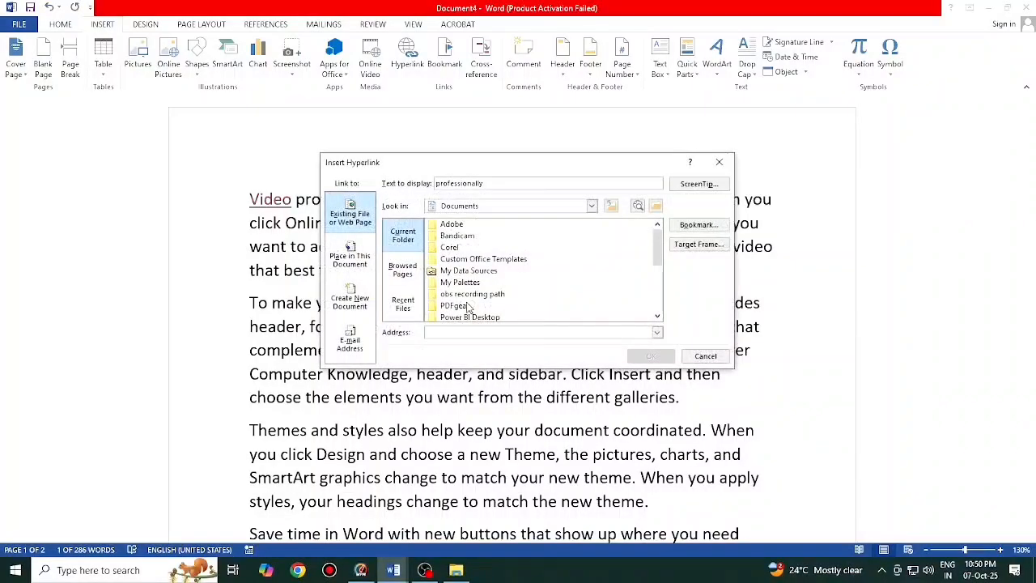
click(655, 207)
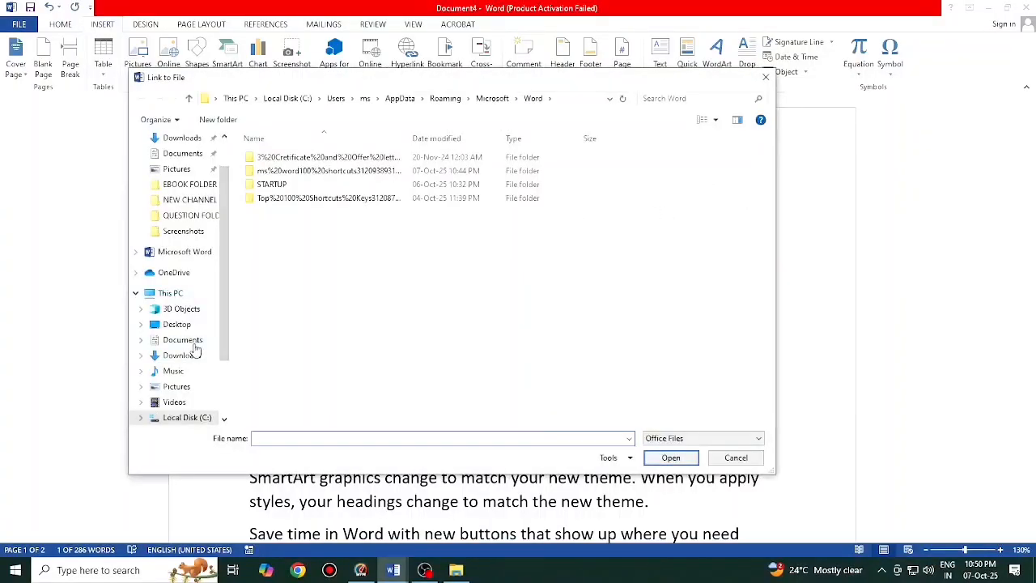
click(188, 329)
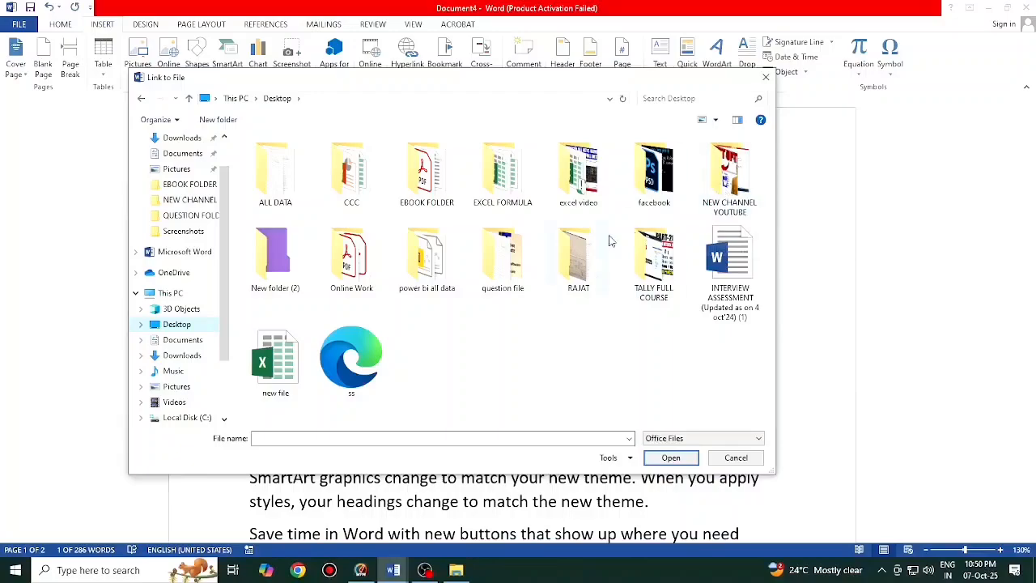
double_click(276, 178)
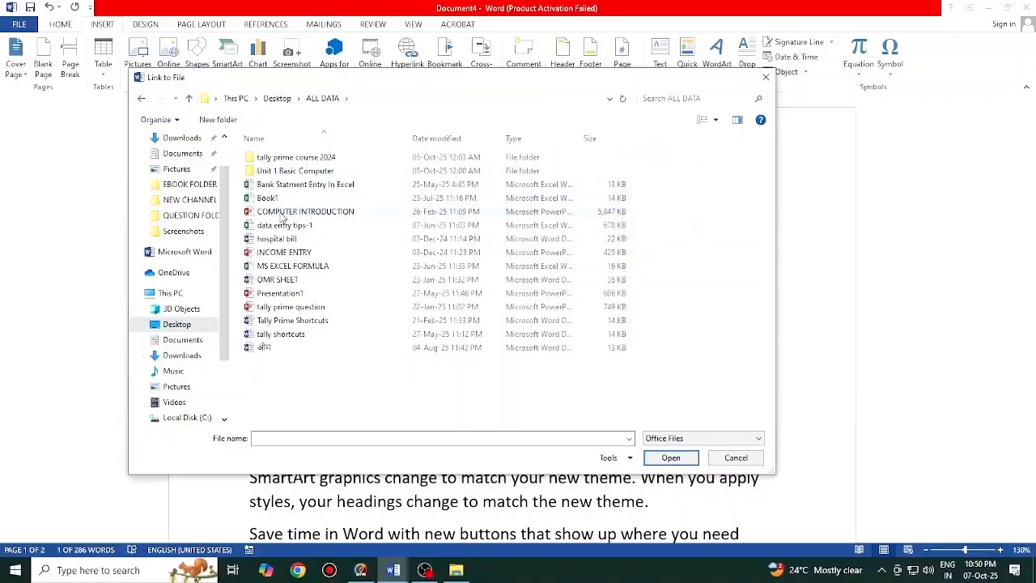
click(293, 280)
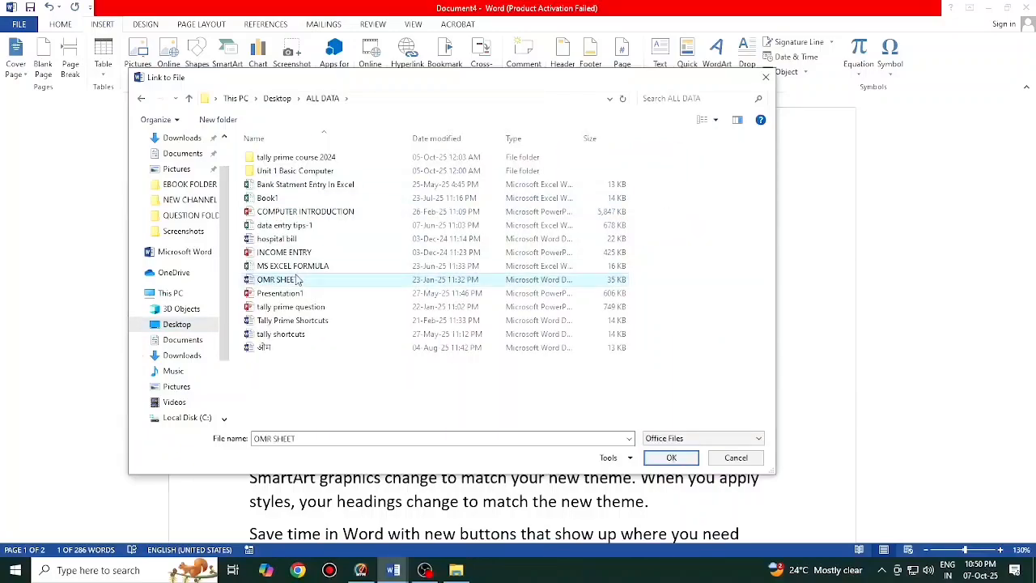
click(671, 458)
click(652, 357)
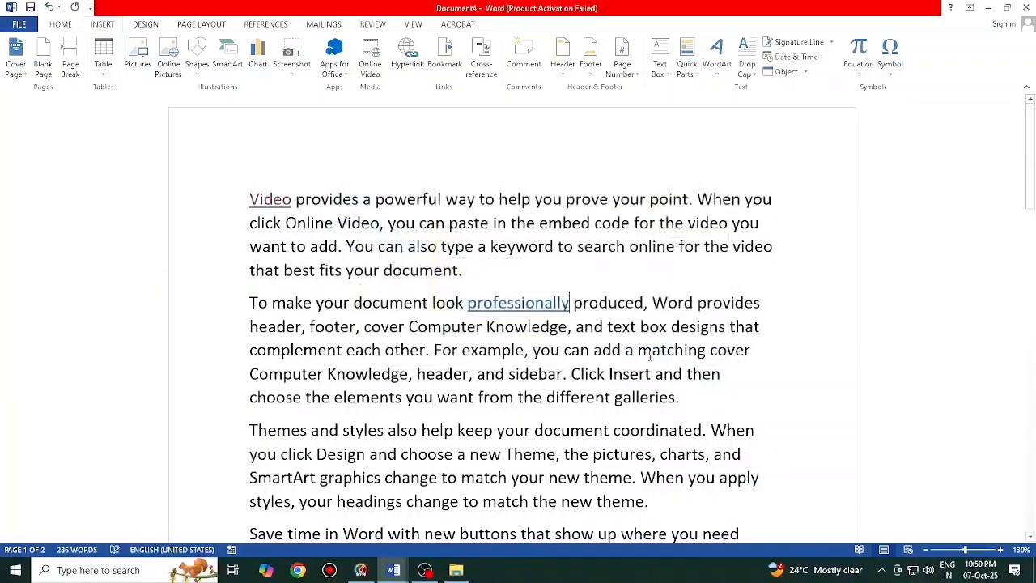
ctrl+click(486, 306)
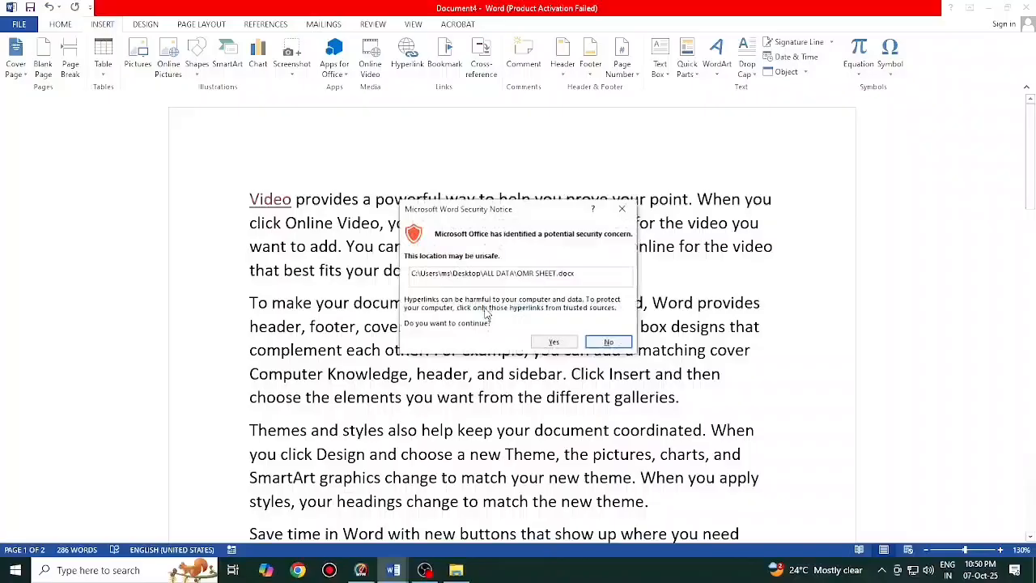
- Allow OMR SHEET to open, close it, and bring up the ms word100 shortcuts list
click(546, 341)
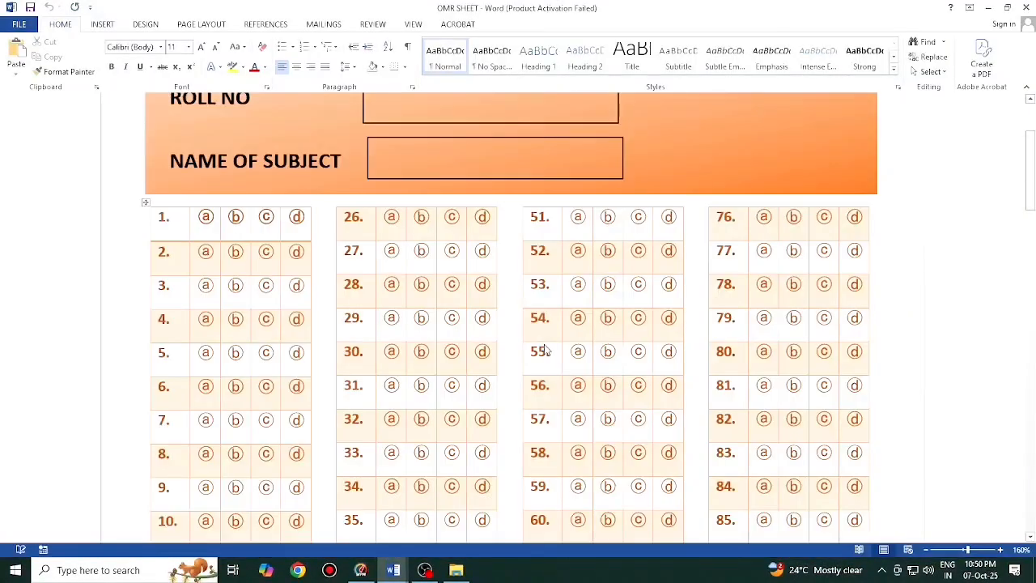
scroll(540, 369, up, 3)
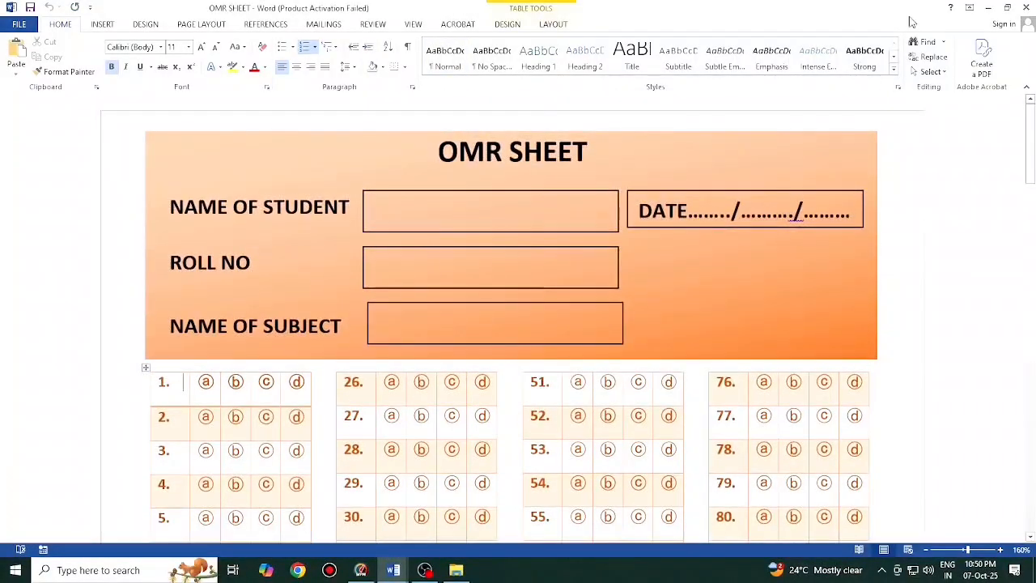
click(1026, 7)
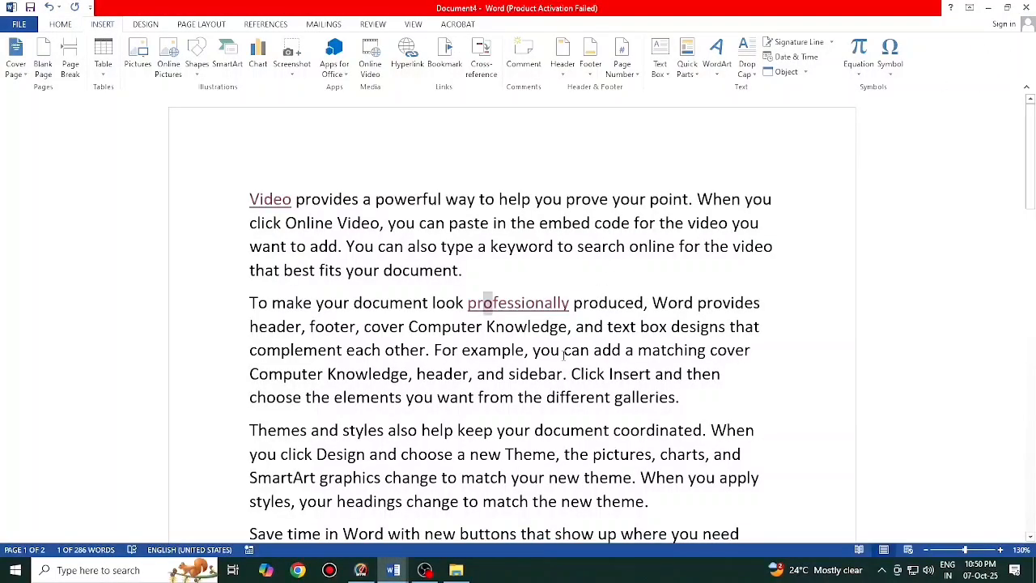
click(510, 404)
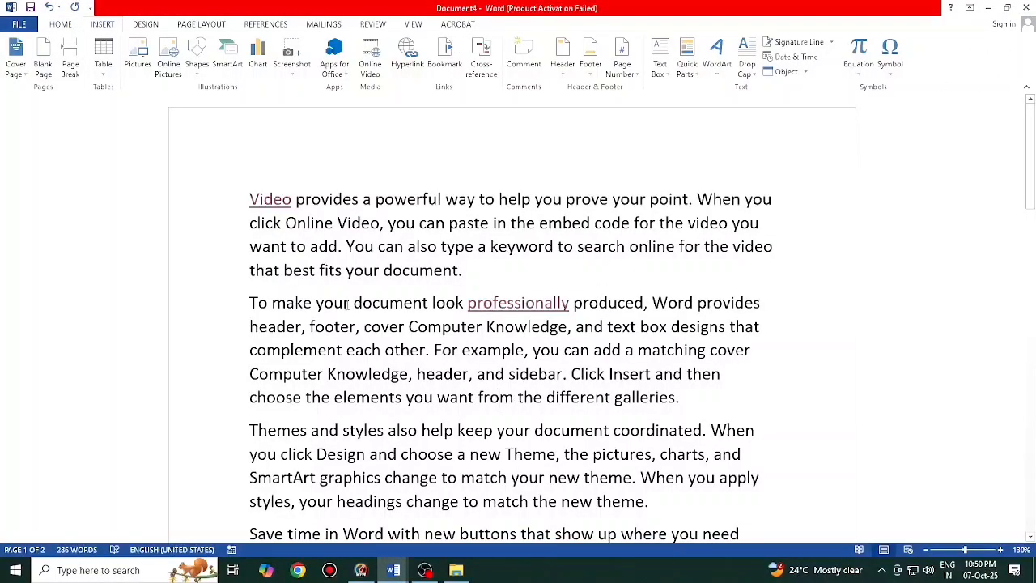
click(376, 528)
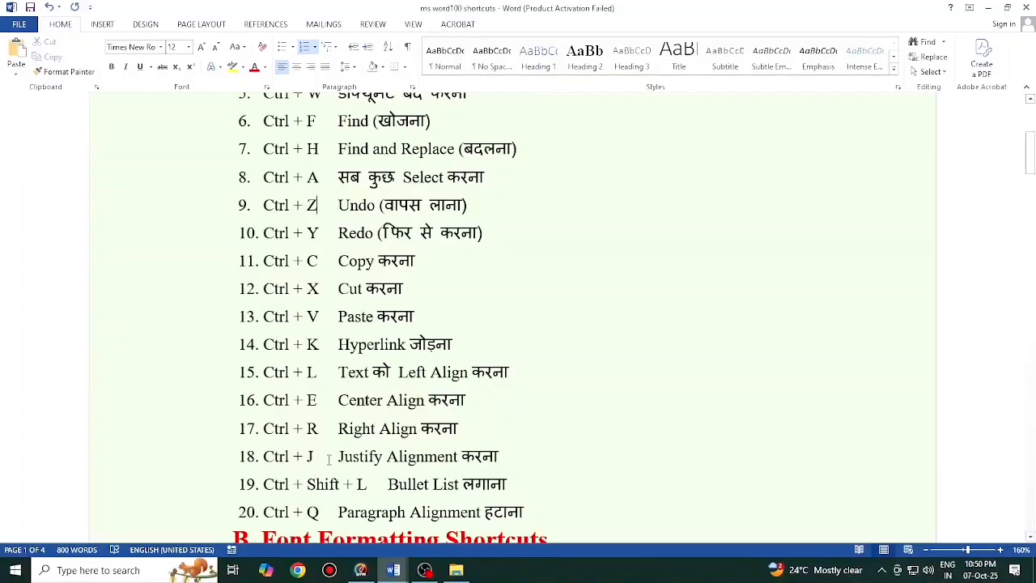
- Back in Document4, add a new line with the author's name below the last paragraph
mouse_move(393, 570)
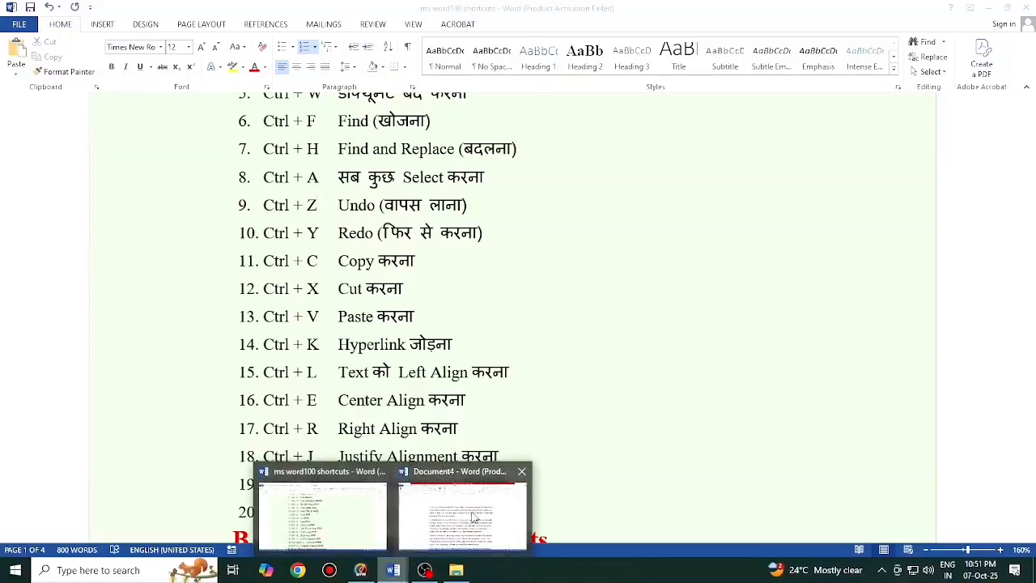
click(474, 518)
scroll(454, 485, down, 5)
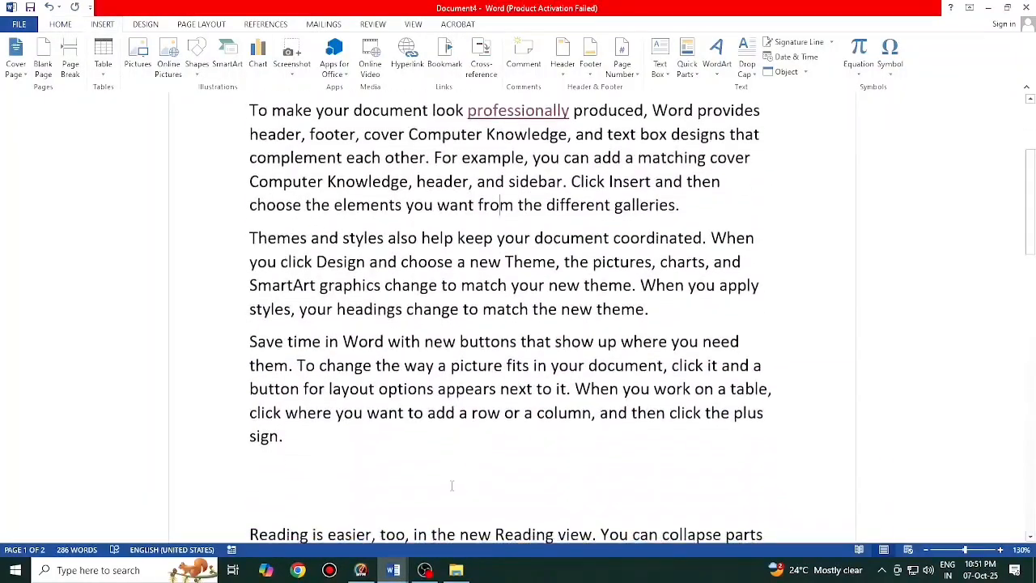
scroll(452, 486, down, 5)
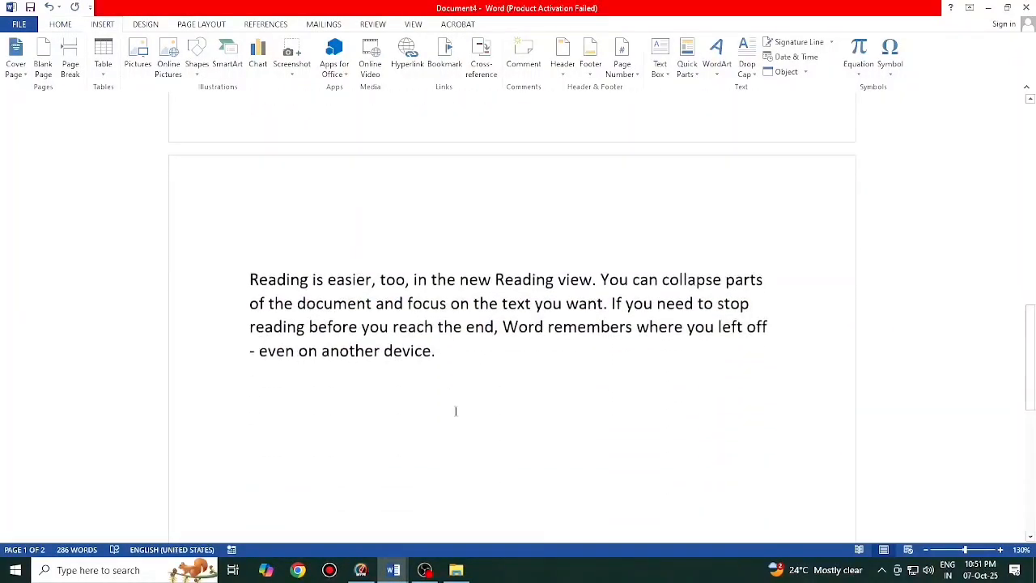
key(Return)
key(Return)
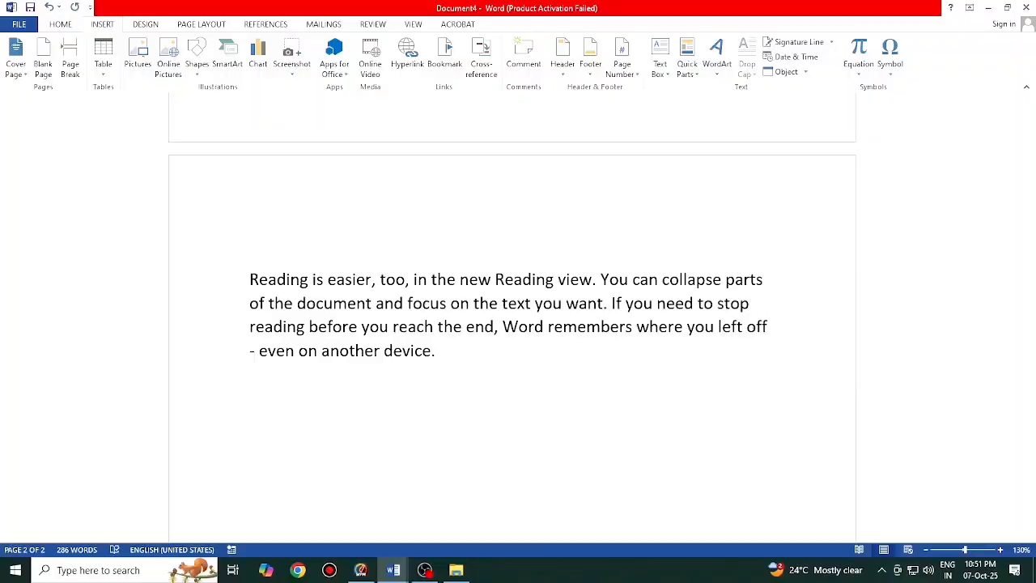
text(sh)
text(ivam sri)
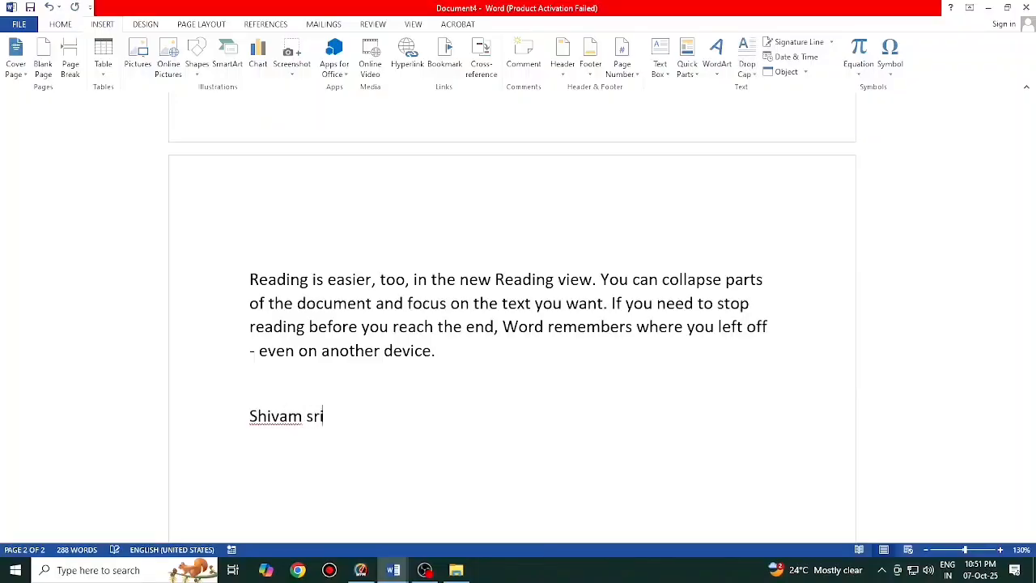
text(vastava)
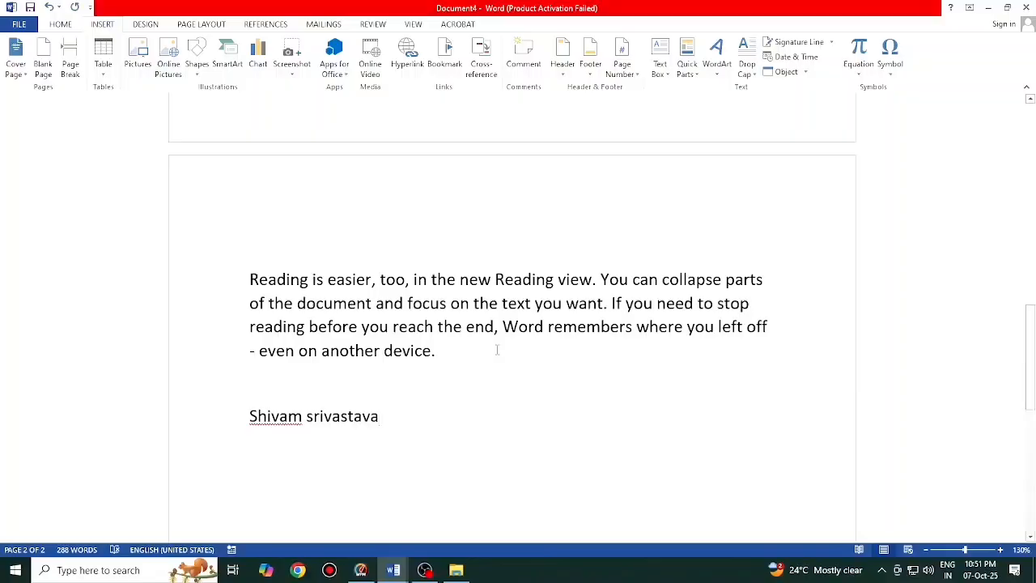
- Try right and left alignment on the name line, leave it centred, then show the shortcuts list
drag(380, 416, 251, 409)
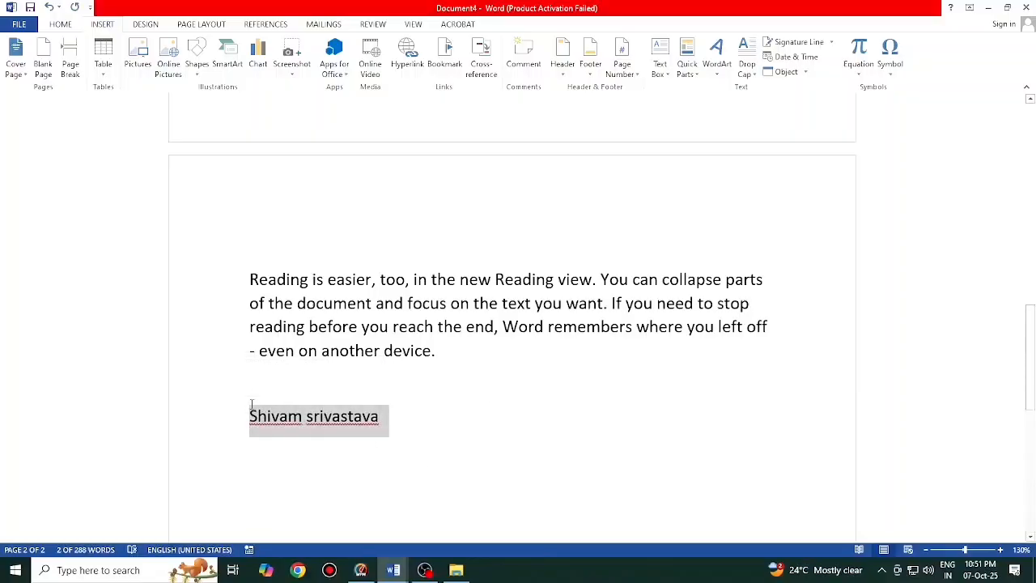
key(ctrl+r)
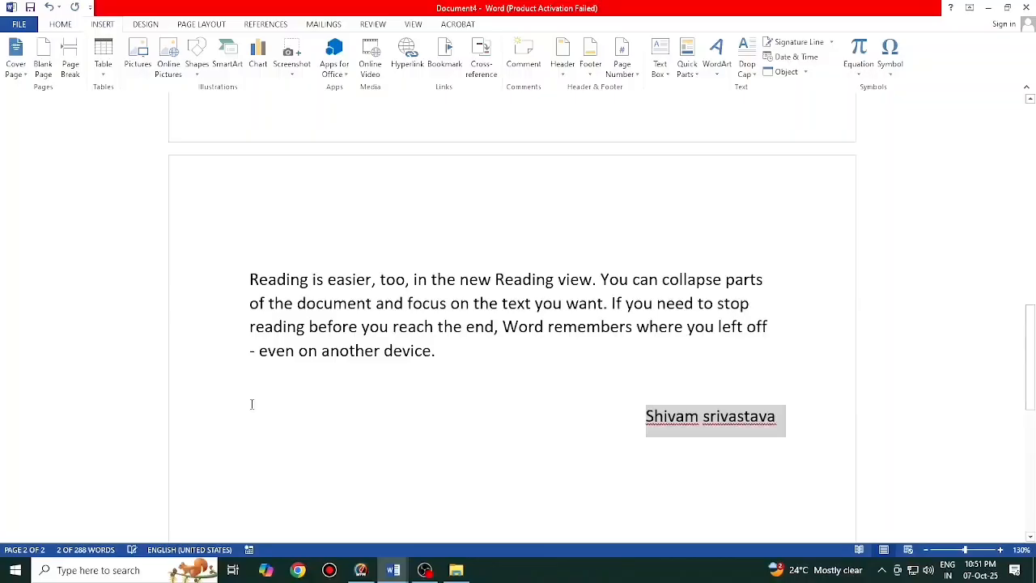
key(ctrl+l)
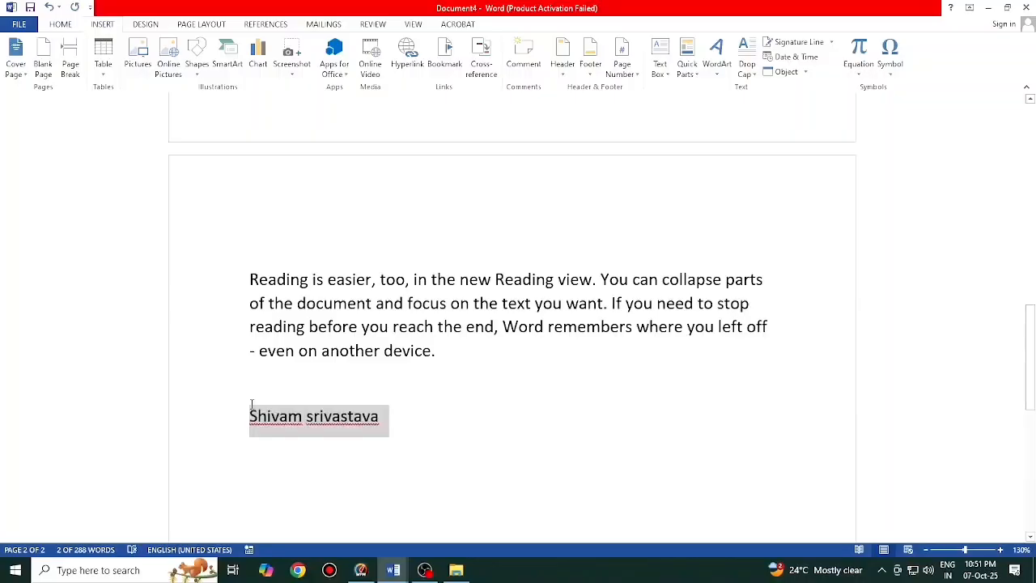
key(ctrl+e)
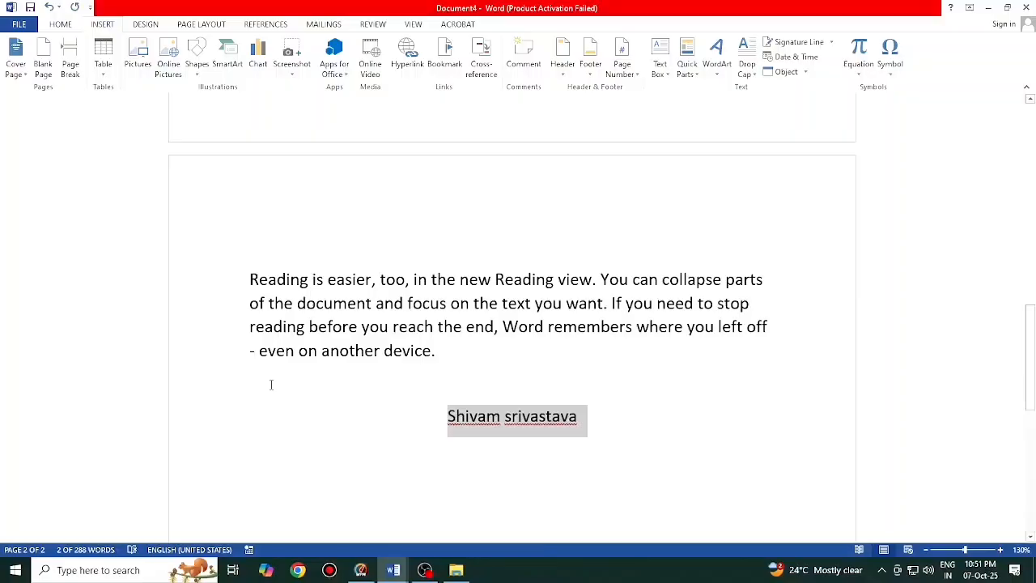
click(393, 570)
click(366, 532)
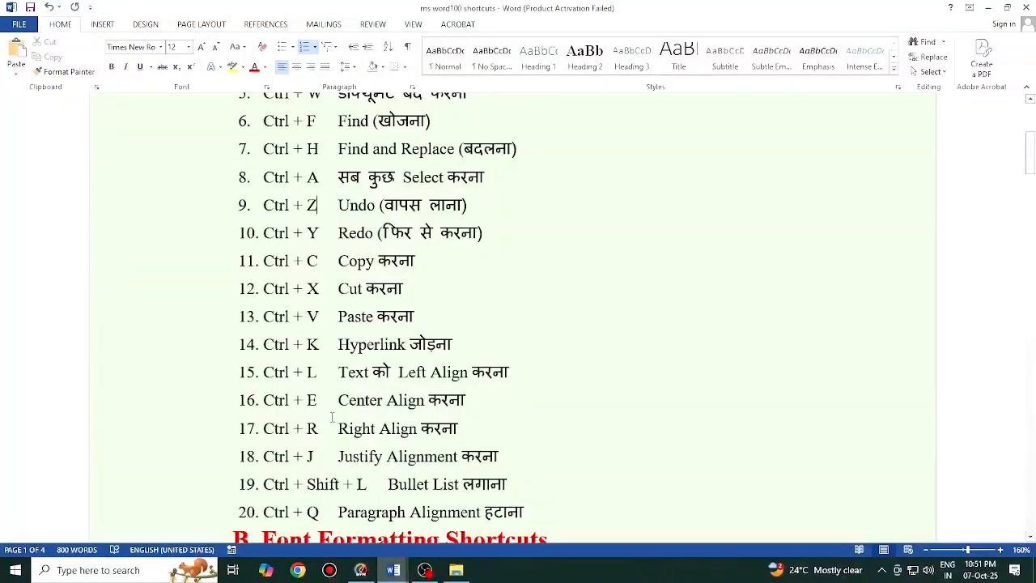
- Select all of Document4's text, justify it with Ctrl+J, then return to the shortcuts list
click(393, 570)
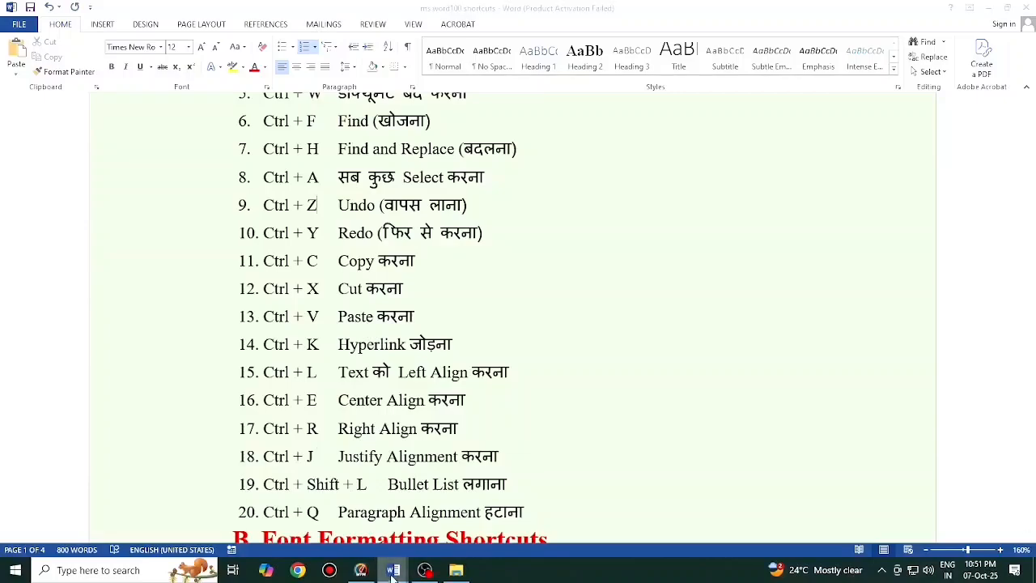
click(446, 518)
scroll(413, 416, up, 10)
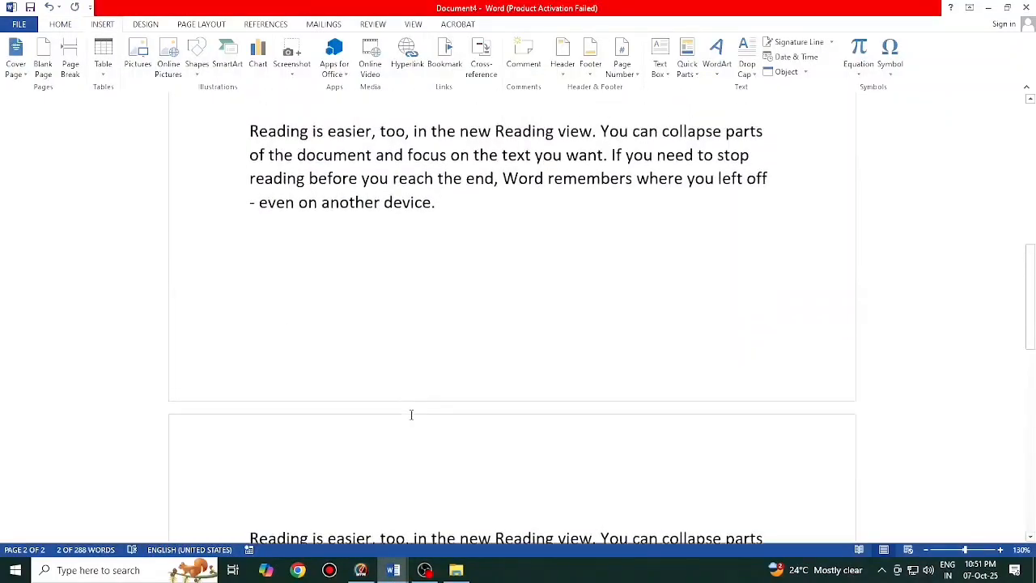
scroll(412, 414, up, 3)
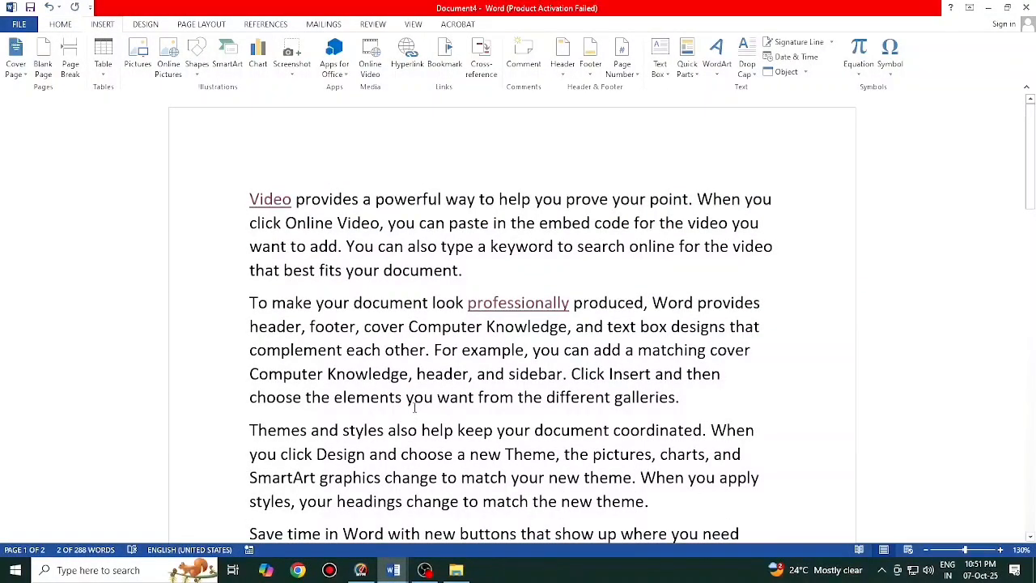
key(ctrl+a)
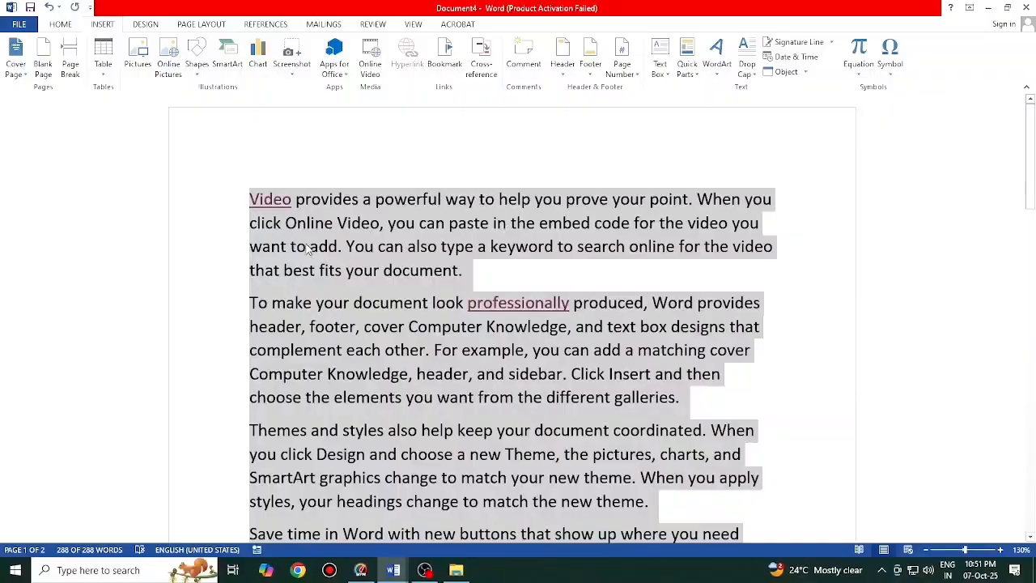
scroll(255, 283, down, 5)
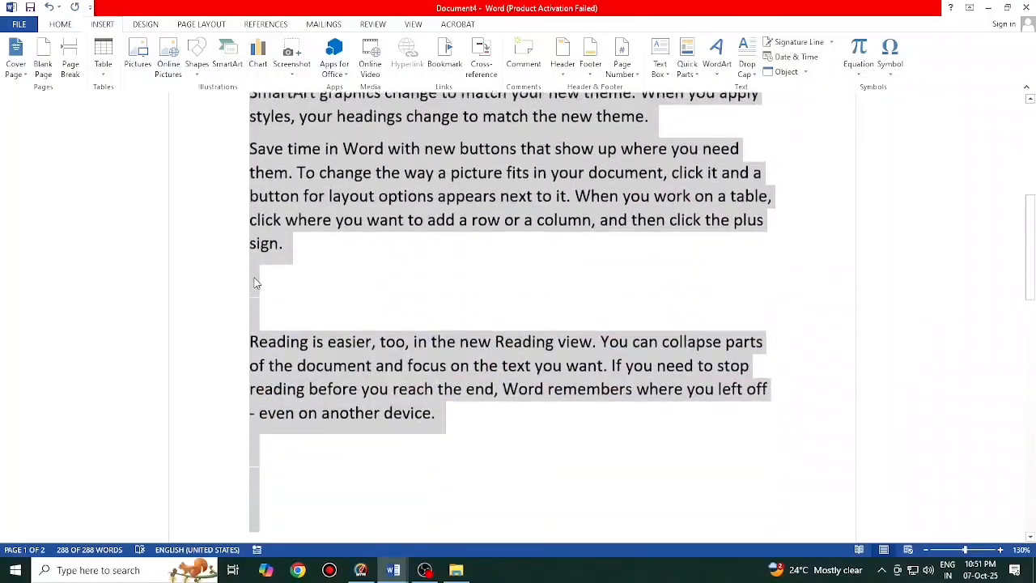
scroll(255, 282, up, 5)
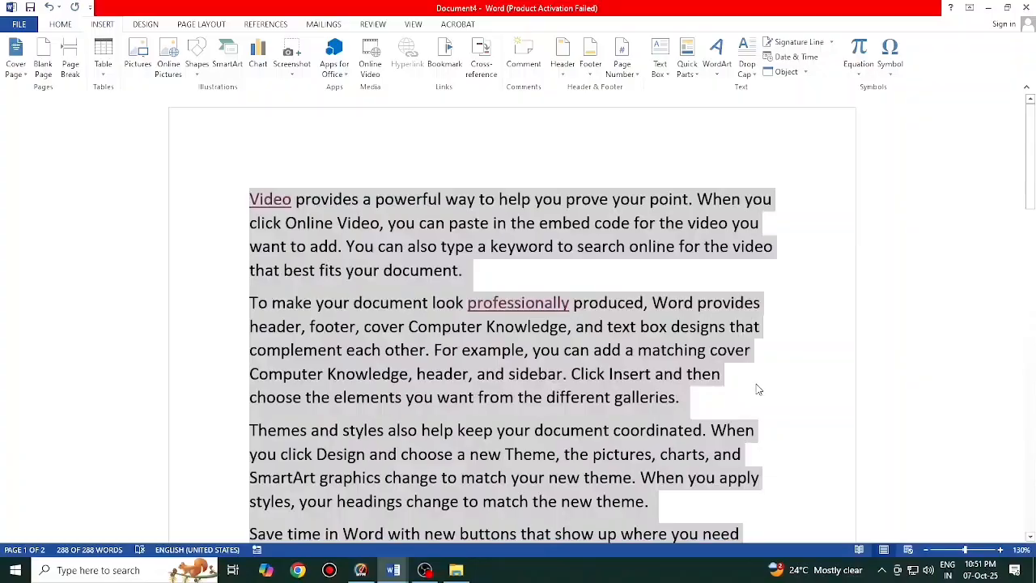
key(ctrl+j)
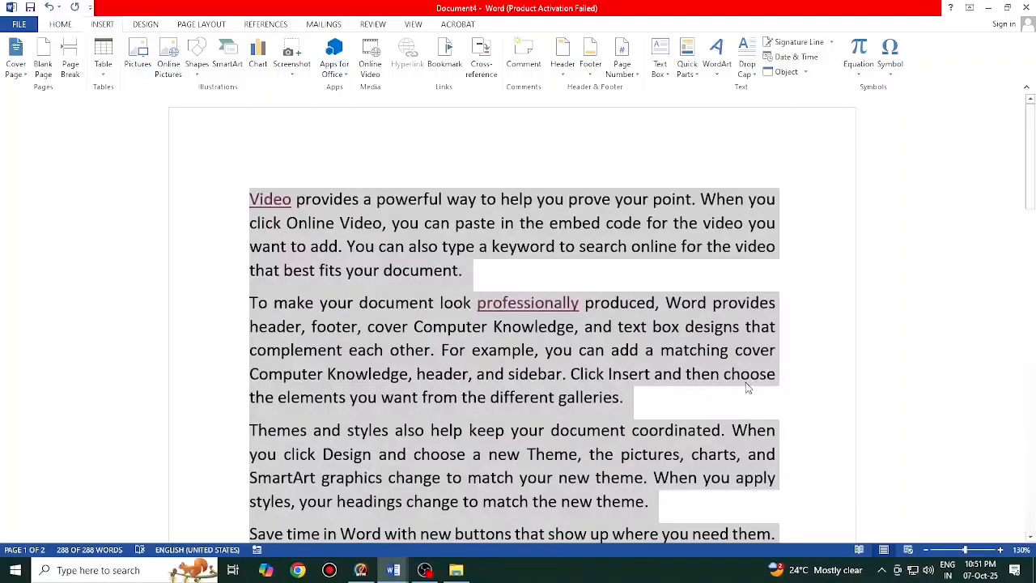
key(alt+Tab)
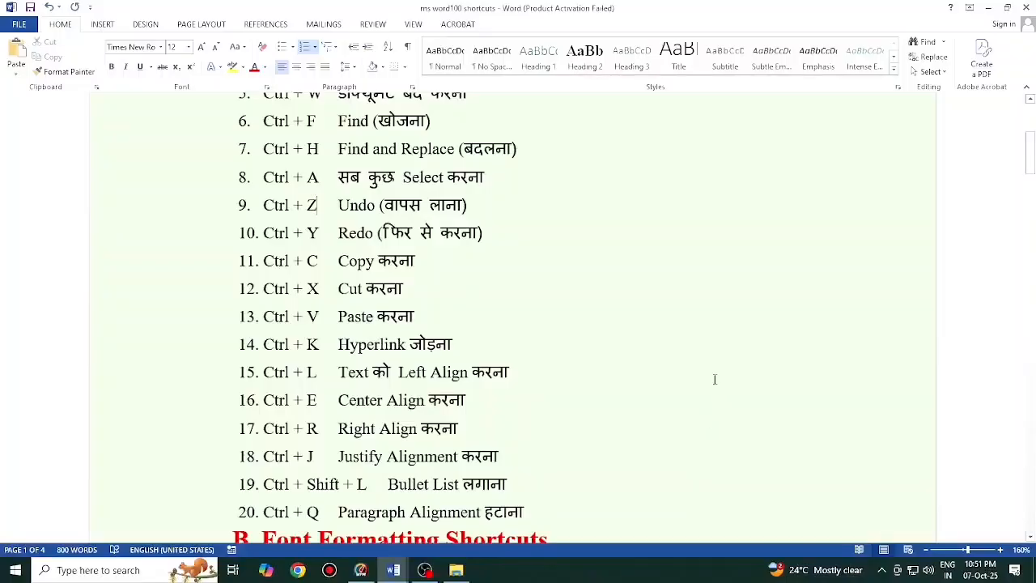
scroll(389, 455, down, 1)
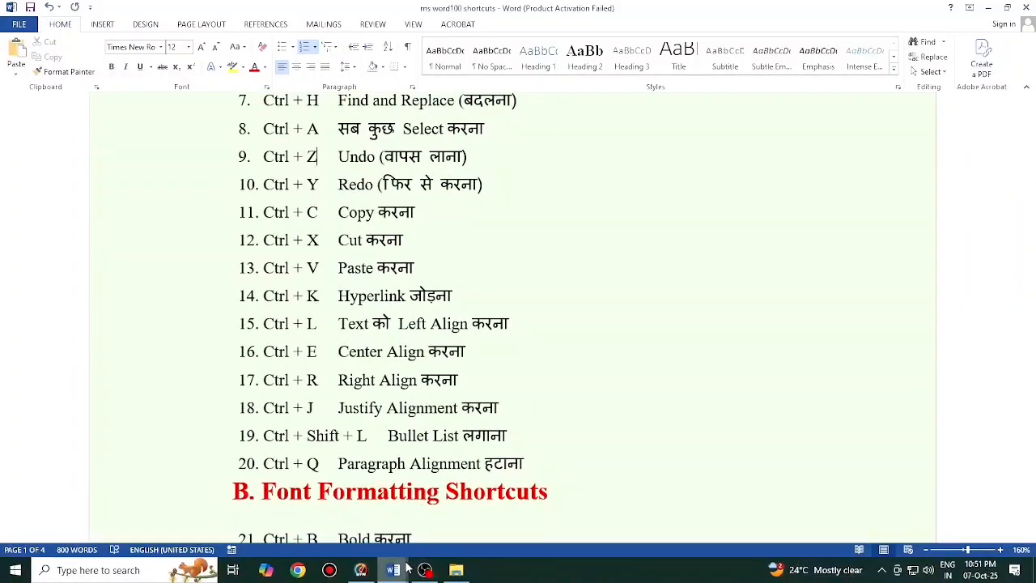
- Back in Document4, select all text and make it a bulleted list with Ctrl+Shift+L
click(408, 566)
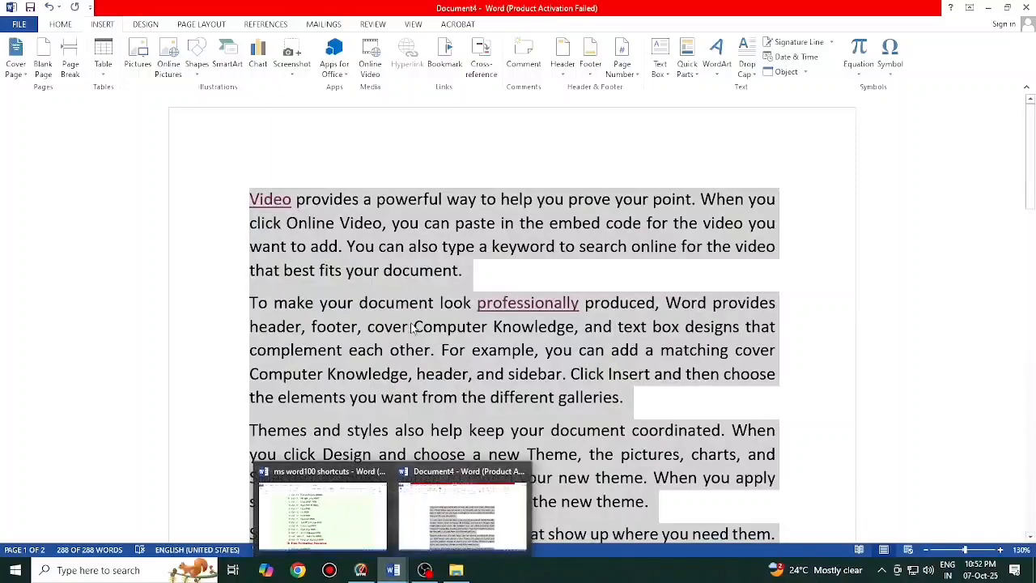
click(283, 170)
scroll(283, 170, down, 1)
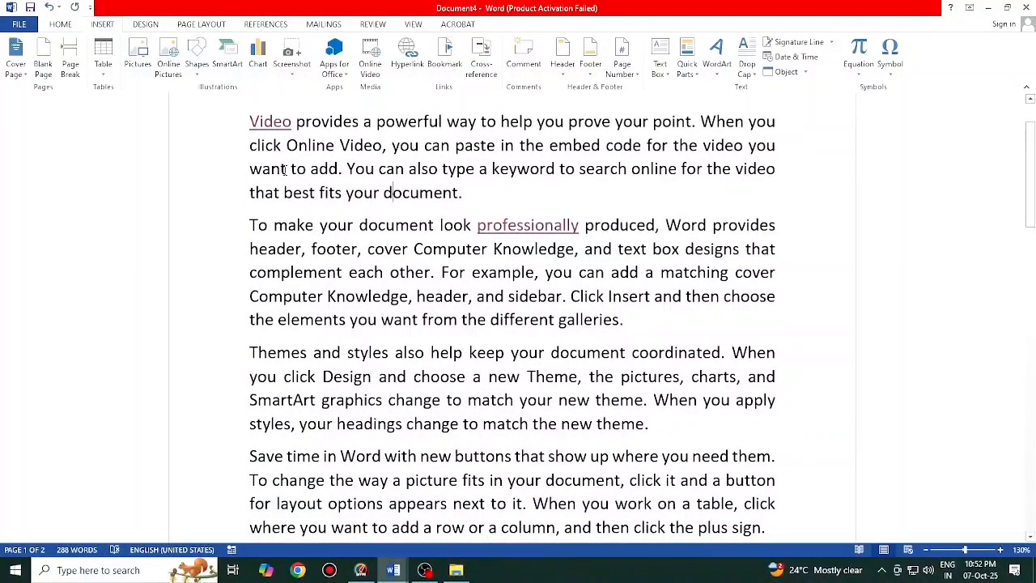
key(ctrl+a)
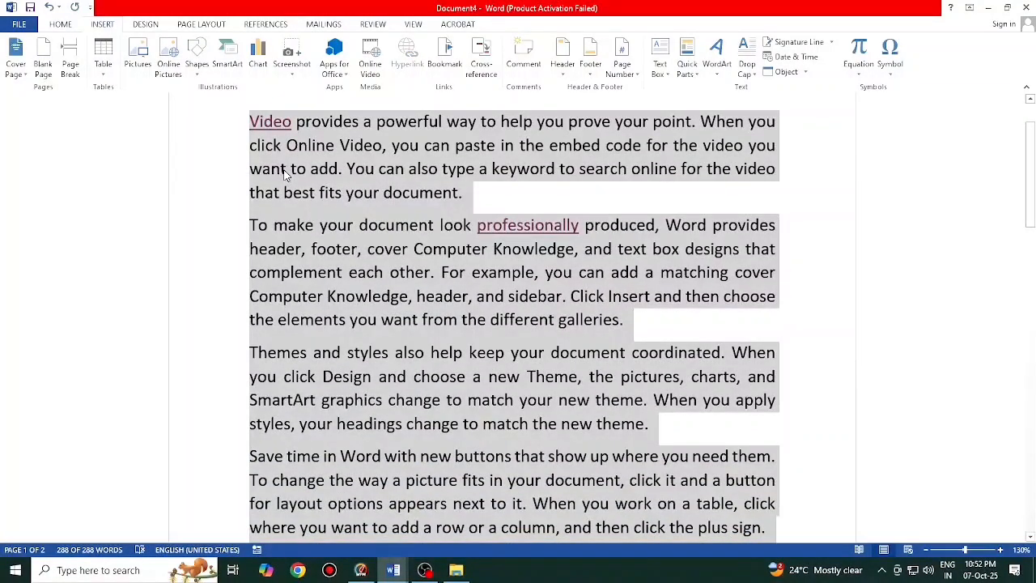
key(ctrl+shift+l)
- Select the list bullets and look through the Home tab's bullet styles without choosing one
click(298, 293)
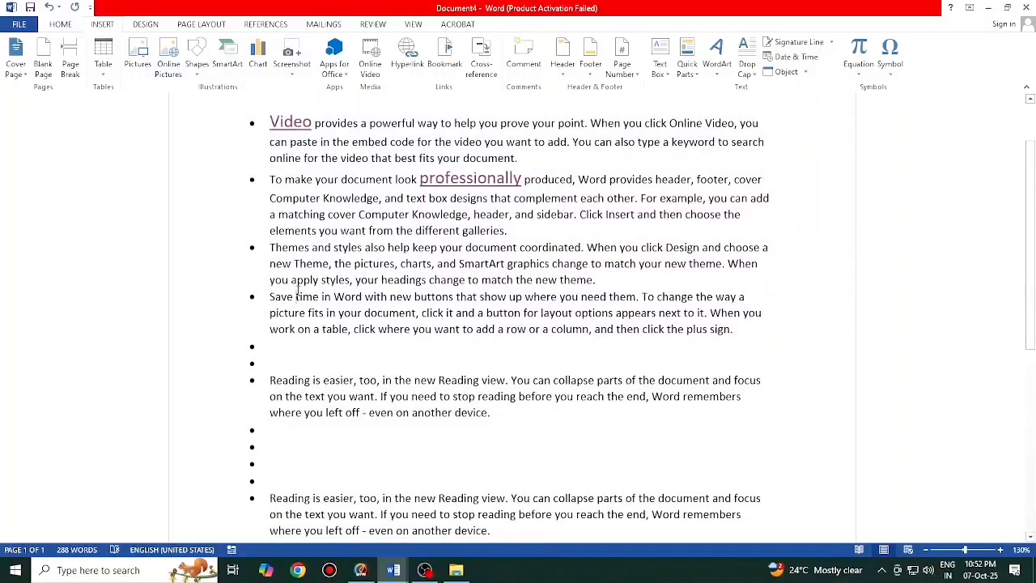
scroll(298, 293, down, 4)
scroll(293, 276, up, 4)
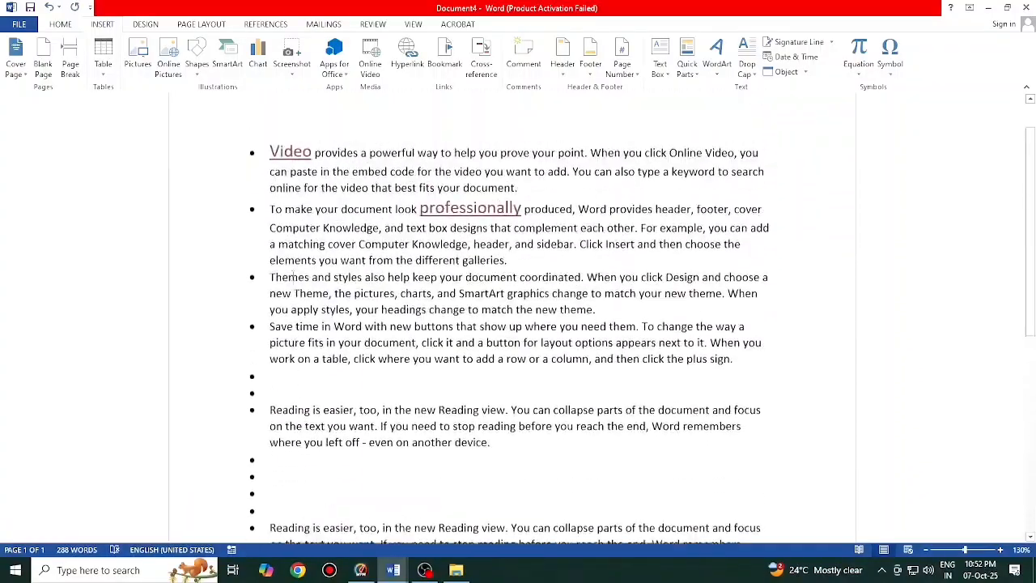
scroll(293, 276, up, 1)
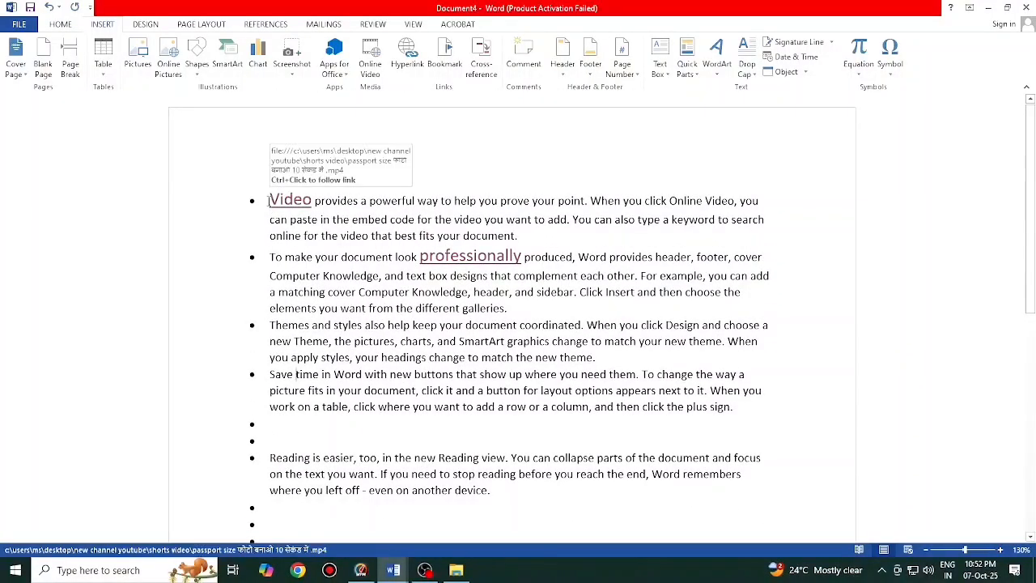
click(253, 201)
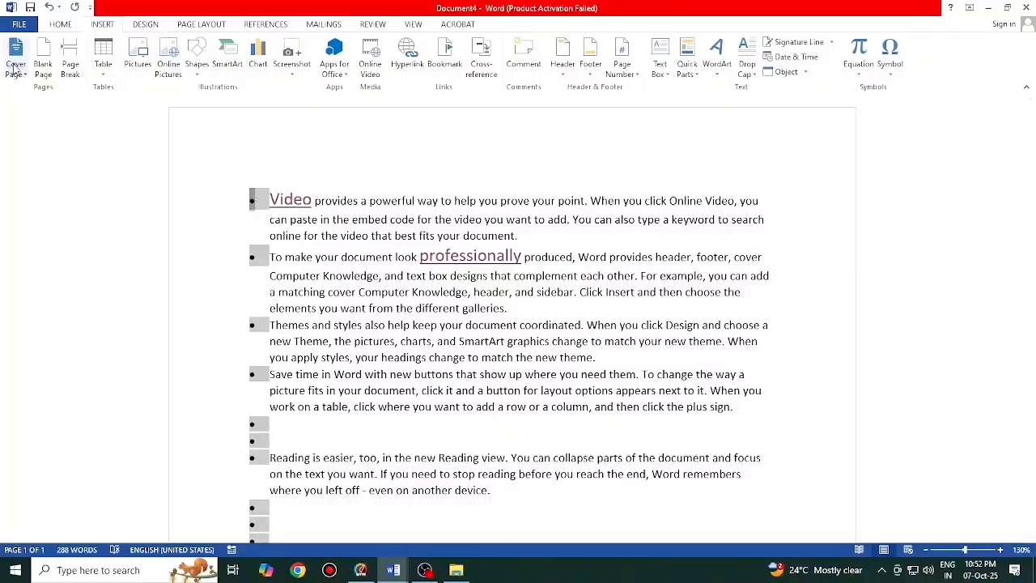
click(60, 25)
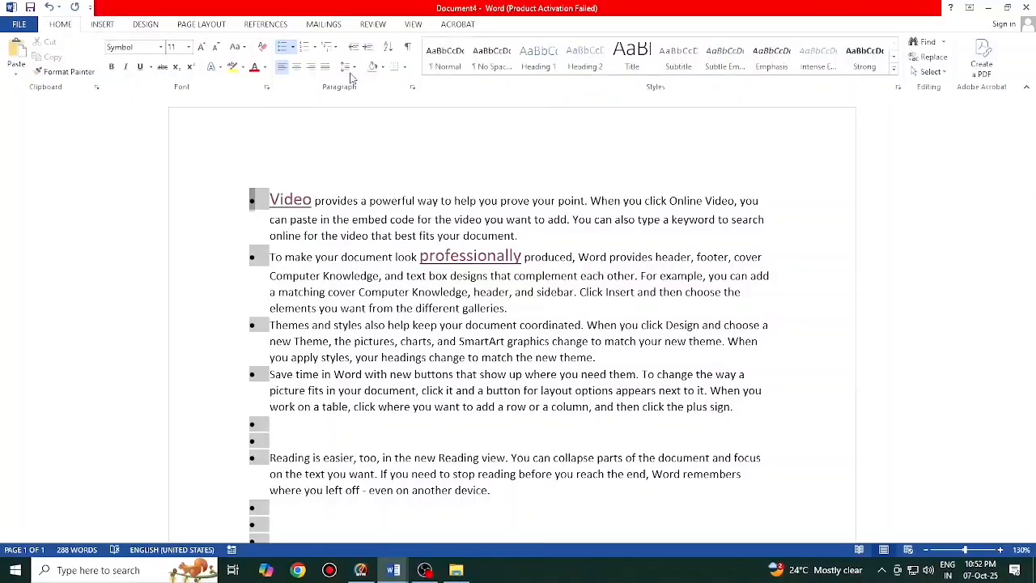
click(292, 51)
key(Escape)
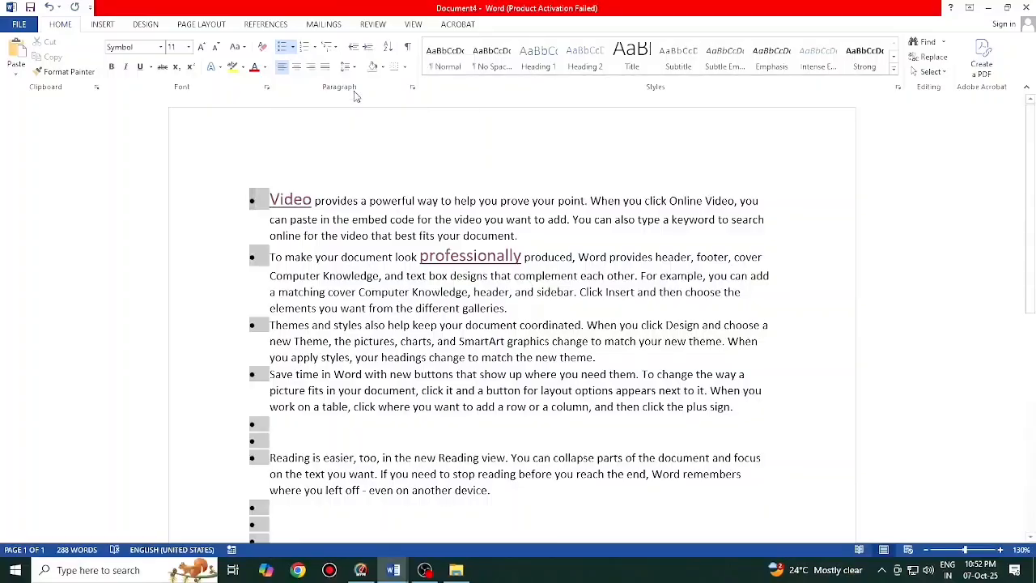
- Undo the bullets with Ctrl+Z, checking the shortcuts list in between, then deselect
key(ctrl+z)
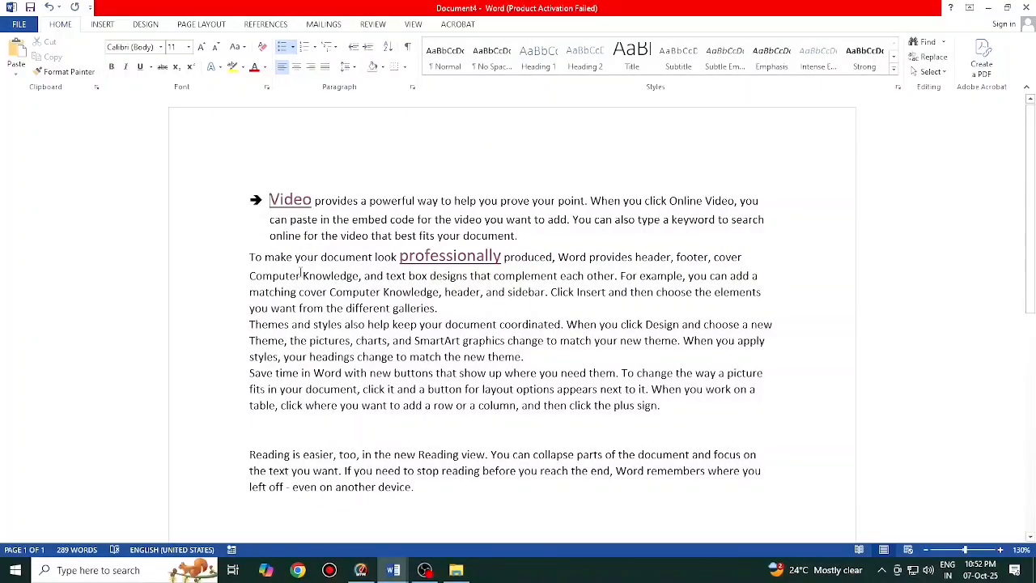
key(ctrl+z)
mouse_move(392, 570)
click(363, 500)
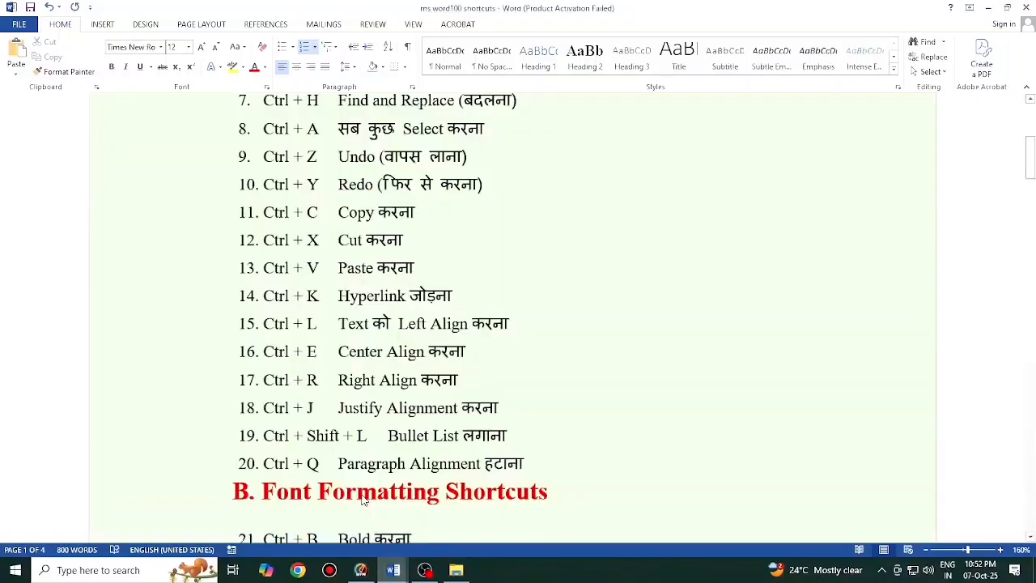
scroll(310, 434, down, 1)
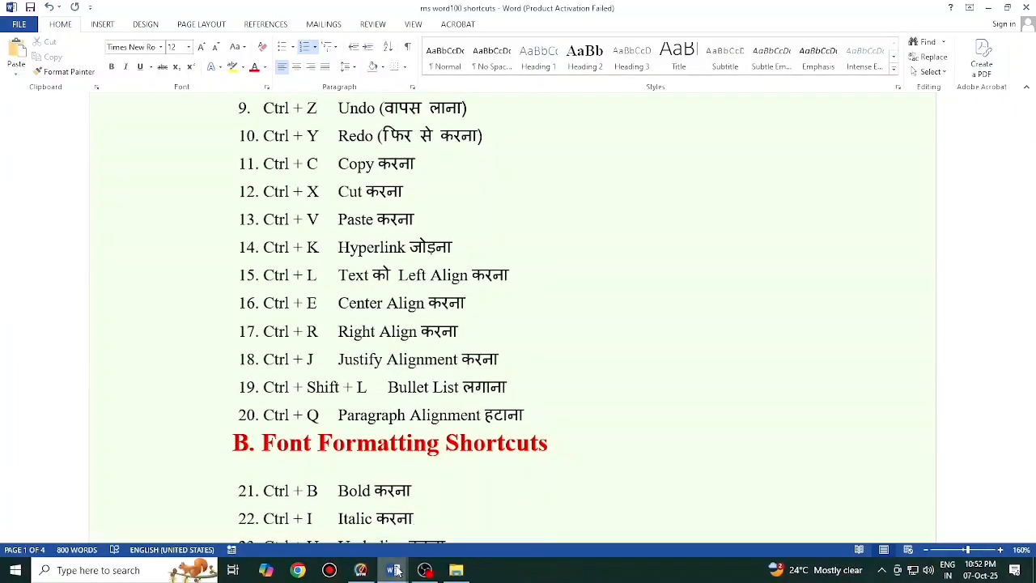
mouse_move(393, 567)
click(461, 510)
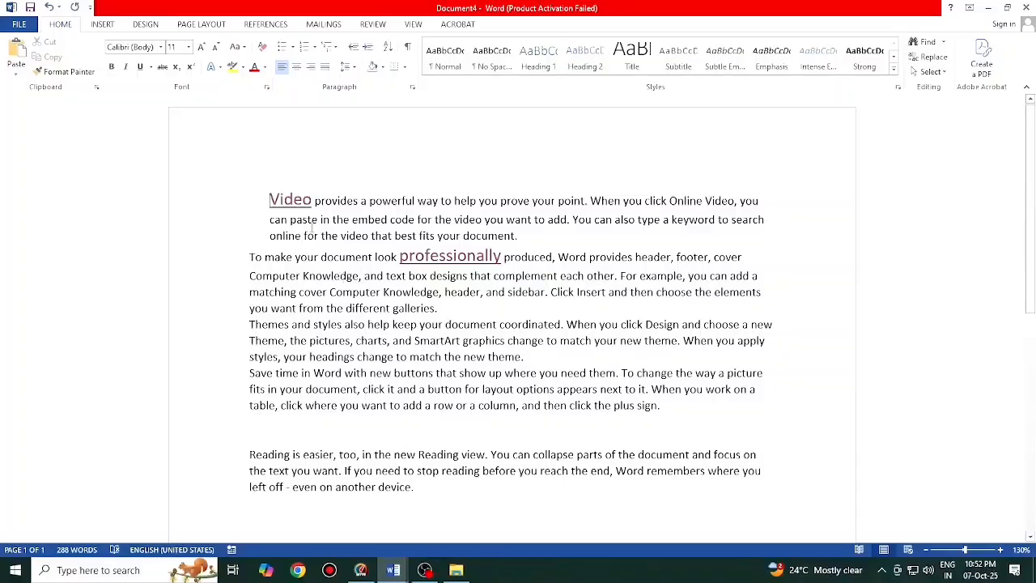
key(ctrl+z)
key(ctrl+z)
key(ctrl+z)
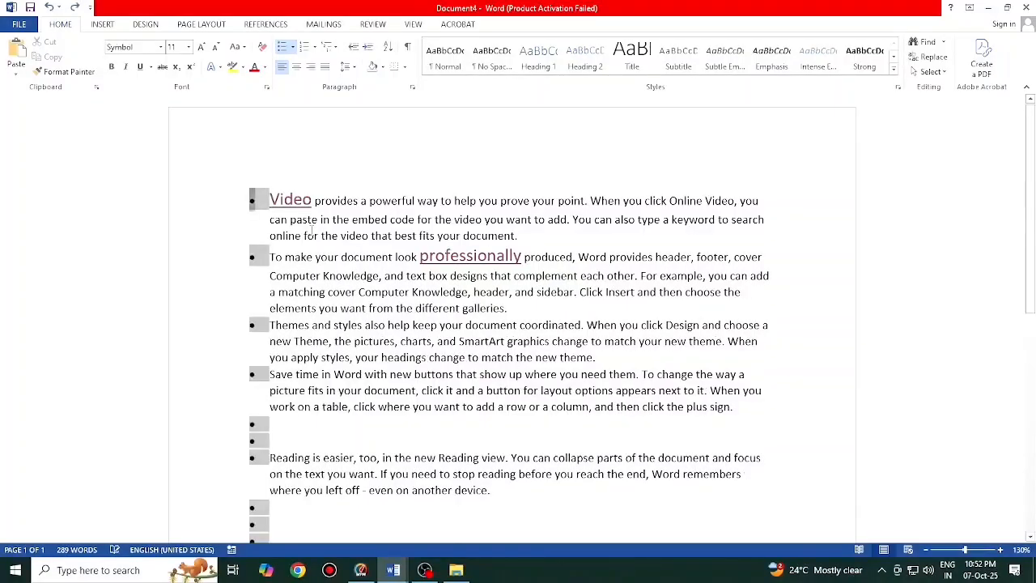
click(310, 270)
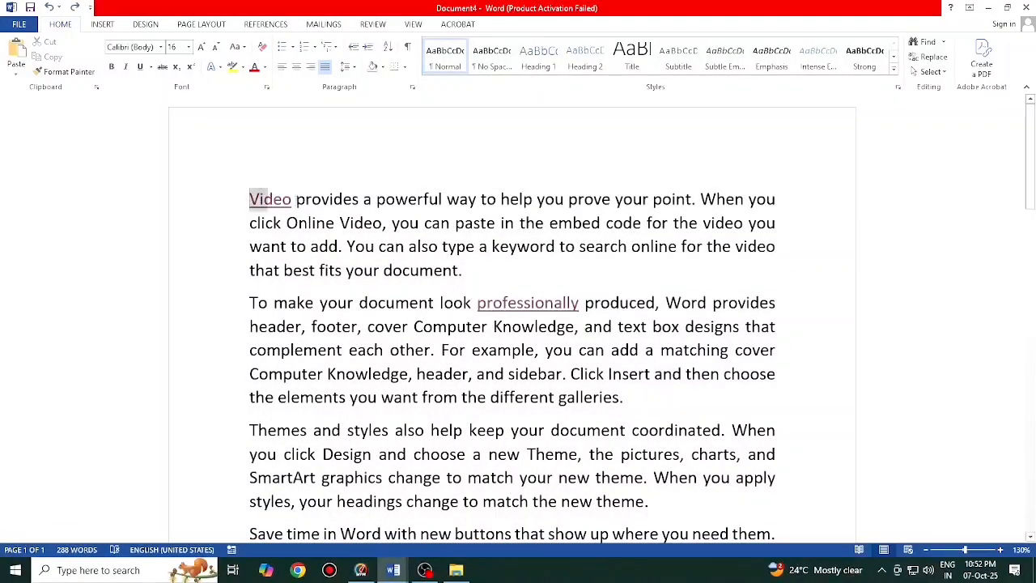
- Select the first paragraph and increase its indent three times
drag(249, 199, 470, 285)
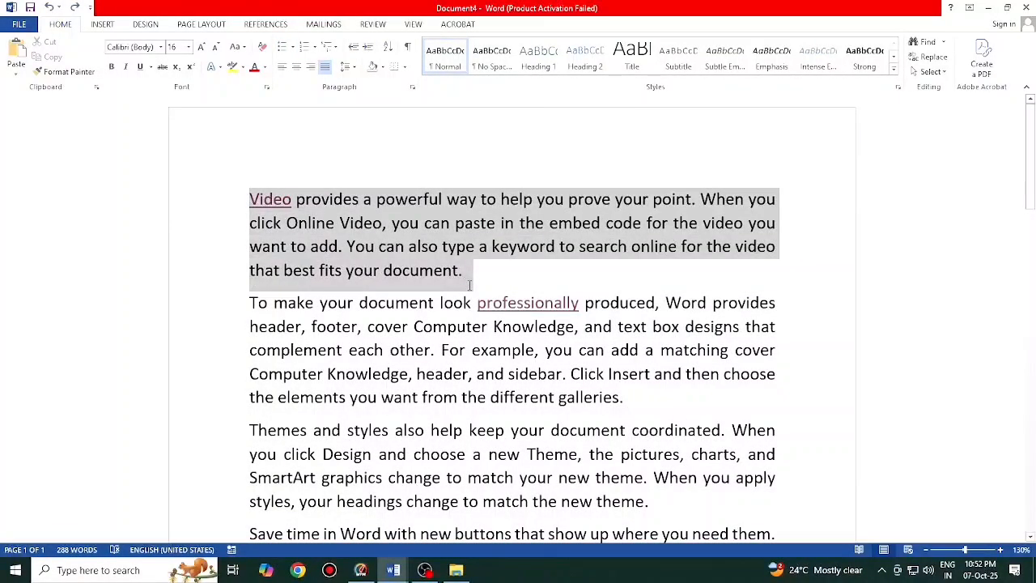
click(368, 47)
click(369, 47)
click(369, 47)
click(368, 47)
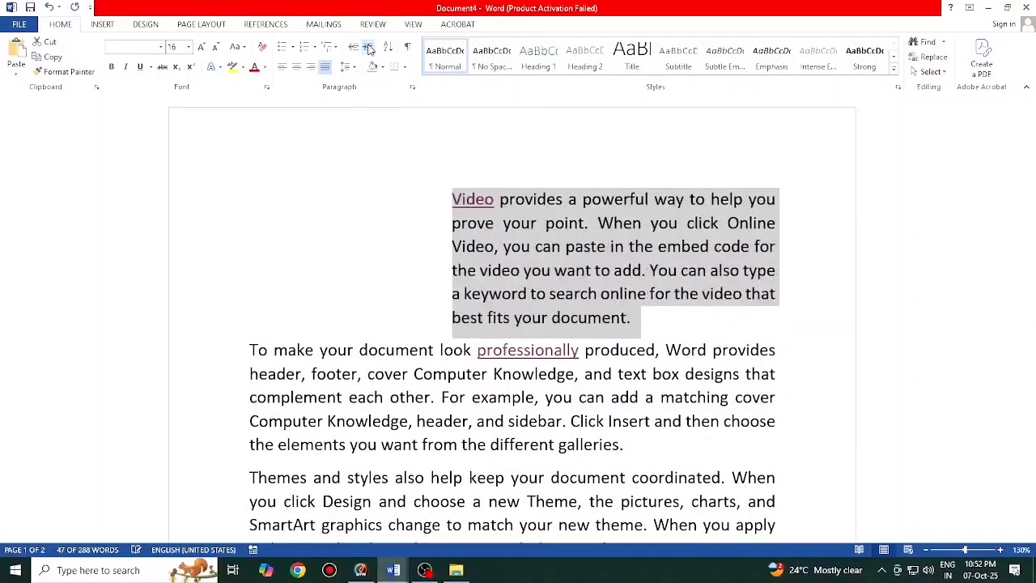
click(368, 47)
- Reselect the indented paragraph and clear its formatting with Ctrl+Q
click(468, 468)
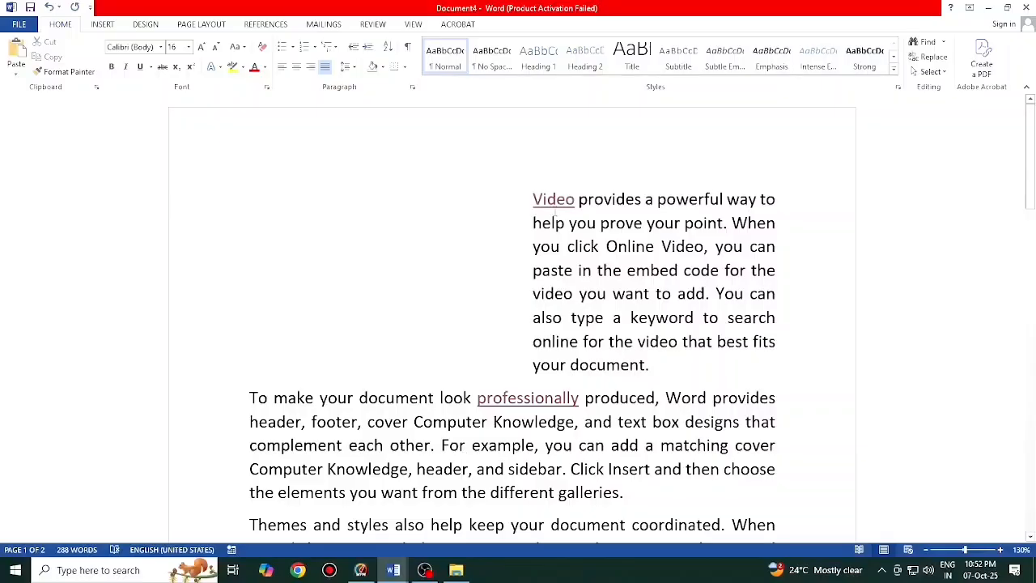
drag(531, 200, 721, 368)
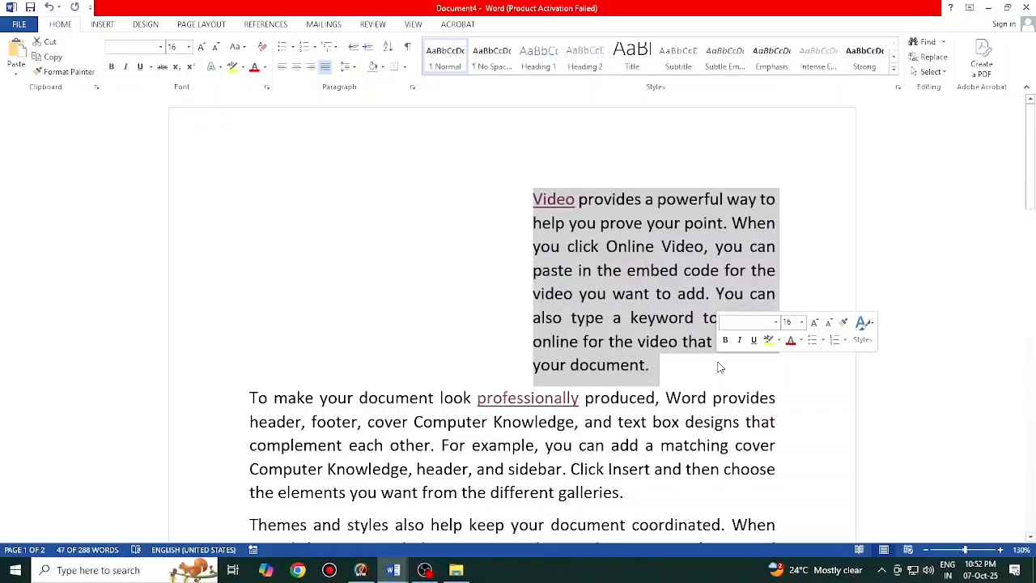
key(ctrl+q)
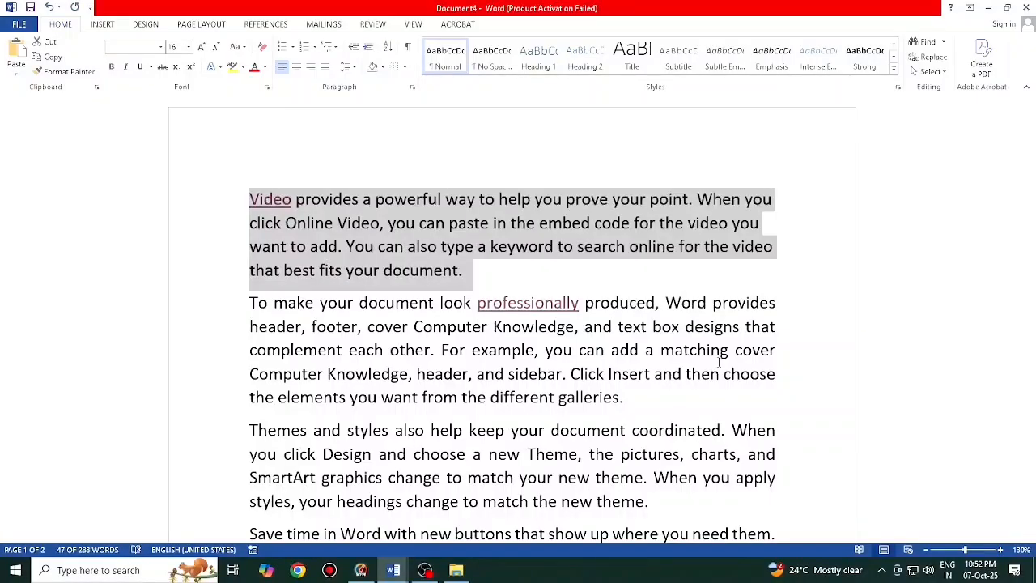
- Right-align then left-align the closing name line, then switch to the ms word100 shortcuts document
scroll(721, 363, down, 5)
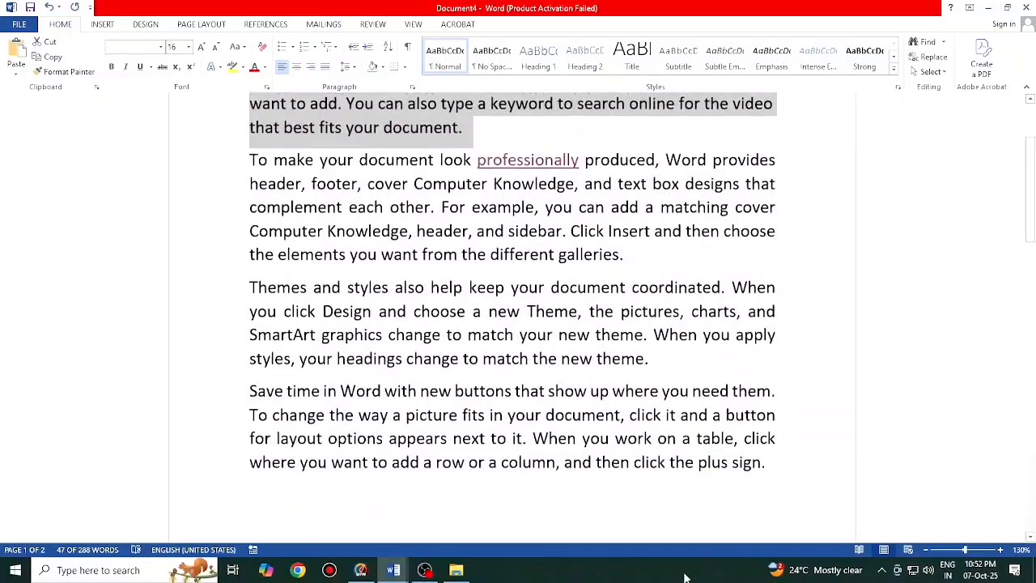
scroll(478, 436, down, 5)
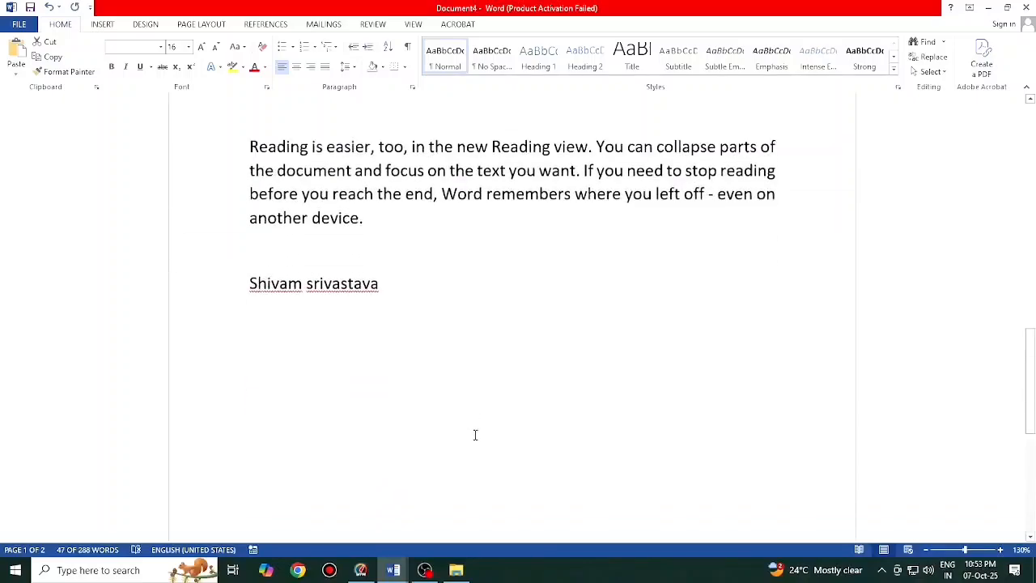
drag(389, 267, 259, 252)
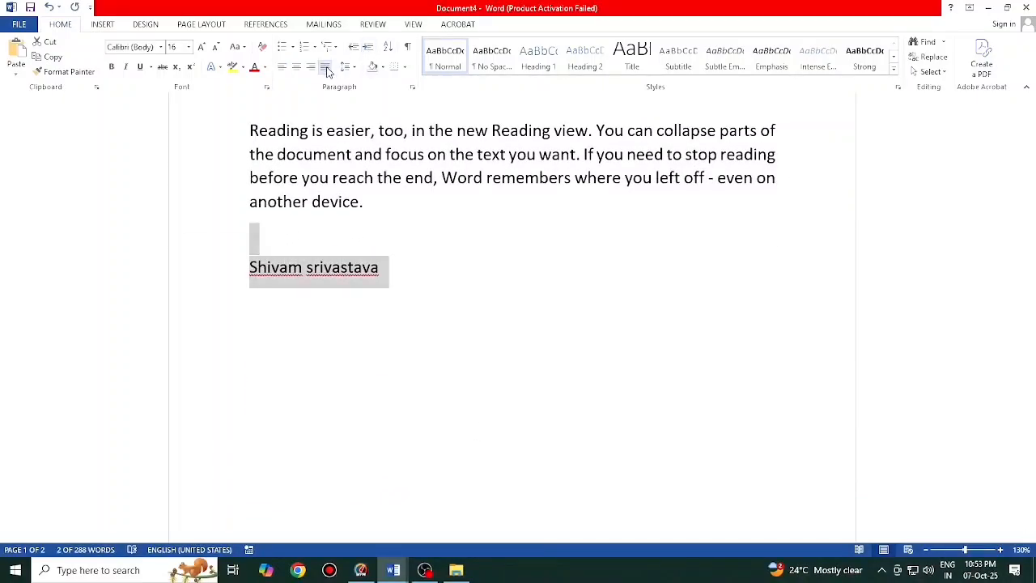
key(ctrl+r)
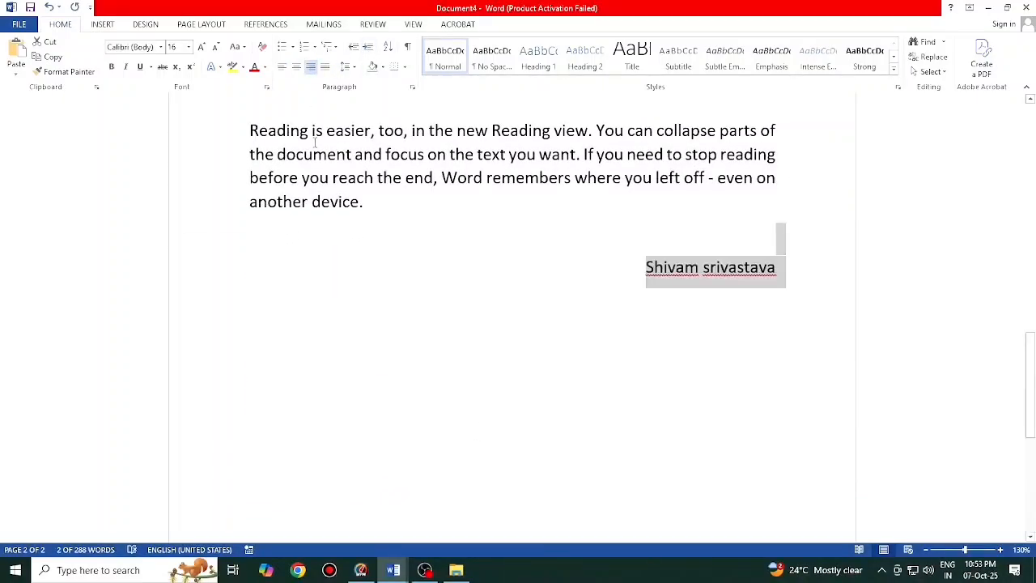
key(ctrl+l)
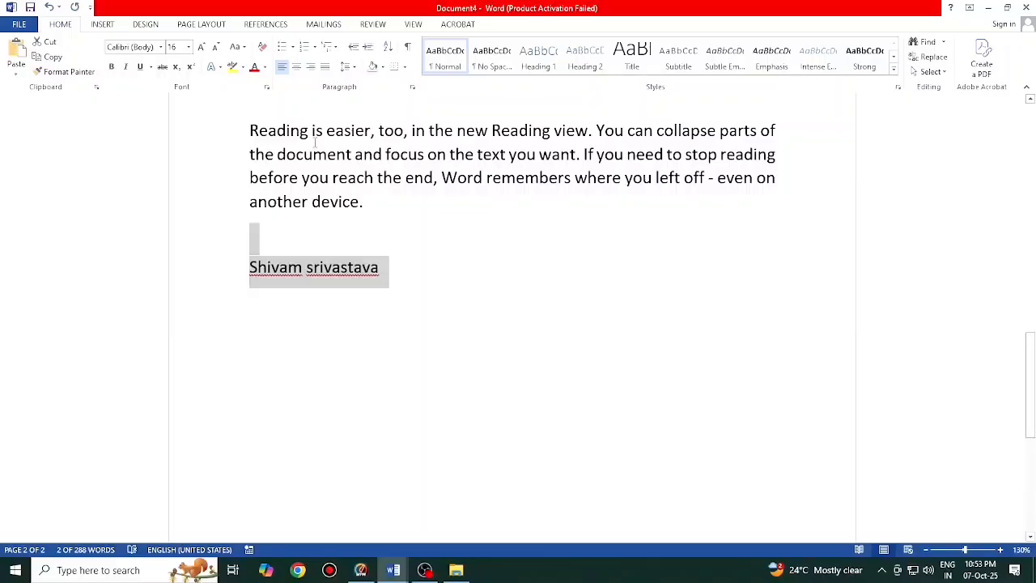
click(393, 570)
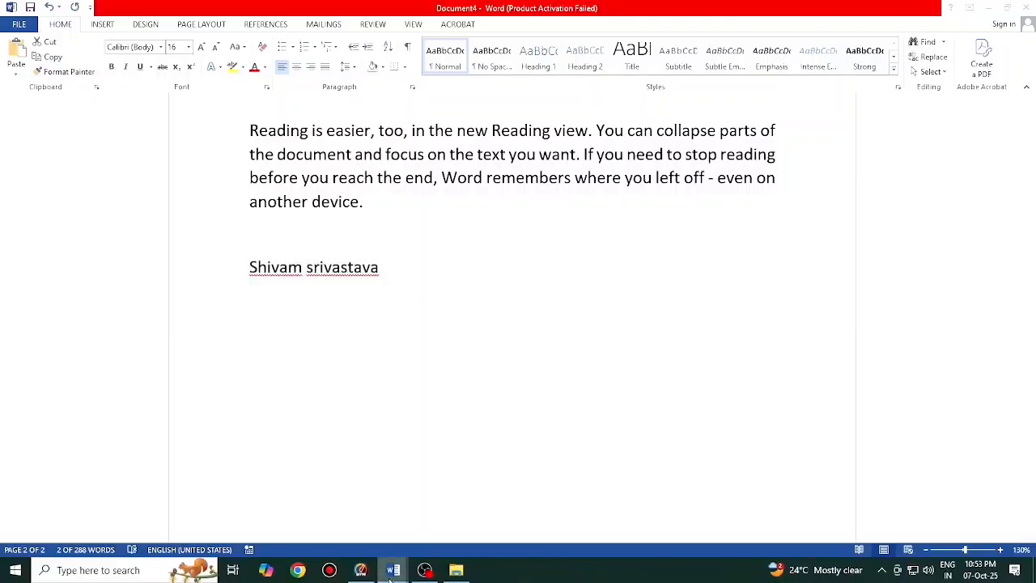
click(366, 524)
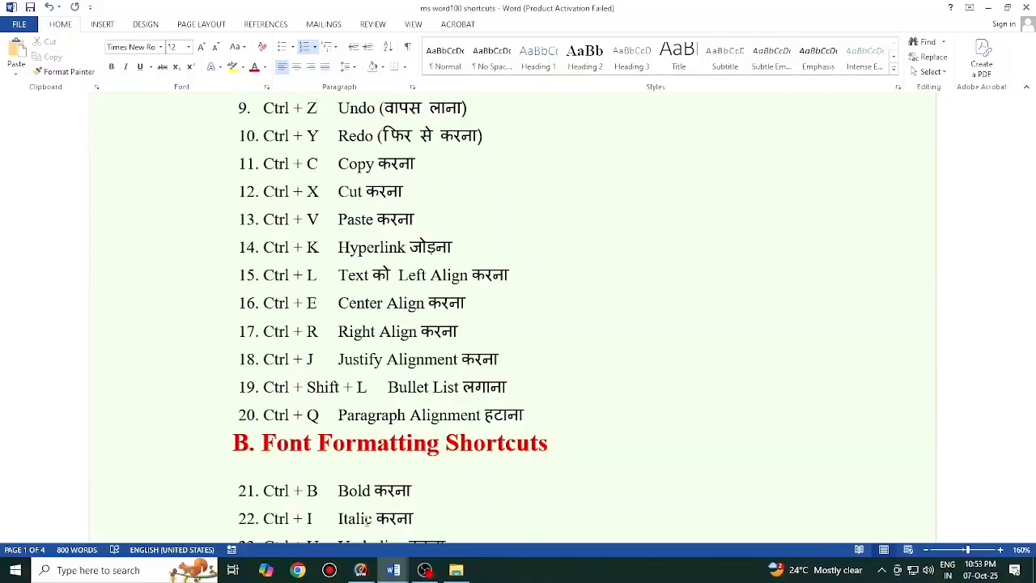
- In Document4, select the opening Video paragraph, make it bold with Ctrl+B, and toggle italic on and off
scroll(361, 423, down, 7)
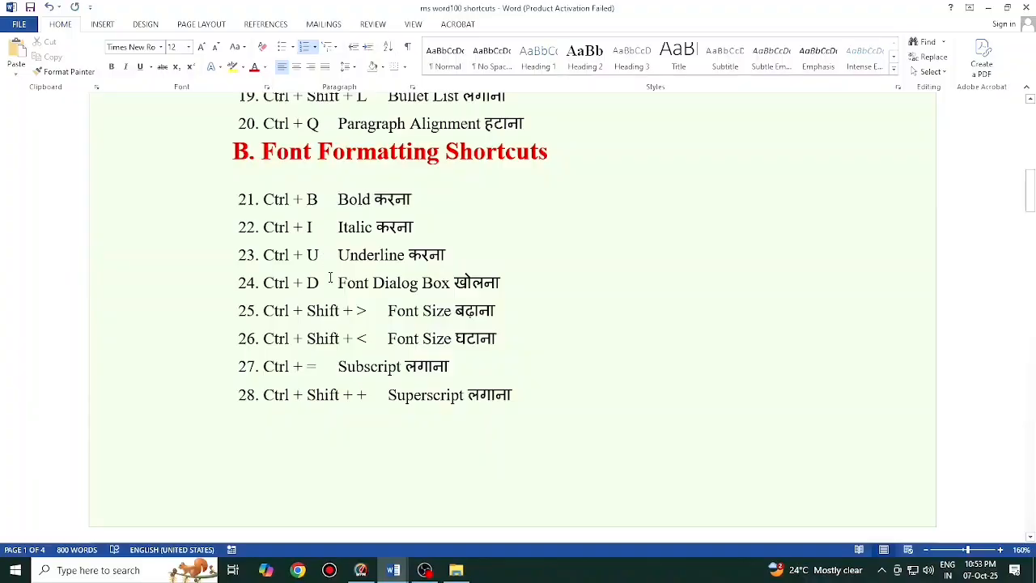
mouse_move(392, 567)
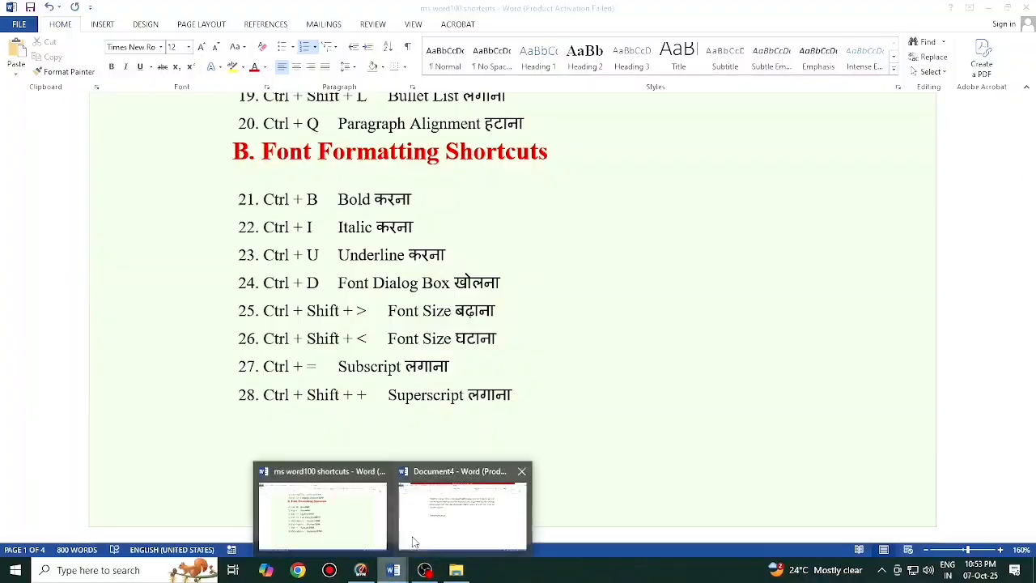
click(441, 521)
scroll(423, 422, up, 15)
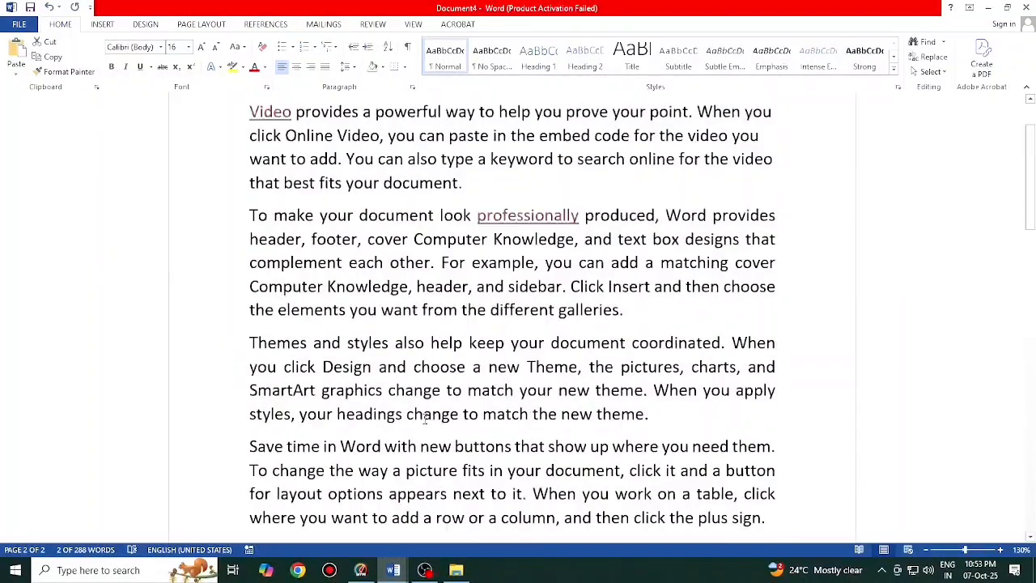
drag(251, 199, 474, 291)
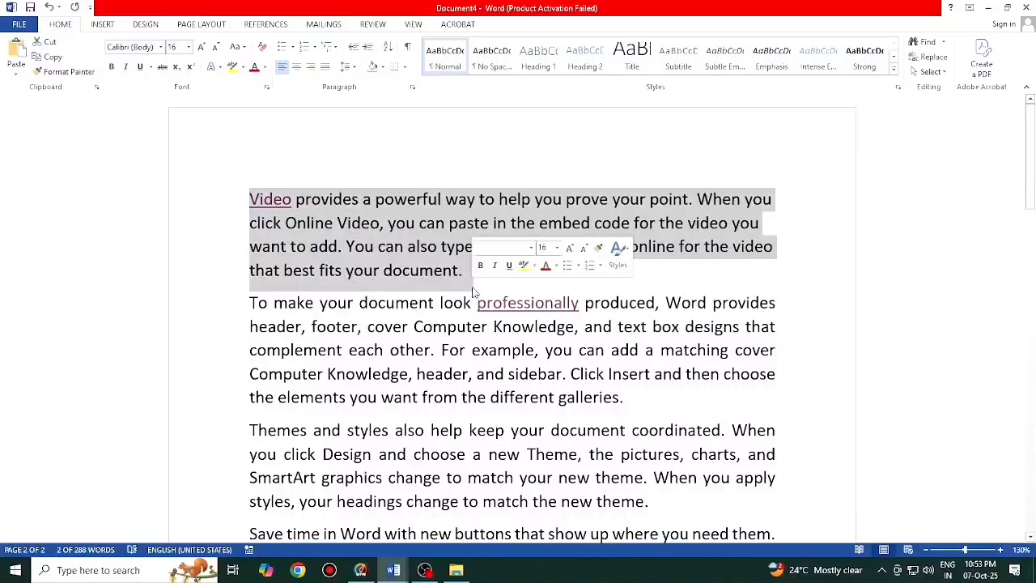
key(ctrl+b)
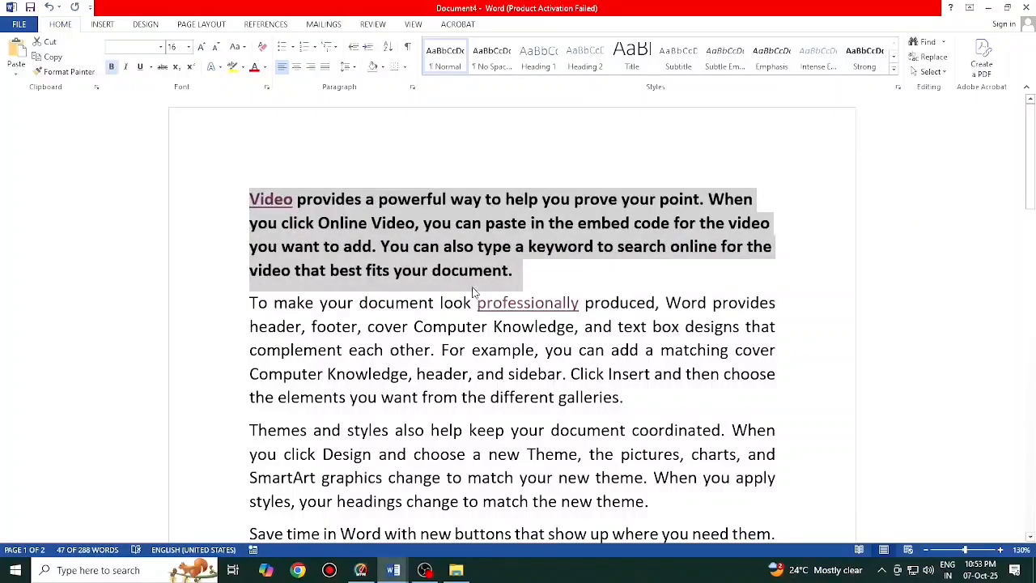
key(ctrl+i)
key(ctrl+i)
key(ctrl+i)
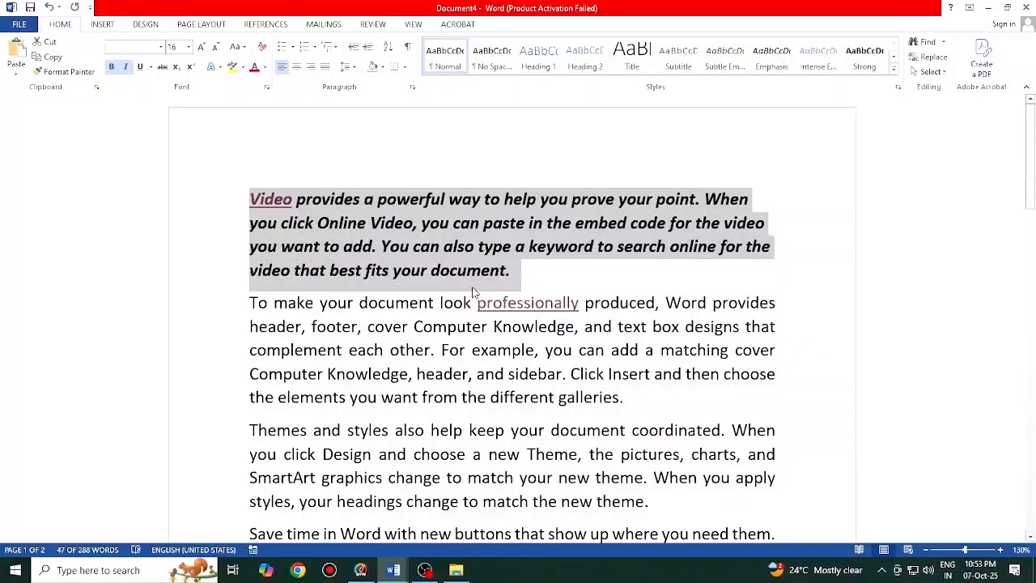
key(ctrl+i)
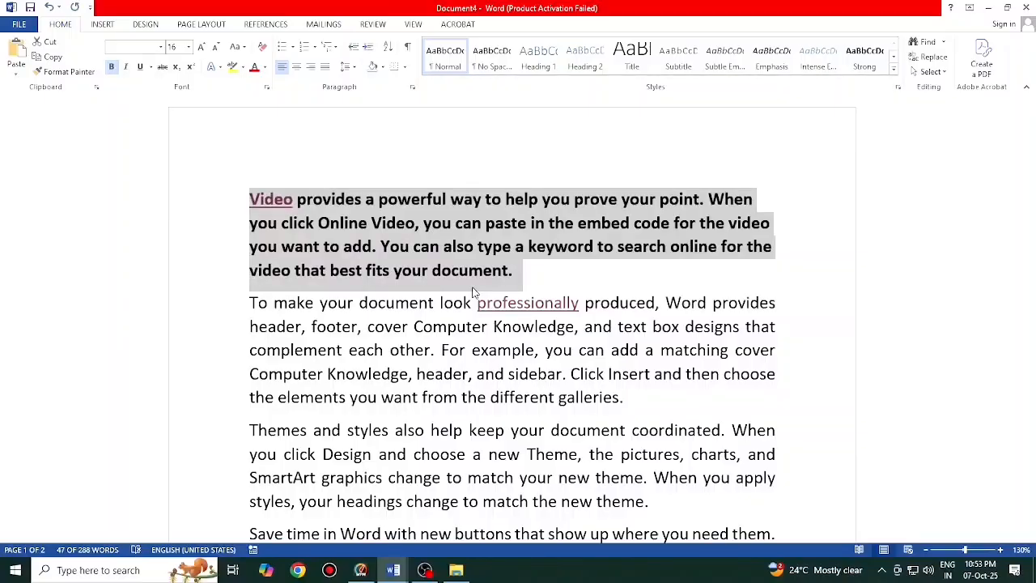
key(ctrl+i)
key(ctrl+i)
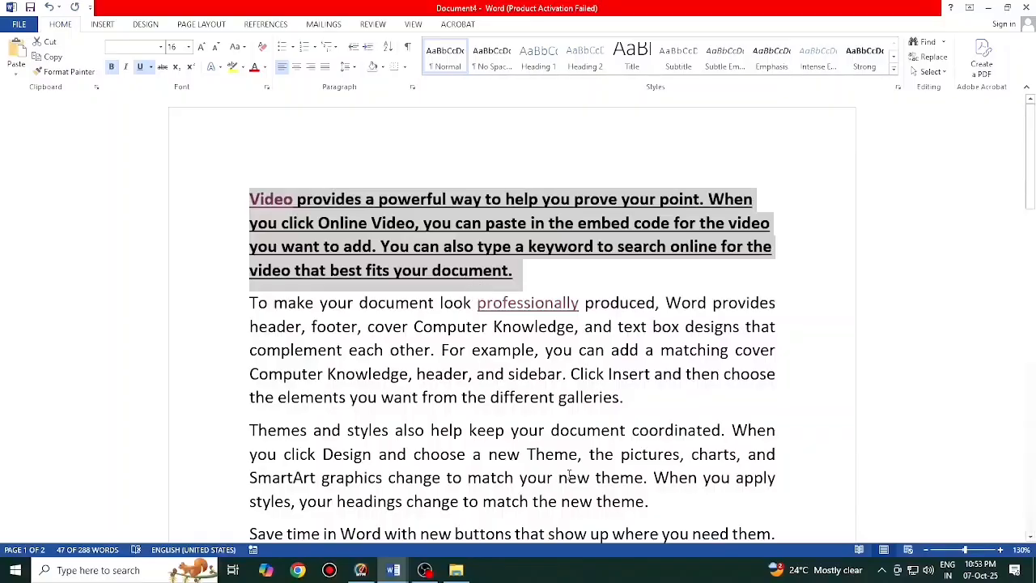
- Back in Document4, select from the second paragraph into the third
click(393, 570)
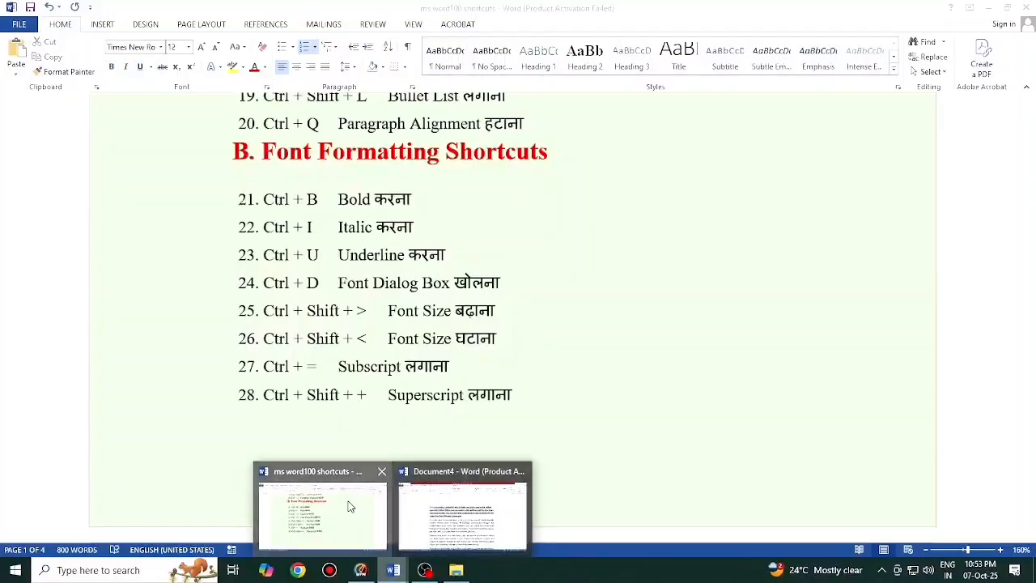
click(348, 504)
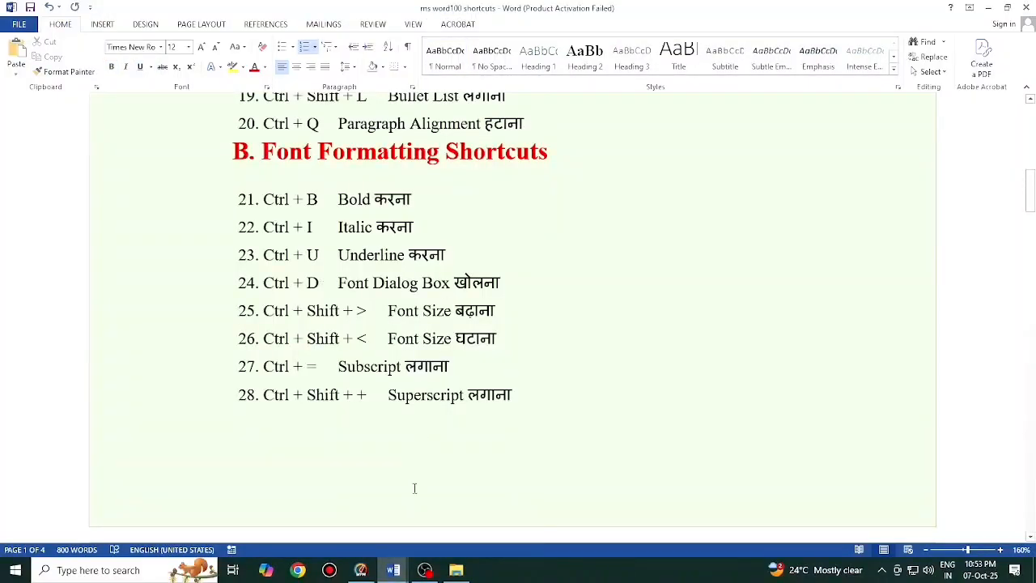
click(393, 570)
click(463, 504)
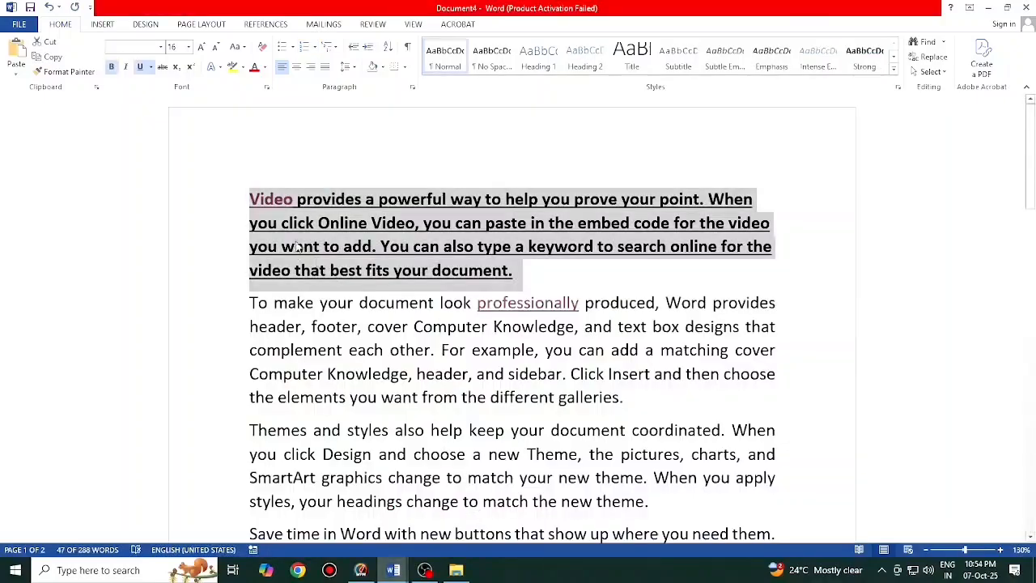
click(270, 320)
drag(250, 303, 791, 478)
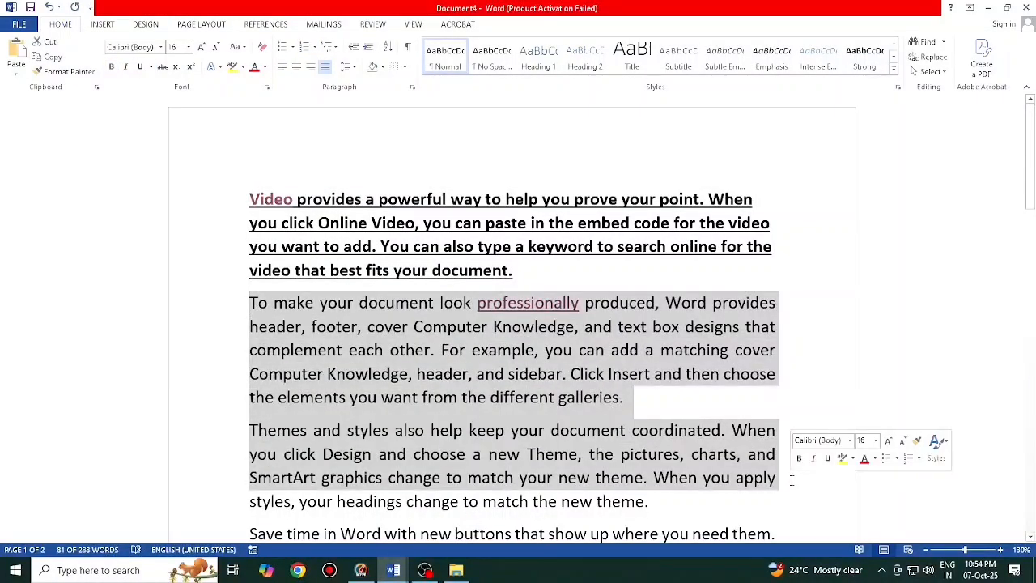
- In the Font dialog (Ctrl+D), choose Bold, Bahnschrift Light Condensed, size 18
key(ctrl+d)
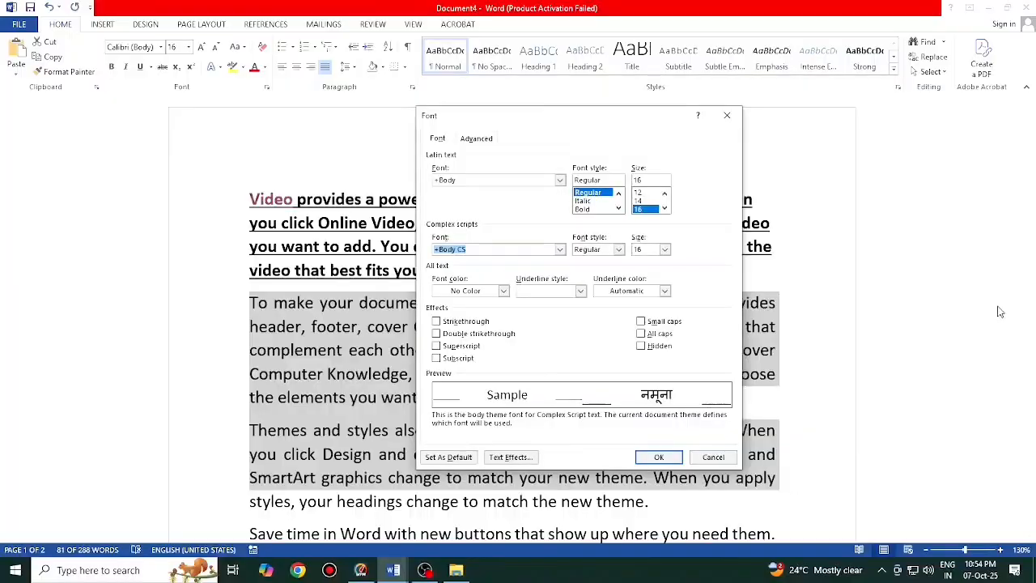
drag(459, 118, 336, 78)
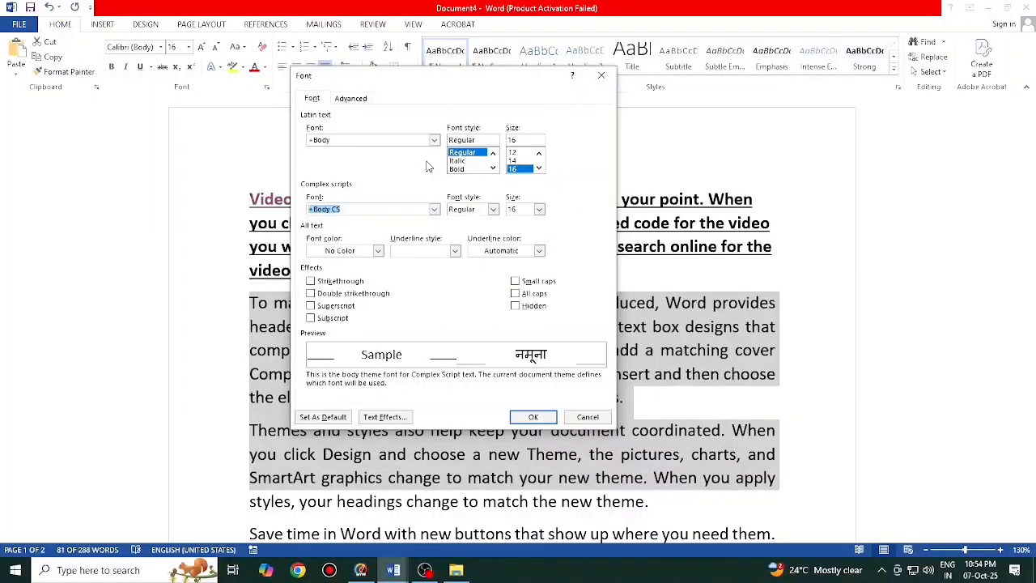
click(493, 167)
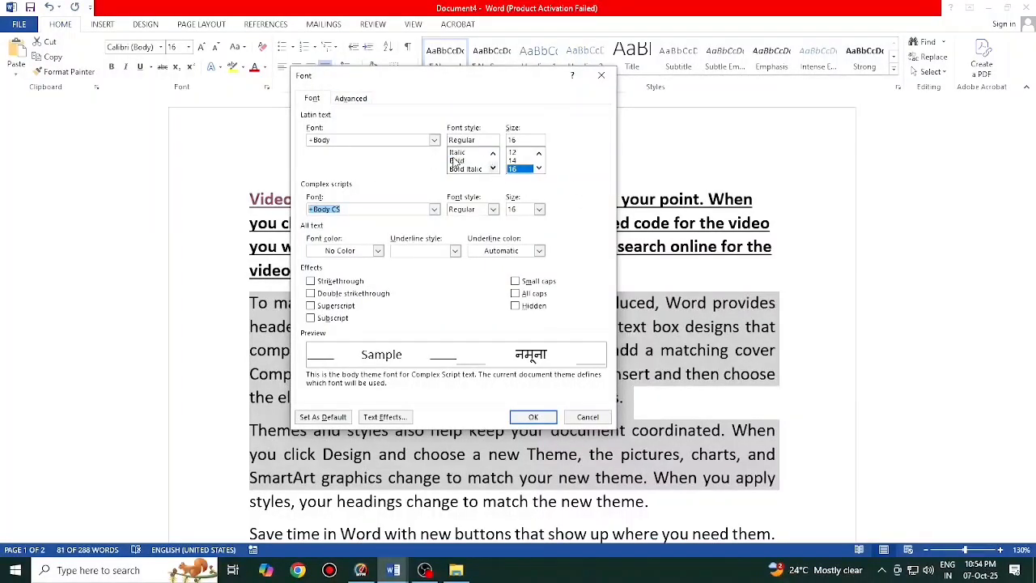
click(457, 161)
click(434, 140)
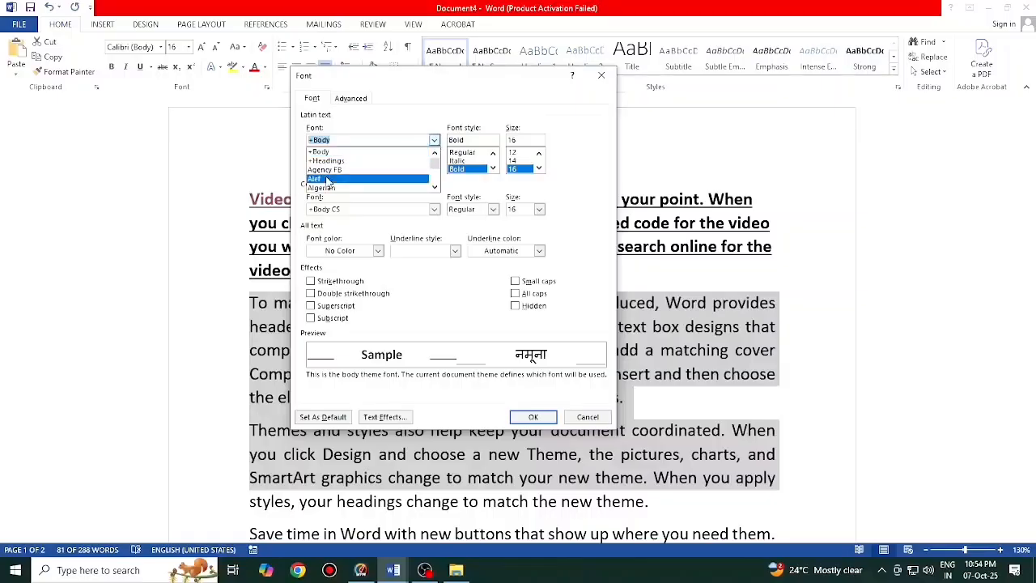
scroll(331, 174, down, 5)
click(339, 178)
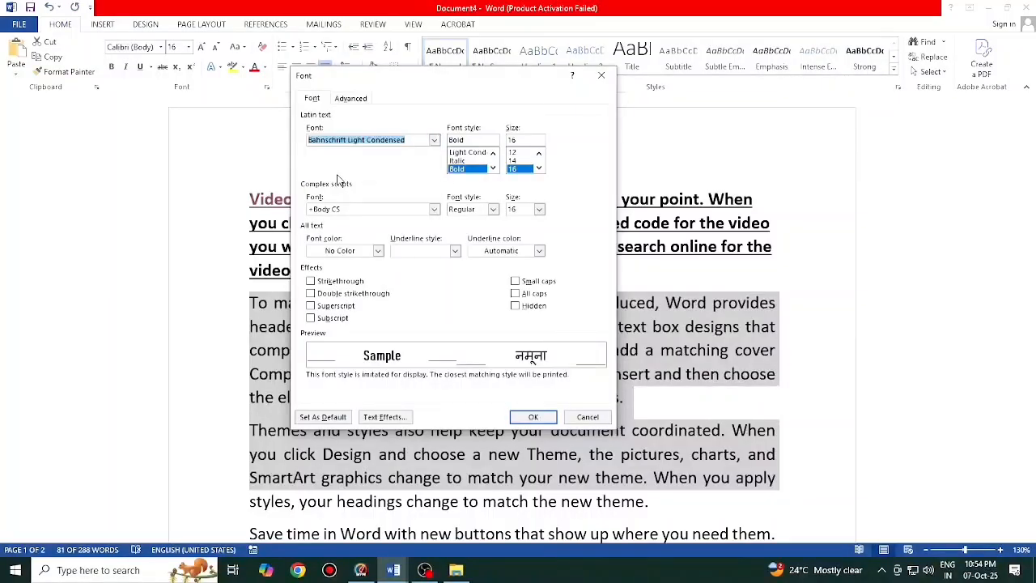
click(539, 167)
click(539, 168)
click(512, 161)
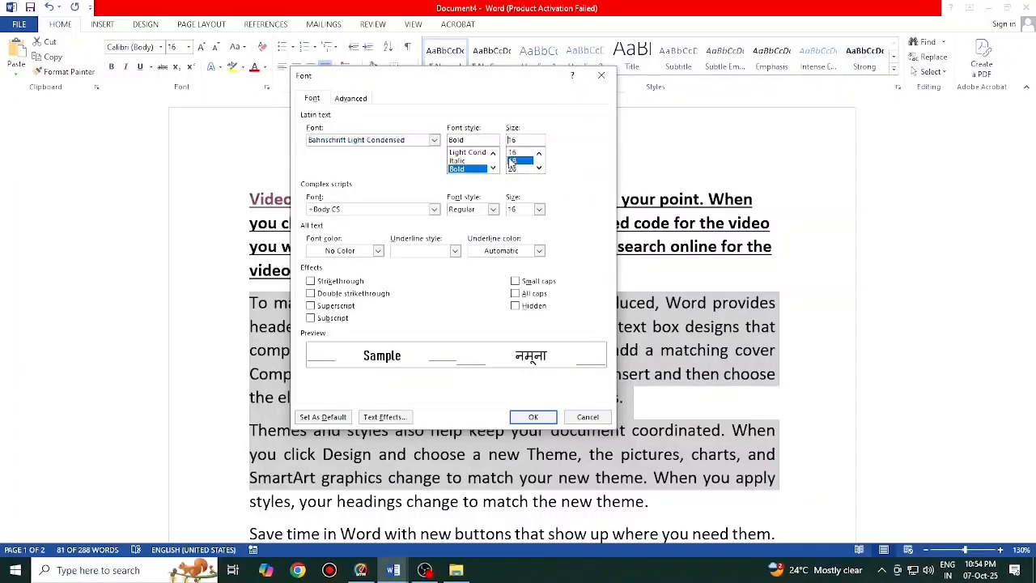
- Set blue font colour and a red Words only underline, then apply
click(375, 251)
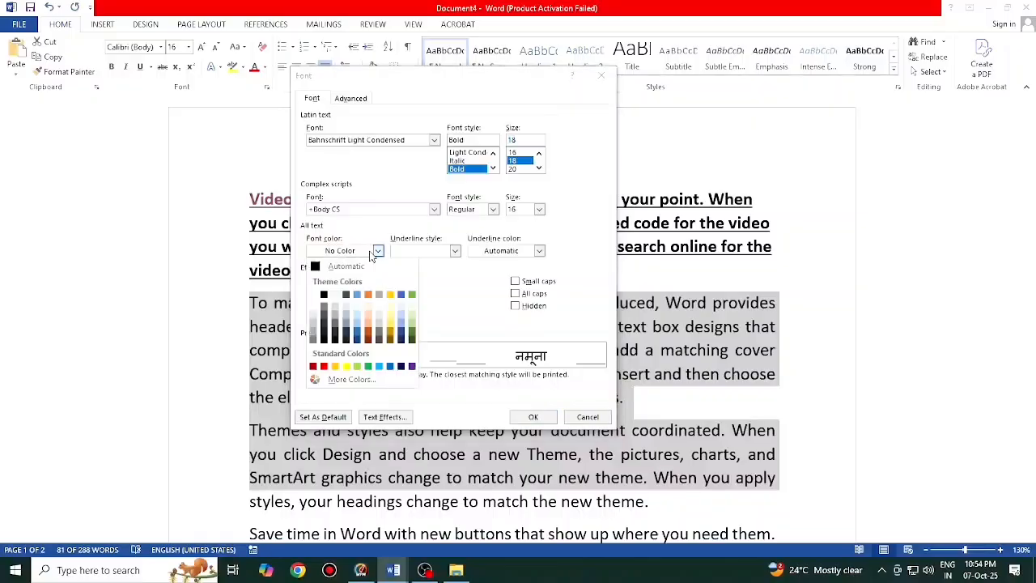
click(391, 367)
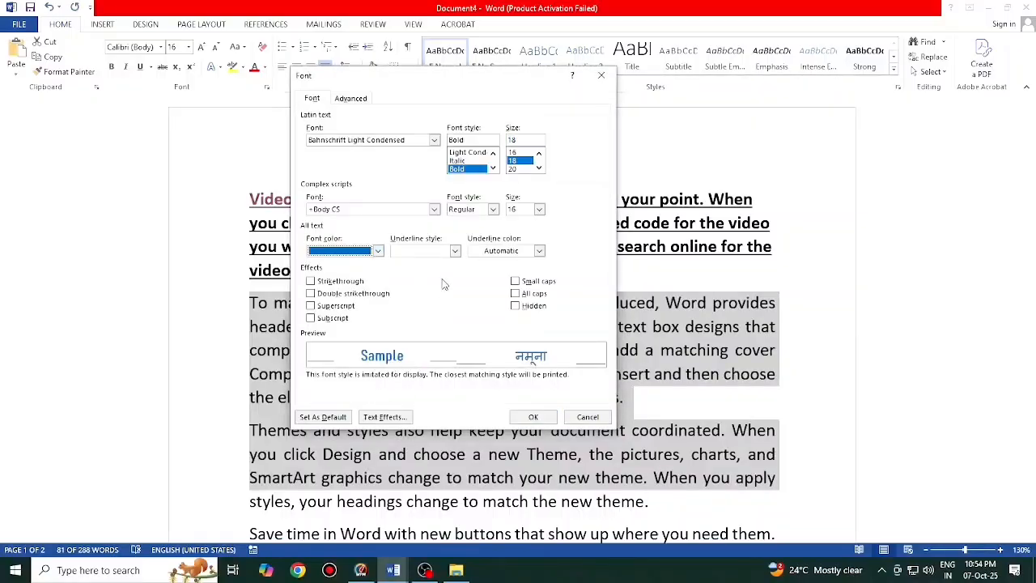
click(456, 251)
click(428, 270)
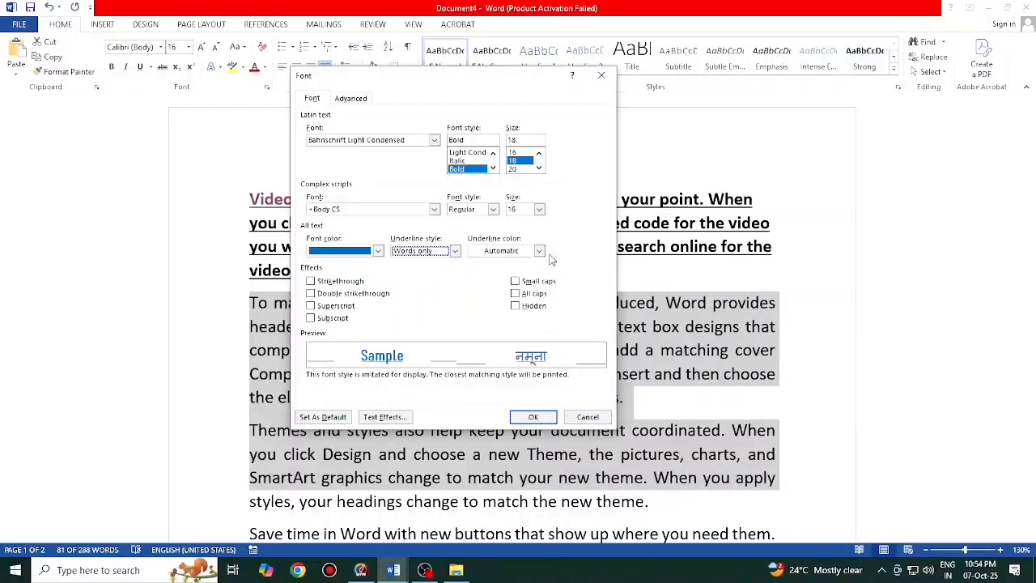
click(540, 251)
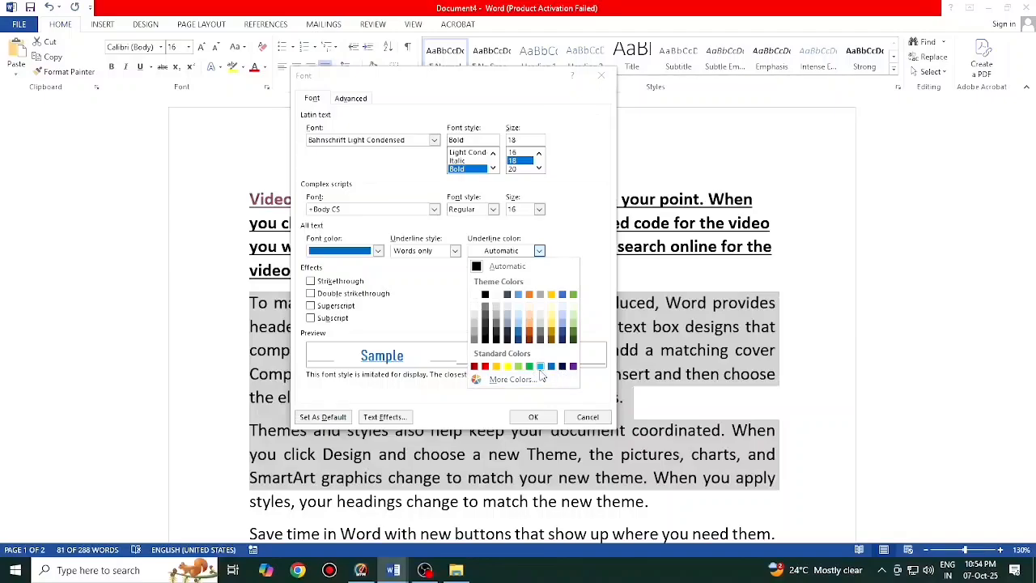
click(485, 366)
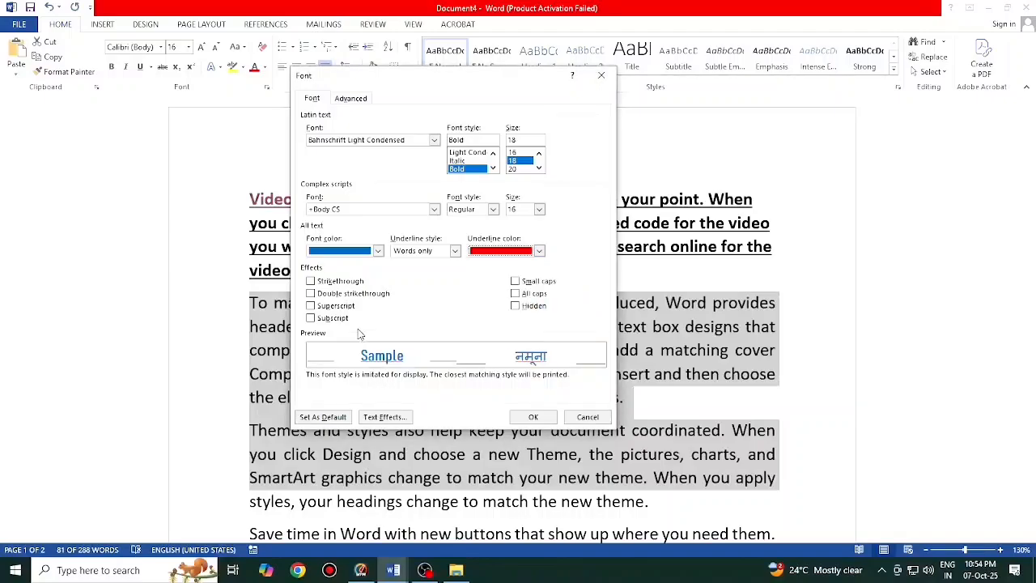
click(538, 418)
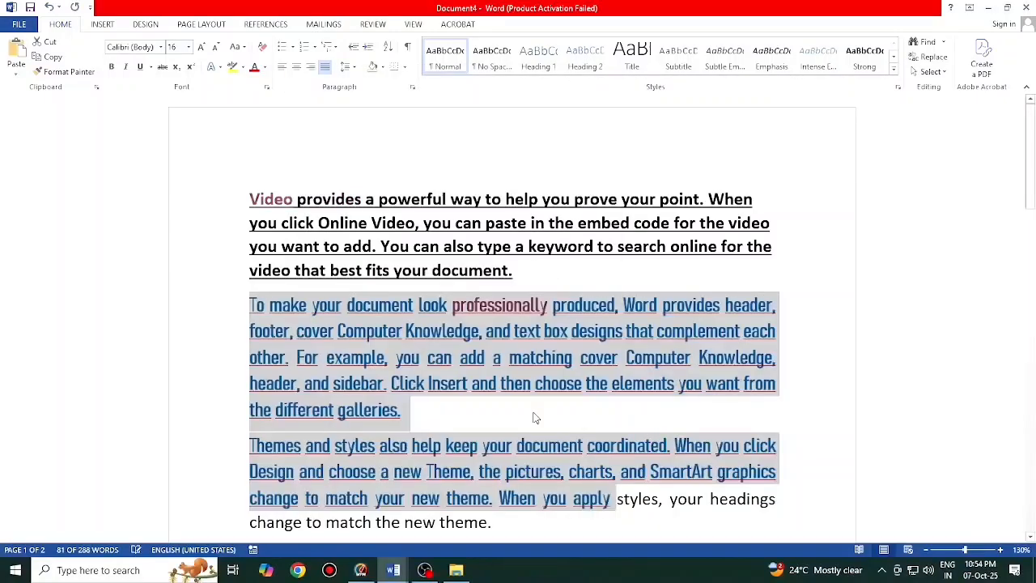
click(373, 323)
scroll(465, 385, down, 5)
- Glance at the ms word100 shortcuts document and return to Document4
scroll(465, 384, up, 4)
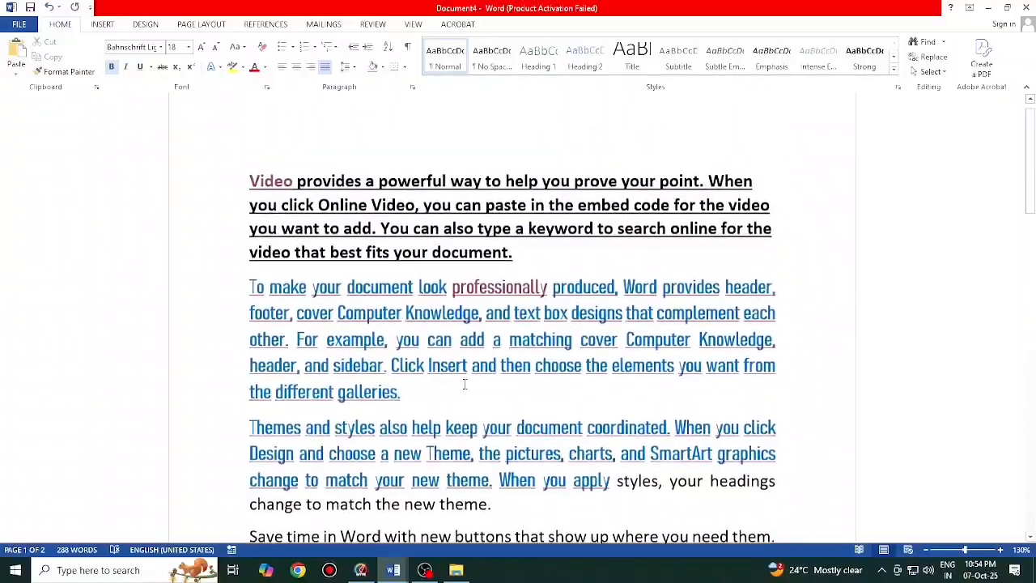
scroll(465, 385, up, 1)
scroll(462, 387, down, 2)
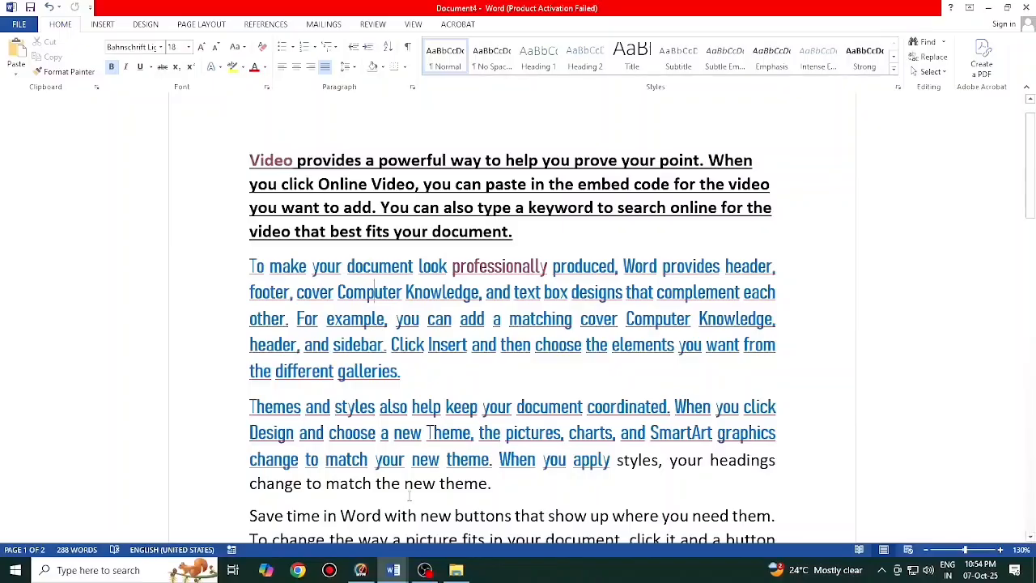
key(alt+Tab)
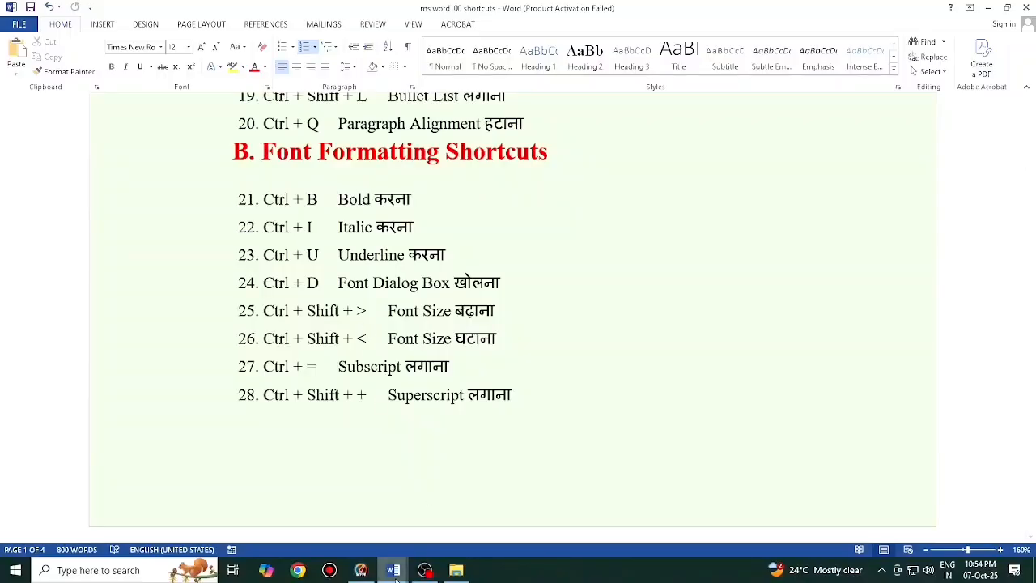
mouse_move(397, 567)
click(442, 522)
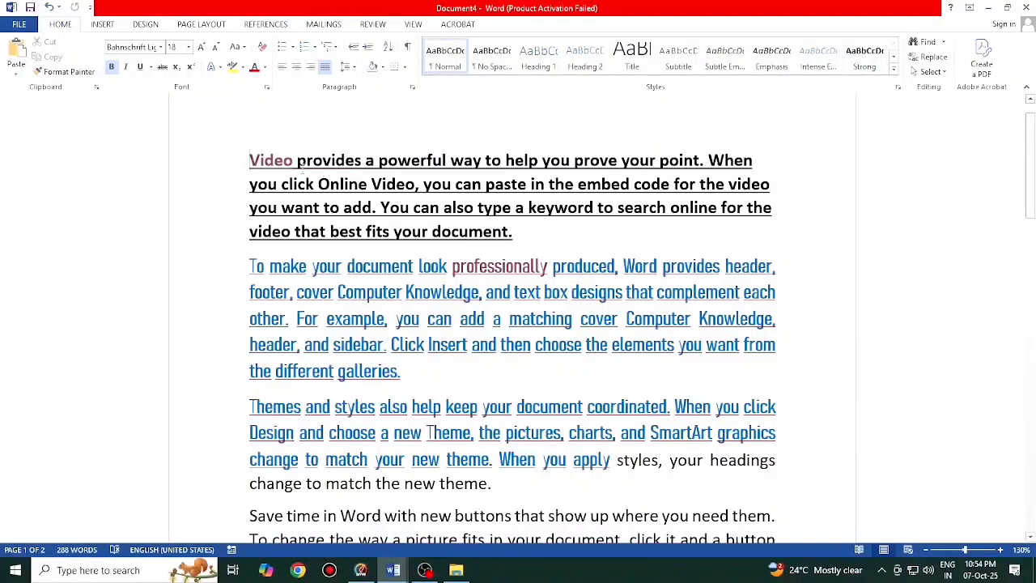
- Grow the Video-through-galleries paragraphs one font step with Ctrl+Shift+>, then show the shortcuts document
drag(302, 165, 725, 391)
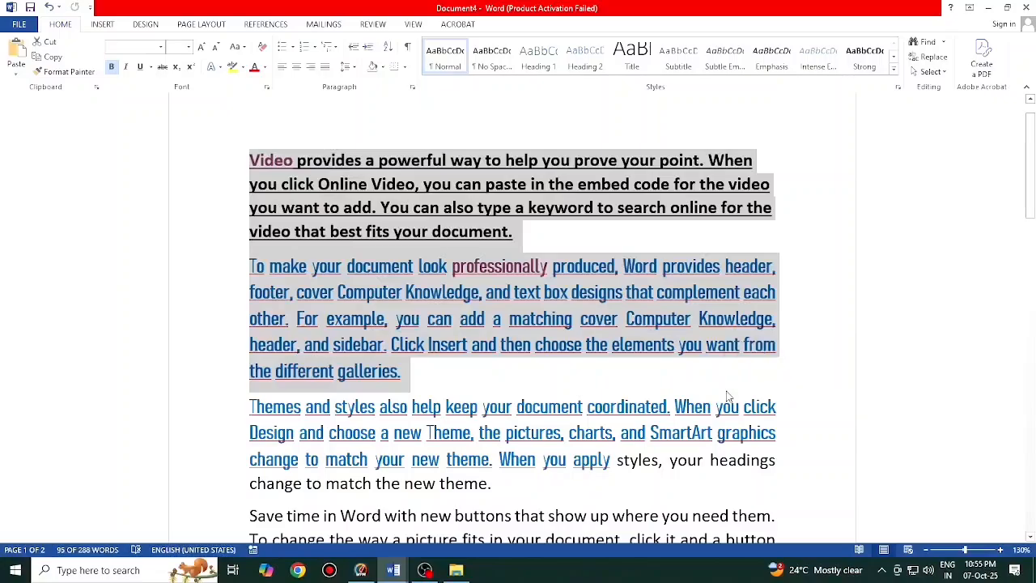
key(ctrl+shift+period)
key(ctrl+shift+period)
key(ctrl+shift+period)
key(ctrl+shift+period)
key(ctrl+shift+period)
key(ctrl+shift+period)
key(ctrl+shift+period)
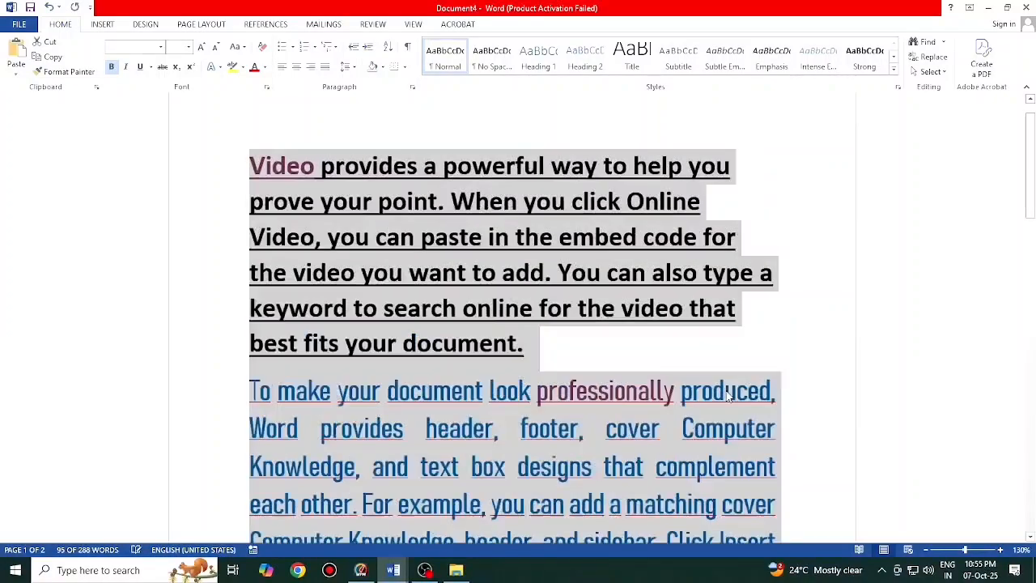
key(ctrl+shift+comma)
key(ctrl+shift+comma)
key(ctrl+shift+comma)
key(ctrl+shift+comma)
key(ctrl+shift+comma)
key(ctrl+shift+comma)
key(ctrl+shift+comma)
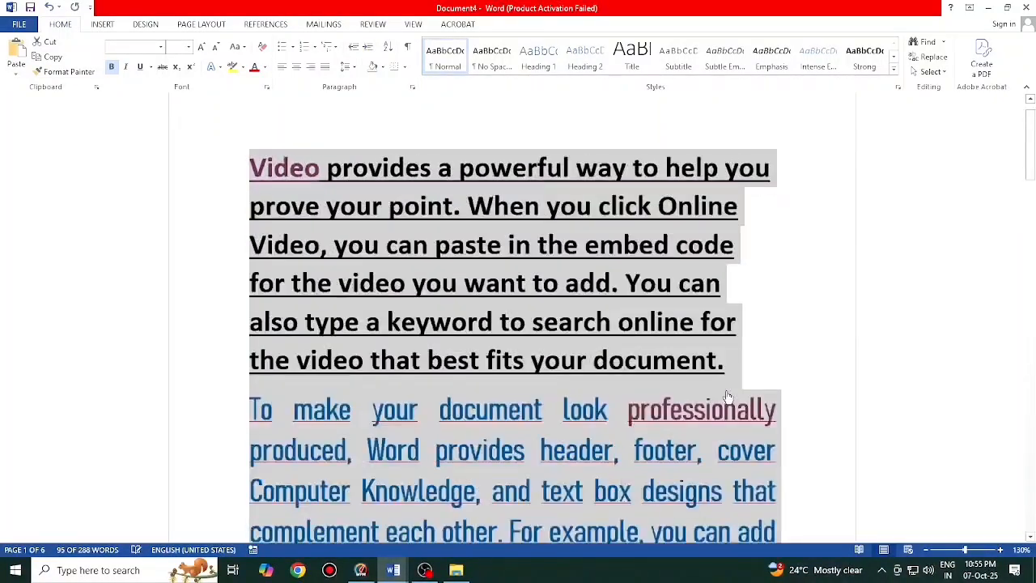
key(ctrl+shift+period)
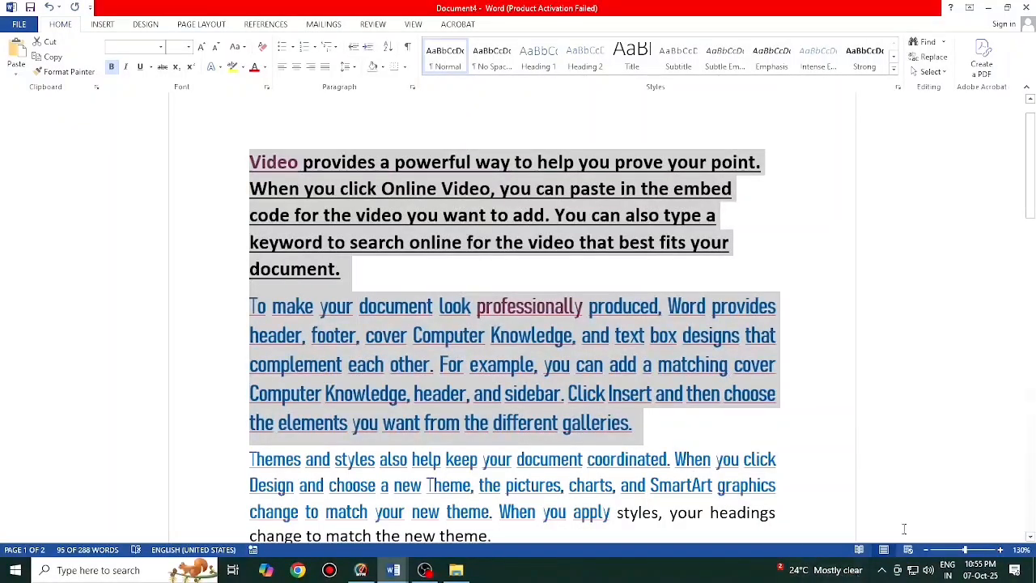
mouse_move(400, 568)
click(360, 506)
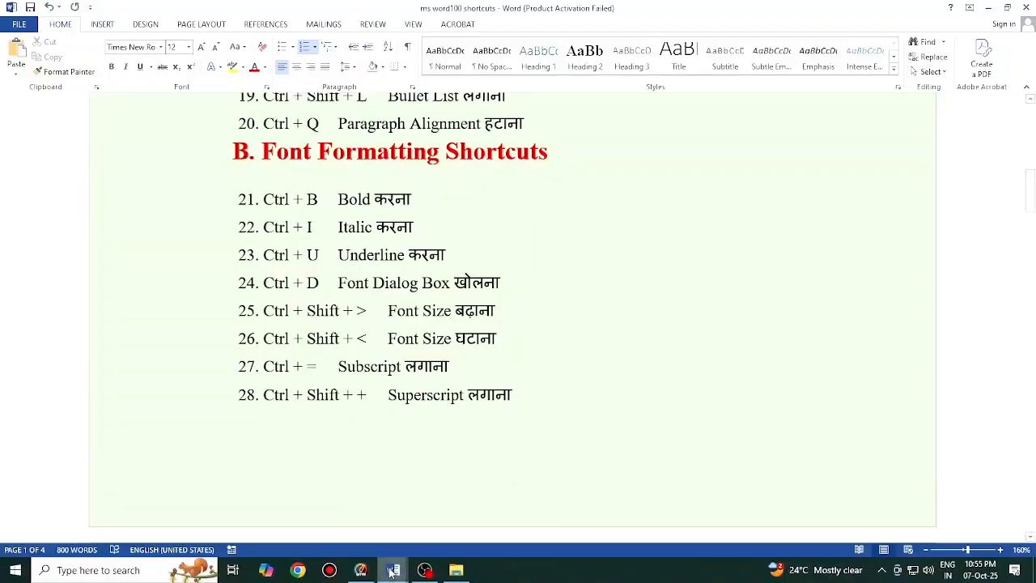
- In Document4, replace the name line at the end with A2+B2+2AB
mouse_move(396, 568)
click(447, 528)
scroll(466, 447, down, 6)
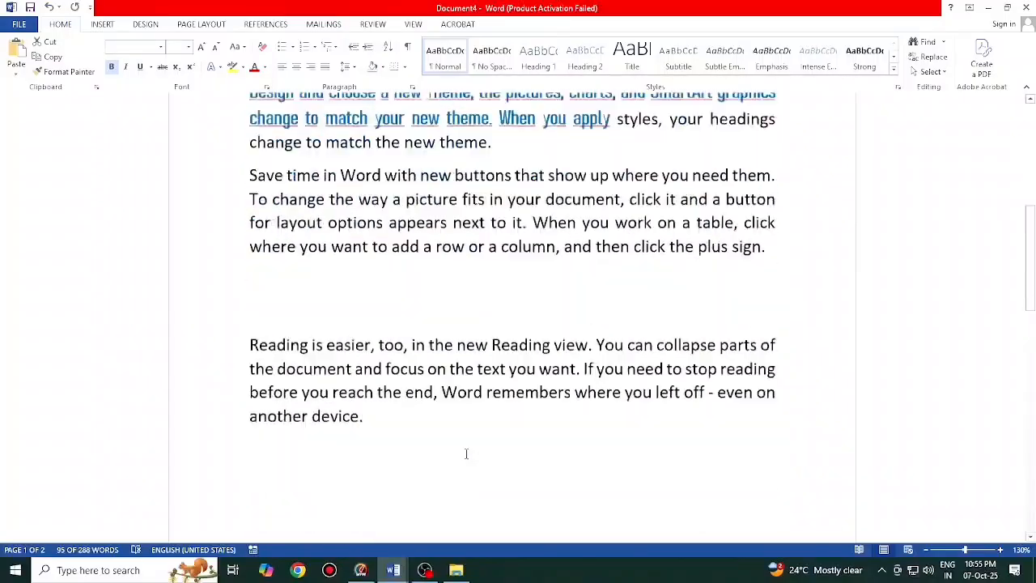
drag(406, 335, 250, 318)
key(BackSpace)
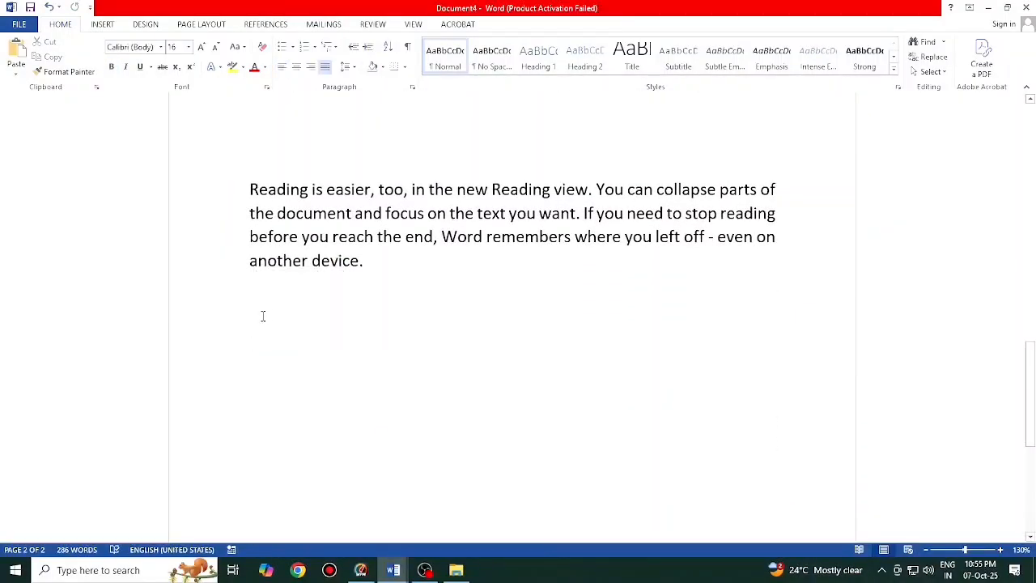
text(A2+B2+2AB)
- Superscript the 2s after A and B to give A²+B²+2AB
drag(271, 329, 260, 329)
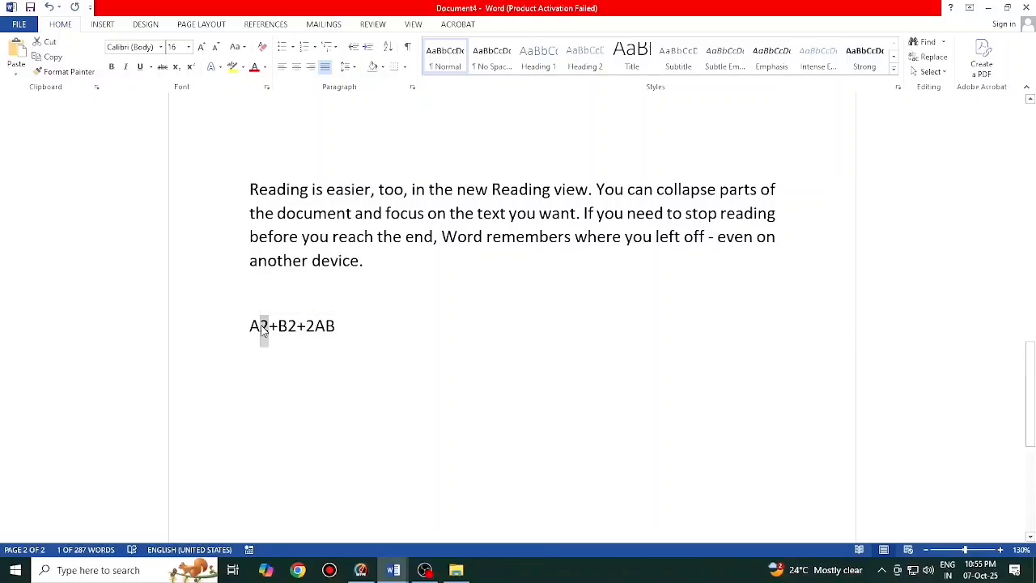
key(ctrl+shift+plus)
mouse_move(295, 327)
mouse_down()
mouse_move(275, 328)
mouse_move(288, 327)
mouse_up()
key(ctrl+shift+plus)
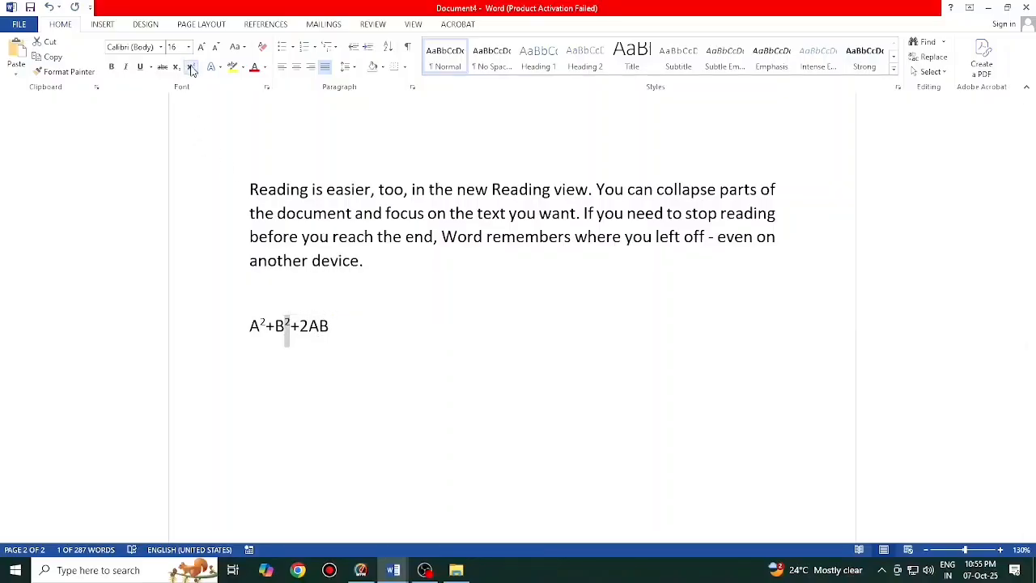
- Add a larger H2O line below the formula with the 2 subscripted
click(341, 322)
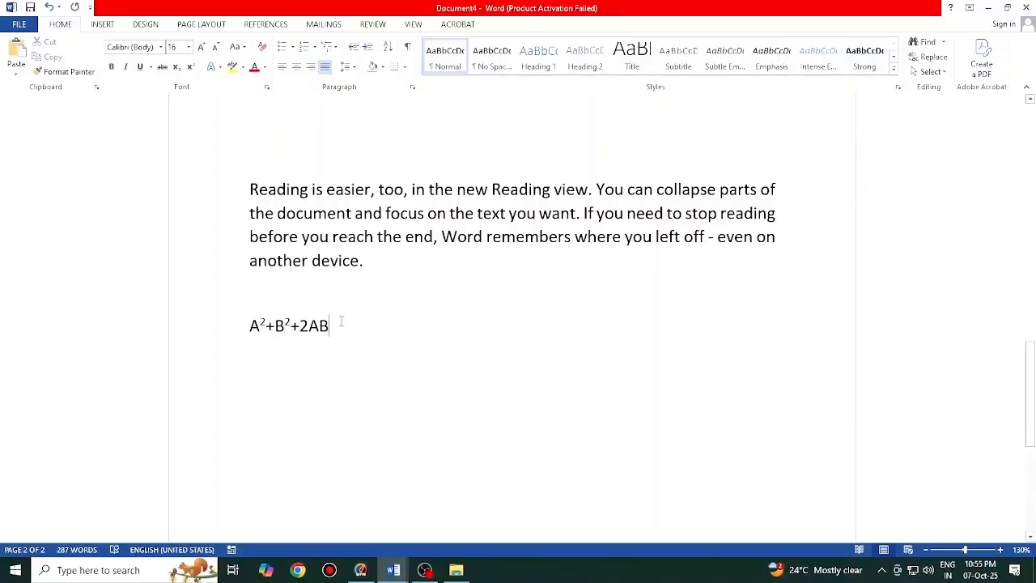
key(Return)
key(ctrl+bracketright)
text(H2)
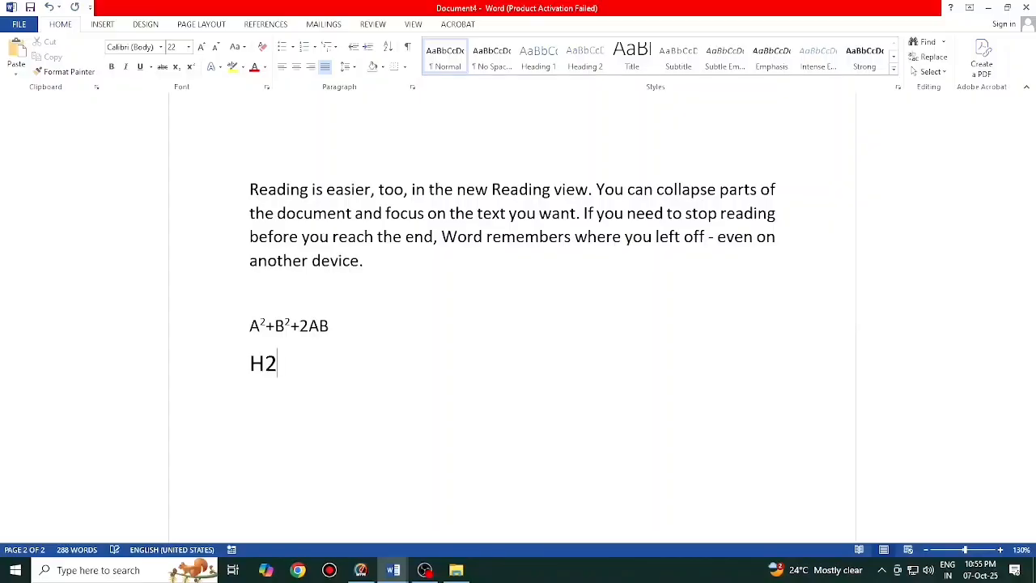
text(O)
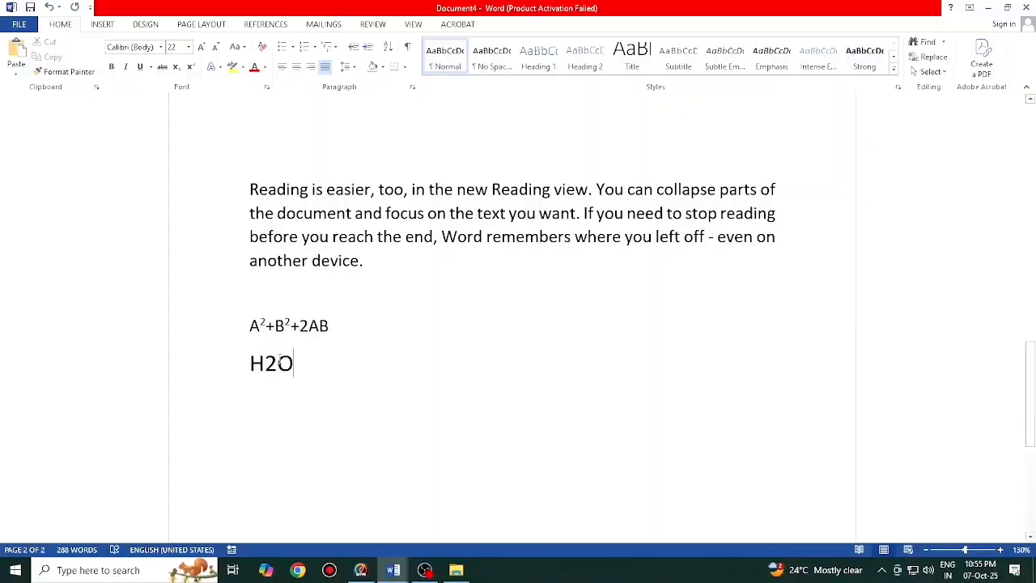
mouse_move(277, 363)
mouse_down()
mouse_move(256, 363)
mouse_move(268, 366)
mouse_up()
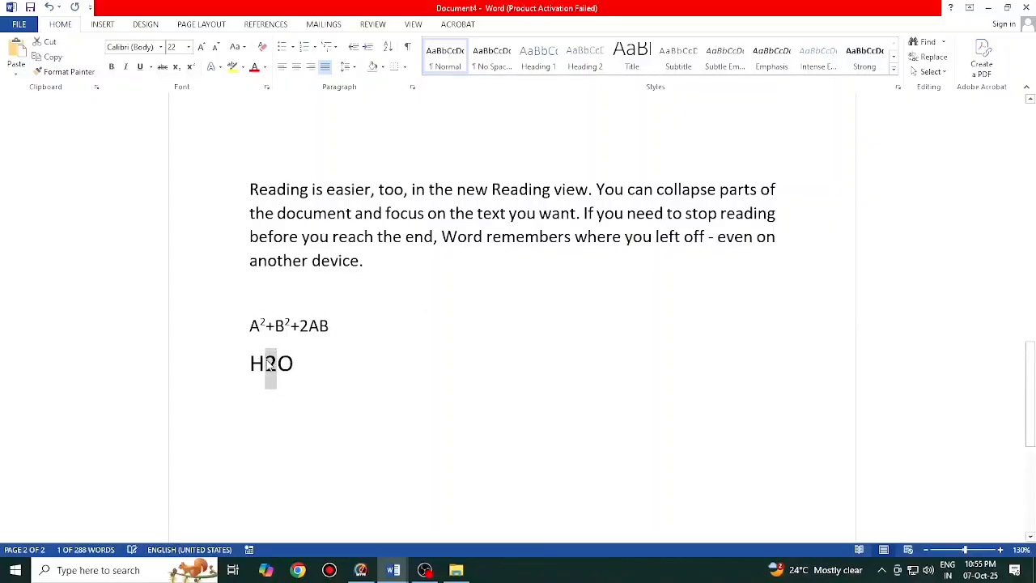
key(ctrl+equal)
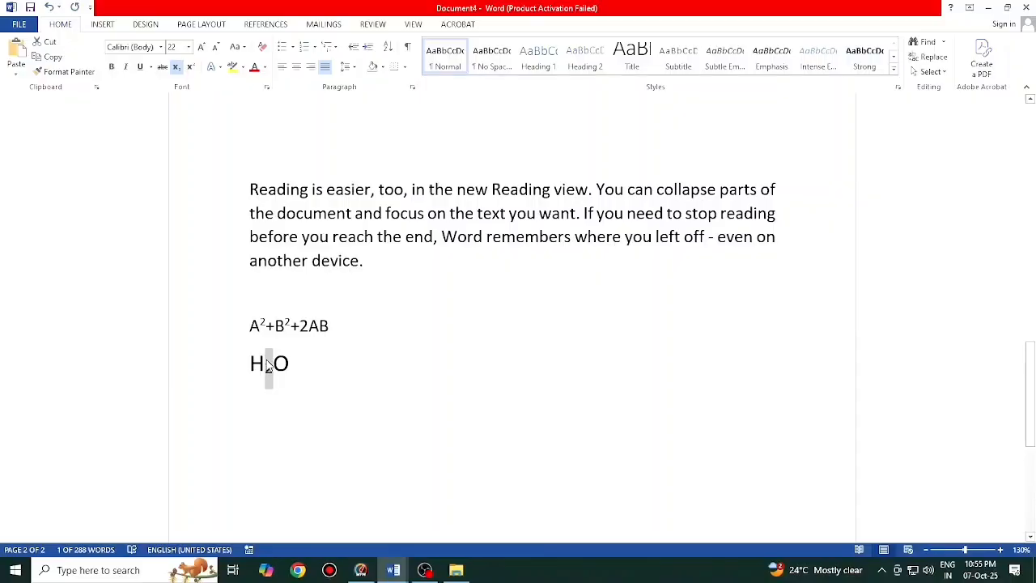
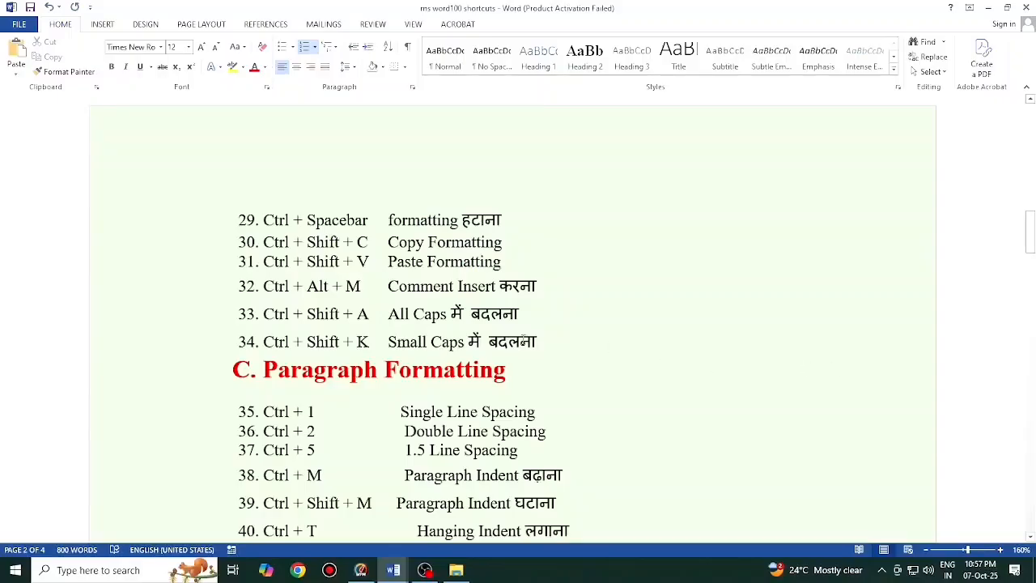
- Scroll Document4 down to the 'Reading is easier' paragraph and clear the selection on the Save time paragraph
scroll(357, 293, down, 1)
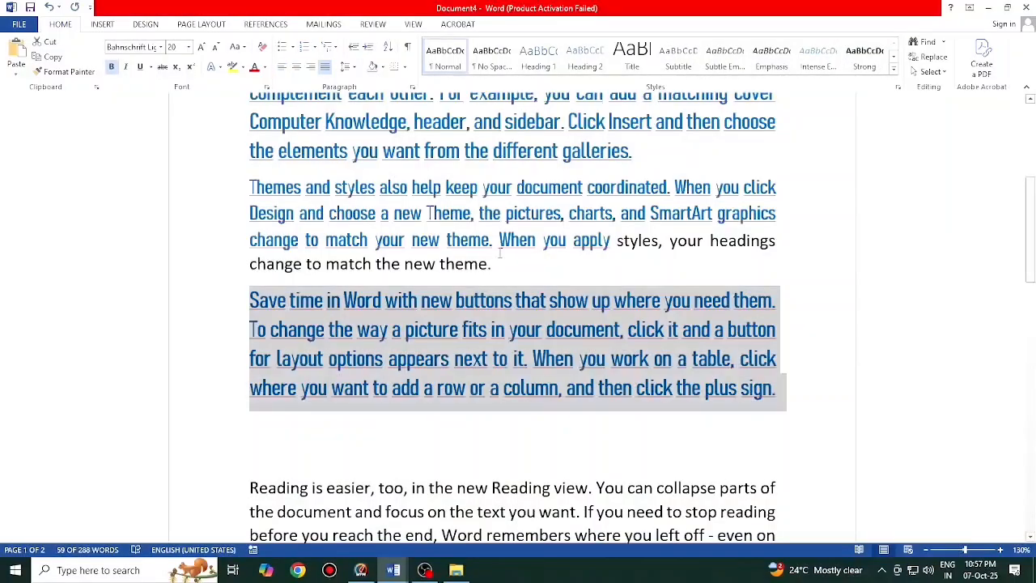
scroll(497, 401, down, 3)
scroll(498, 404, down, 2)
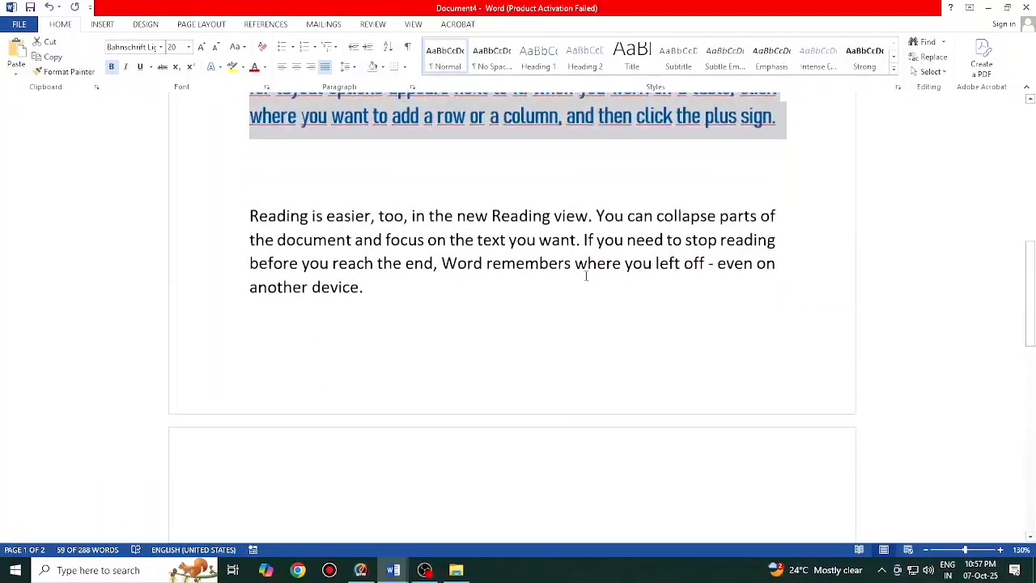
click(581, 274)
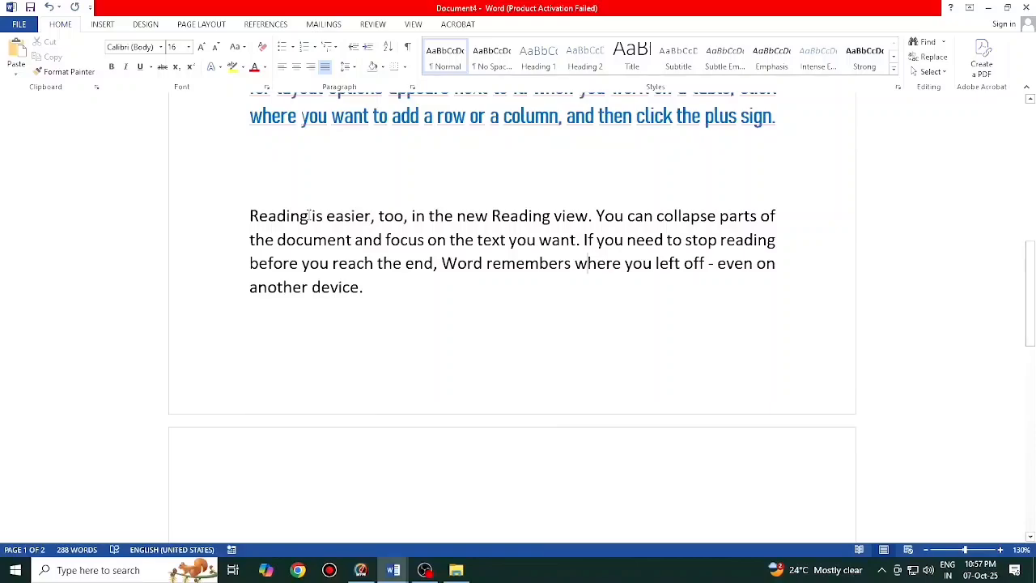
drag(308, 215, 247, 217)
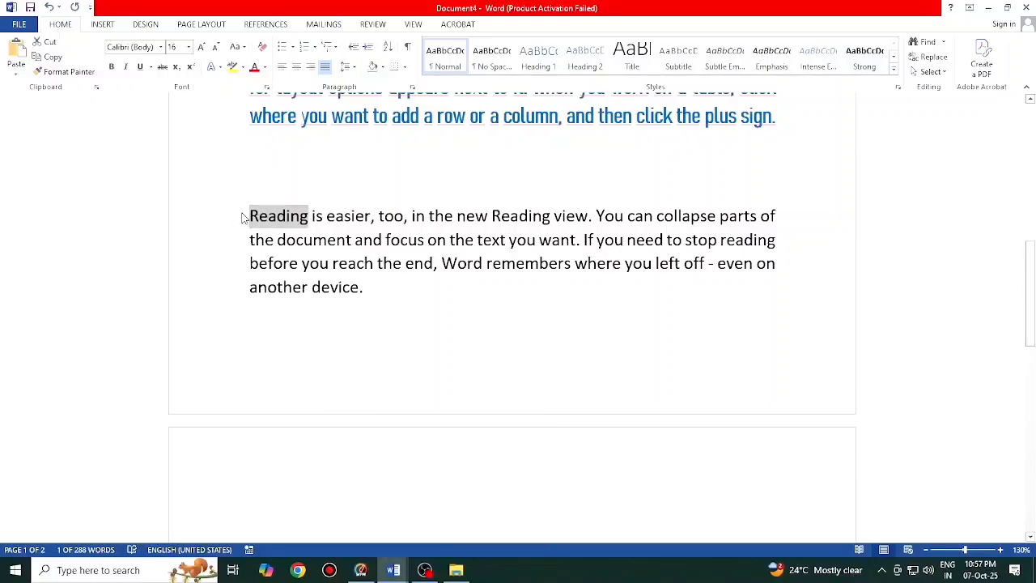
key(alt)
key(alt)
key(alt+Tab)
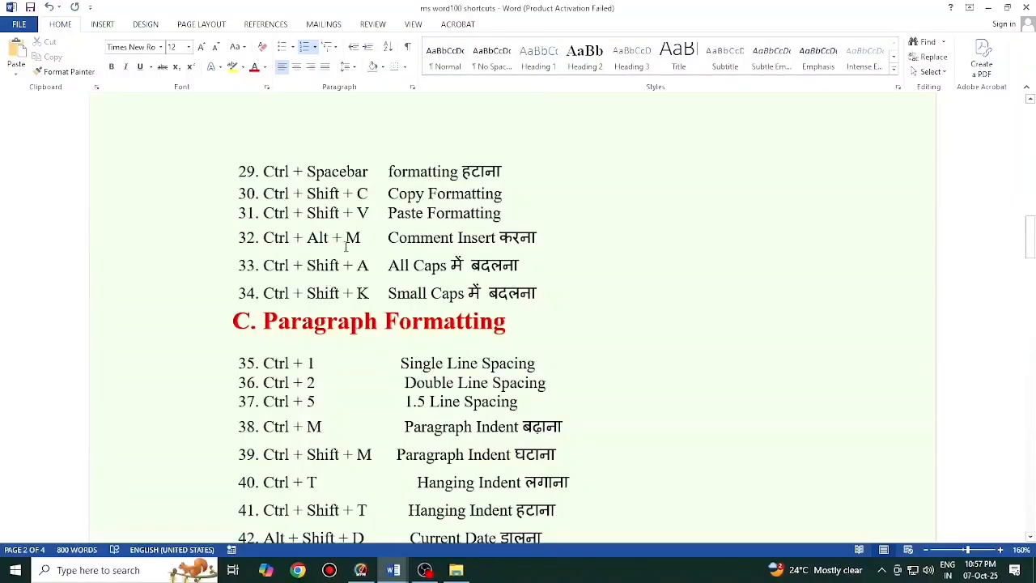
key(alt+Tab)
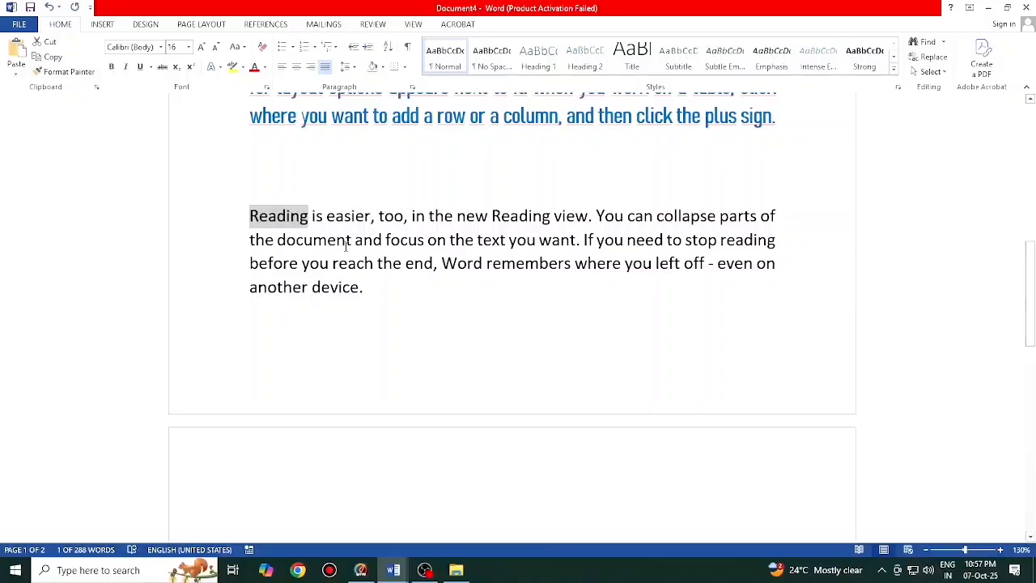
key(ctrl+alt+m)
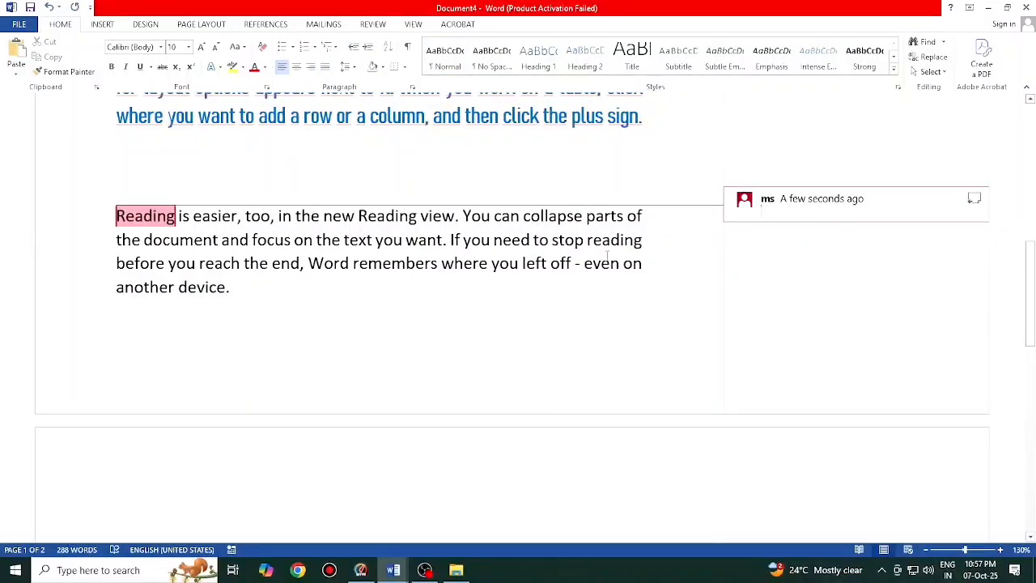
text(NEW BOOKS)
right_click(856, 204)
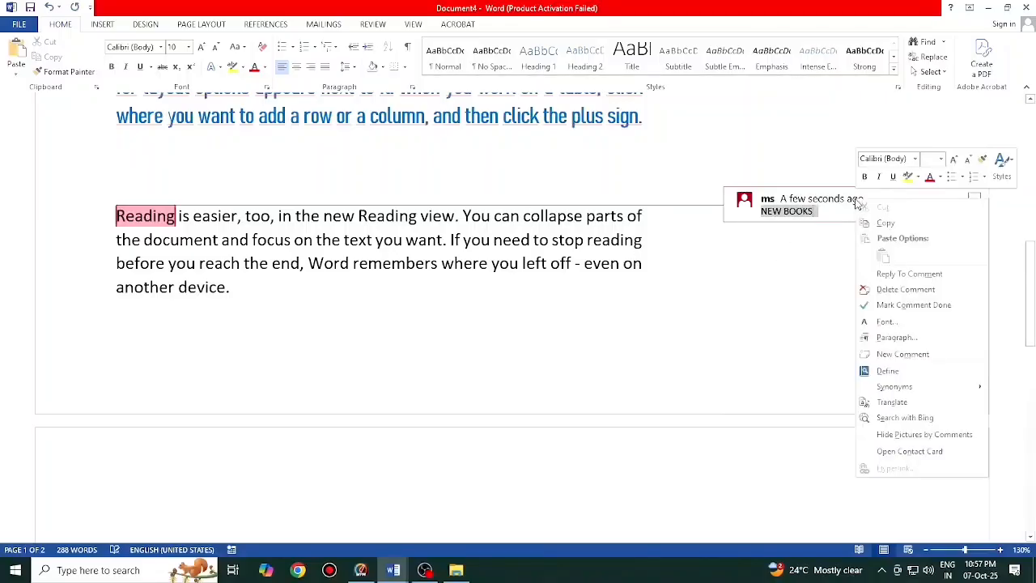
click(906, 290)
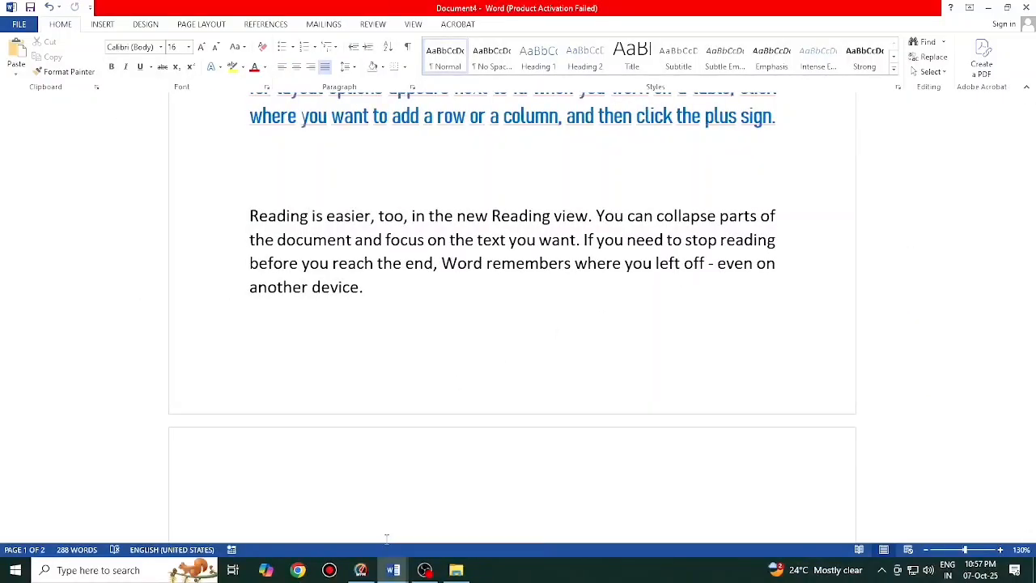
key(alt+Tab)
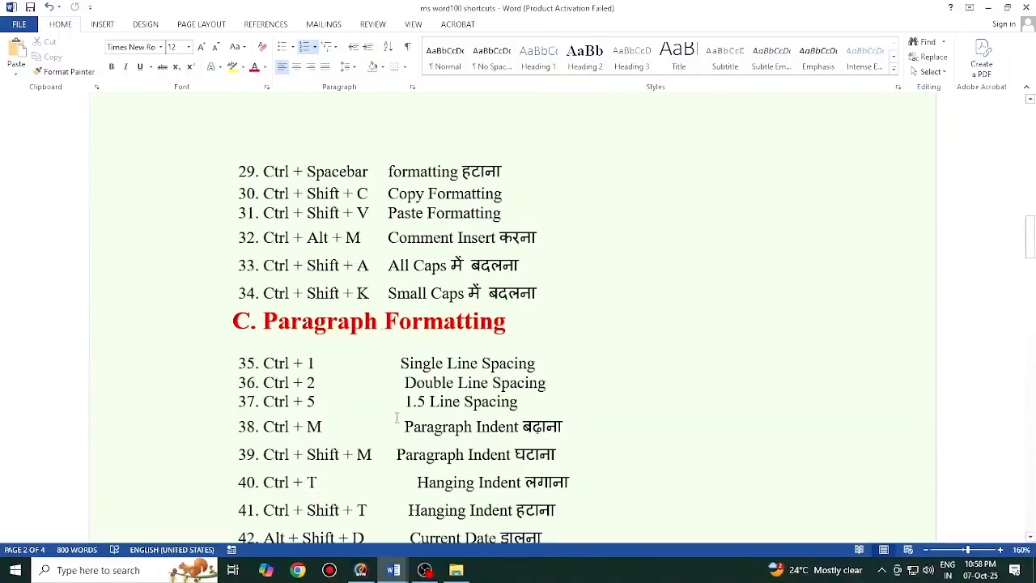
- Back in Document4, scroll up and select the Video paragraph
mouse_move(393, 570)
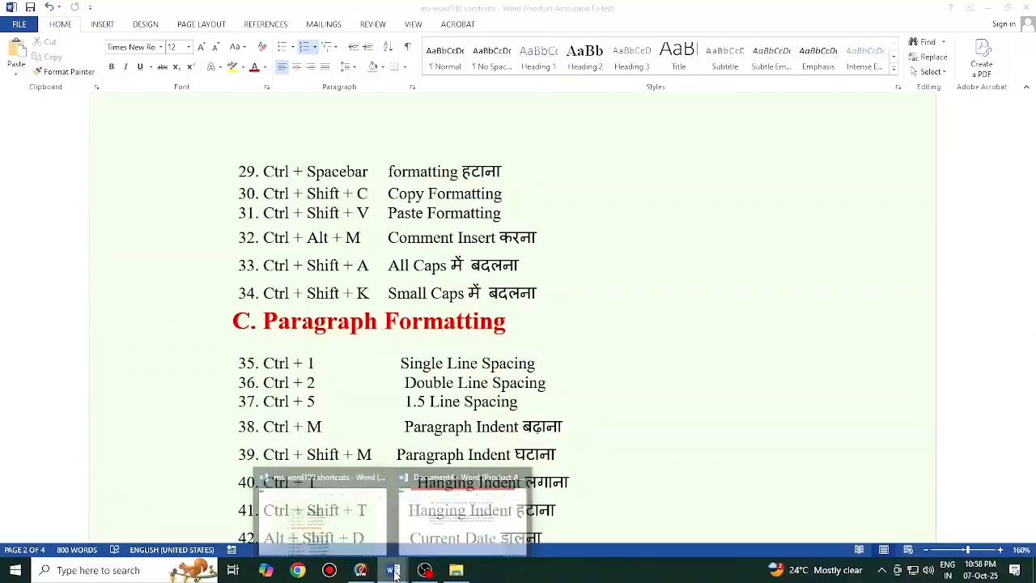
click(431, 533)
scroll(405, 342, up, 3)
scroll(407, 341, up, 3)
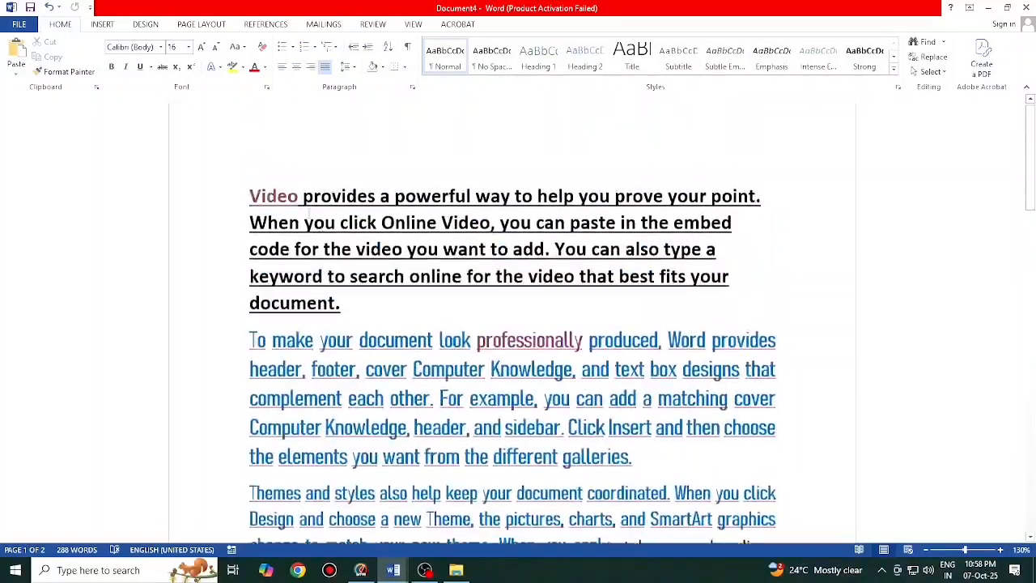
drag(249, 201, 427, 301)
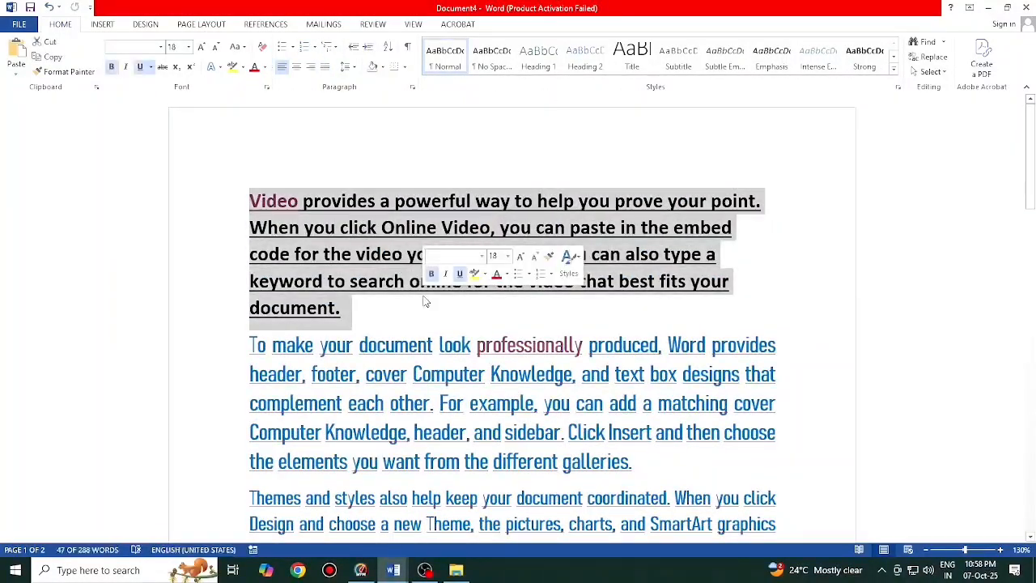
key(ctrl+F7)
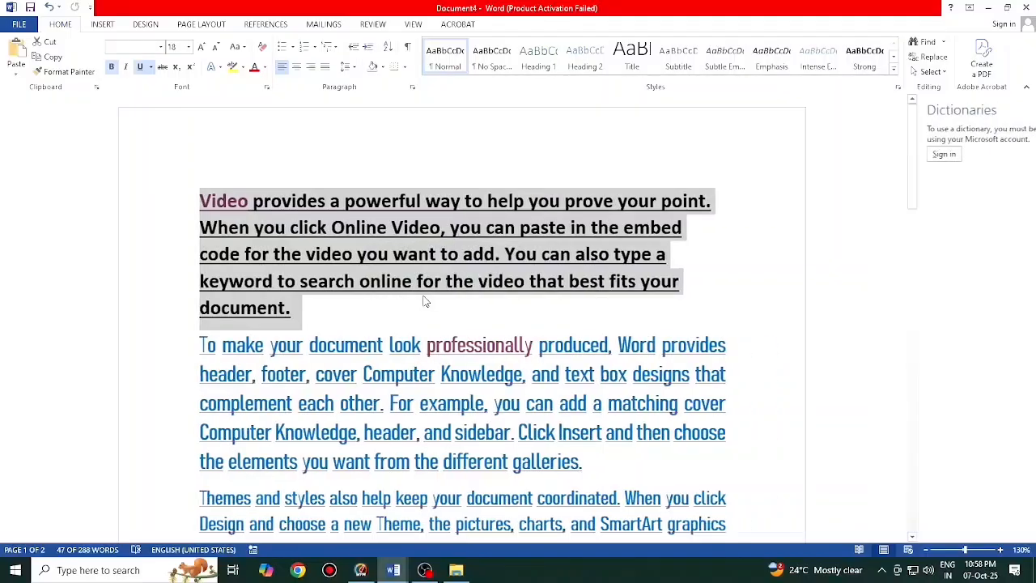
- Set the Video paragraph to all capitals, briefly trying small caps, then return to the shortcuts list
key(alt+Tab)
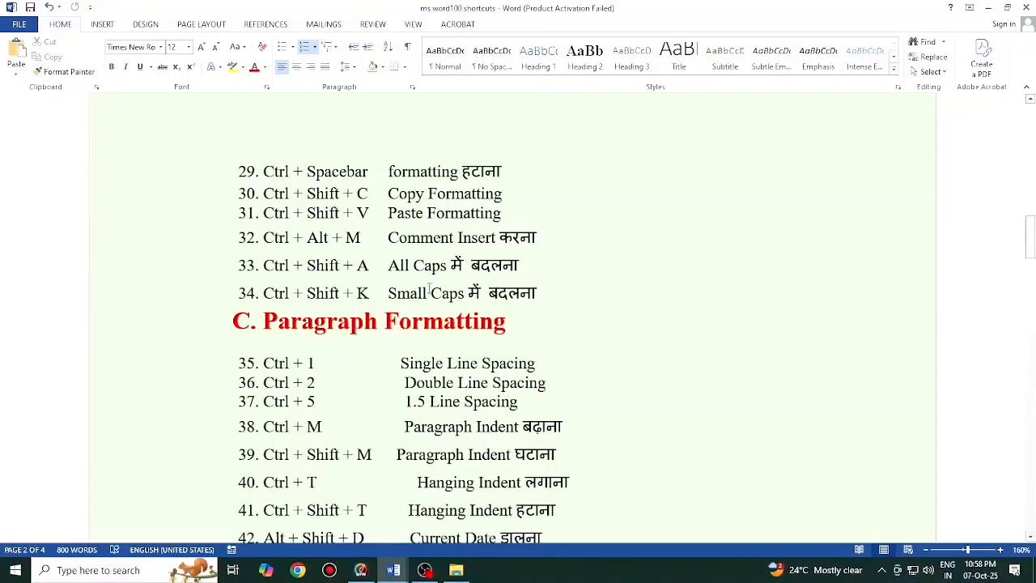
key(alt+Tab)
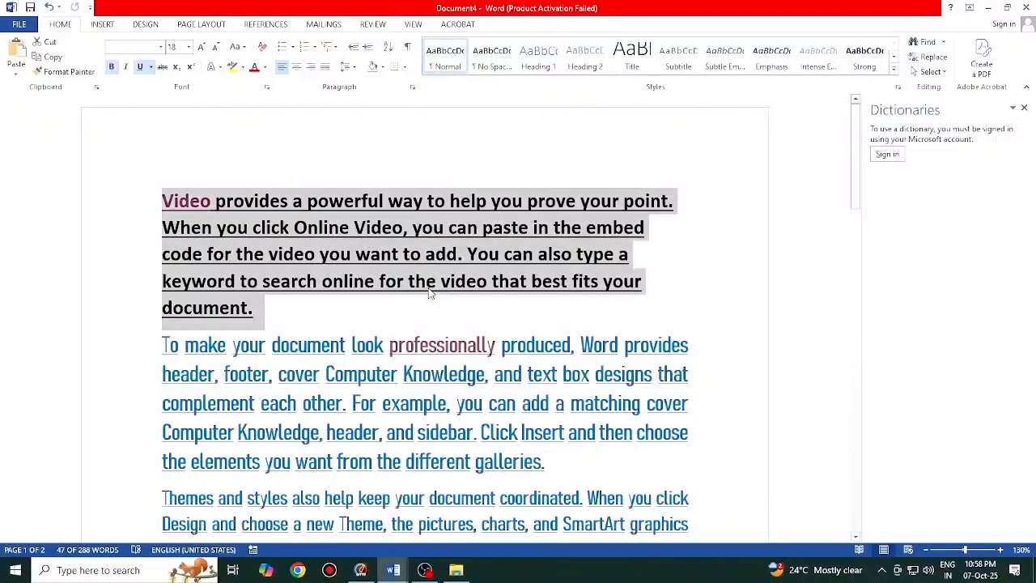
key(ctrl+shift+a)
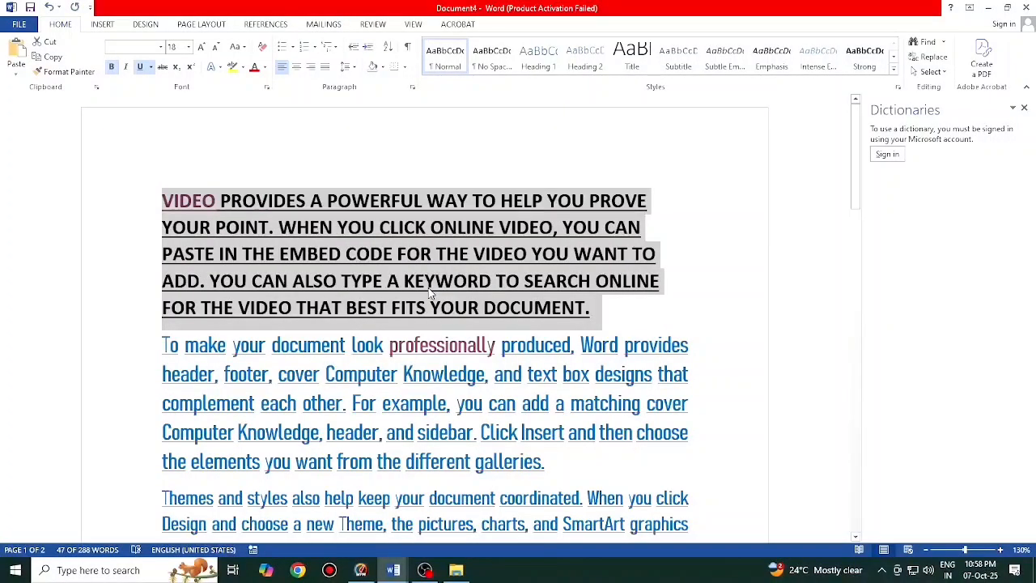
key(ctrl+shift+k)
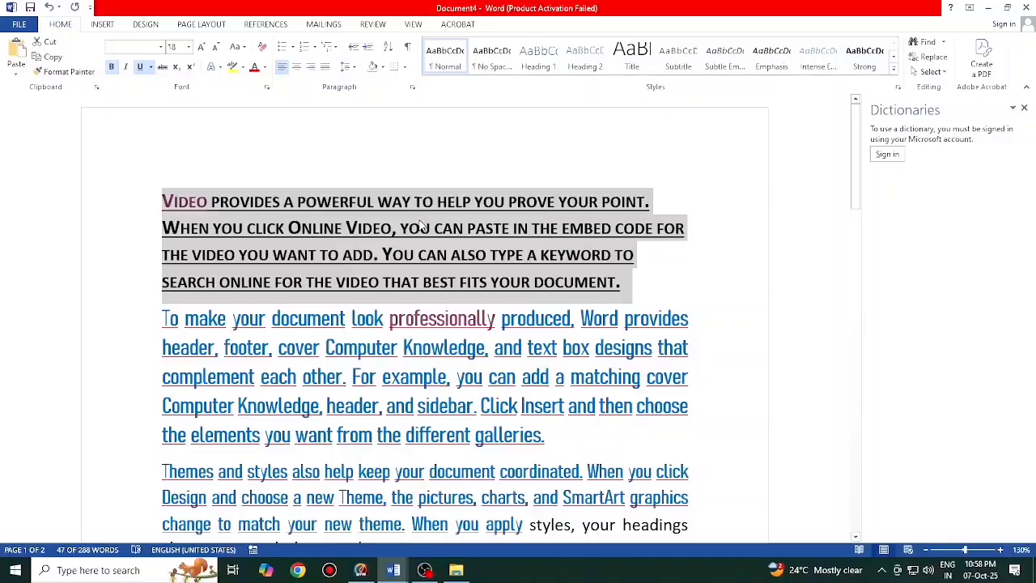
key(super+space)
key(ctrl+shift+a)
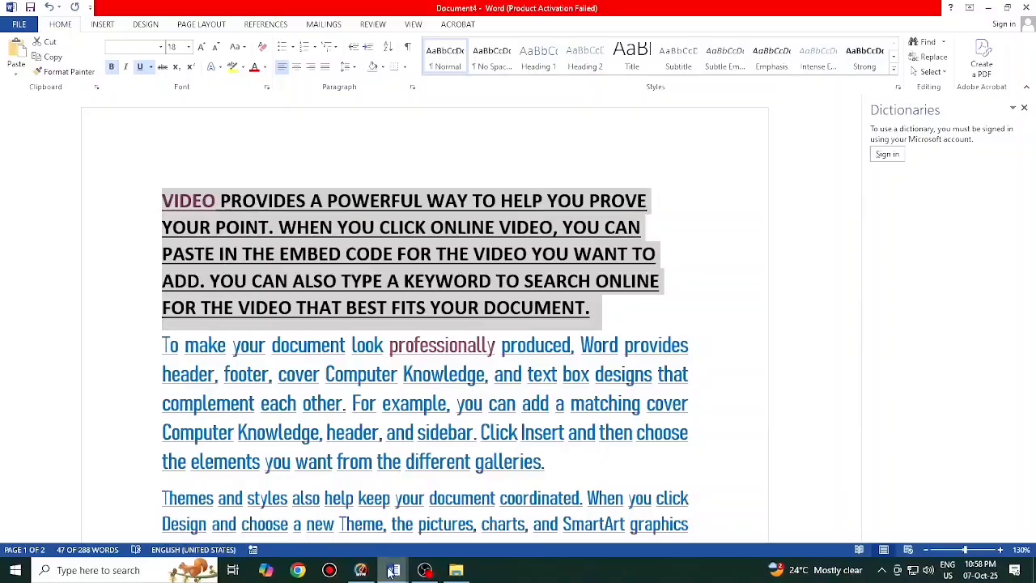
mouse_move(393, 570)
click(348, 509)
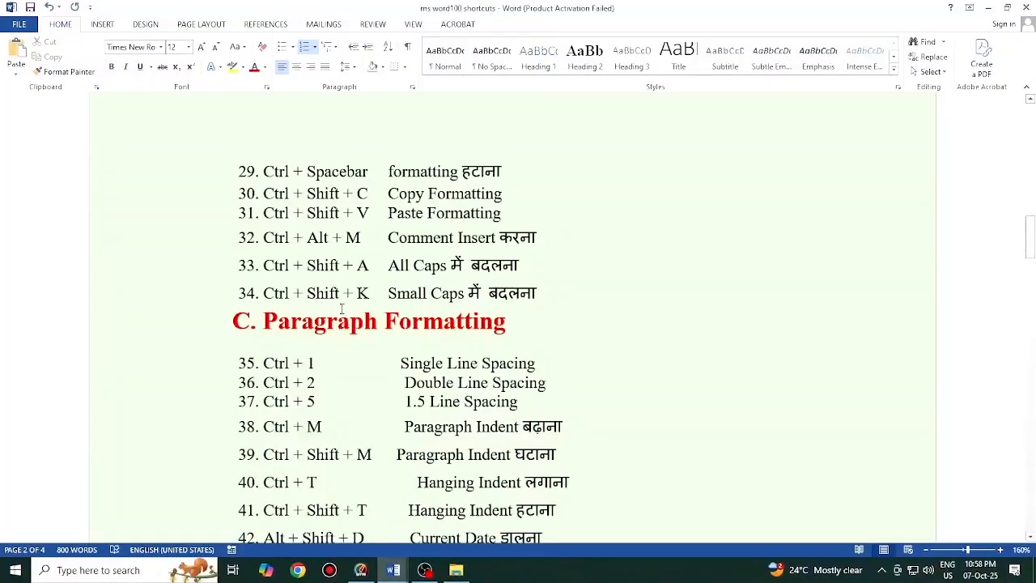
- Try single and then double line spacing on the Video paragraph
scroll(341, 309, down, 1)
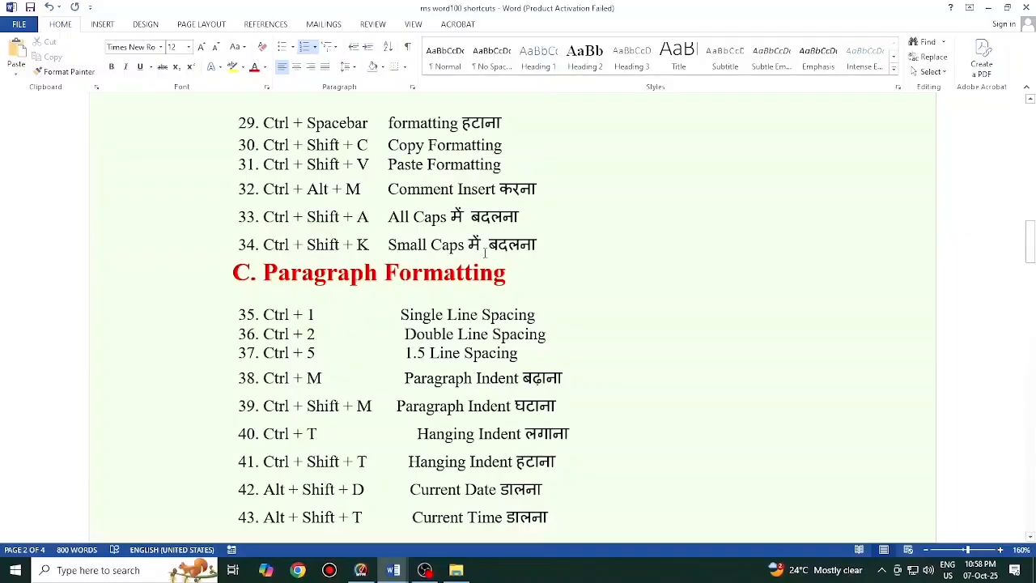
scroll(486, 253, down, 2)
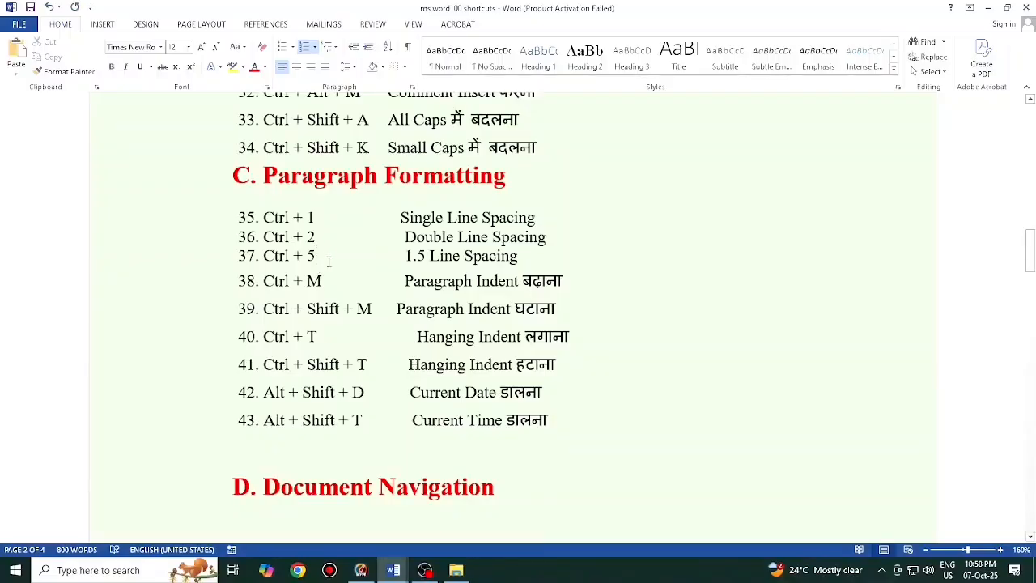
key(alt+Tab)
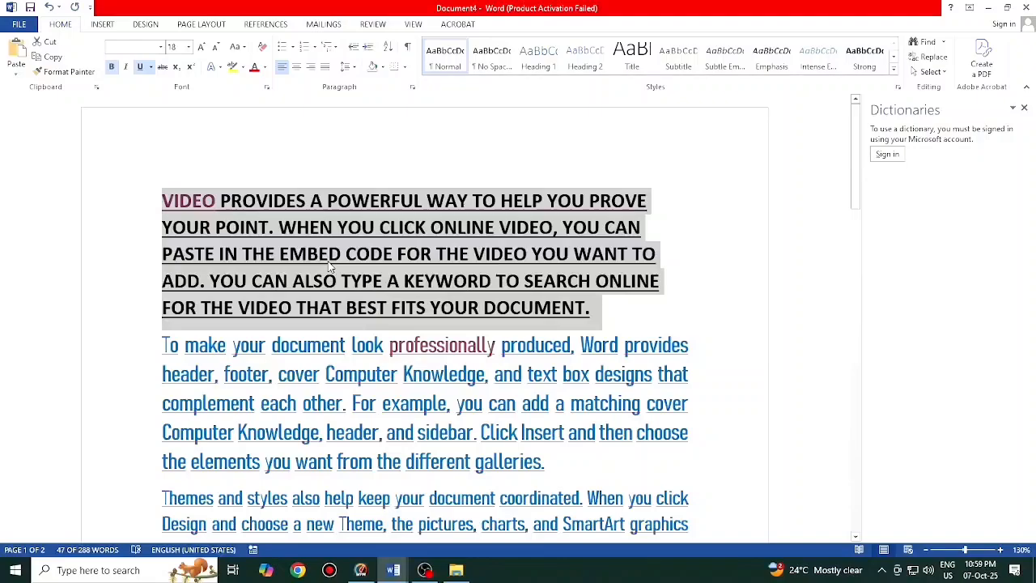
key(alt+Tab)
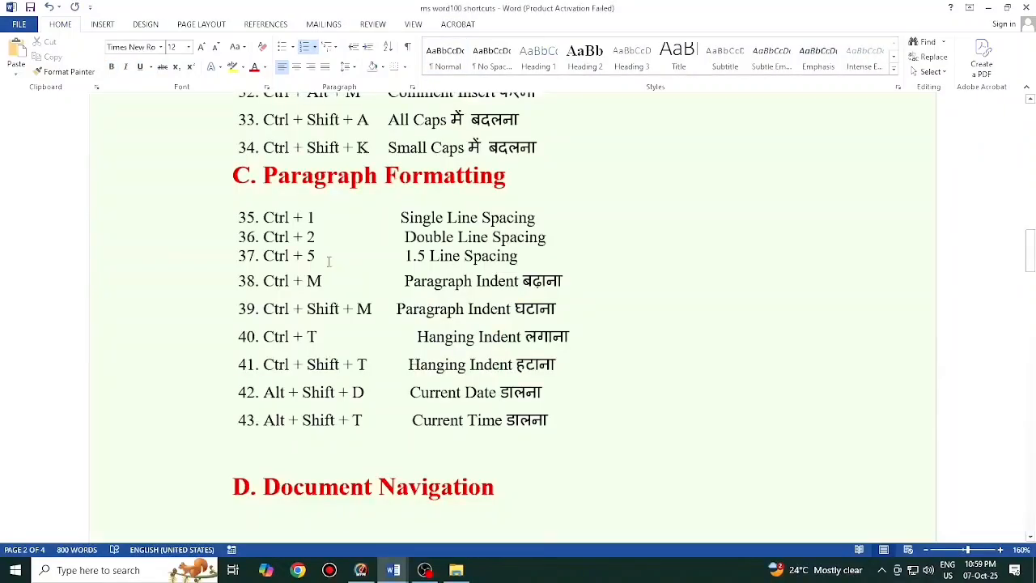
key(alt+Tab)
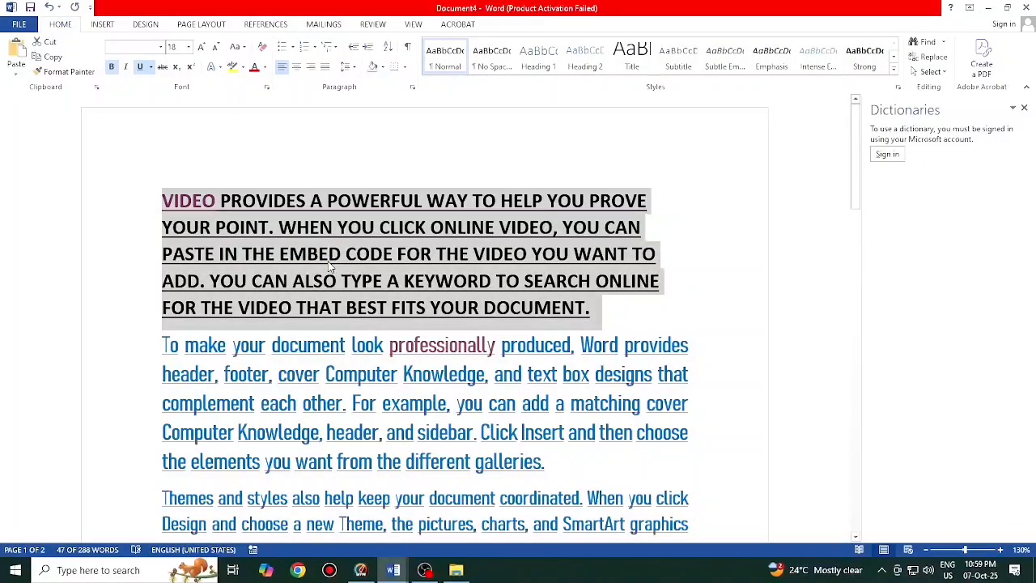
key(ctrl+1)
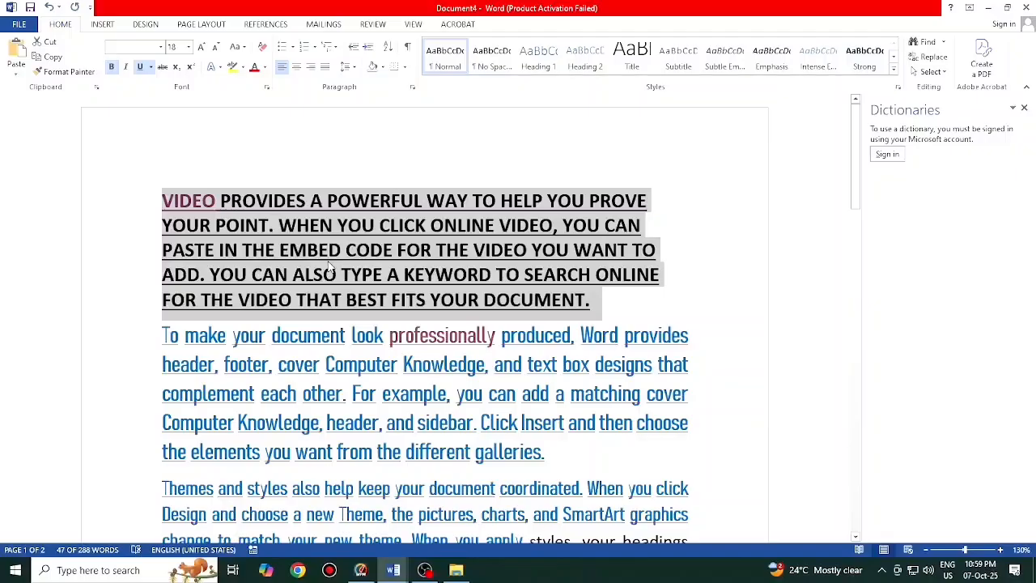
key(ctrl+2)
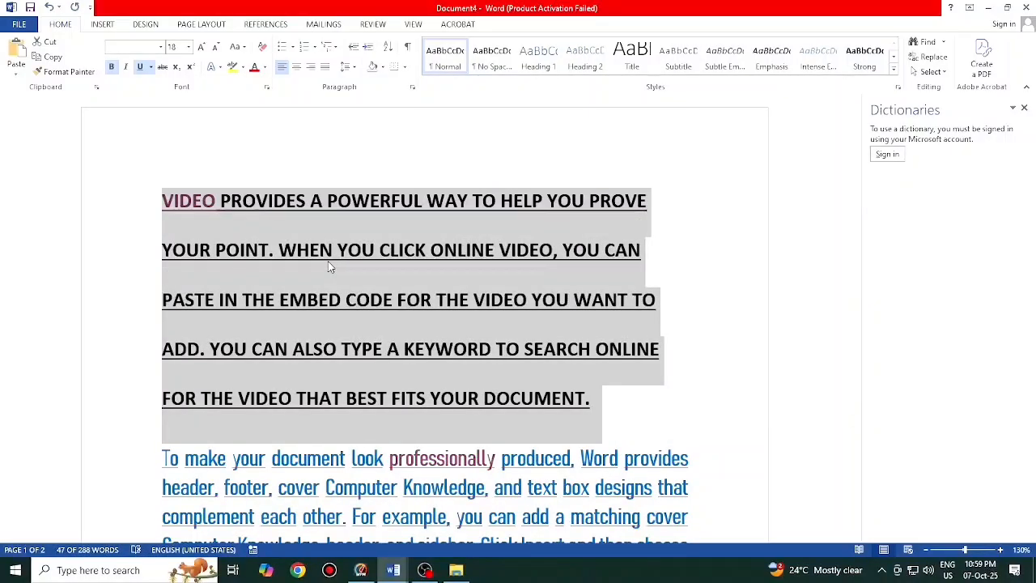
- Try 1.5 line spacing, then leave the Video paragraph single-spaced
key(alt+Tab)
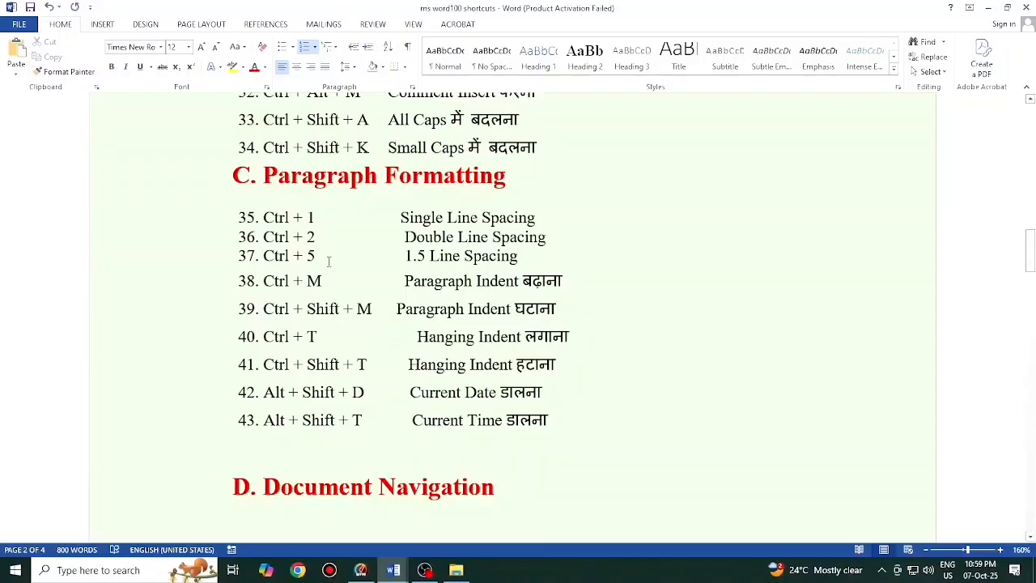
key(alt+Tab)
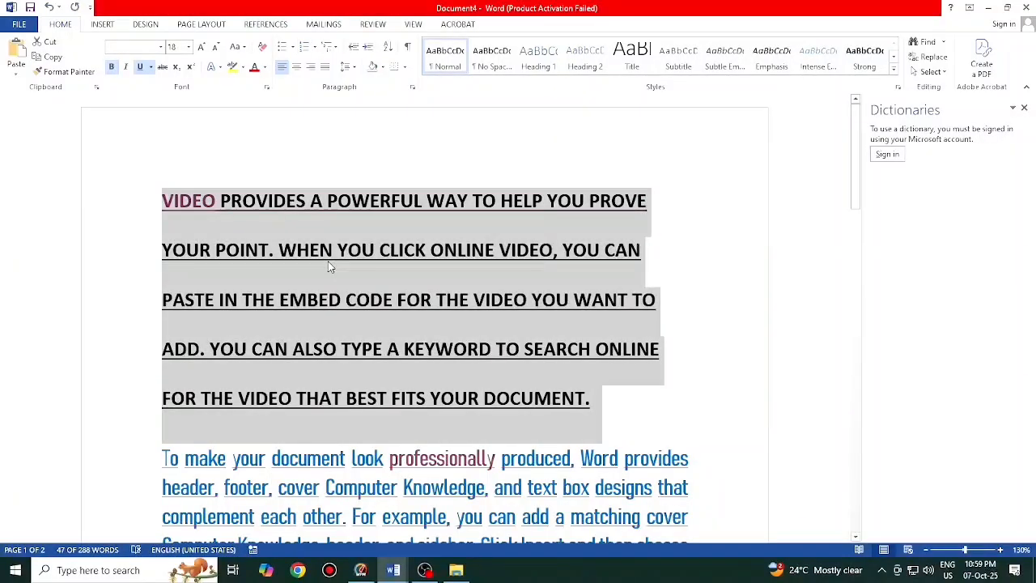
key(ctrl+5)
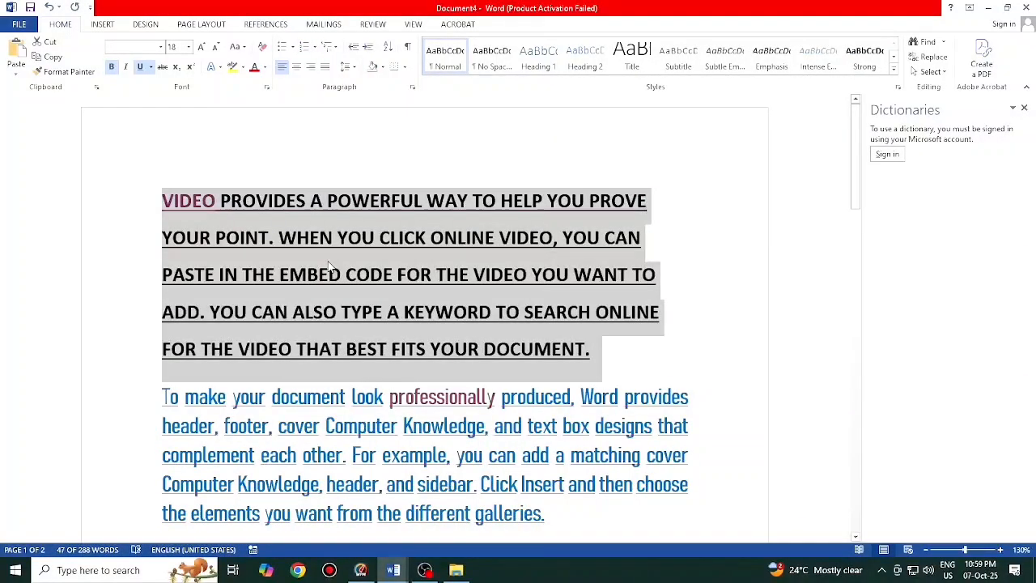
key(ctrl+1)
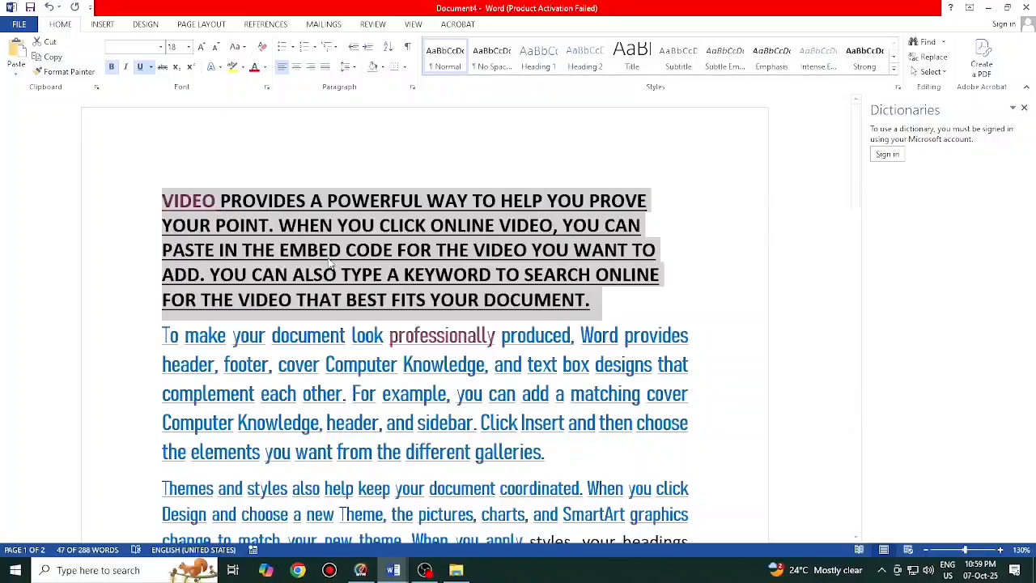
mouse_move(395, 567)
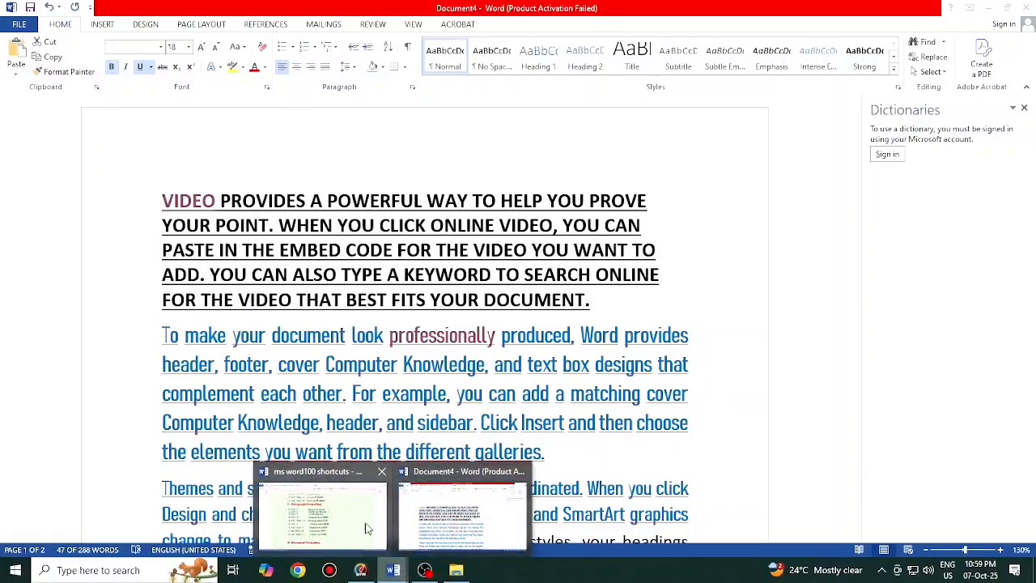
click(364, 520)
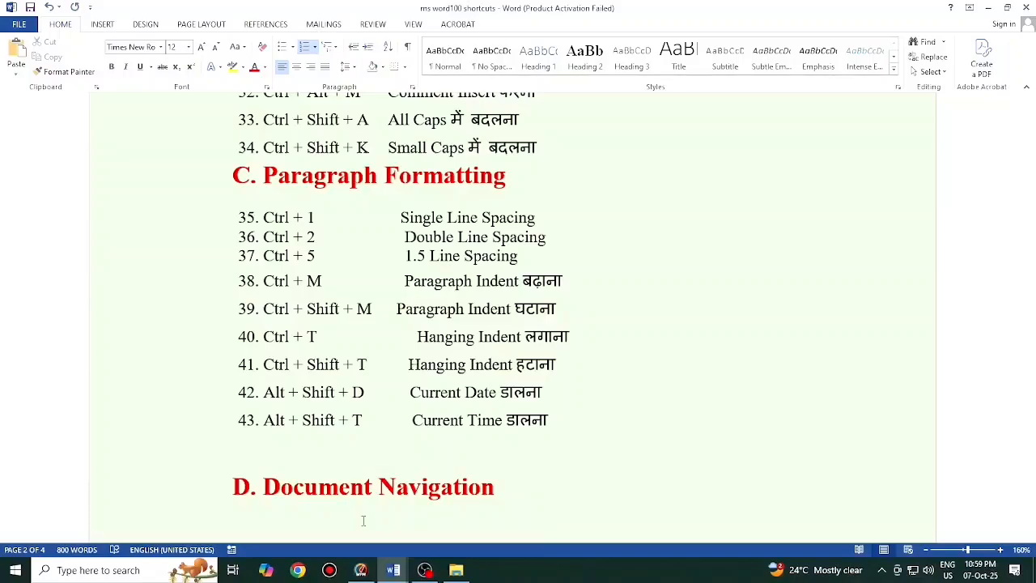
- Indent the all-caps paragraph with Ctrl+M and remove the indent again, twice
key(alt+Tab)
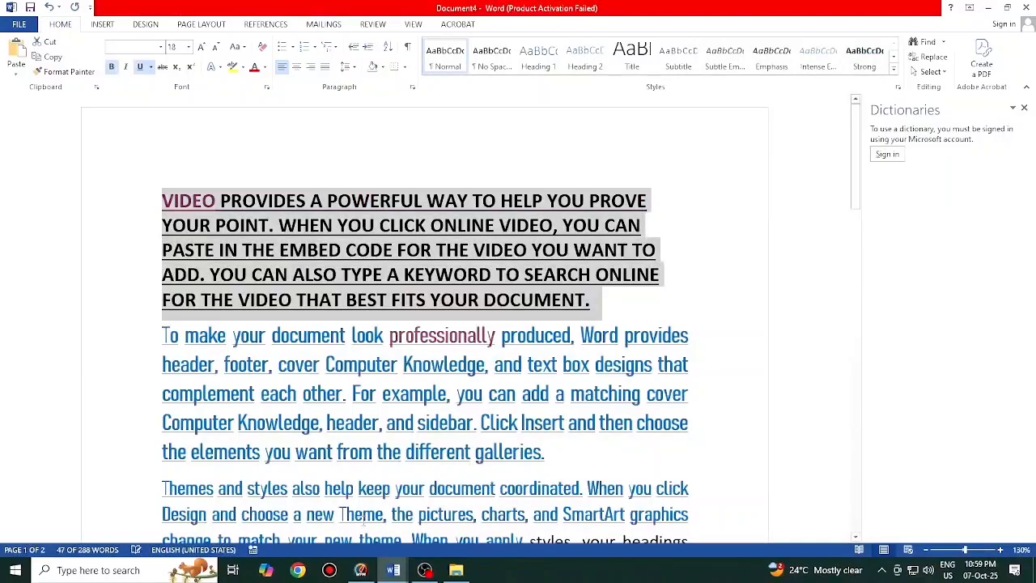
key(ctrl+m)
key(ctrl+m)
key(ctrl+m)
key(ctrl+m)
key(ctrl+m)
key(ctrl+m)
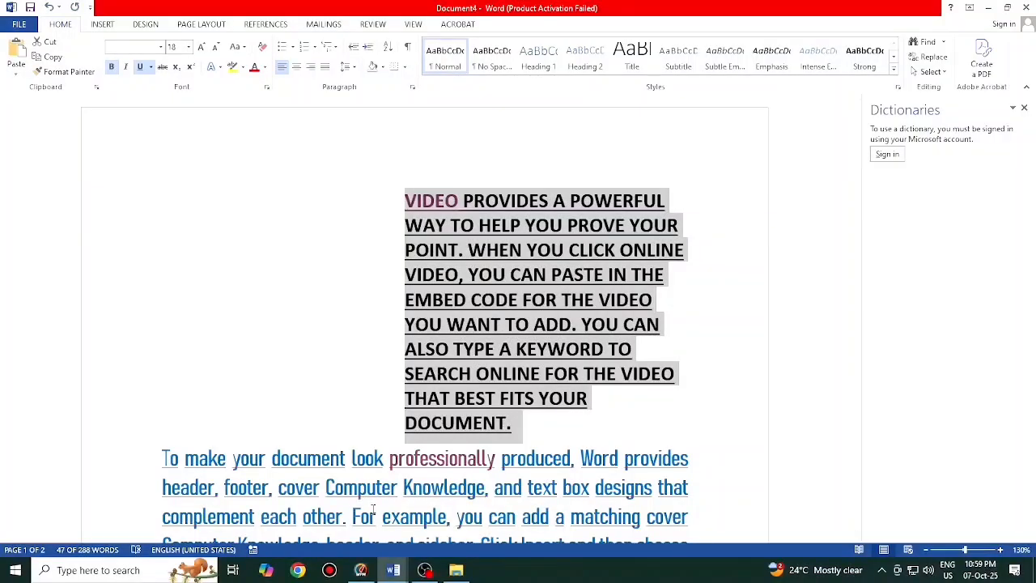
key(ctrl+shift+m)
key(ctrl+shift+m)
key(ctrl+shift+m)
key(ctrl+shift+m)
key(ctrl+shift+m)
key(ctrl+shift+m)
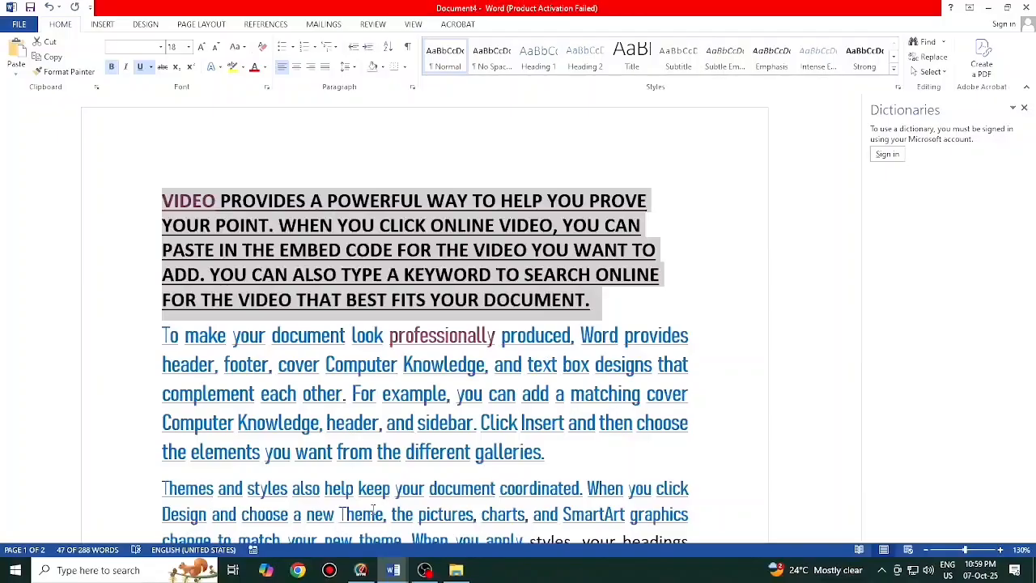
key(ctrl+m)
key(ctrl+m)
key(ctrl+m)
key(ctrl+m)
key(ctrl+m)
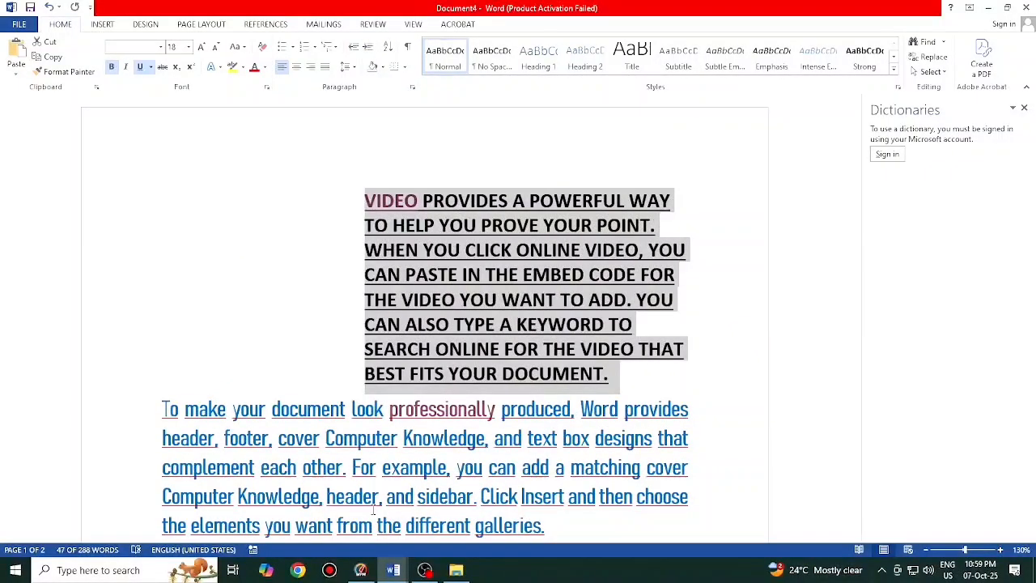
key(ctrl+shift+m)
key(ctrl+shift+m)
key(ctrl+shift+m)
key(ctrl+shift+m)
key(ctrl+shift+m)
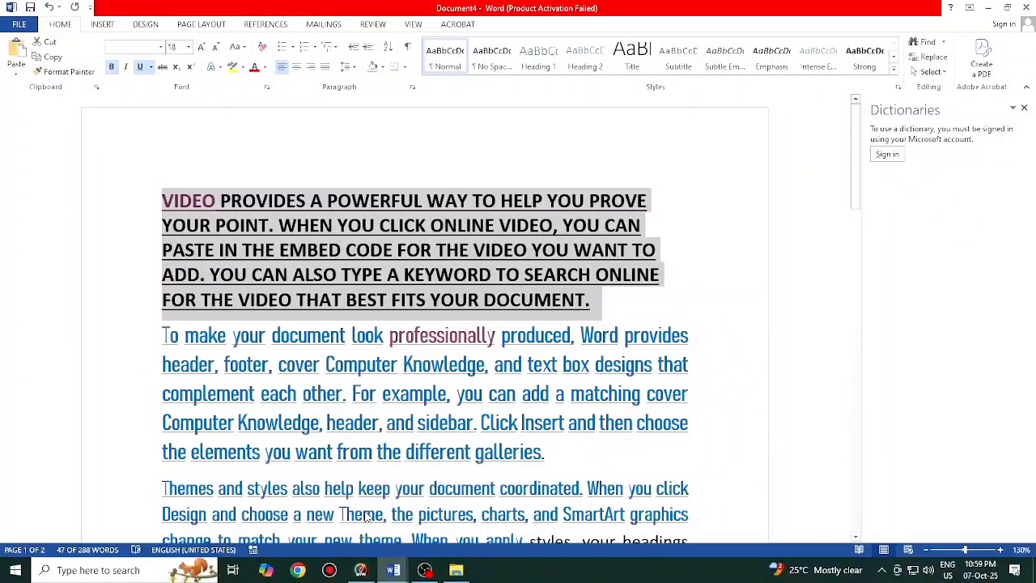
- Apply a two-level hanging indent, then reset it with Ctrl+Q so the paragraph is flush
key(alt+Tab)
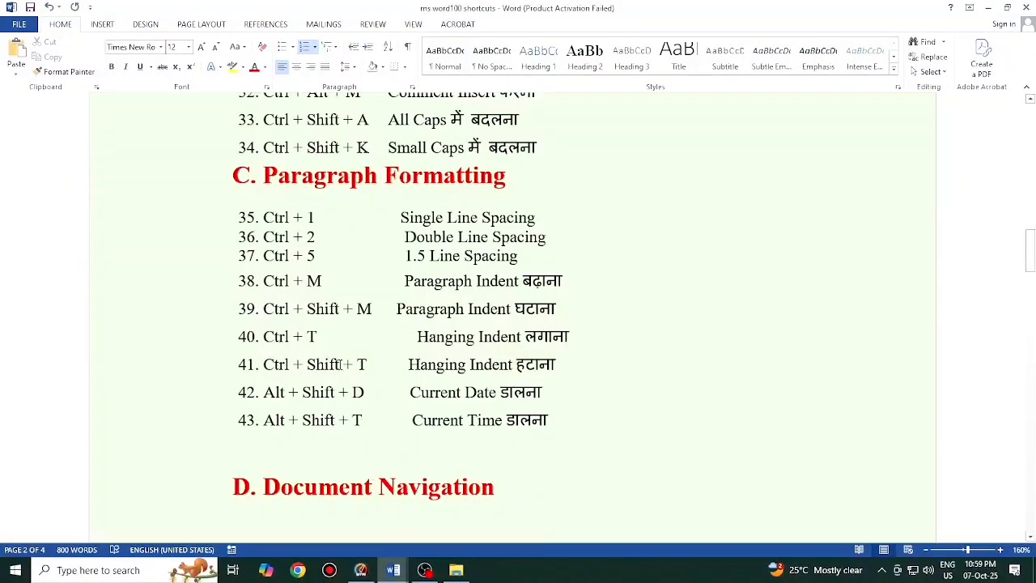
scroll(336, 343, down, 1)
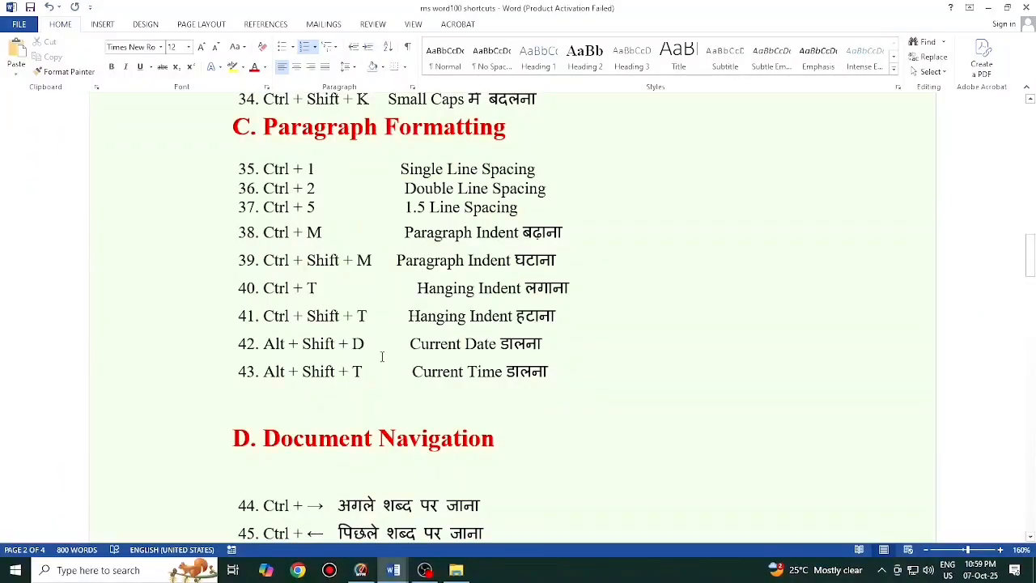
key(alt+Tab)
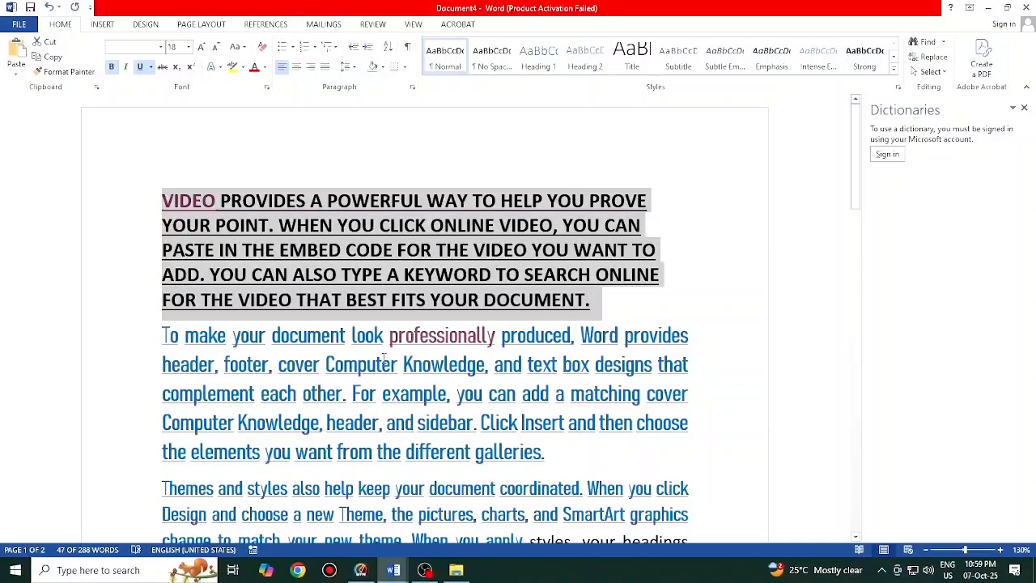
key(ctrl+t)
key(ctrl+t)
key(ctrl+t)
key(ctrl+t)
key(ctrl+t)
key(ctrl+t)
key(ctrl+t)
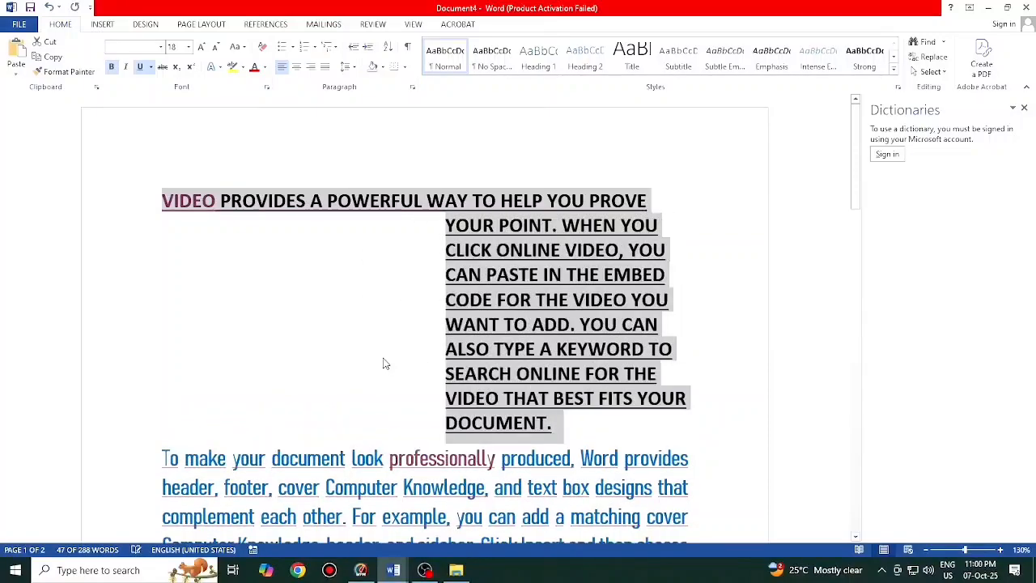
key(ctrl+t)
key(ctrl+t)
key(ctrl+t)
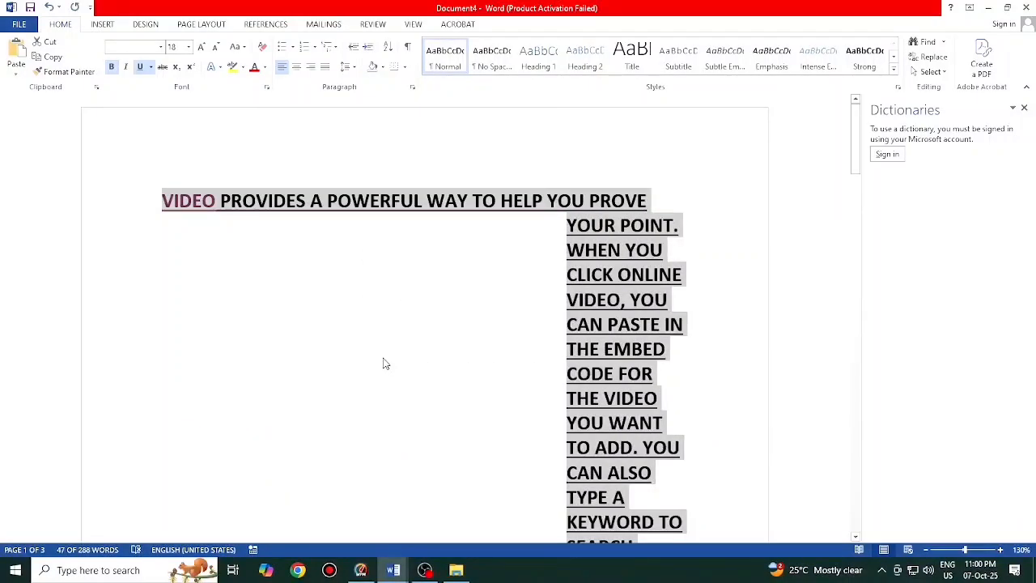
key(ctrl+q)
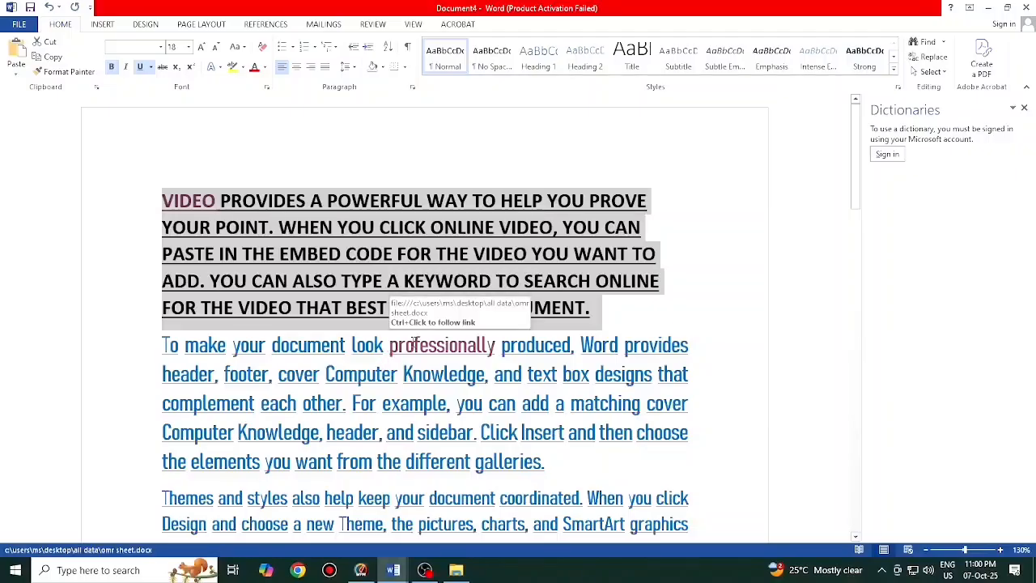
- Scroll through the paragraph formatting shortcuts in the reference document
ctrl+click(414, 347)
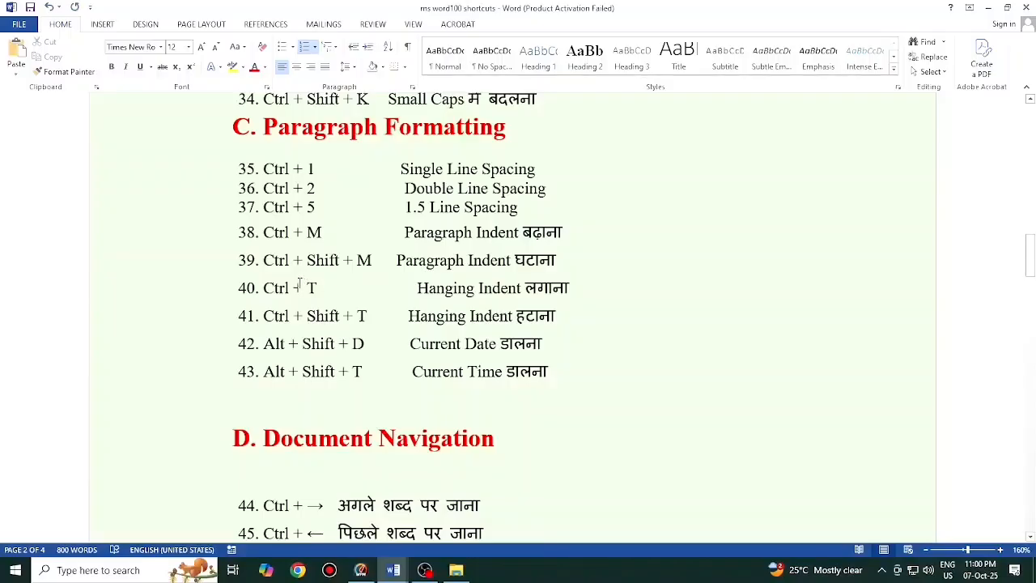
scroll(300, 285, down, 1)
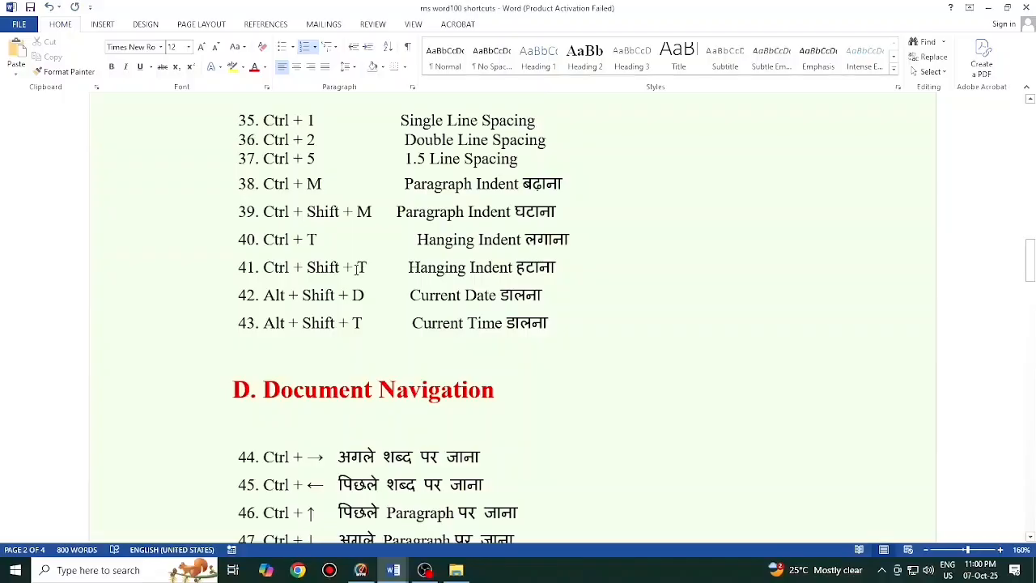
scroll(349, 295, down, 1)
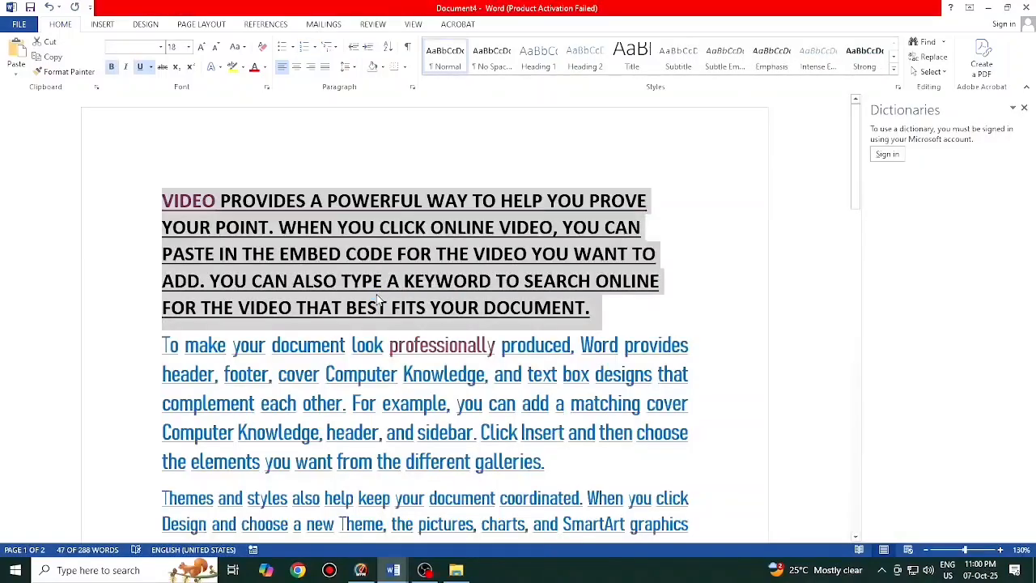
scroll(380, 340, down, 5)
- Insert the date 07-Oct-25 and time 11:00 PM on a new line below H₂O
scroll(387, 357, down, 10)
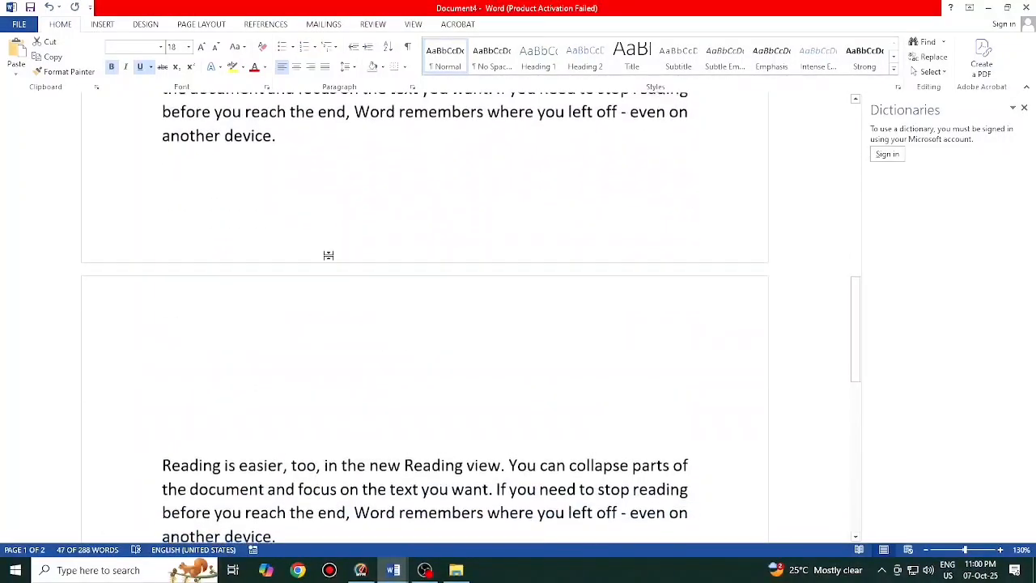
click(247, 323)
key(Return)
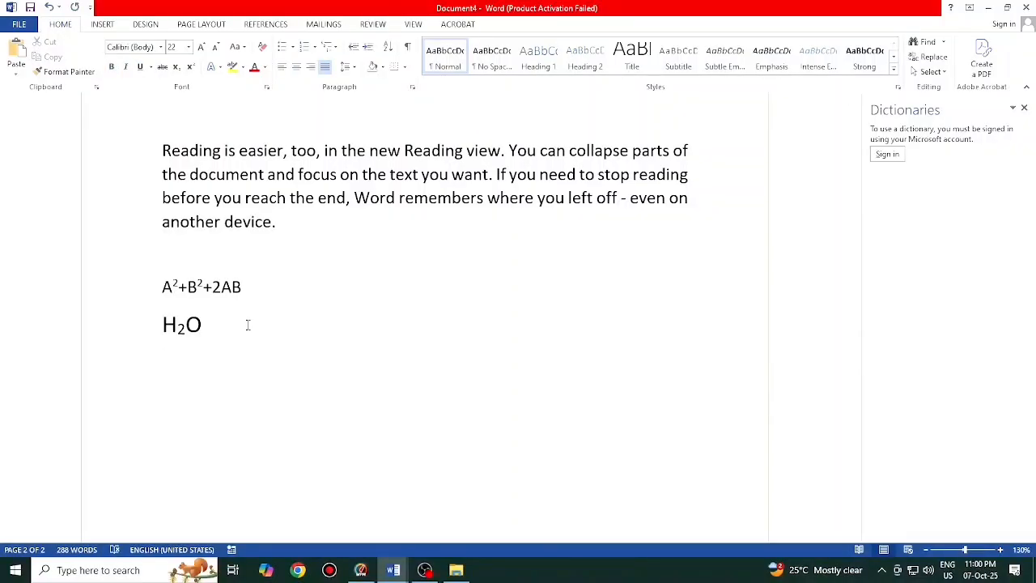
key(shift+alt+d)
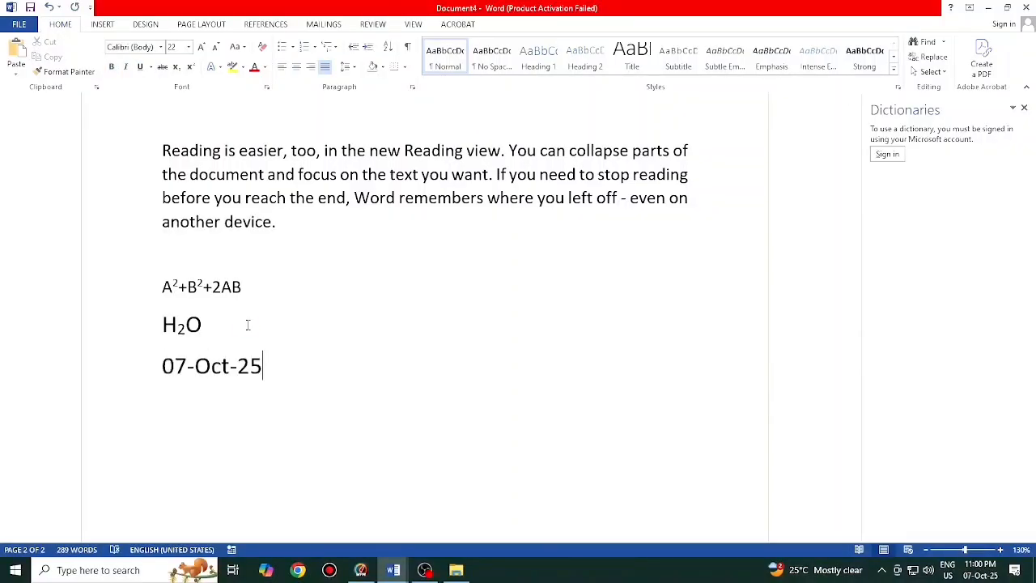
key(shift+alt+t)
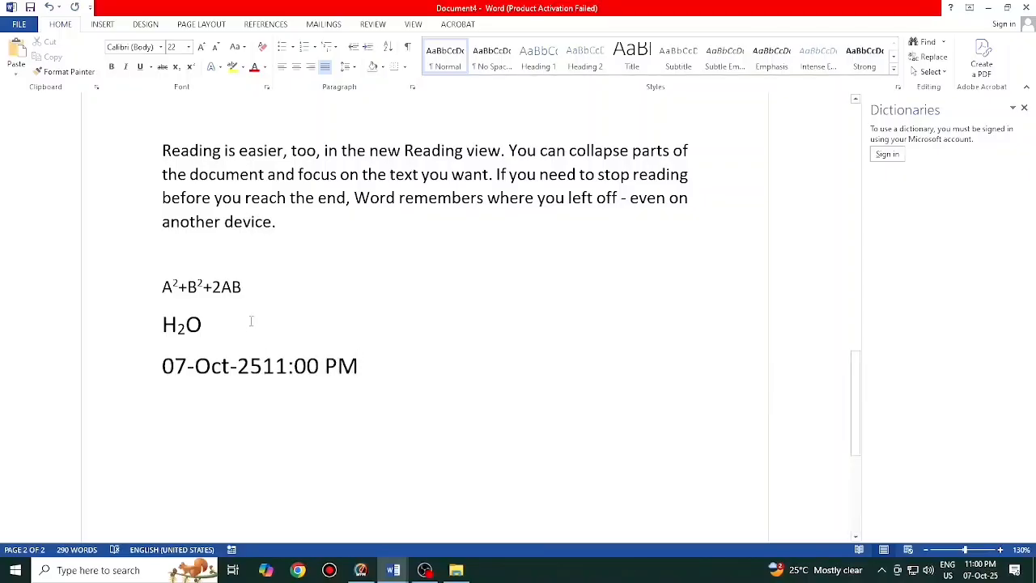
- Check the navigation shortcuts, then move word by word through the Reading line
key(alt+Tab)
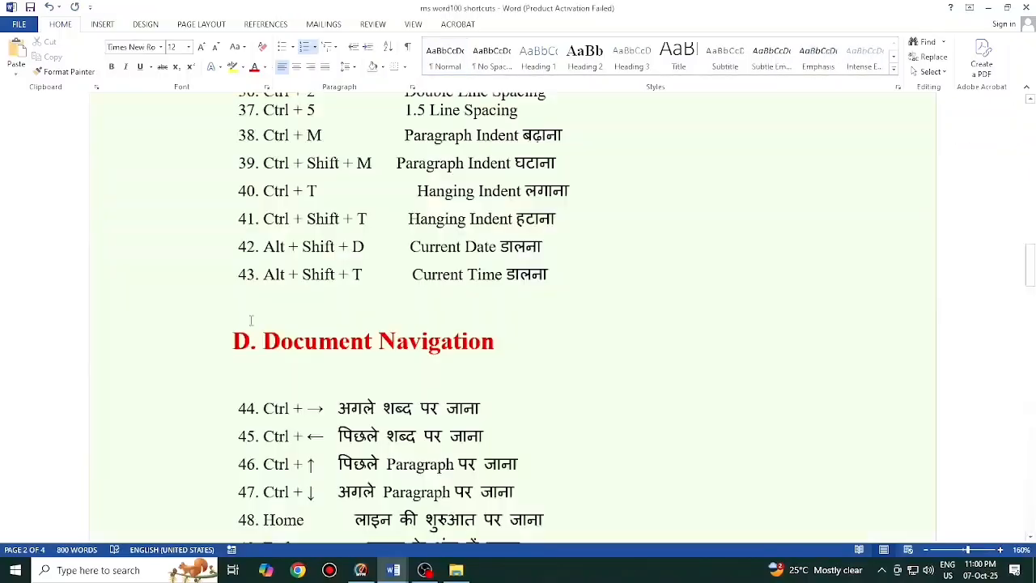
scroll(297, 313, down, 5)
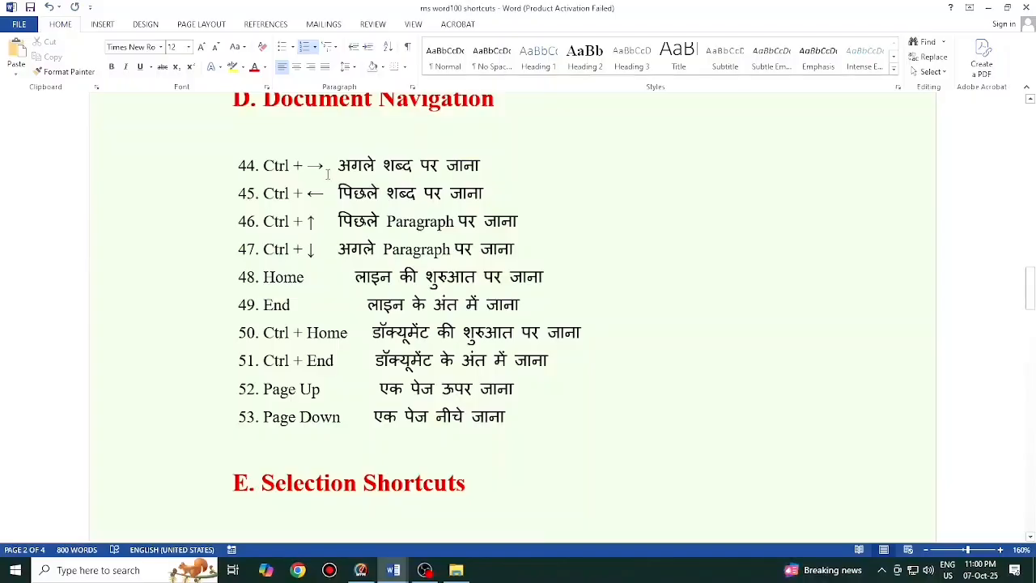
key(alt+Tab)
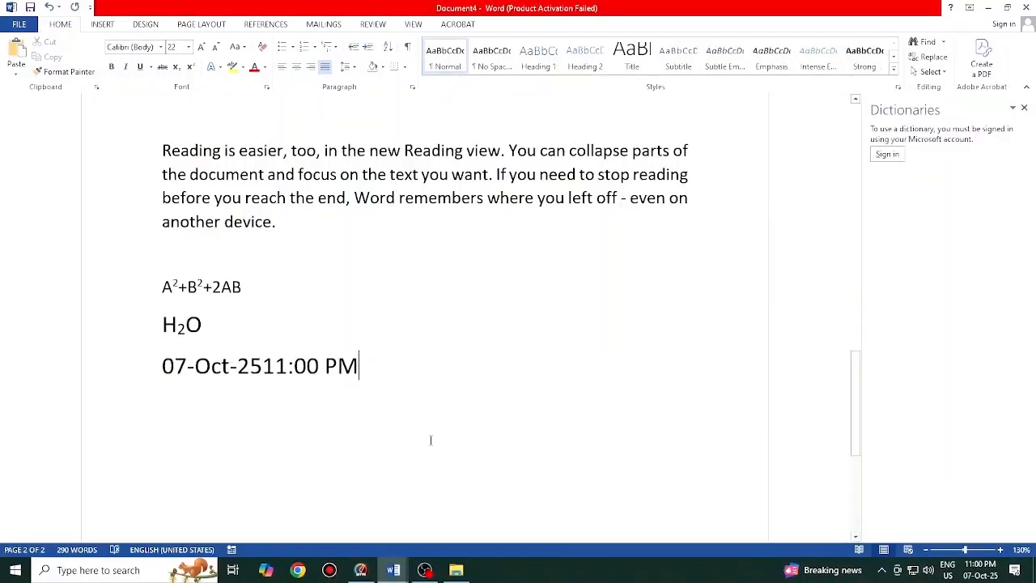
click(165, 149)
key(ctrl+Right)
key(ctrl+Right)
key(ctrl+Right)
key(ctrl+Right)
key(ctrl+Right)
key(ctrl+Right)
key(ctrl+Right)
key(ctrl+Right)
key(ctrl+Right)
key(ctrl+Right)
key(ctrl+Right)
key(ctrl+Left)
key(ctrl+Left)
key(ctrl+Left)
key(ctrl+Left)
key(ctrl+Left)
key(ctrl+Left)
- Jump paragraph by paragraph down and up with Ctrl+Down and Ctrl+Up
key(ctrl+Down)
key(ctrl+Down)
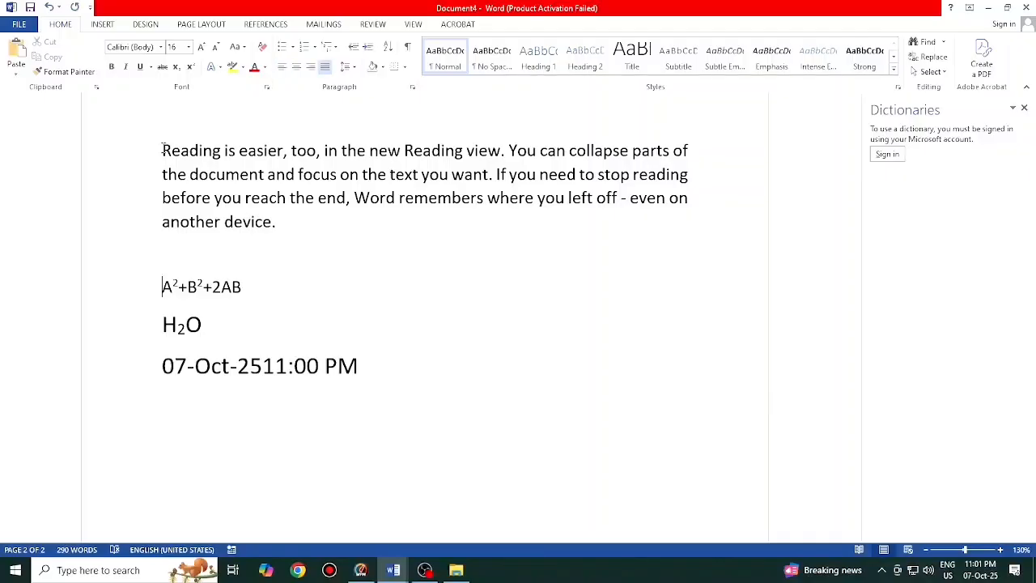
key(ctrl+Up)
key(ctrl+Up)
key(ctrl+Up)
key(ctrl+Down)
key(ctrl+Down)
key(ctrl+Up)
key(ctrl+Up)
key(ctrl+Down)
key(ctrl+Down)
key(ctrl+Down)
key(ctrl+Down)
key(ctrl+Down)
key(ctrl+Down)
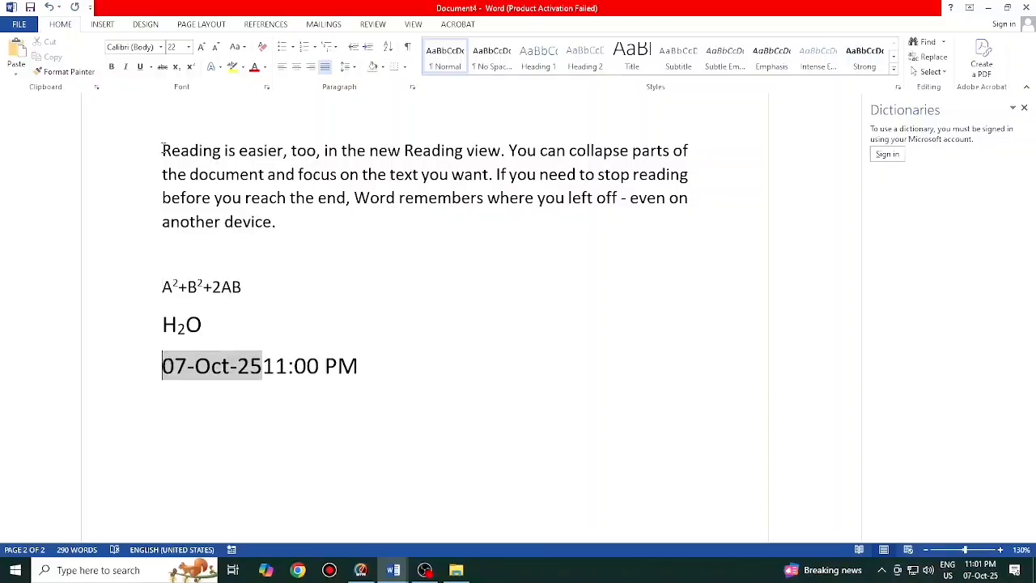
key(ctrl+Up)
key(ctrl+Up)
key(ctrl+Up)
key(ctrl+Up)
key(ctrl+Up)
key(ctrl+Up)
key(ctrl+Up)
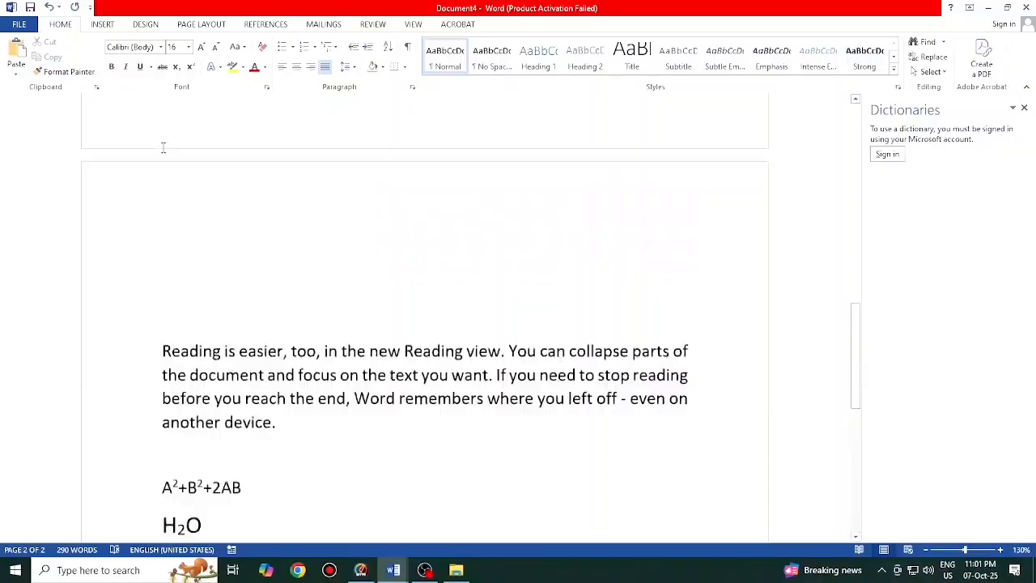
key(ctrl+Up)
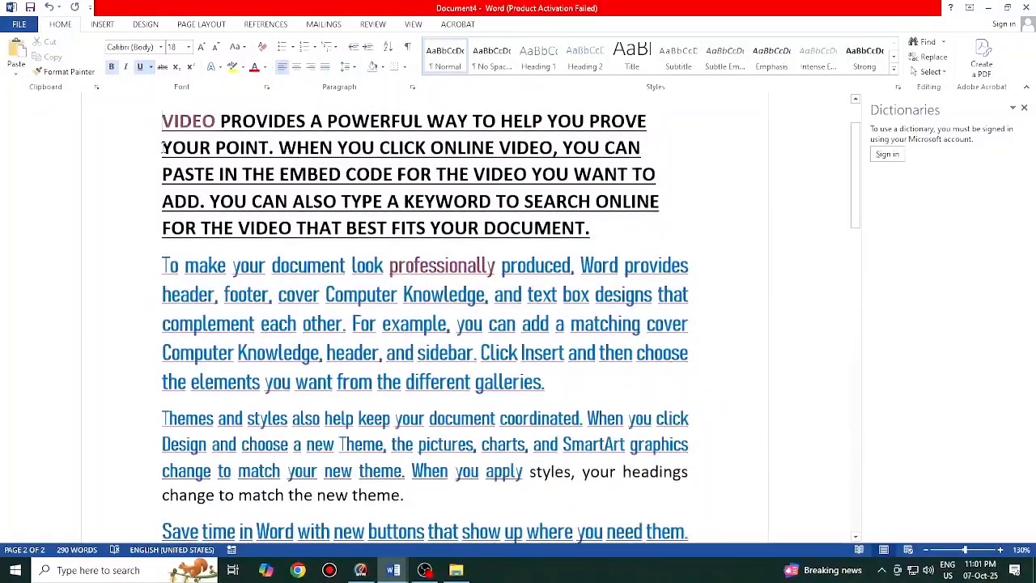
key(ctrl+Down)
key(ctrl+Down)
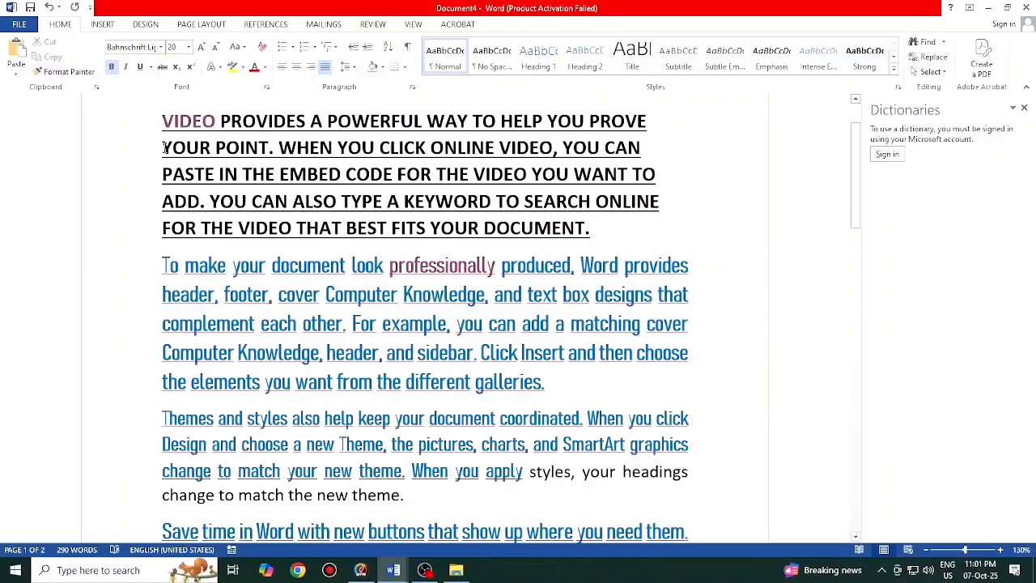
- Place the caret after DOCUMENT. and jump to the line start with Home and Ctrl+Left
key(alt+Tab)
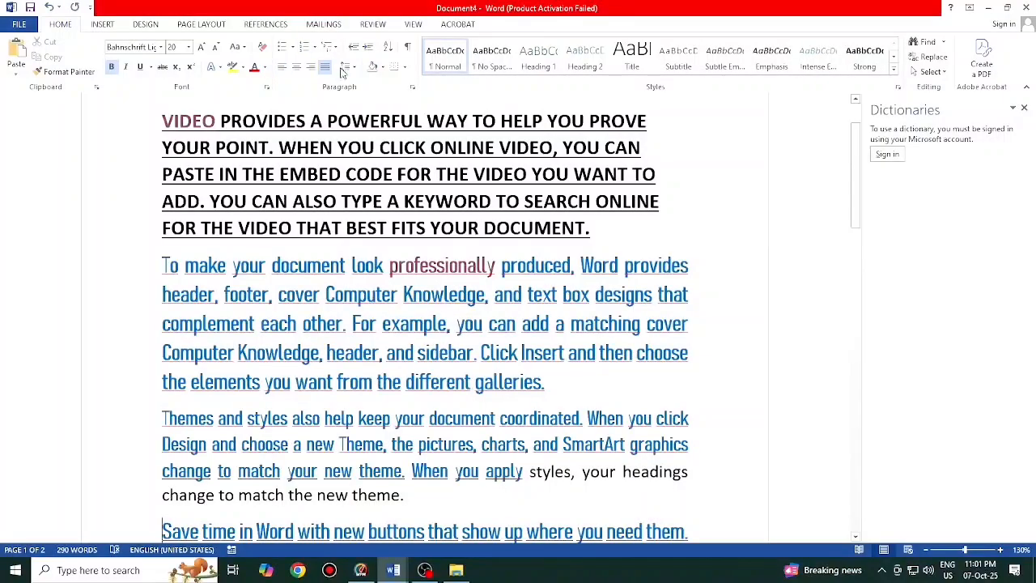
scroll(323, 294, up, 2)
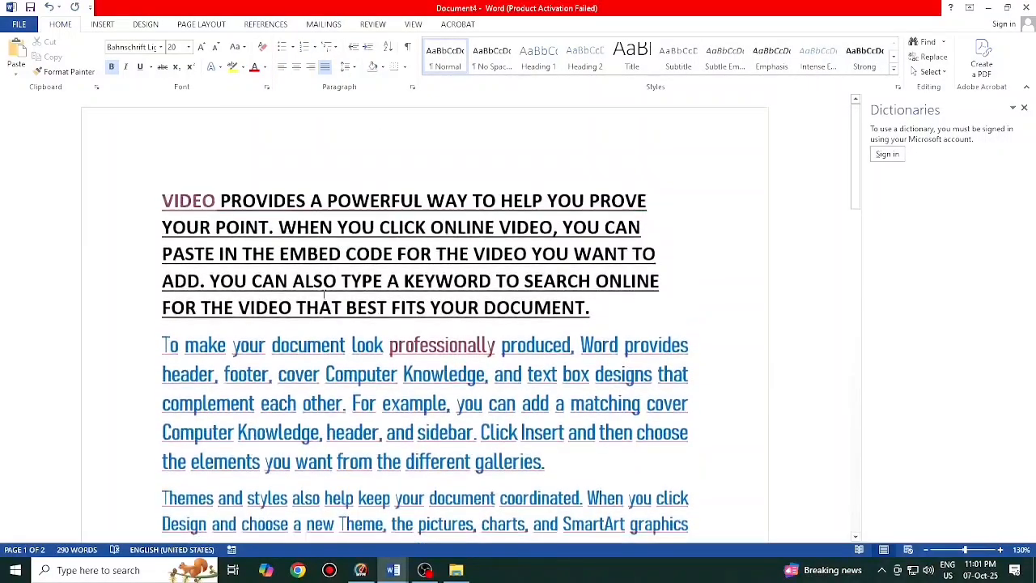
click(602, 307)
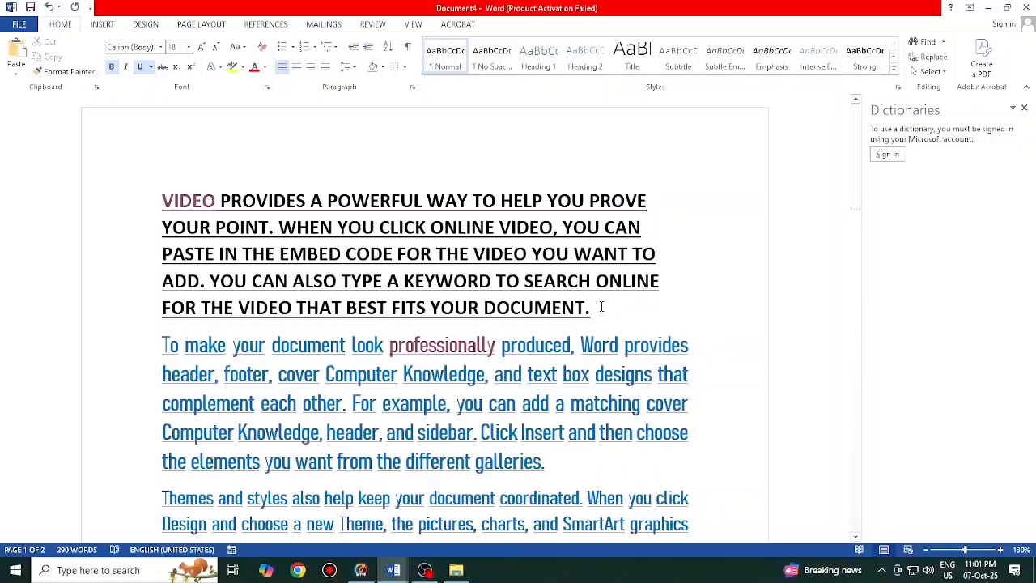
key(Home)
key(ctrl+Left)
key(ctrl+Left)
key(ctrl+Left)
key(ctrl+Left)
key(ctrl+Left)
key(ctrl+Left)
key(ctrl+Left)
key(ctrl+Left)
- Remove the stray HH and JH test letters from the heading's last line
text(HH)
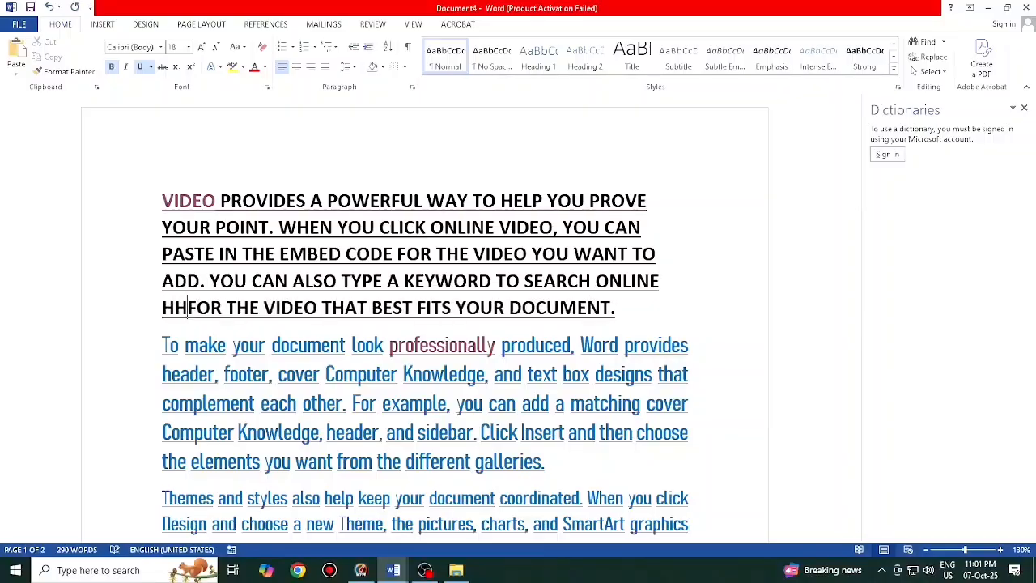
key(BackSpace)
key(BackSpace)
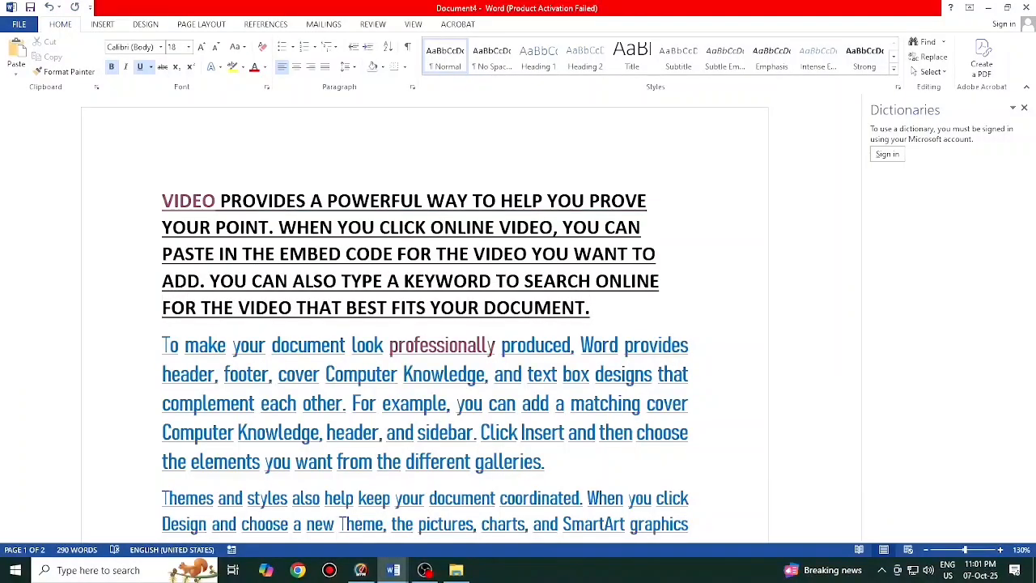
key(End)
text(JH)
key(BackSpace)
key(BackSpace)
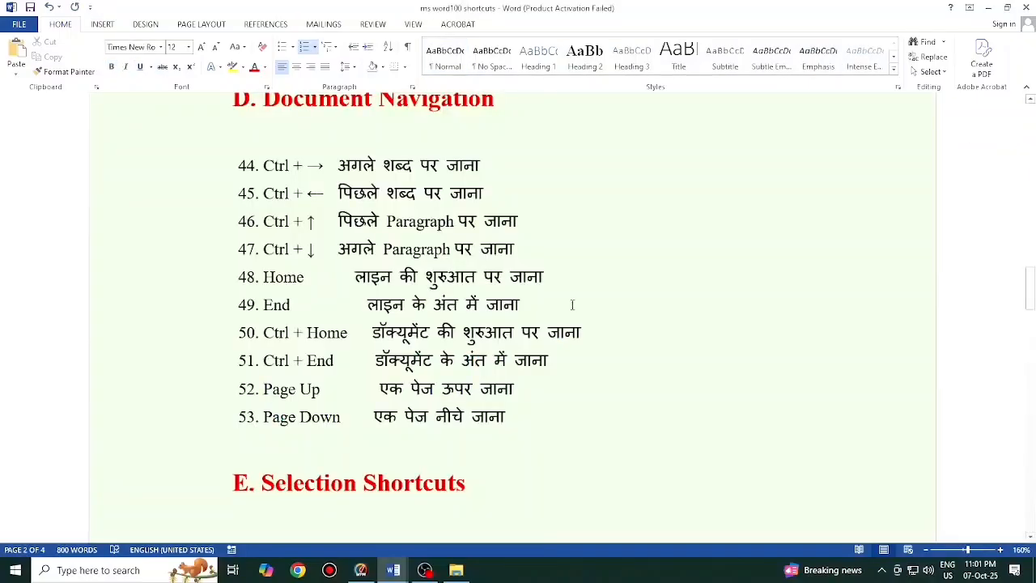
scroll(492, 307, down, 1)
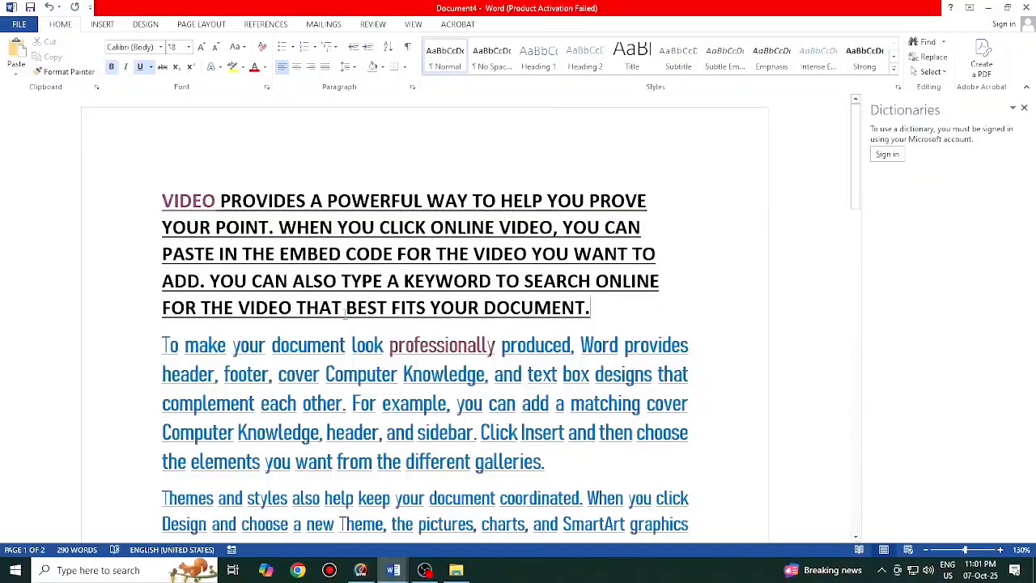
scroll(229, 265, down, 1)
scroll(229, 272, down, 15)
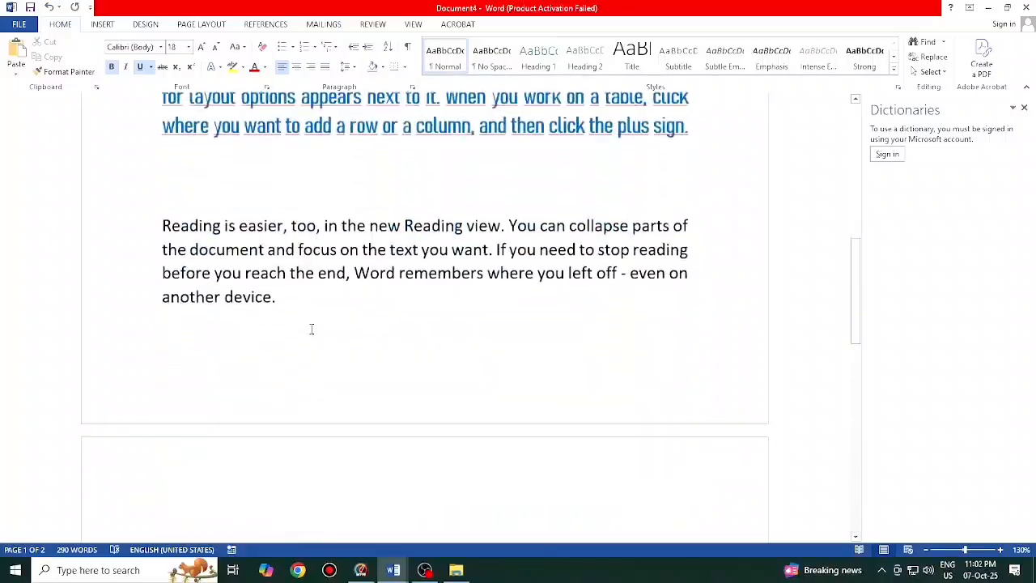
click(380, 171)
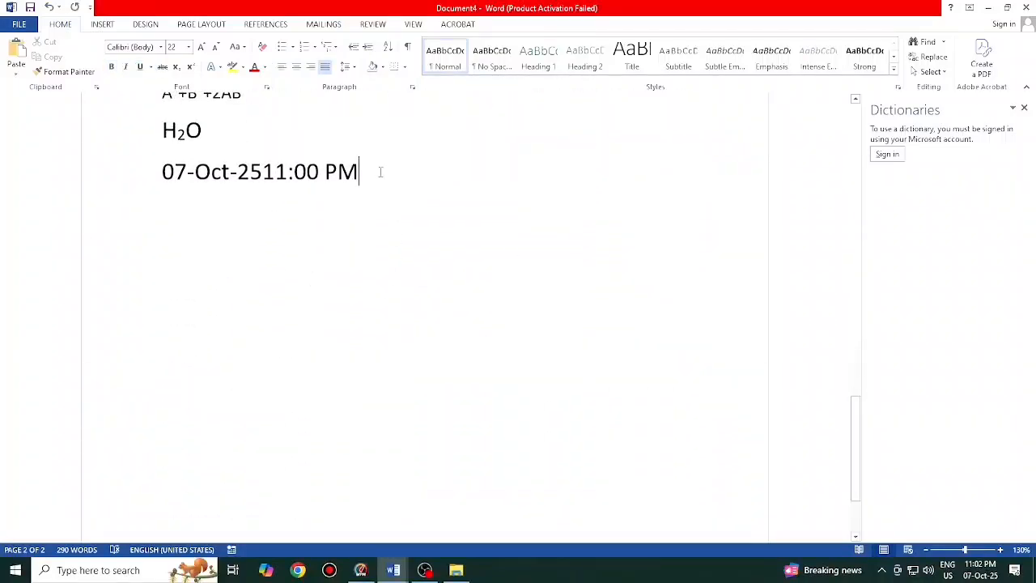
key(ctrl+Home)
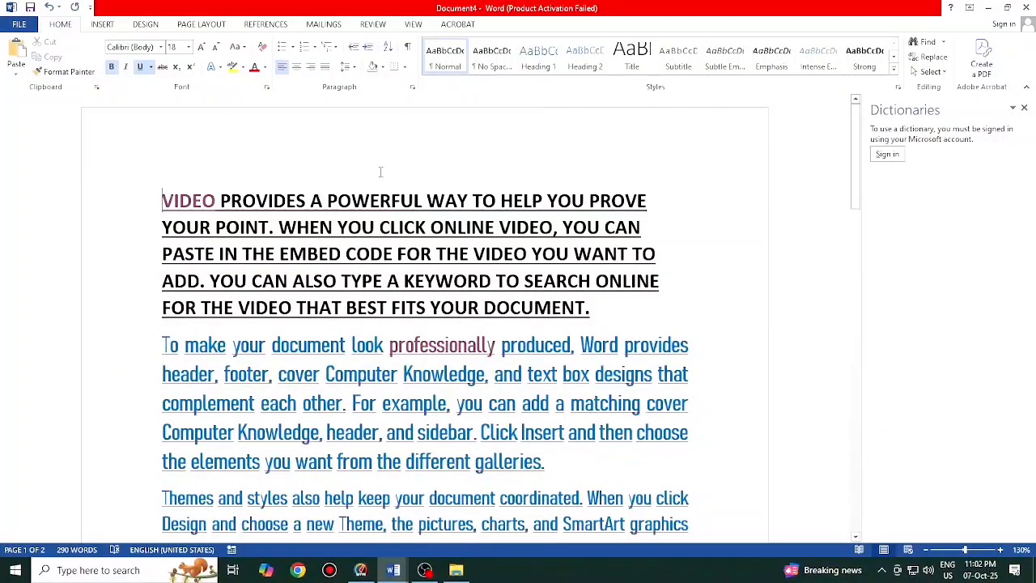
key(ctrl+End)
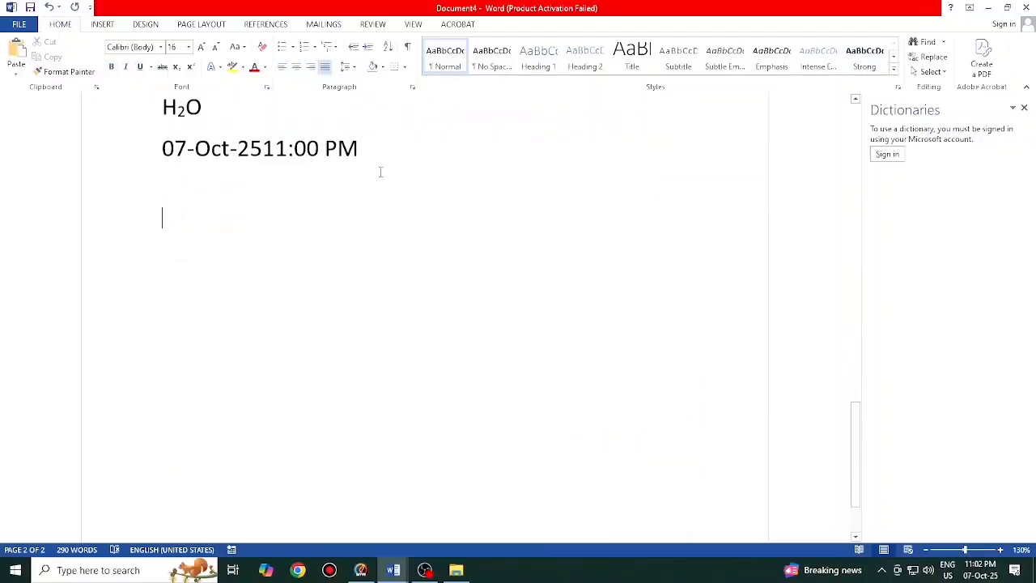
key(ctrl+Home)
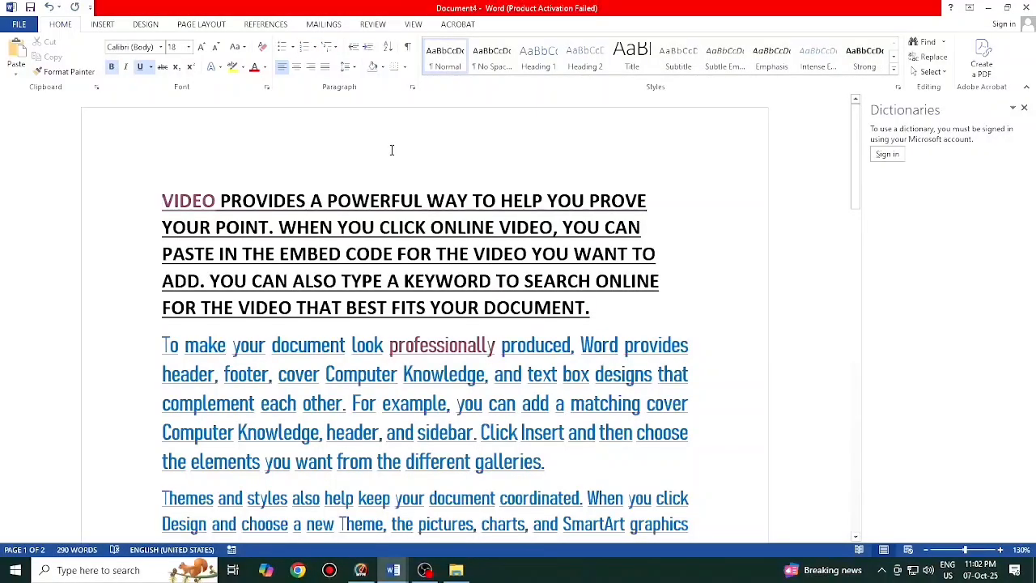
key(Page_Down)
key(Page_Up)
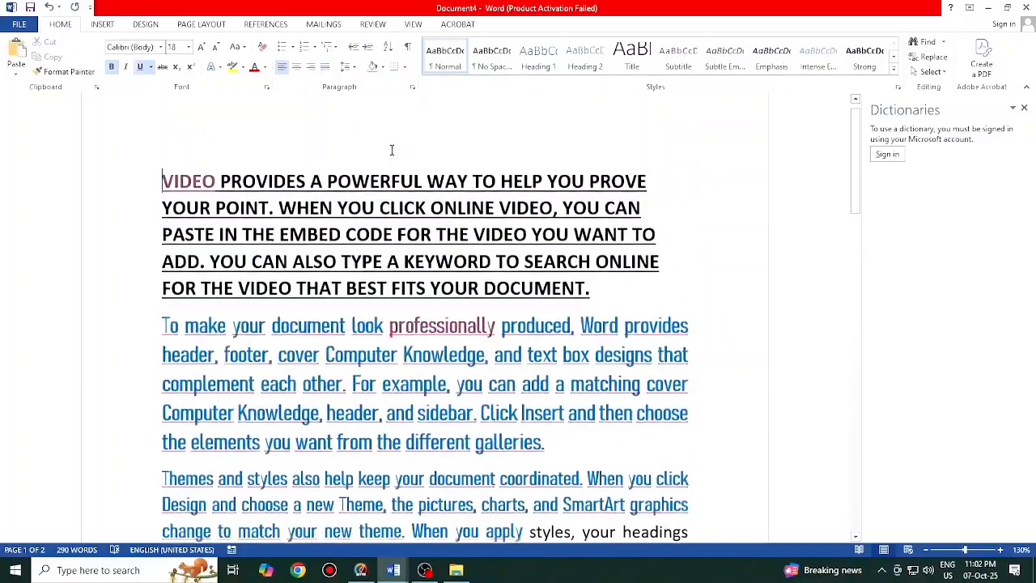
key(Page_Down)
key(Page_Up)
key(Page_Down)
key(Page_Up)
key(Page_Up)
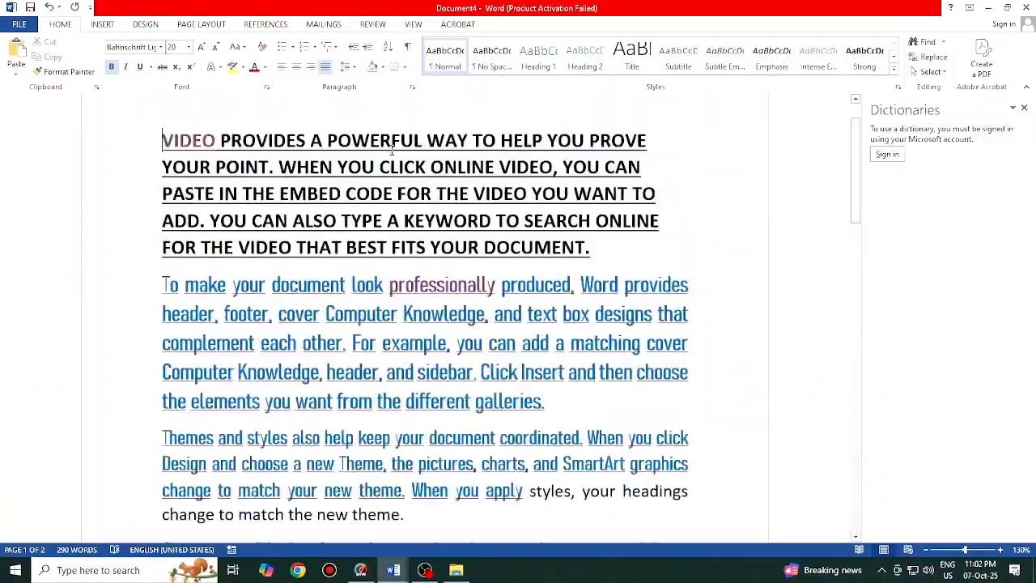
key(alt+Tab)
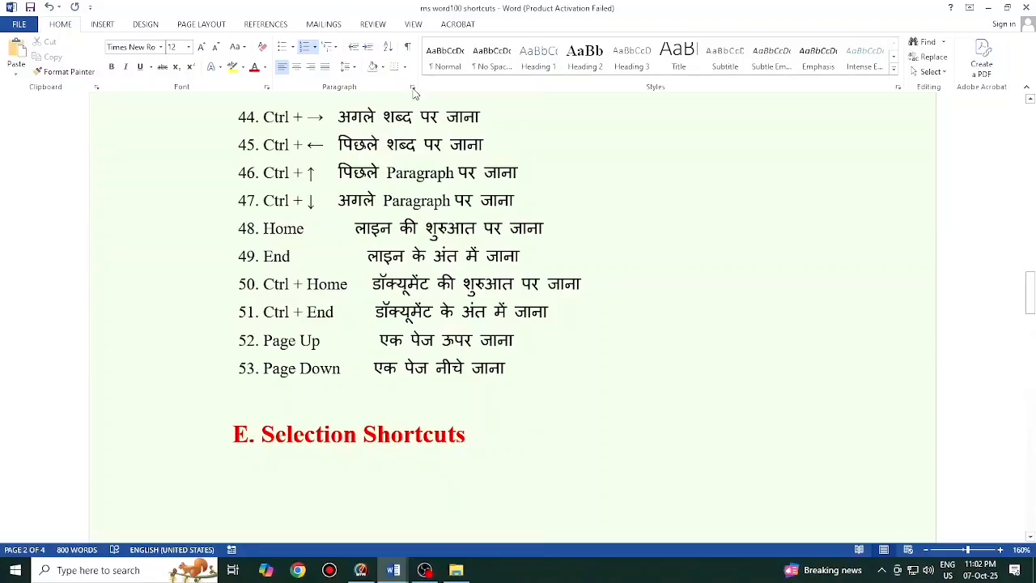
- Locate the selection shortcuts in the list and bring Document4 back to the front
scroll(250, 311, down, 1)
scroll(283, 321, down, 7)
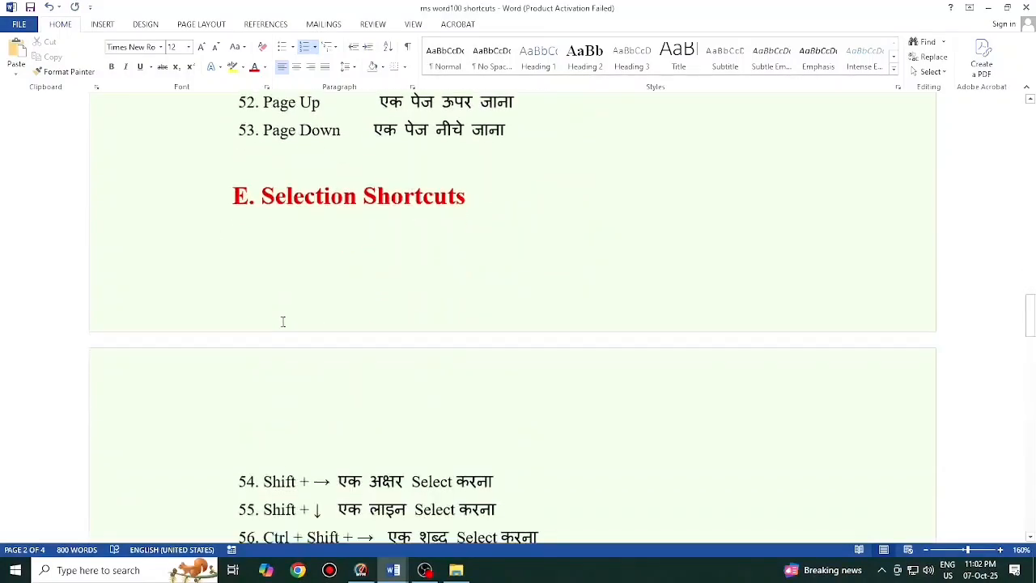
scroll(283, 321, up, 2)
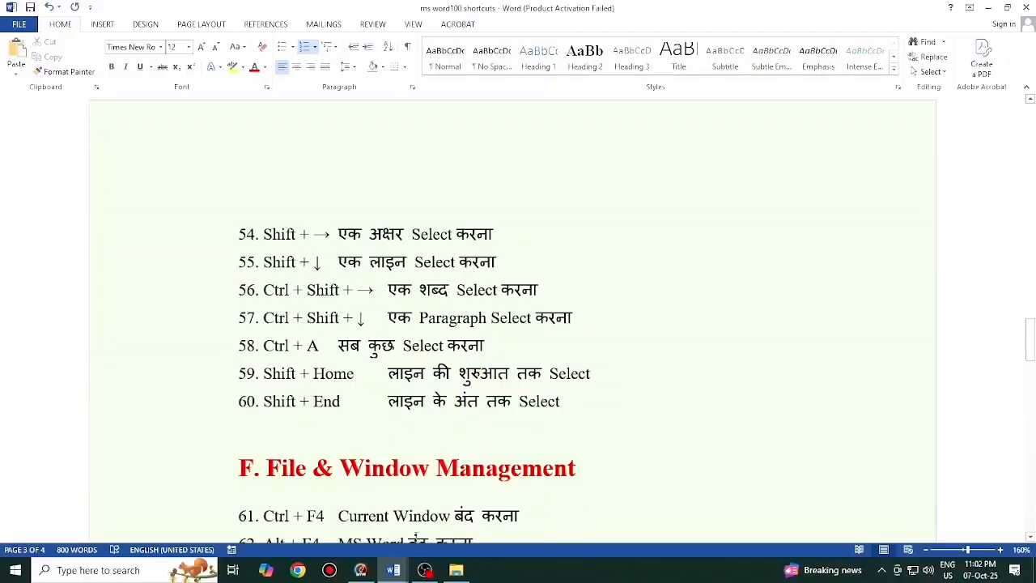
mouse_move(393, 570)
click(462, 528)
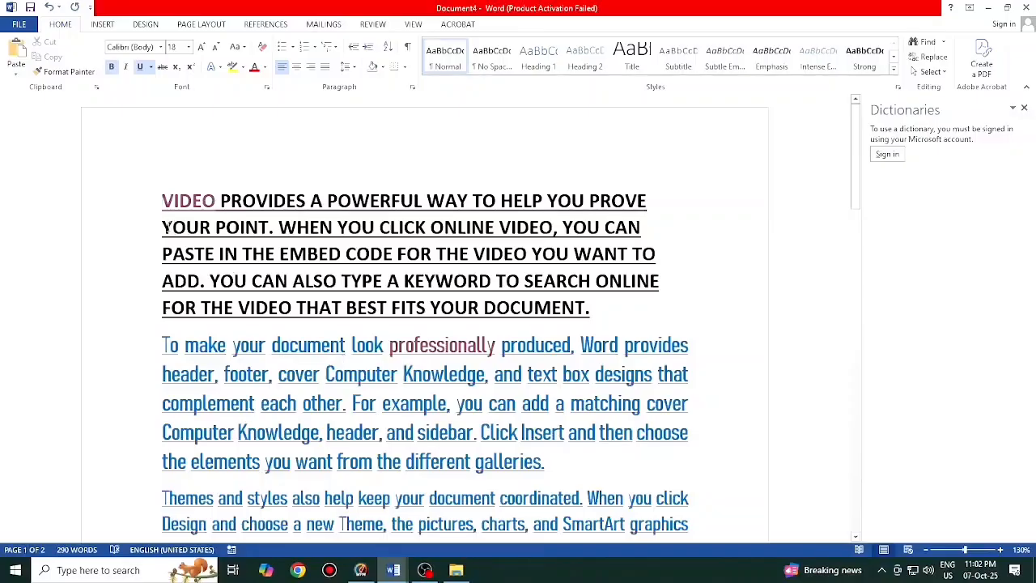
- Extend and shrink a selection at VIDEO by character and by line with Shift+arrows
key(shift+Right)
key(shift+Right)
key(shift+Right)
key(shift+Right)
key(shift+Right)
key(shift+Right)
key(shift+Right)
key(shift+Right)
key(shift+Right)
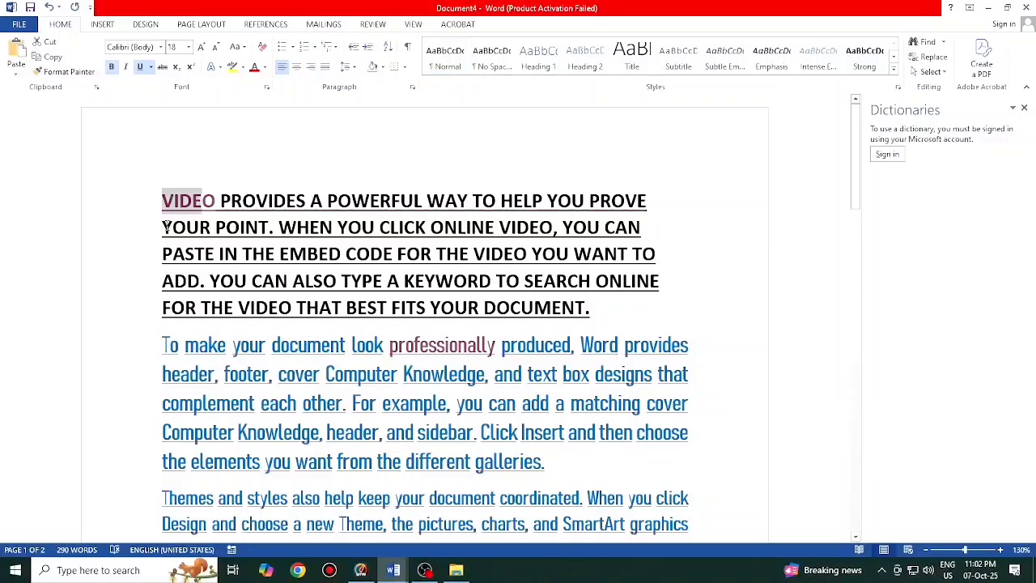
key(shift+Left)
key(shift+Left)
key(shift+Left)
key(shift+Left)
key(shift+Left)
key(shift+Left)
key(shift+Left)
key(shift+Left)
key(shift+Left)
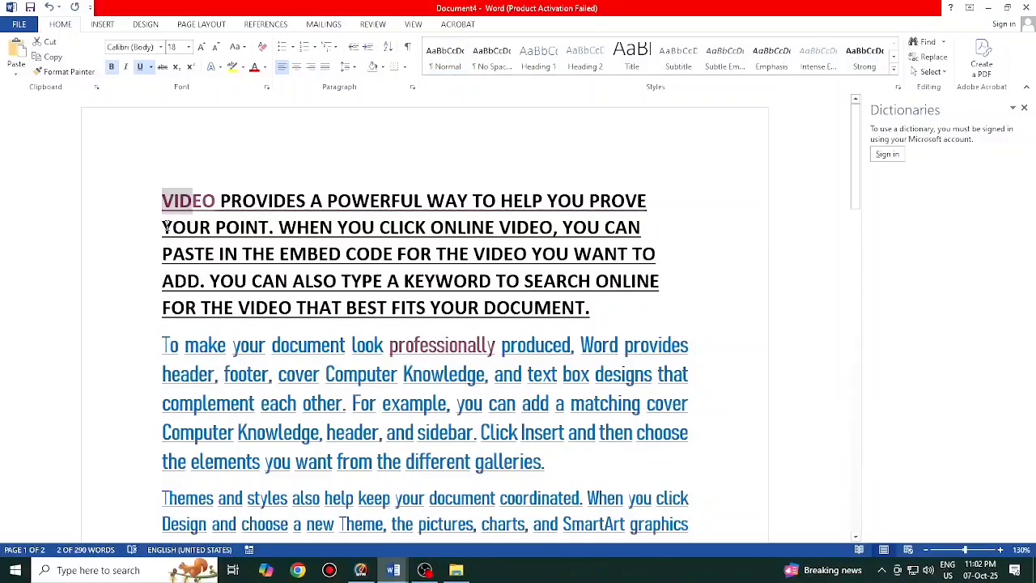
key(shift+Down)
key(shift+Down)
key(shift+Down)
key(shift+Down)
key(shift+Up)
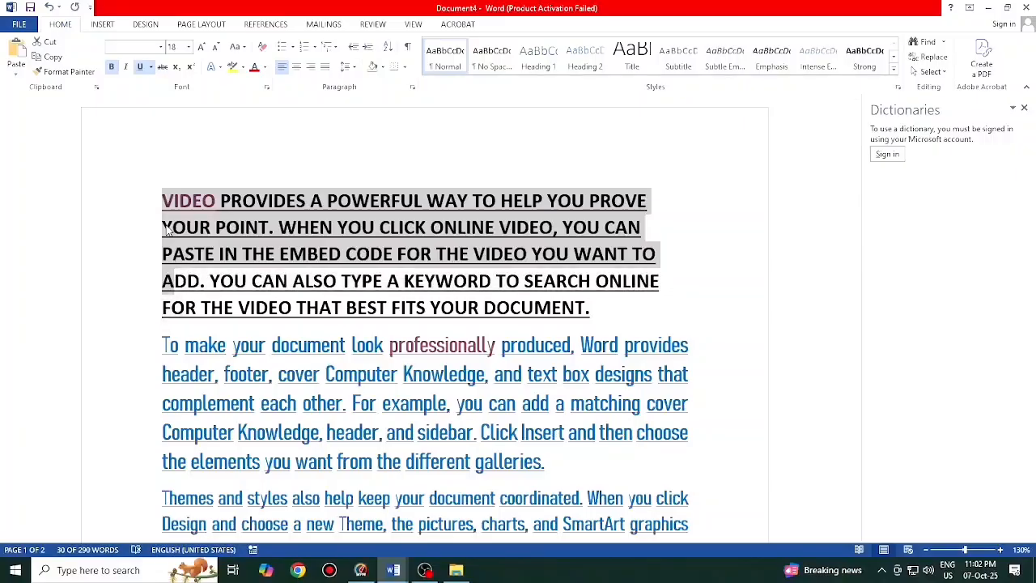
key(shift+Up)
key(shift+Up)
key(shift+Up)
key(shift+Right)
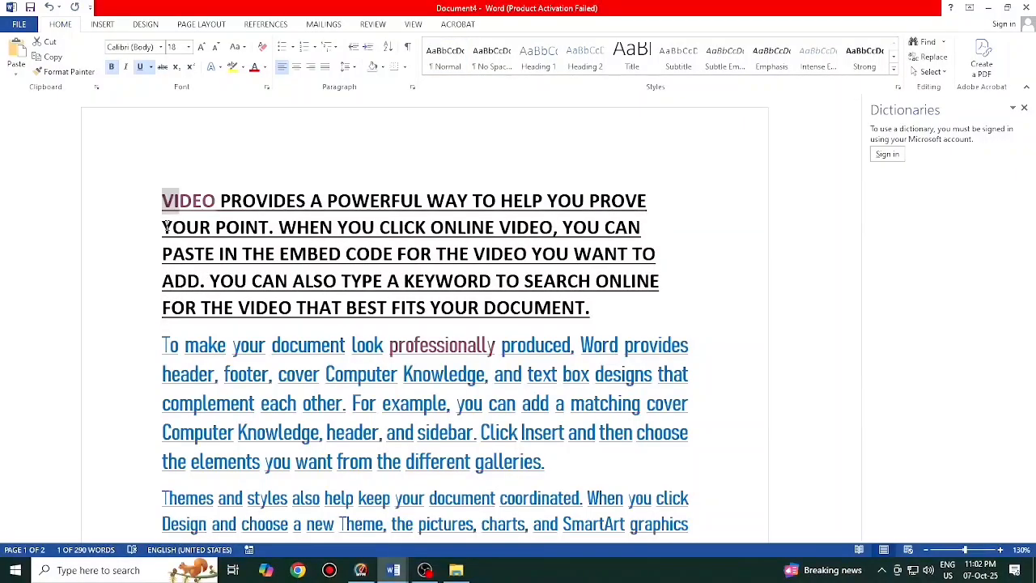
- Extend the selection word by word and paragraph by paragraph, then return to the shortcuts list
key(alt+Tab)
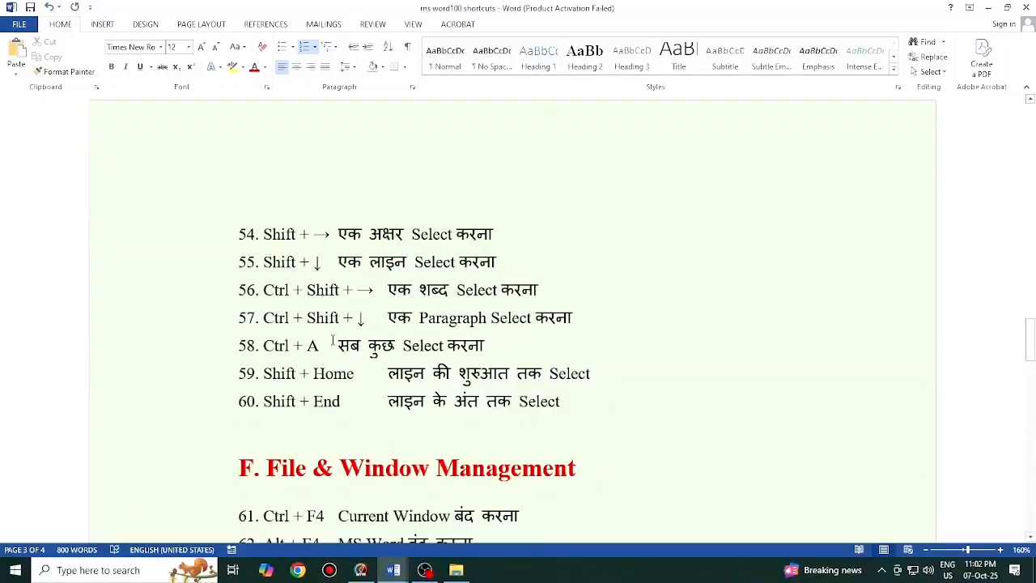
key(alt+Tab)
key(ctrl+shift+Right)
key(ctrl+shift+Right)
key(ctrl+shift+Right)
key(ctrl+shift+Right)
key(ctrl+shift+Right)
key(ctrl+shift+Right)
key(ctrl+shift+Right)
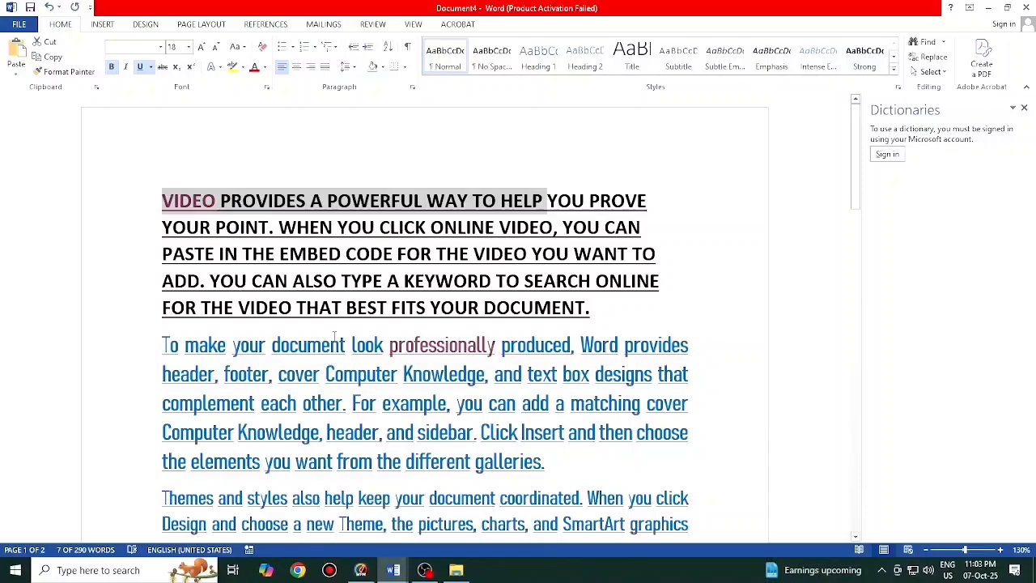
key(ctrl+shift+Down)
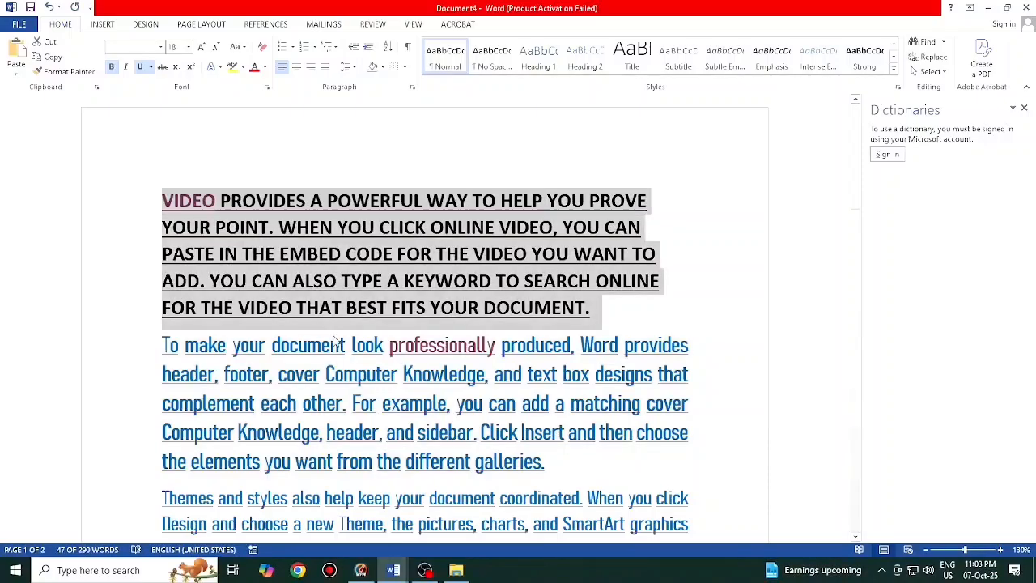
key(ctrl+shift+Down)
key(ctrl+shift+Down)
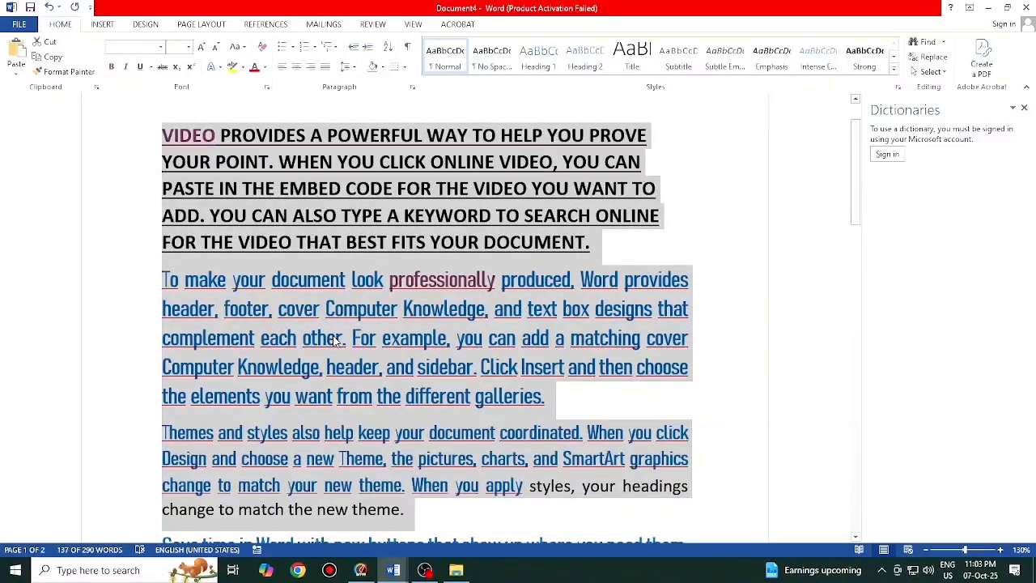
click(393, 570)
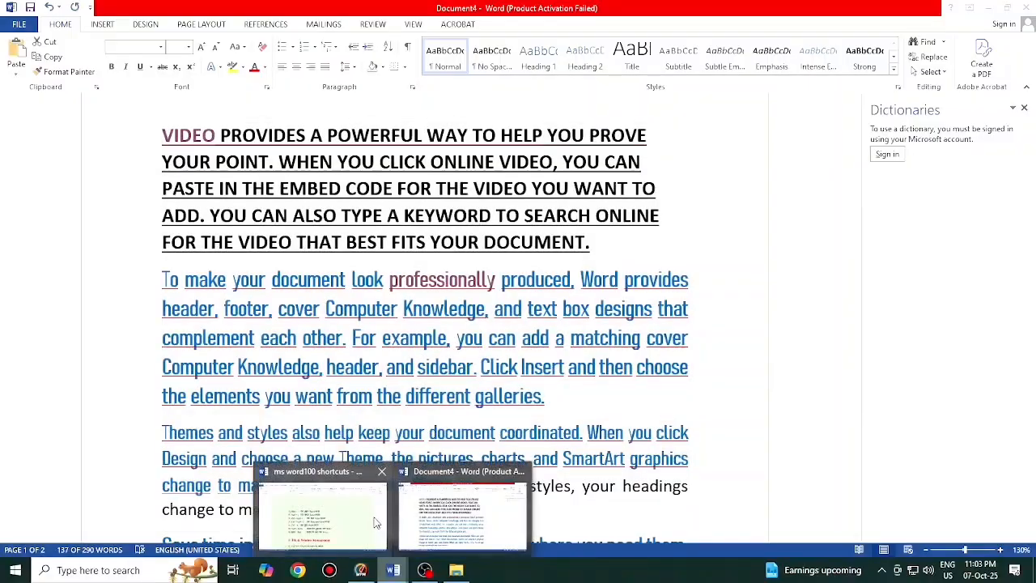
click(375, 522)
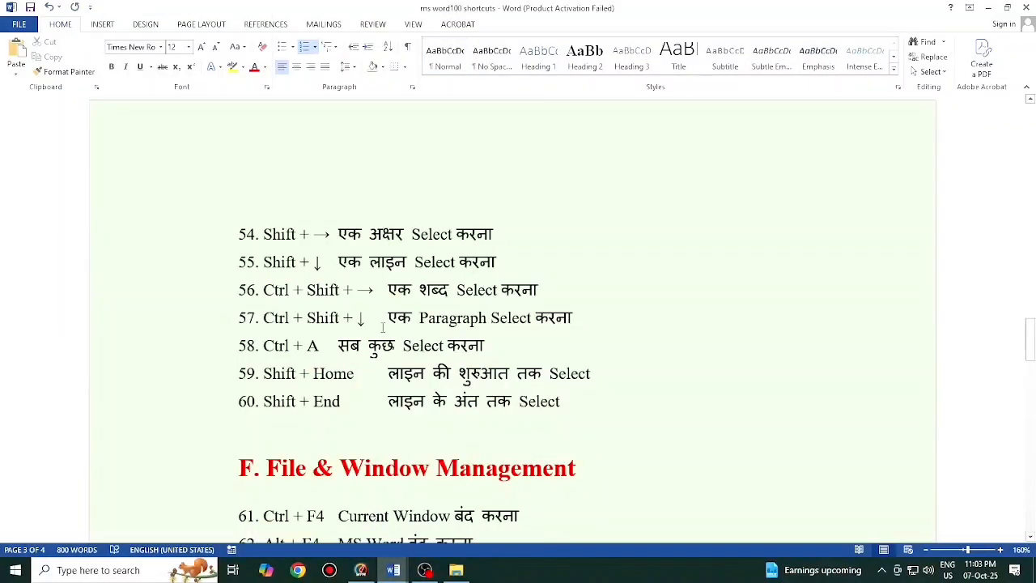
- Select the heading's last lines upward with Shift+Up, then select the paragraph mark after DOCUMENT
scroll(376, 324, down, 1)
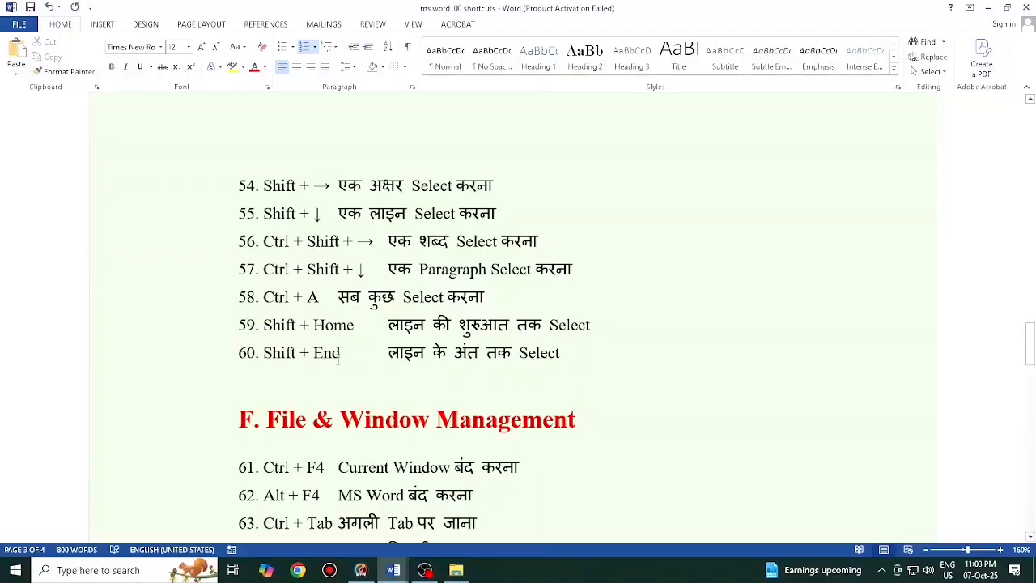
key(alt+Tab)
click(594, 241)
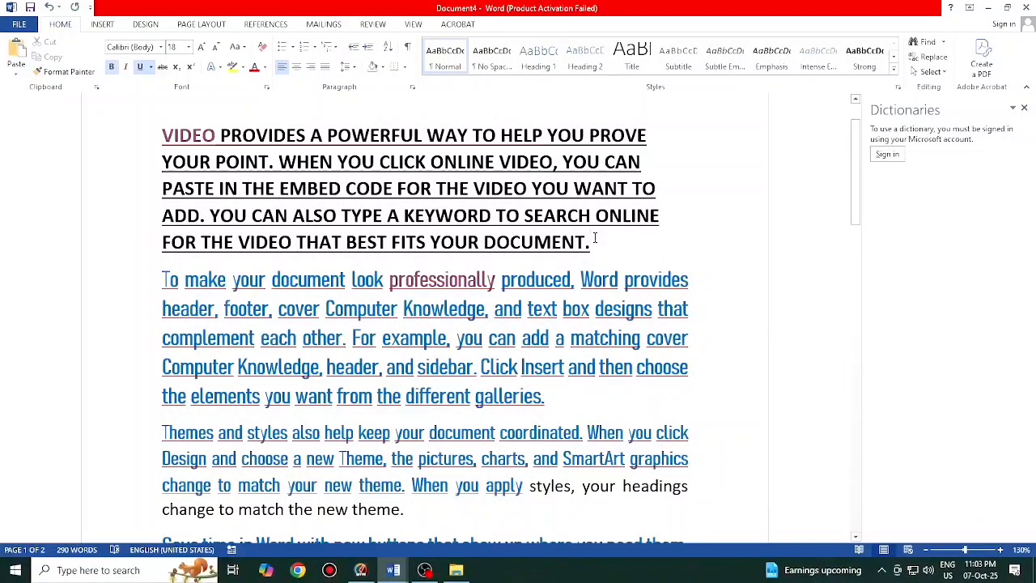
key(shift+Up)
key(shift+Up)
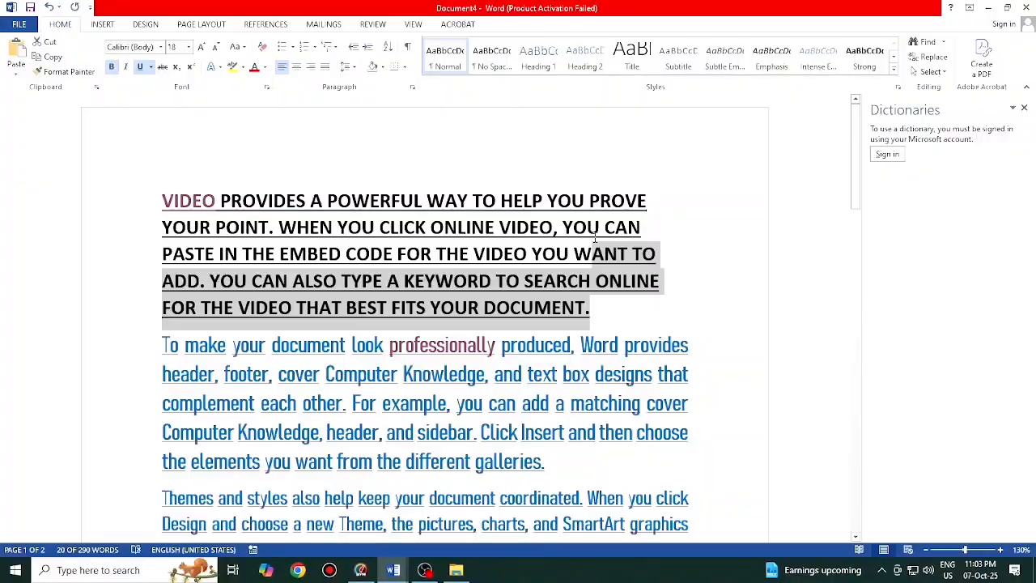
click(595, 315)
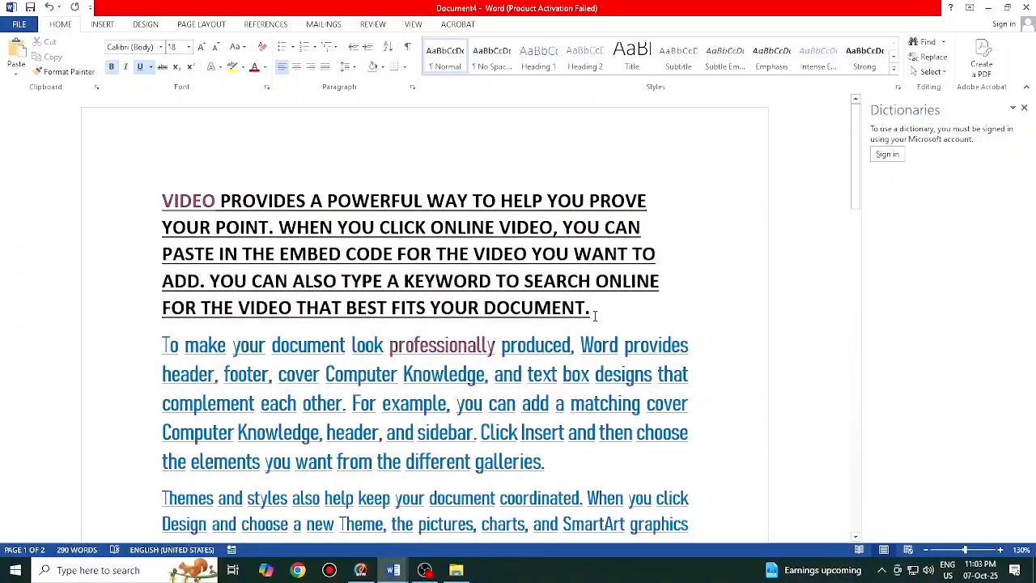
drag(595, 316, 596, 321)
- Select the heading's first line from the start of VIDEO with Shift+End
click(164, 196)
key(shift+End)
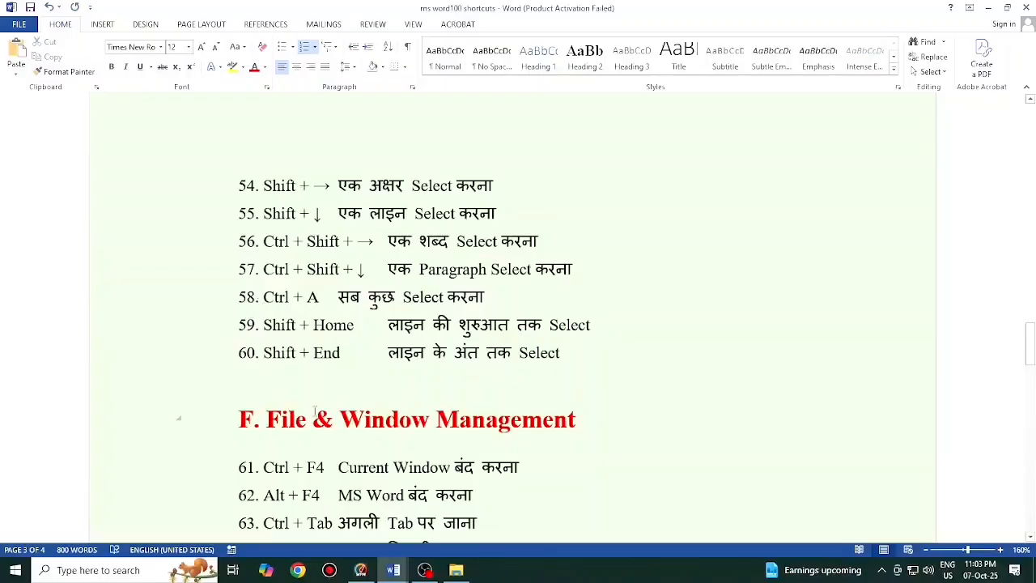
scroll(320, 377, down, 4)
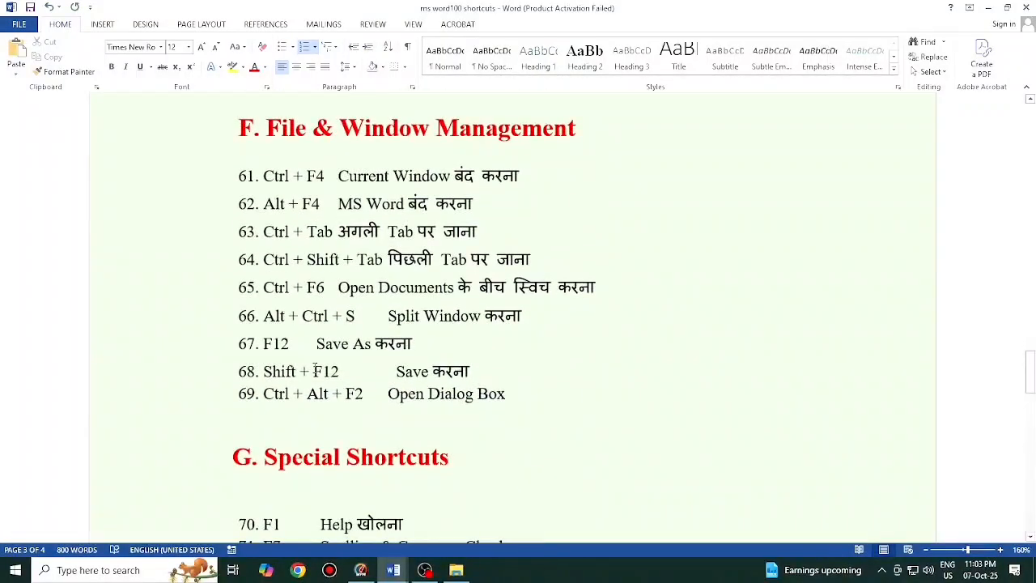
scroll(327, 276, up, 1)
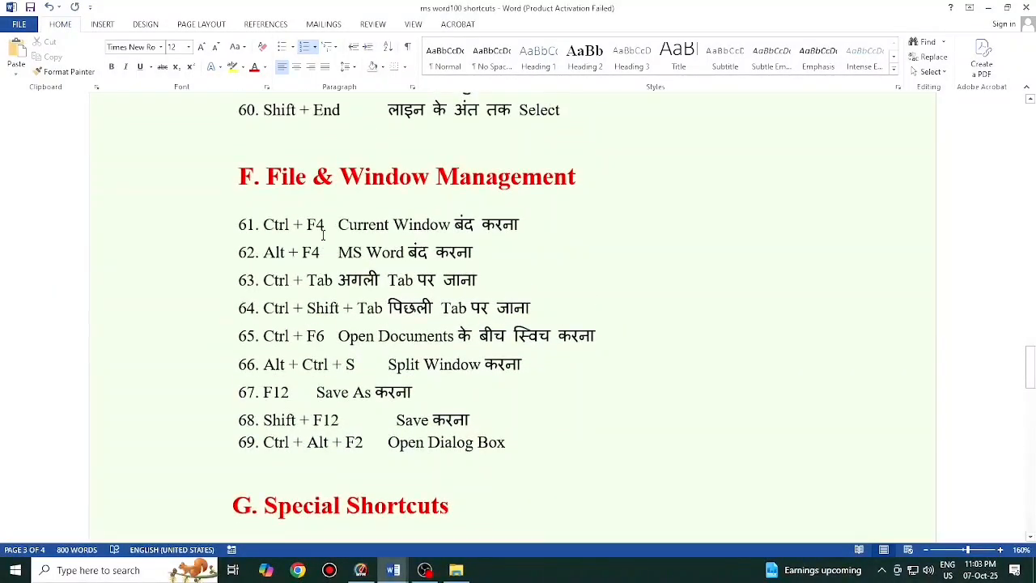
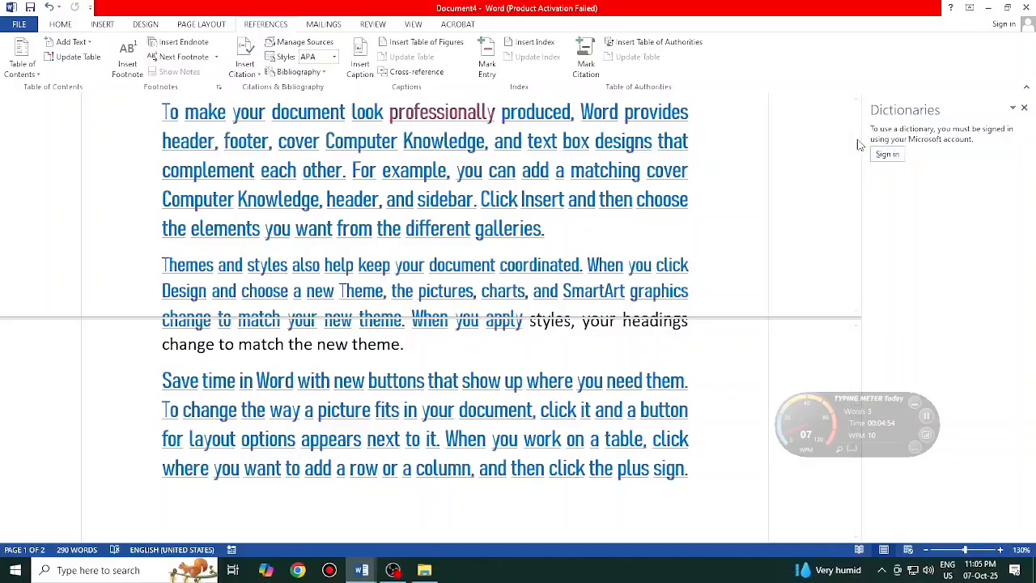
- Merge Document4's split back into a single pane and bring up the ms word100 shortcuts document at section F
mouse_move(856, 138)
mouse_down()
mouse_move(843, 140)
mouse_move(846, 123)
mouse_up()
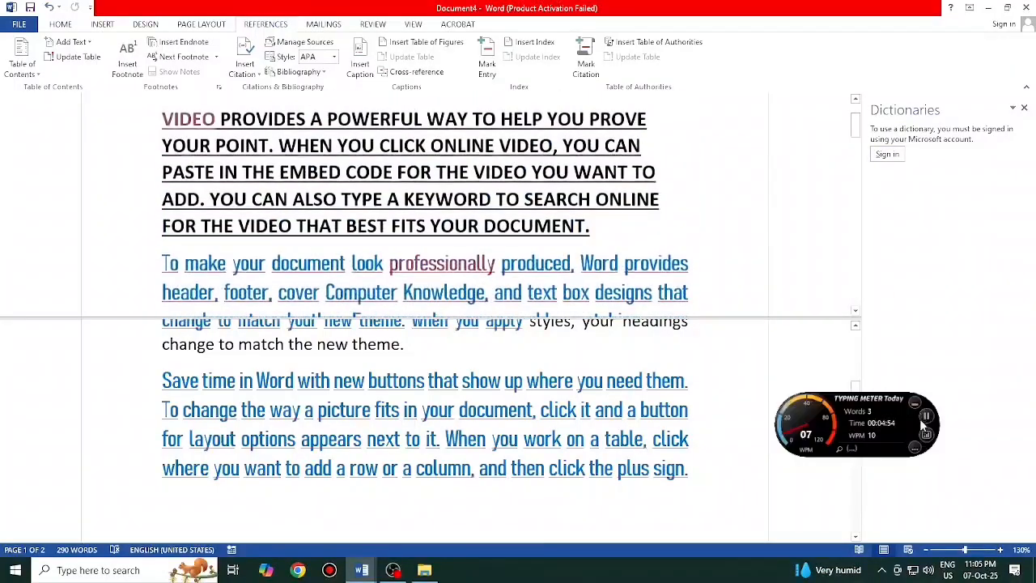
drag(858, 404, 843, 375)
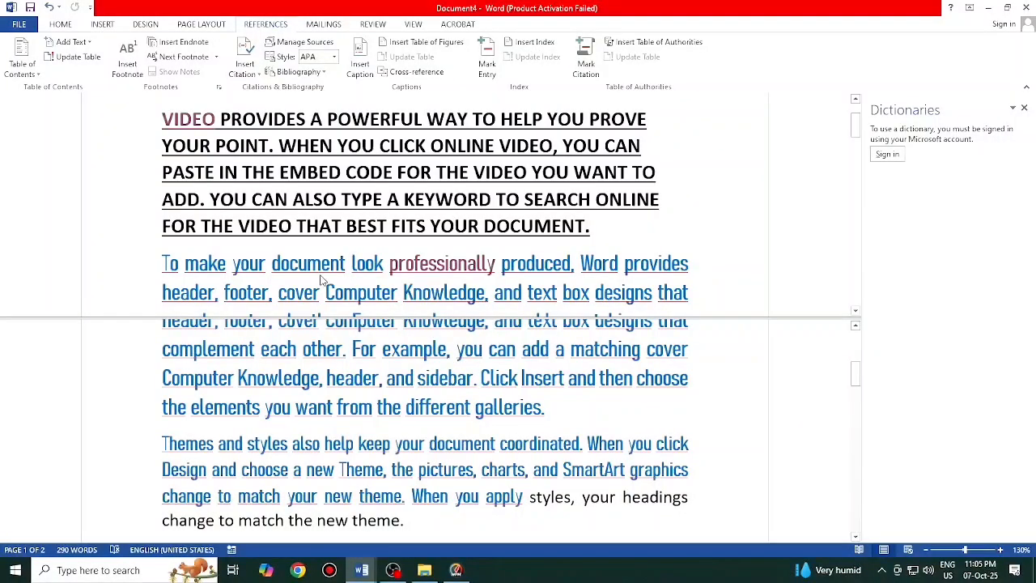
key(alt+shift+c)
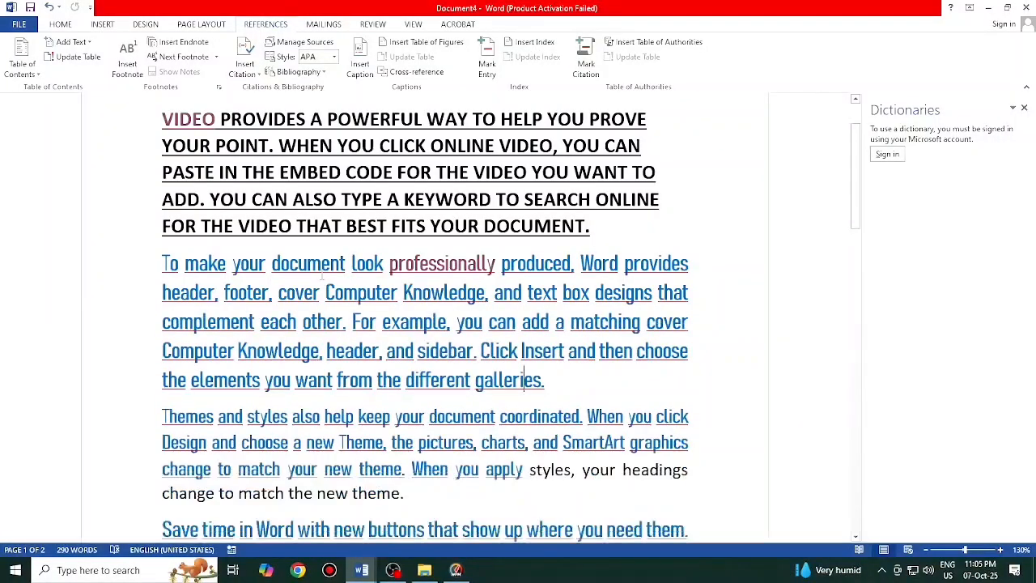
key(alt+Tab)
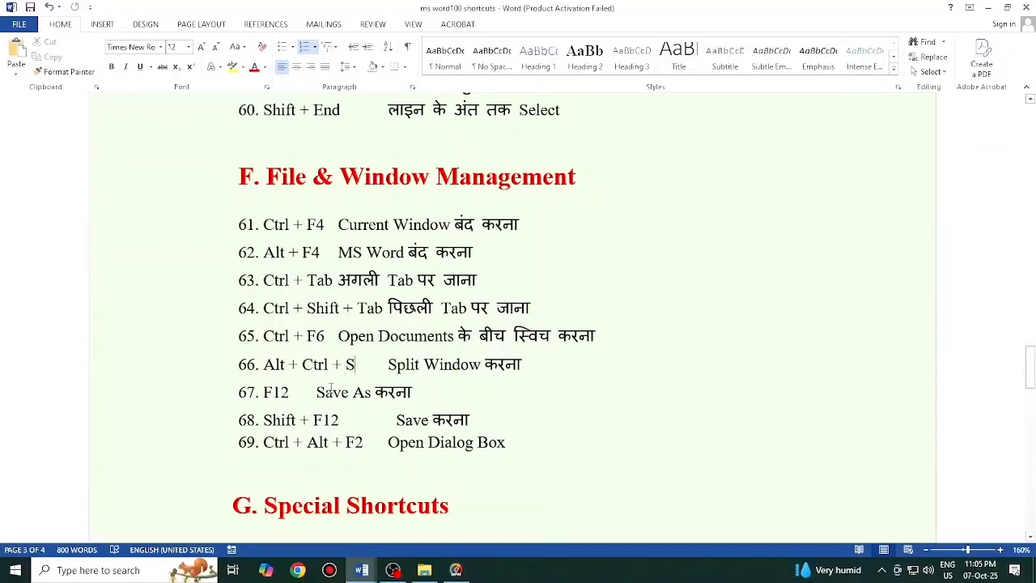
- Save the ms word100 shortcuts document to Downloads under its existing file name
key(F12)
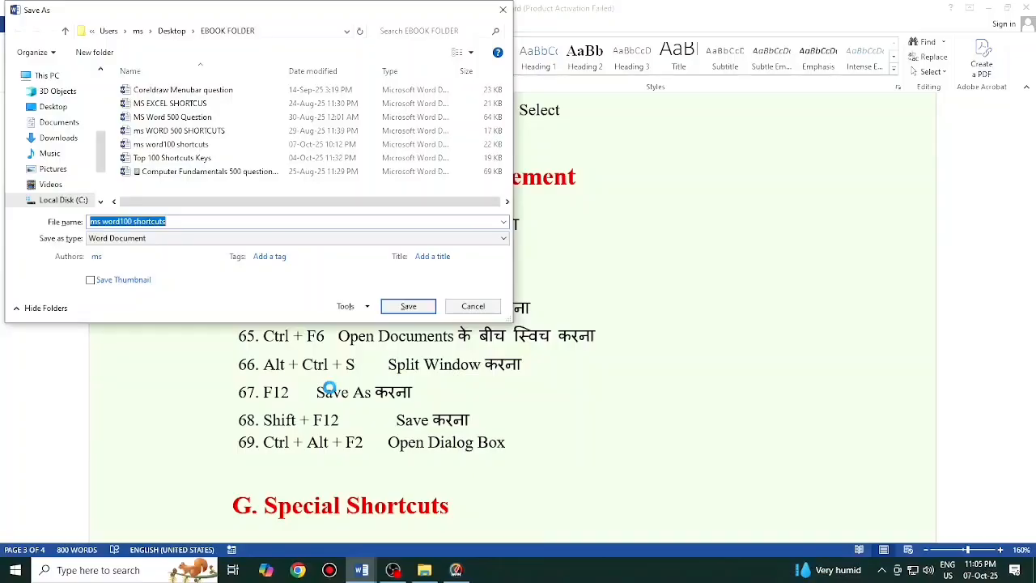
click(58, 140)
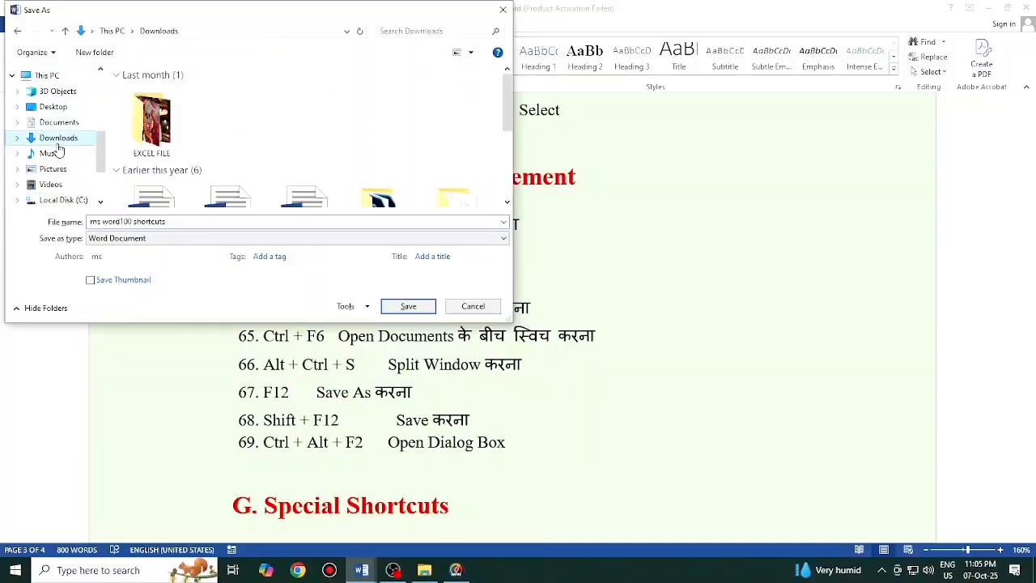
click(177, 221)
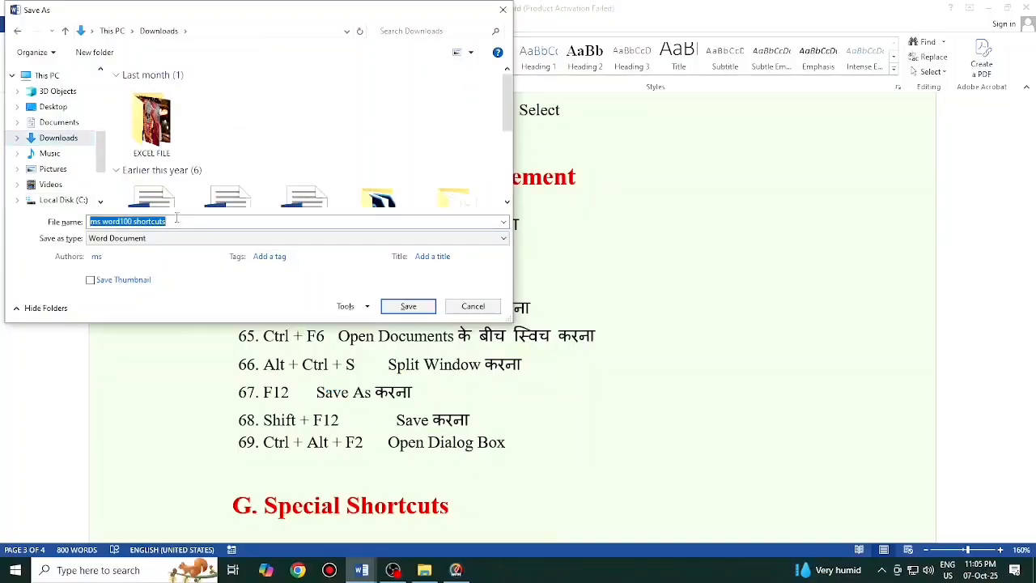
click(409, 307)
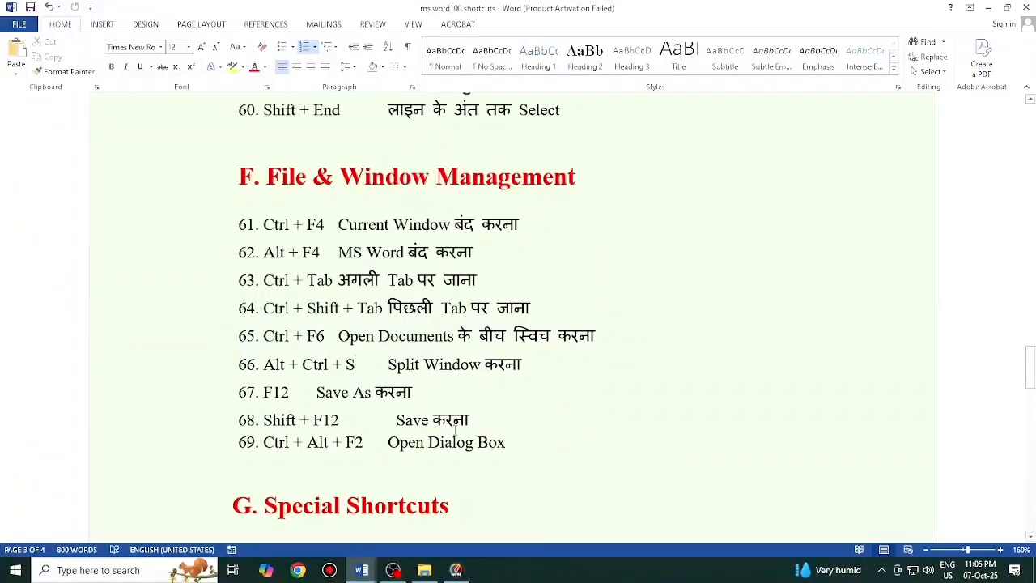
- Place the cursor below item 69, then bring up the Open dialog and close it unused
mouse_move(364, 569)
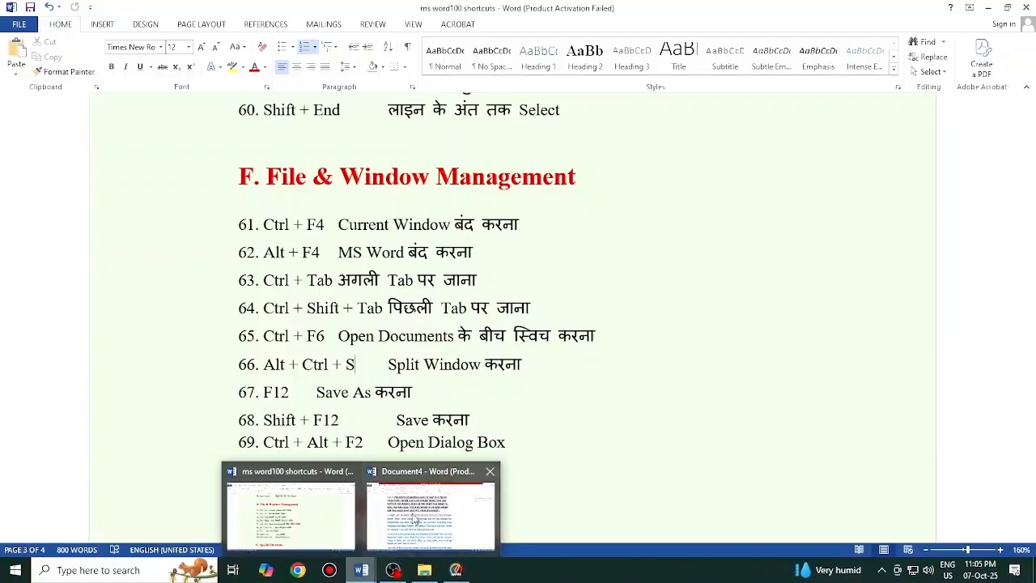
click(381, 416)
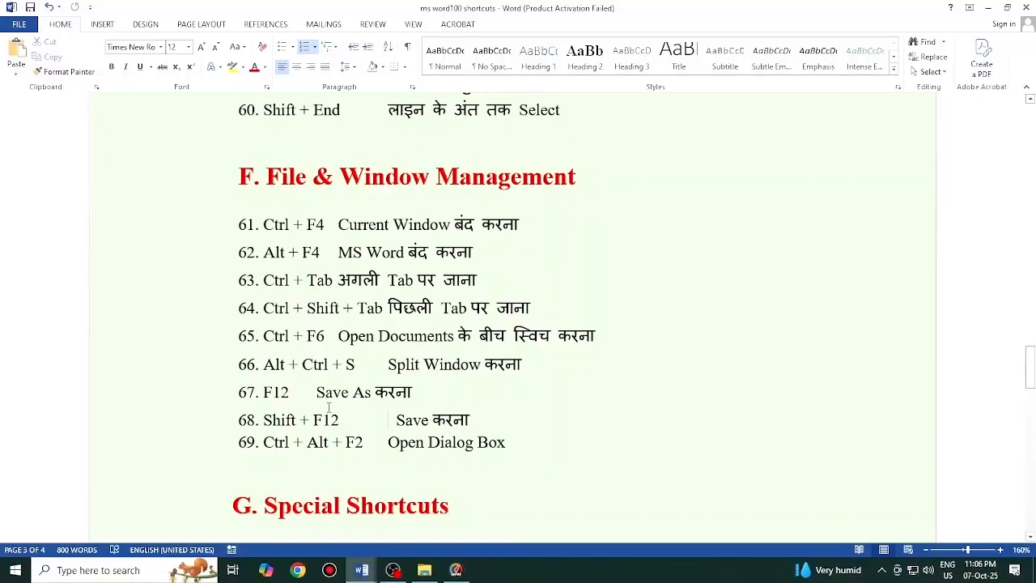
click(298, 456)
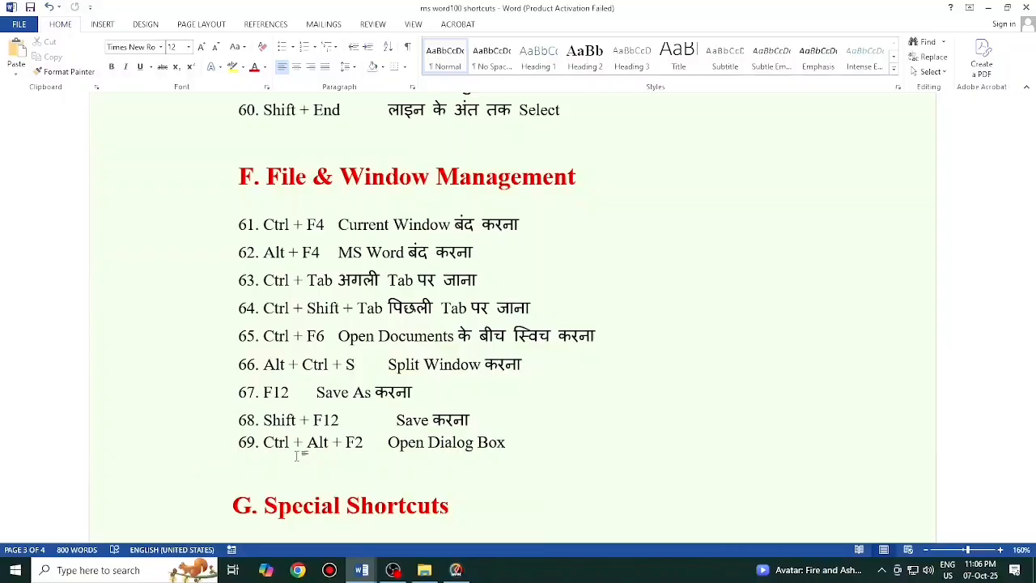
key(ctrl+alt+F2)
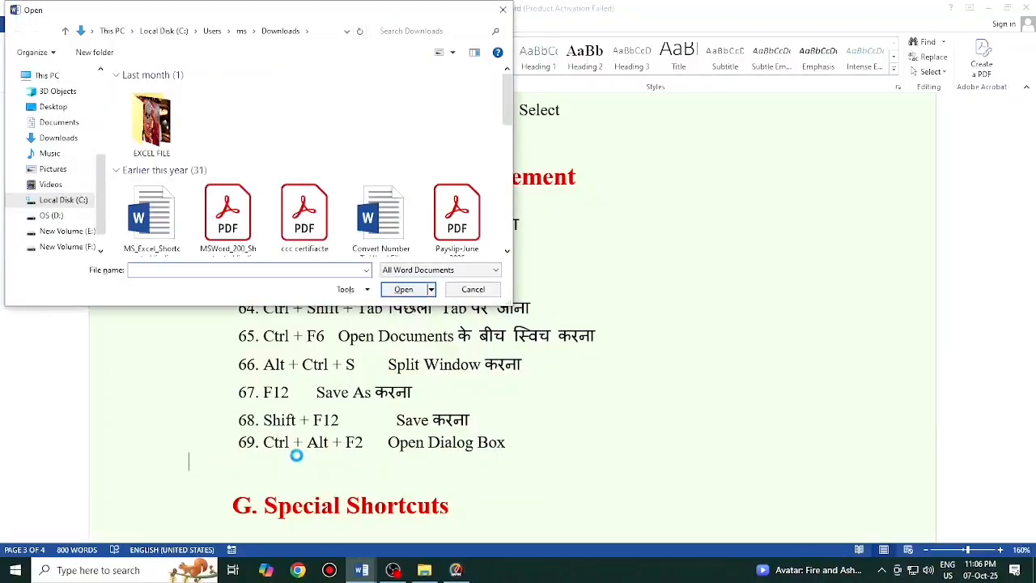
click(503, 10)
- Scroll down the shortcuts list, then open Word's Help and close it again
scroll(485, 418, down, 3)
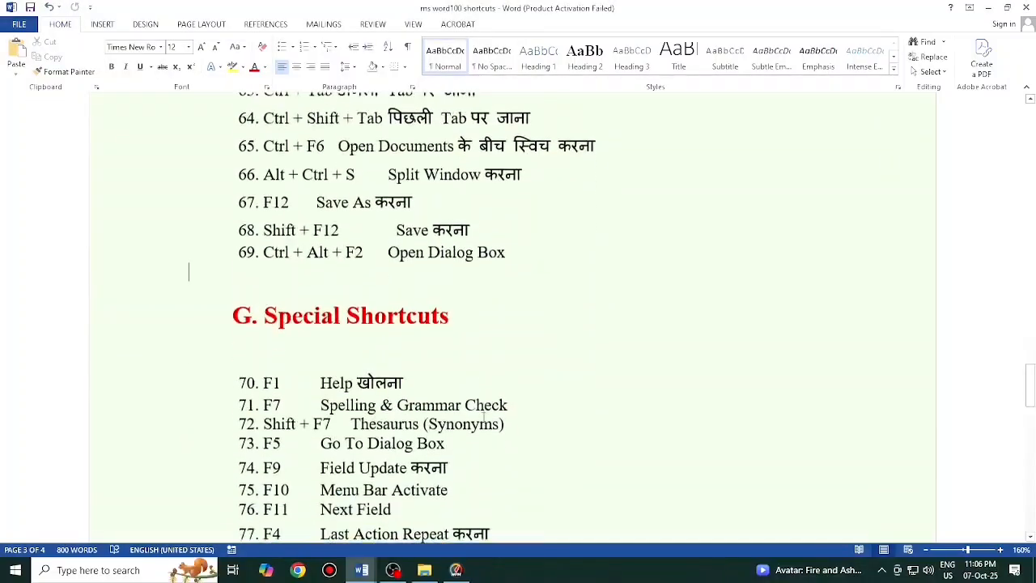
scroll(484, 418, down, 2)
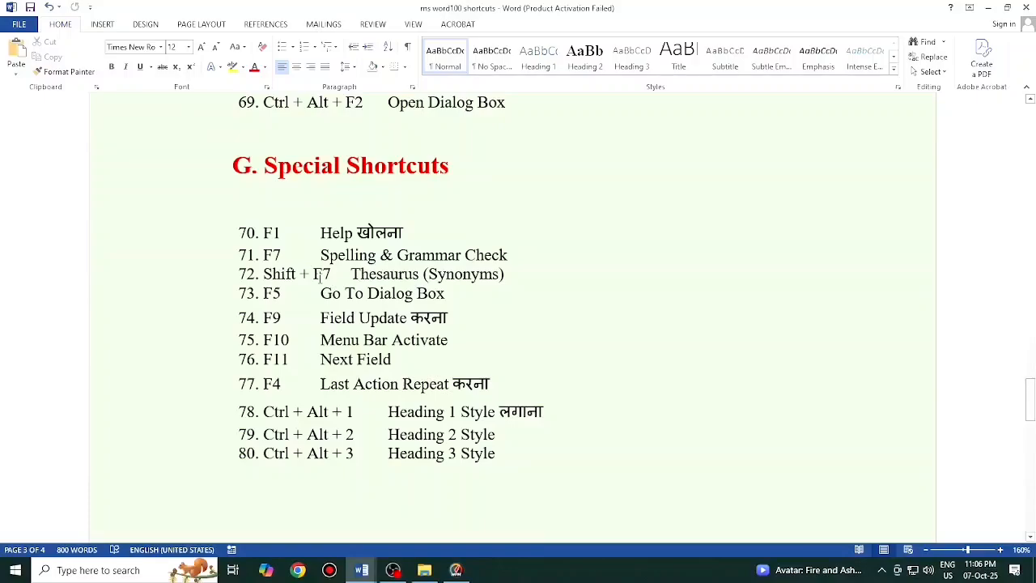
key(F1)
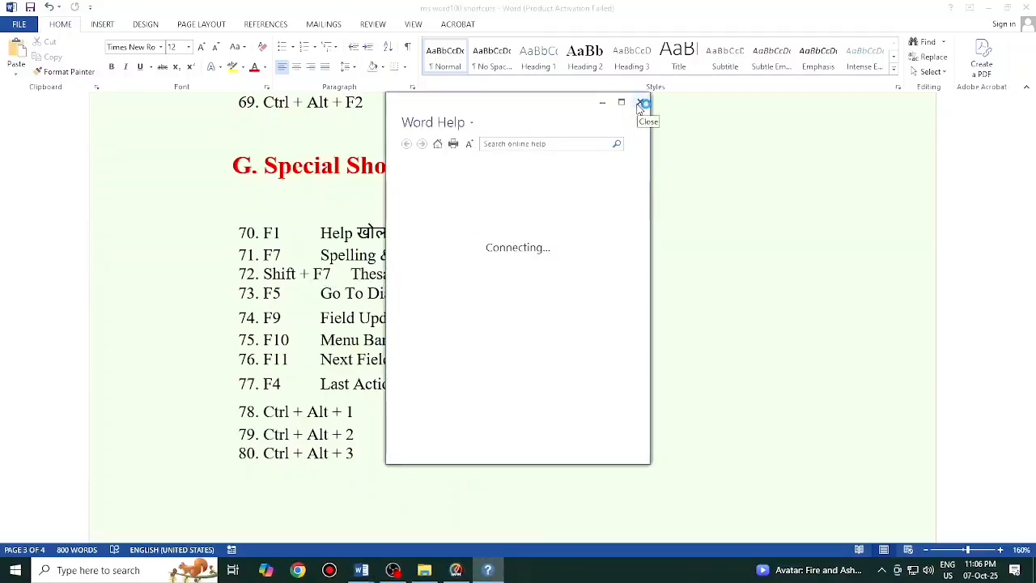
click(641, 103)
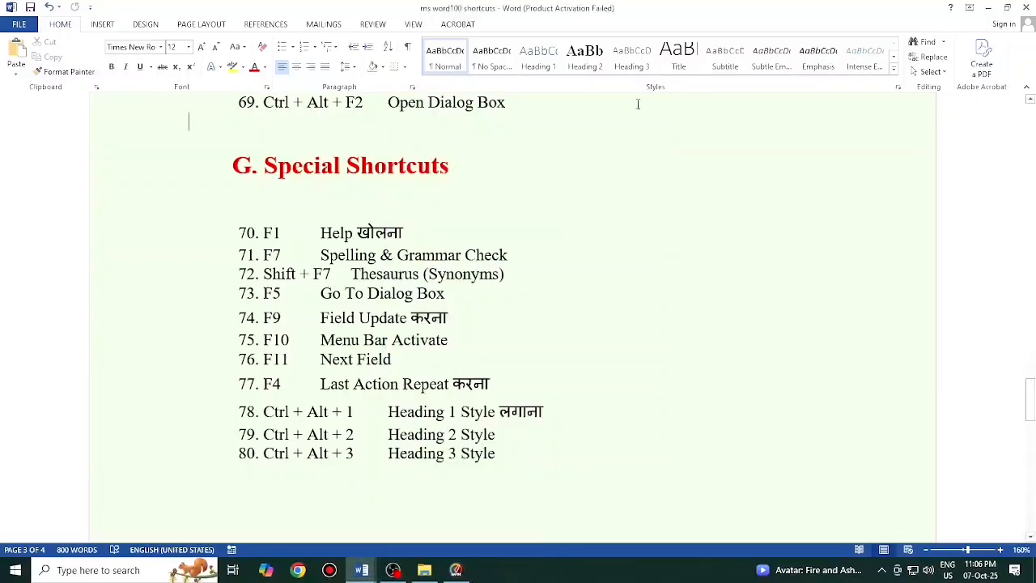
- Run a spelling and grammar check from the word Spelling, dismiss the completion notice, and go to Document4
click(350, 257)
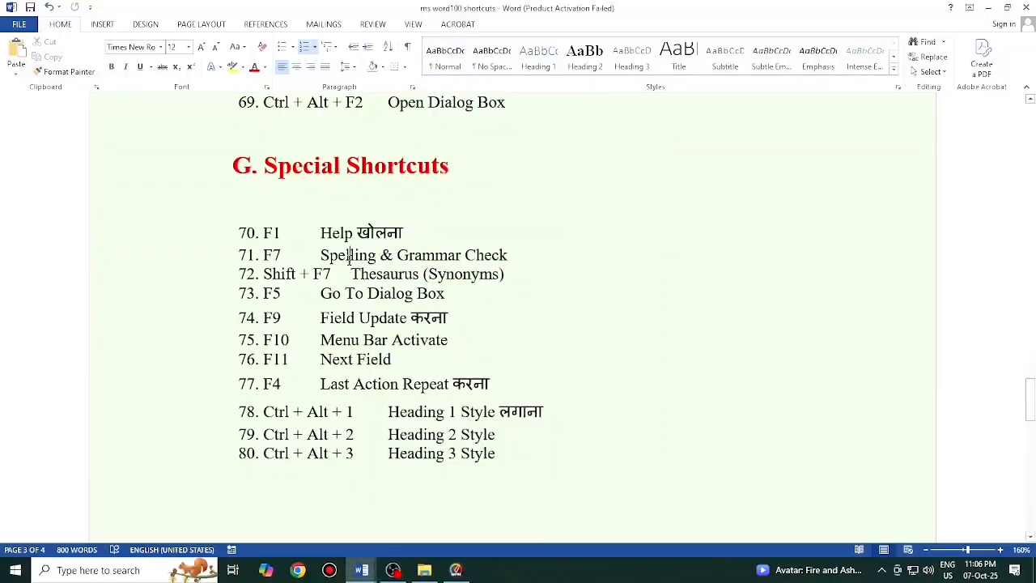
key(F7)
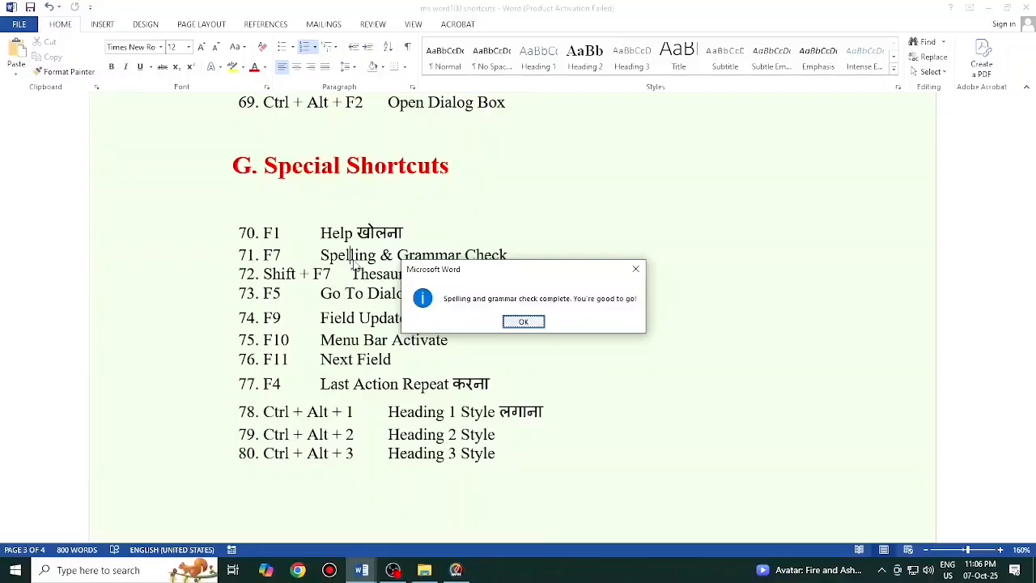
click(636, 268)
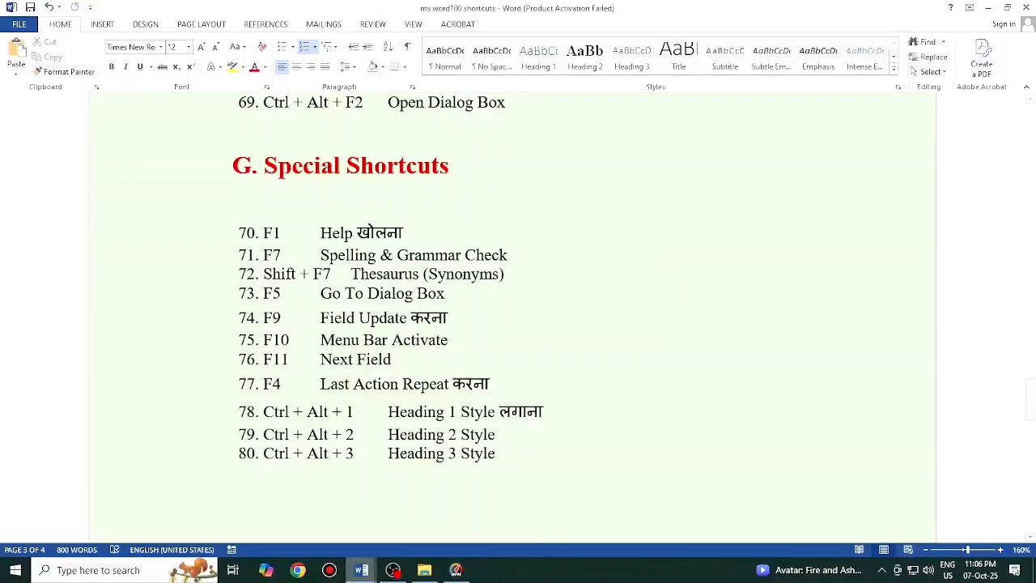
click(454, 510)
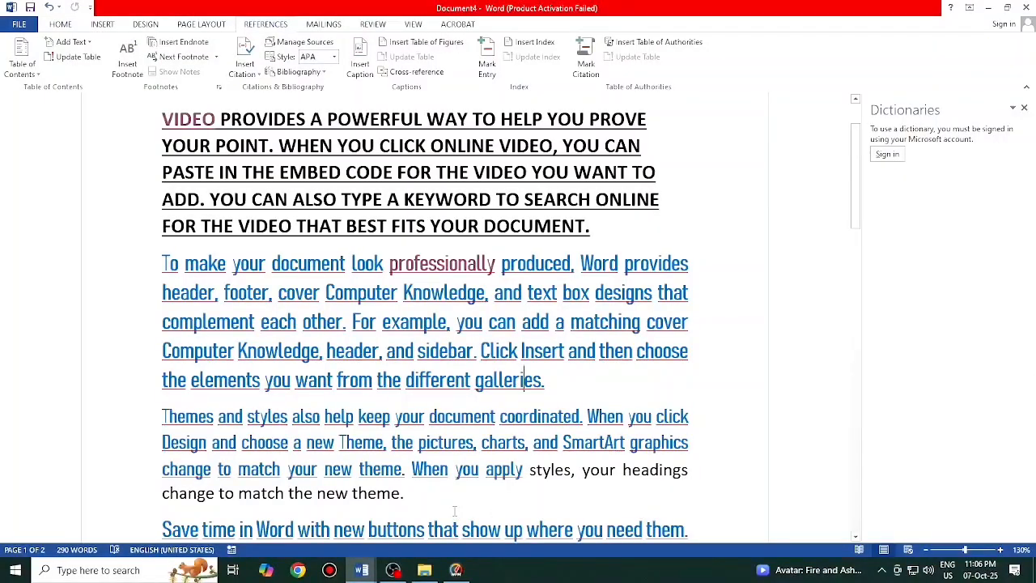
- Spell-check Document4, dismiss the completion notice, and close the Dictionaries pane
key(F7)
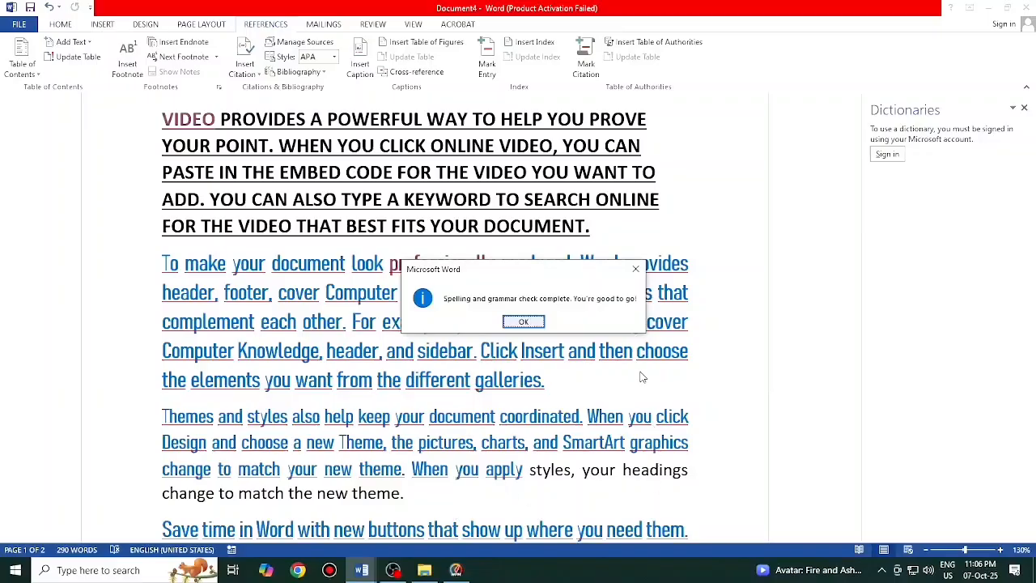
click(636, 269)
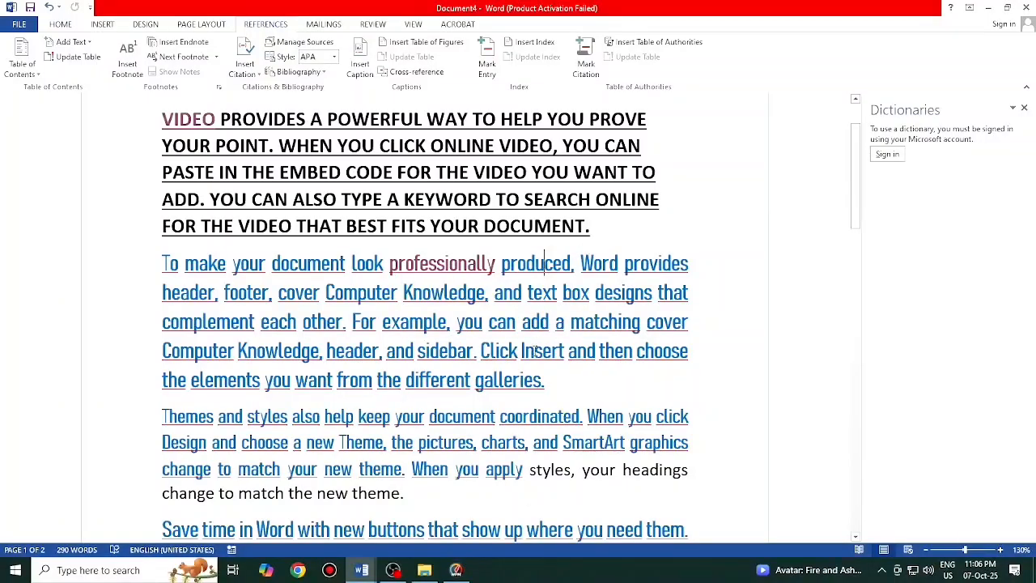
scroll(534, 350, up, 2)
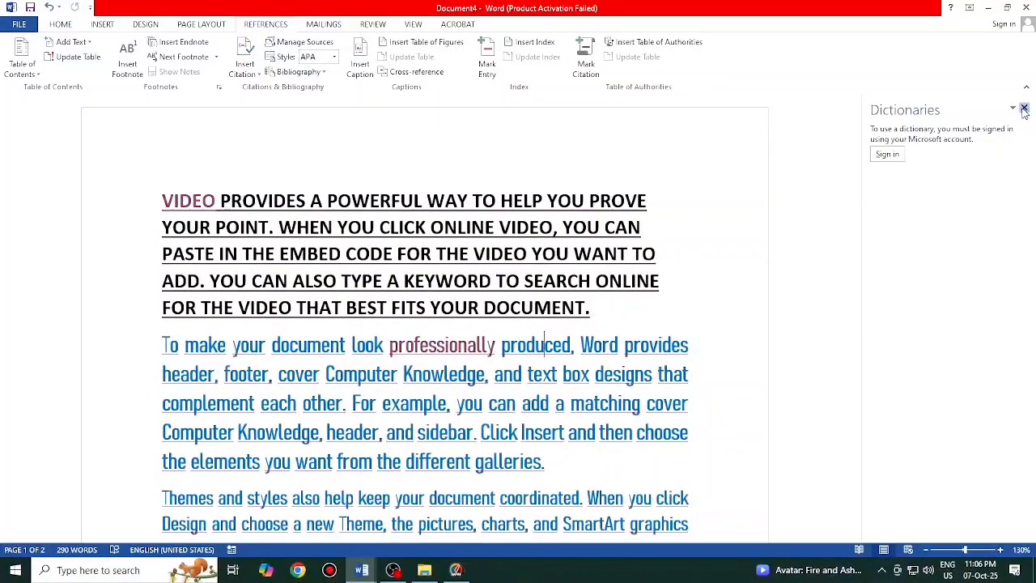
click(1024, 109)
scroll(432, 329, down, 3)
scroll(431, 329, up, 3)
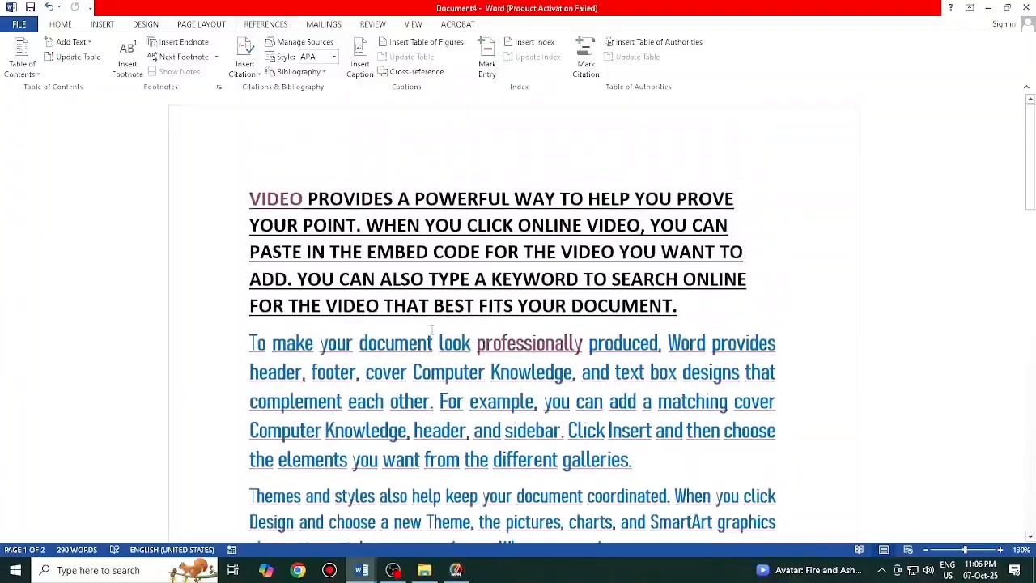
- Select all of Document4's text and apply tOGGLE cASE from Home > Change Case
key(ctrl+a)
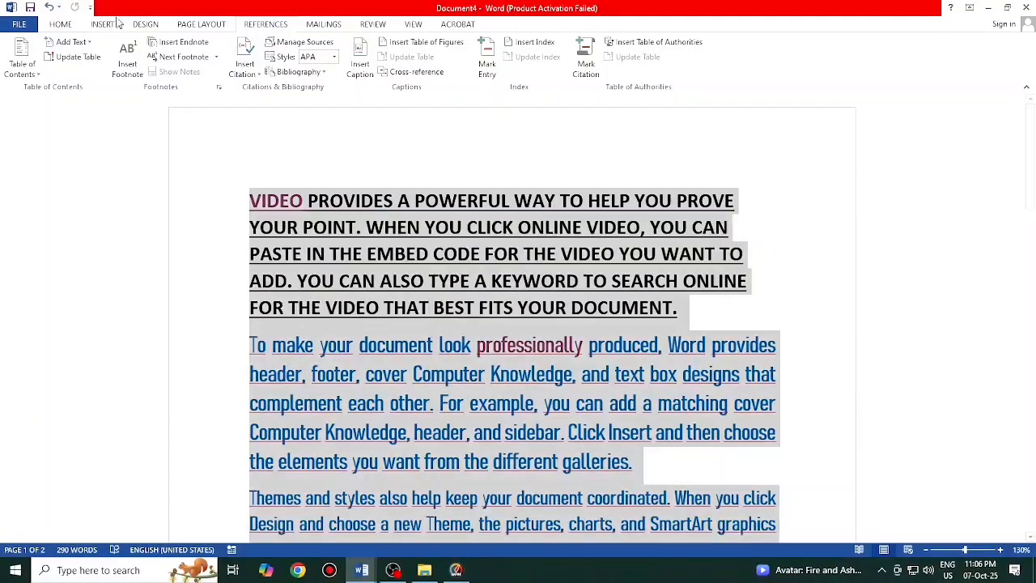
click(63, 25)
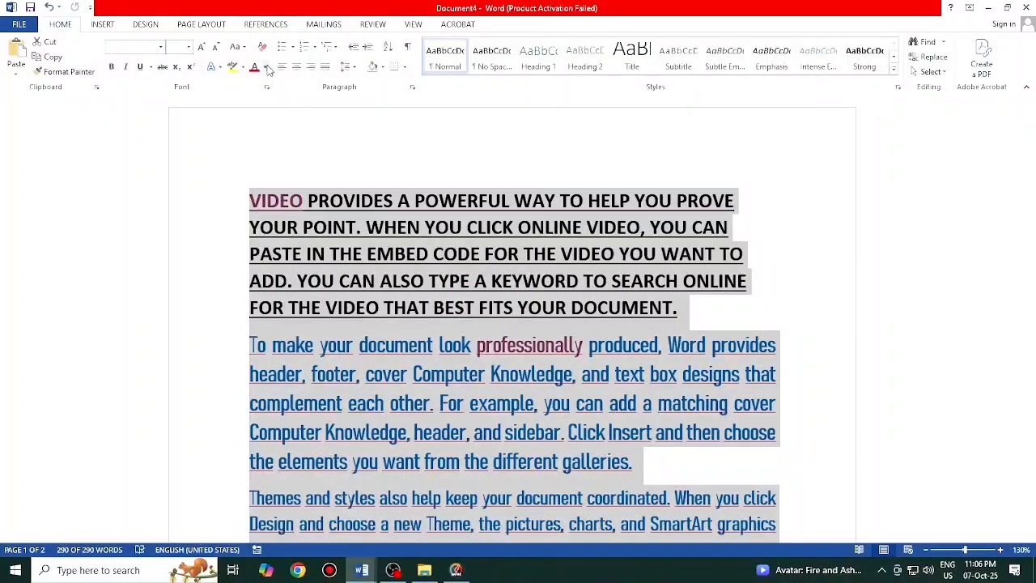
click(237, 47)
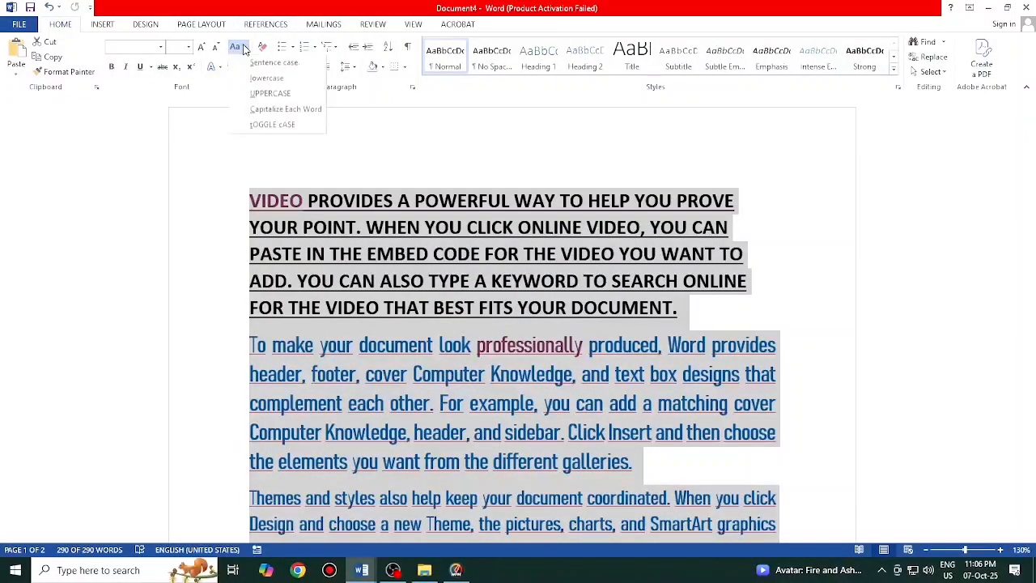
click(287, 125)
scroll(375, 255, down, 1)
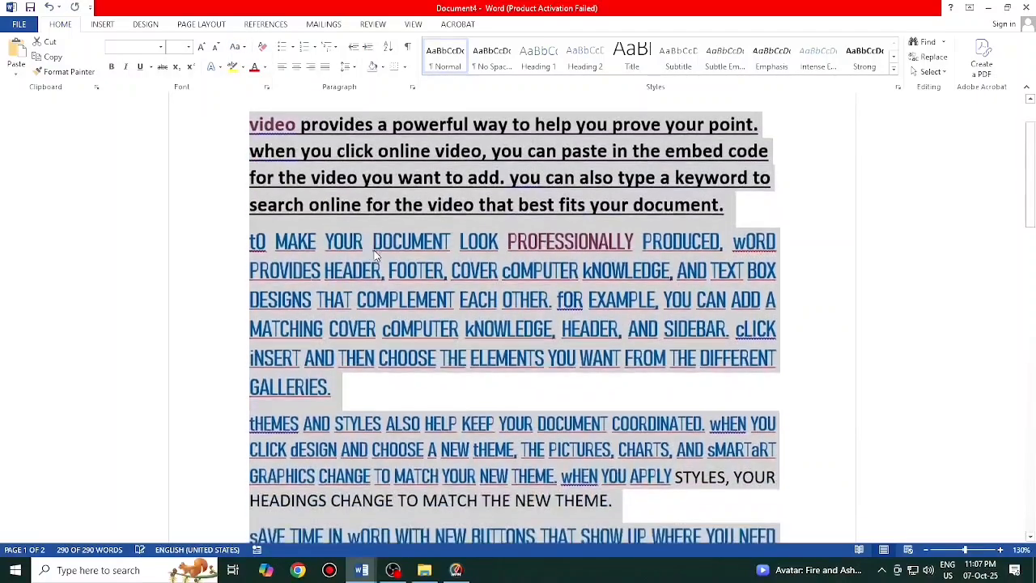
click(375, 255)
scroll(375, 255, down, 1)
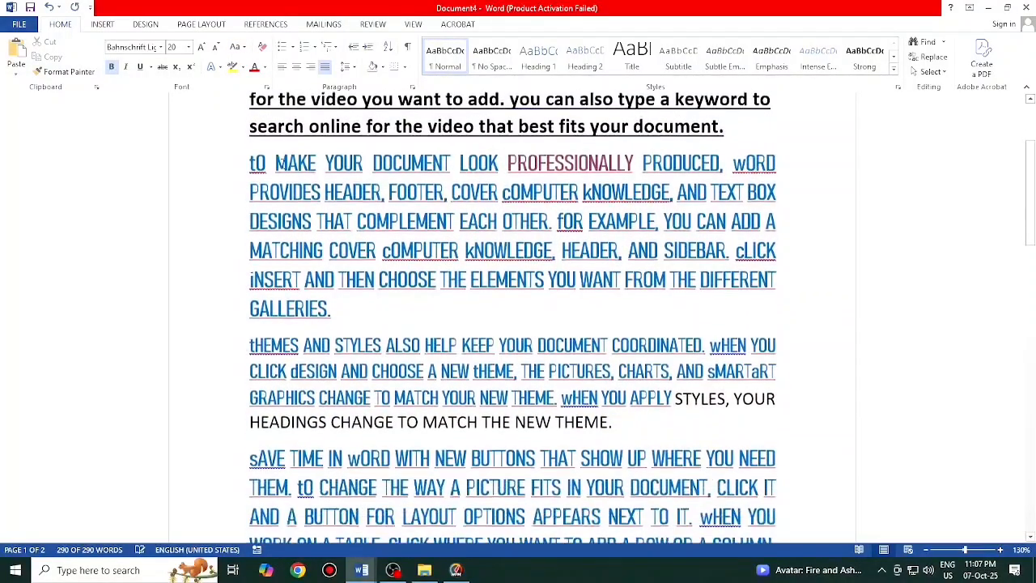
scroll(281, 172, up, 2)
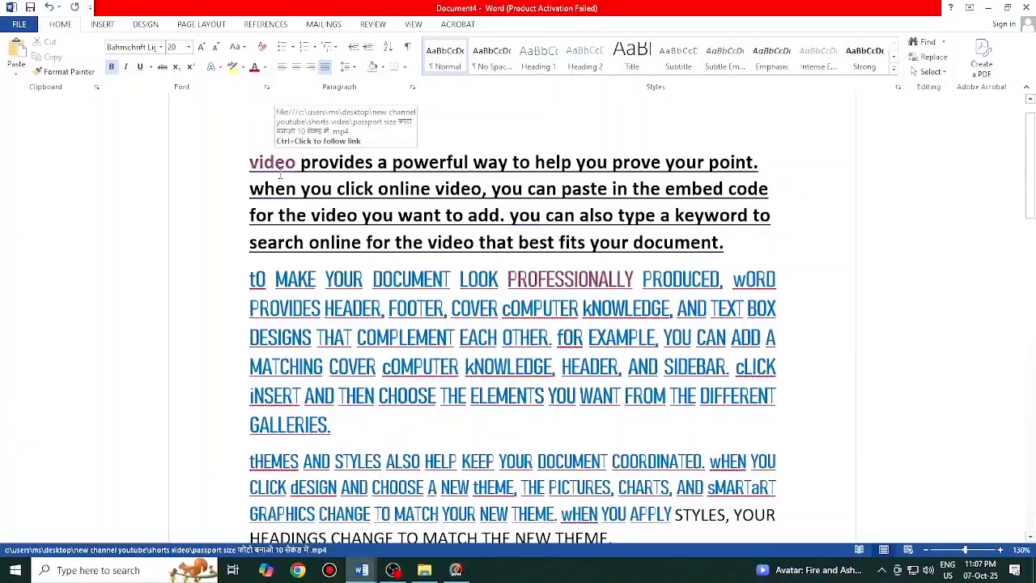
- Spell-check the case-toggled Document4, choosing Ignore for every flagged item
key(F7)
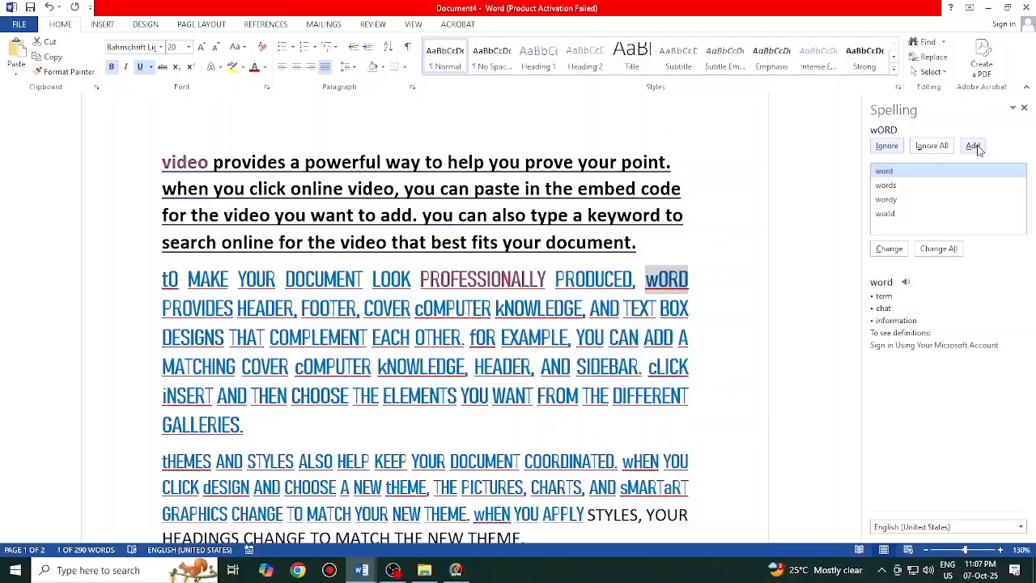
click(888, 150)
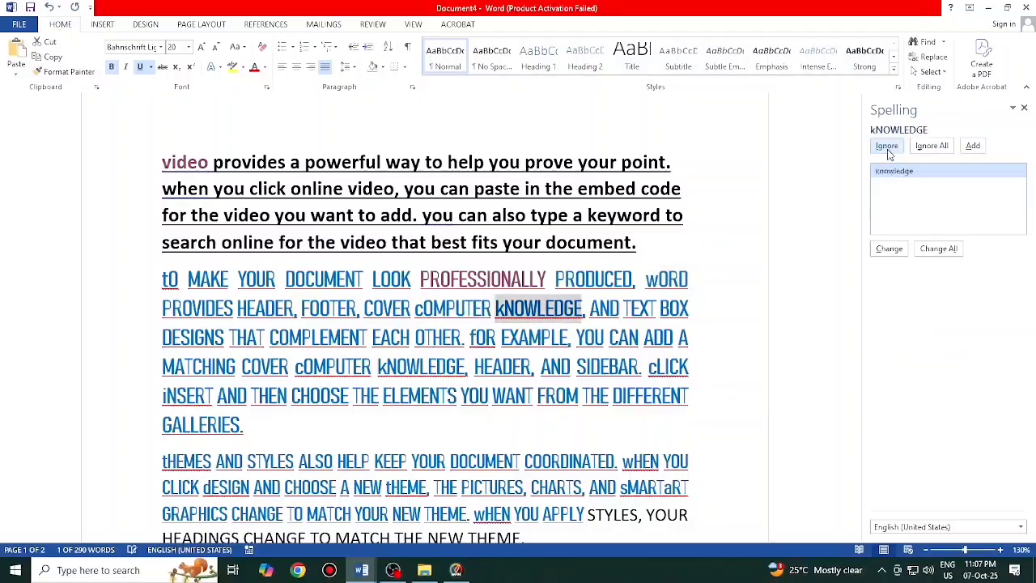
click(888, 152)
click(887, 147)
click(887, 147)
click(888, 148)
click(887, 147)
click(888, 148)
click(887, 148)
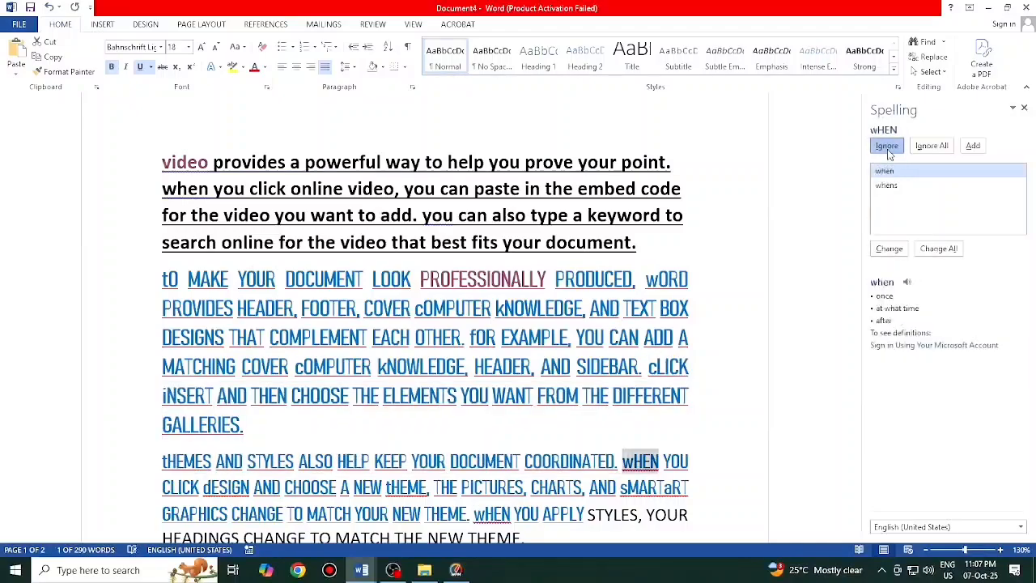
click(888, 148)
click(887, 147)
click(888, 147)
click(887, 147)
click(888, 147)
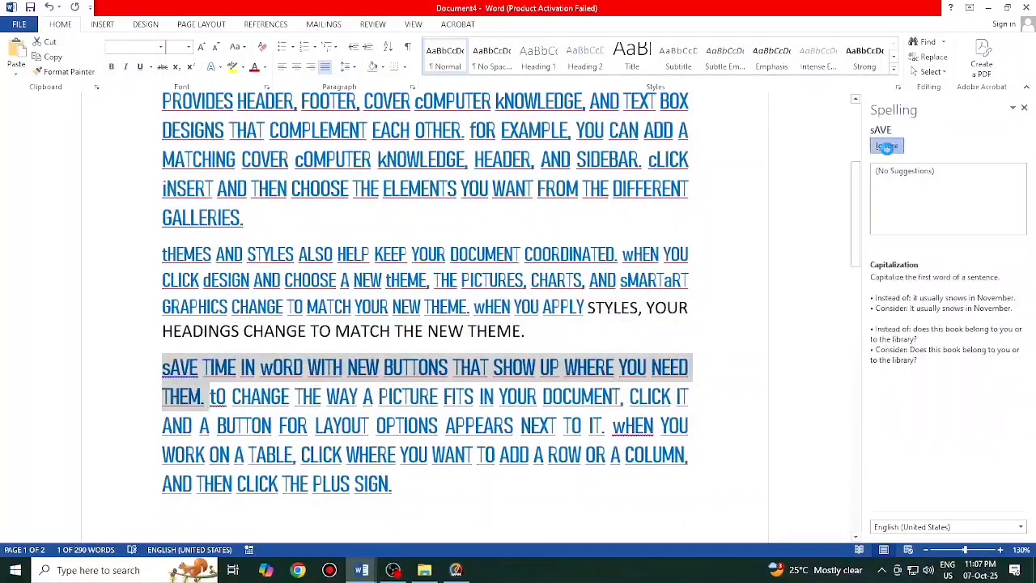
click(887, 147)
click(887, 148)
click(887, 148)
click(888, 147)
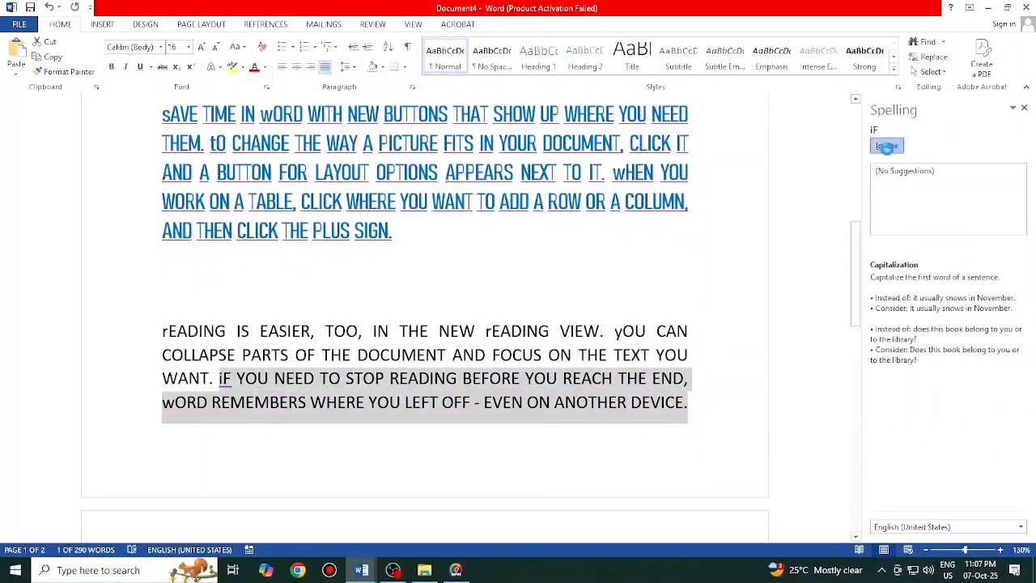
click(887, 148)
click(887, 148)
click(888, 148)
click(887, 148)
click(888, 147)
click(888, 147)
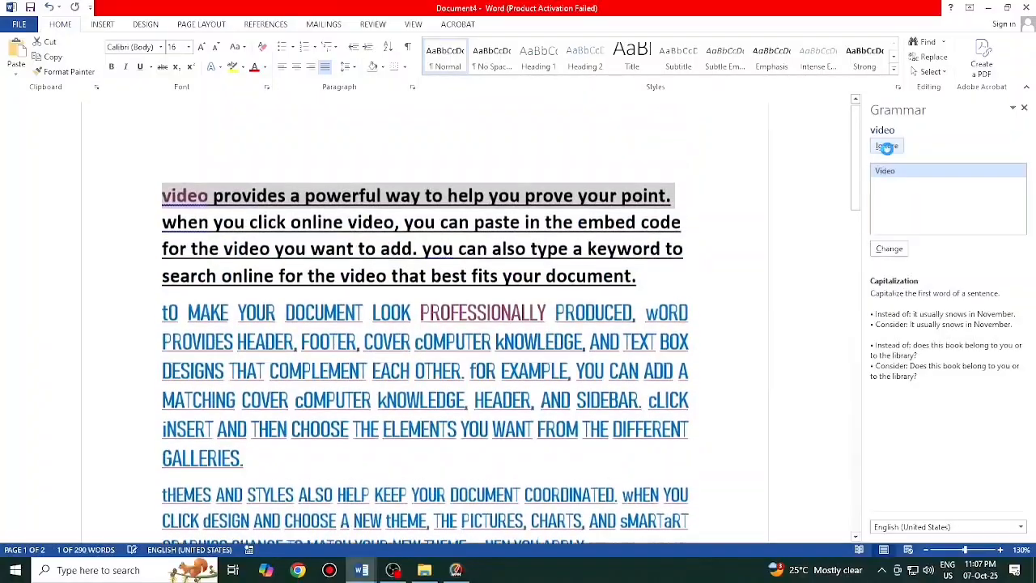
click(887, 148)
click(887, 147)
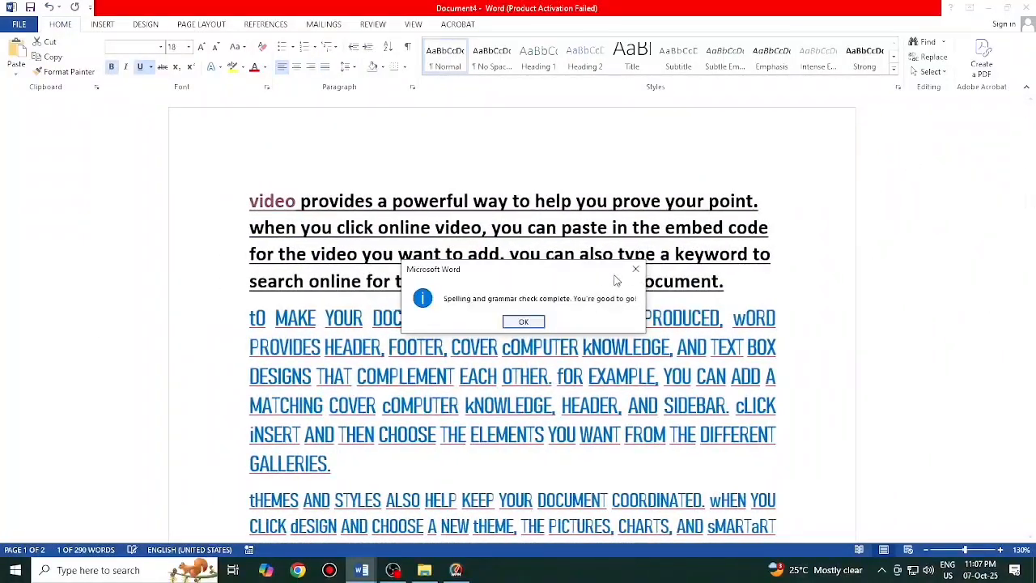
- Dismiss the check-complete message and switch to the ms word100 shortcuts document at section G
click(637, 271)
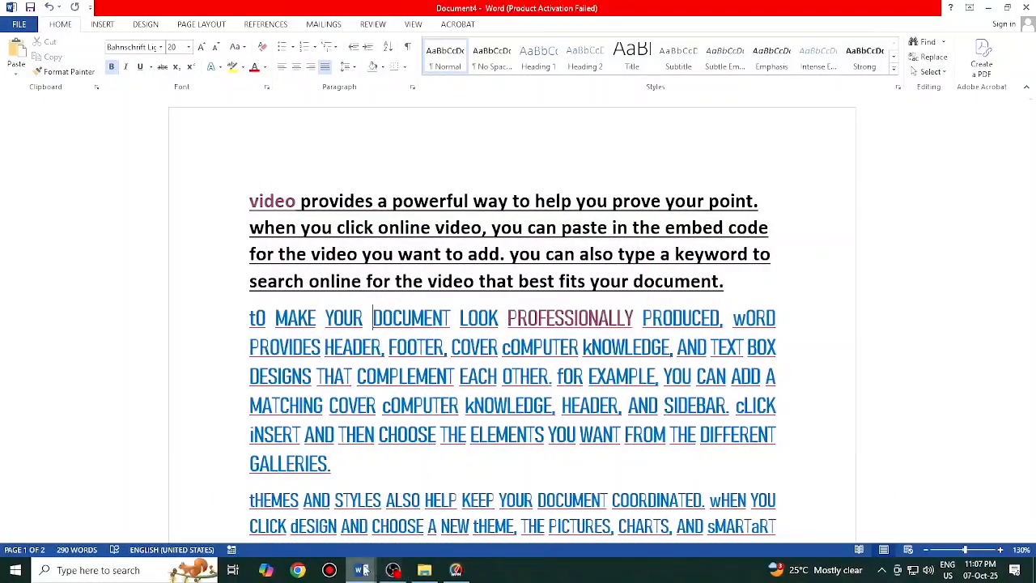
mouse_move(361, 570)
click(318, 540)
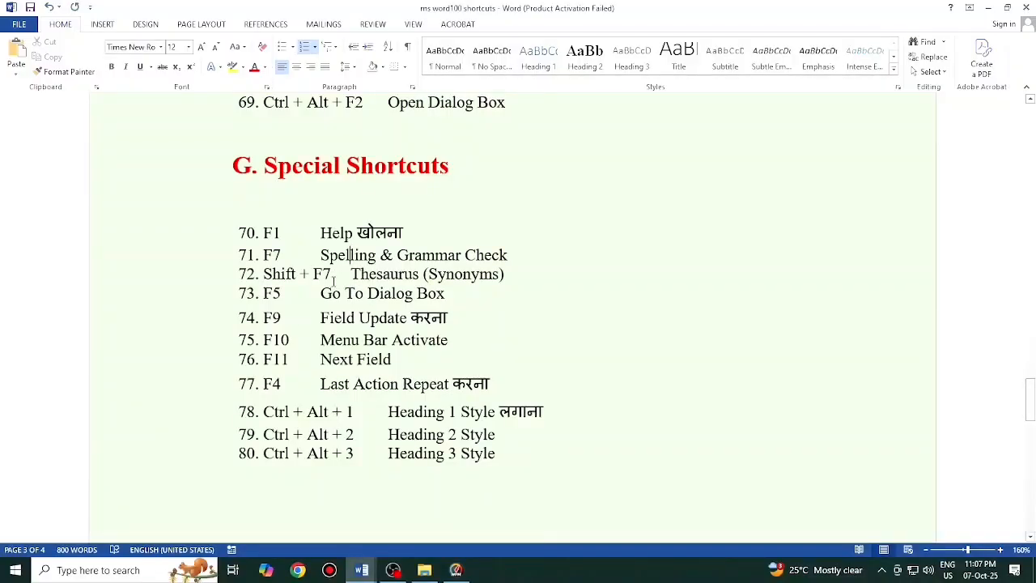
key(shift+F7)
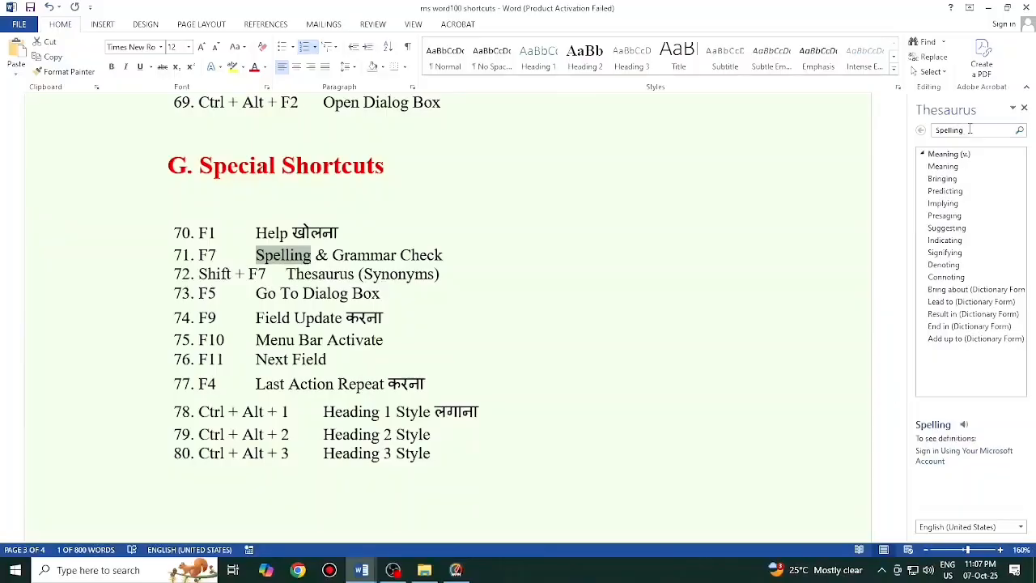
double_click(970, 130)
key(BackSpace)
key(Return)
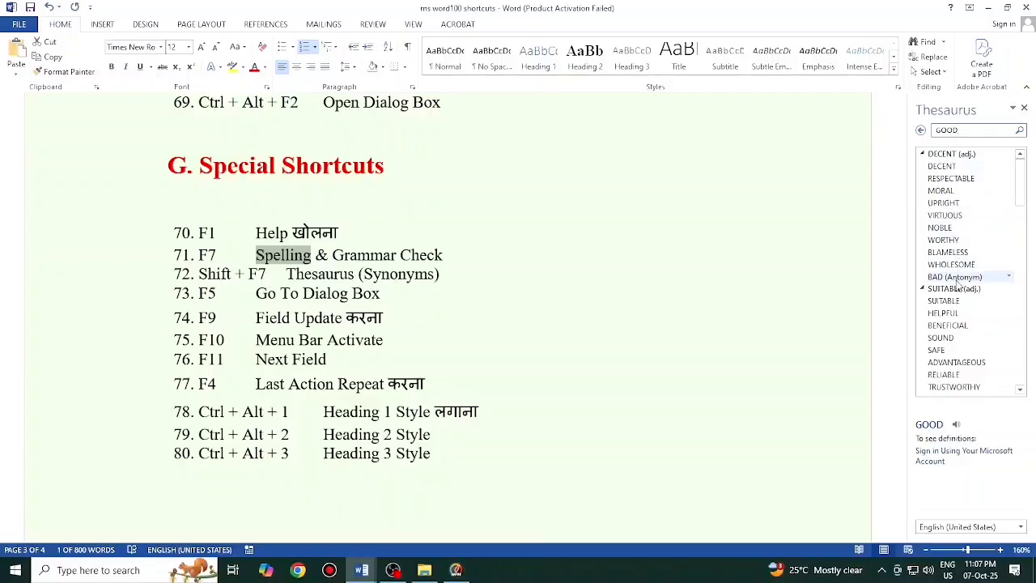
click(1025, 108)
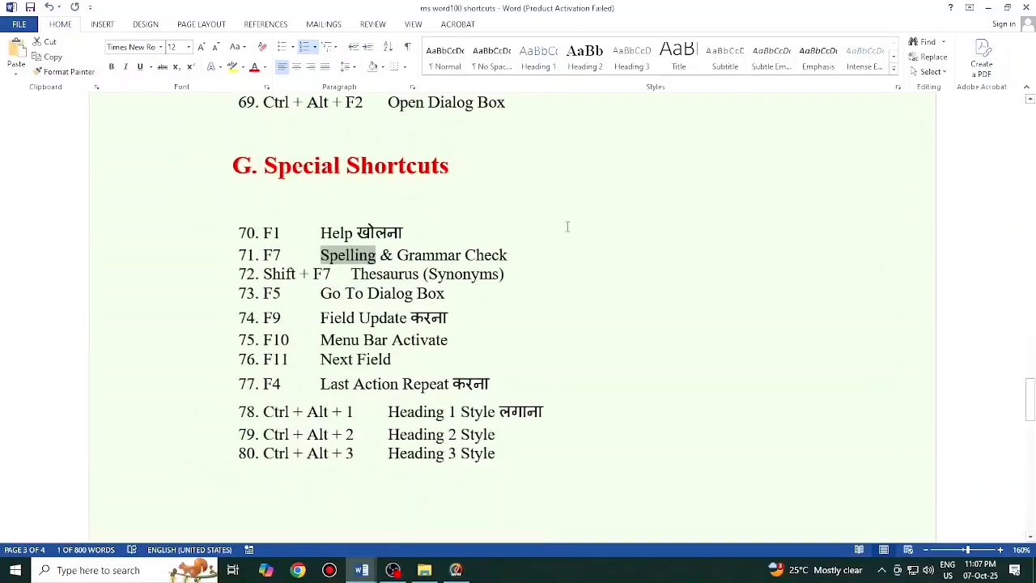
scroll(361, 326, down, 1)
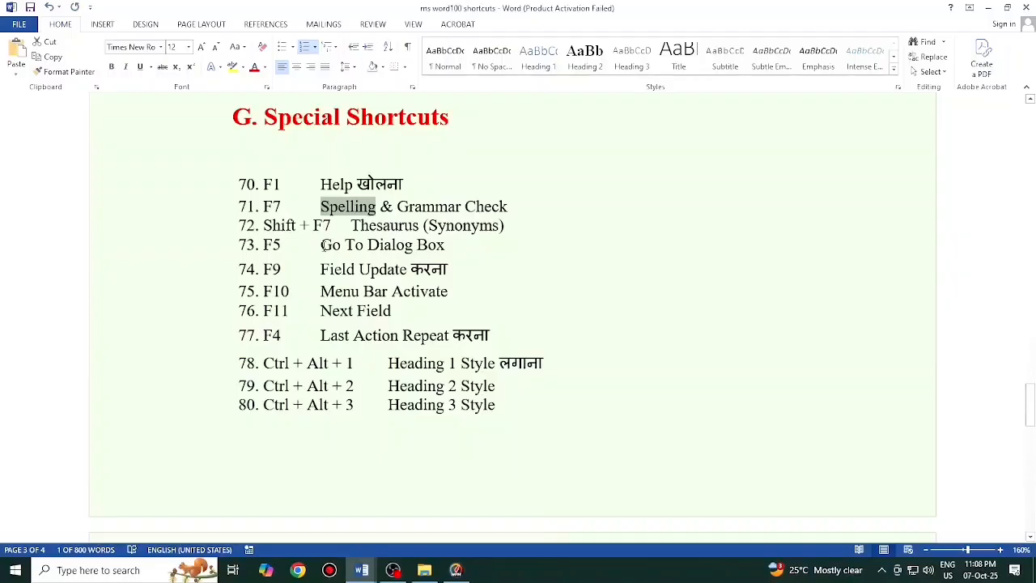
key(F5)
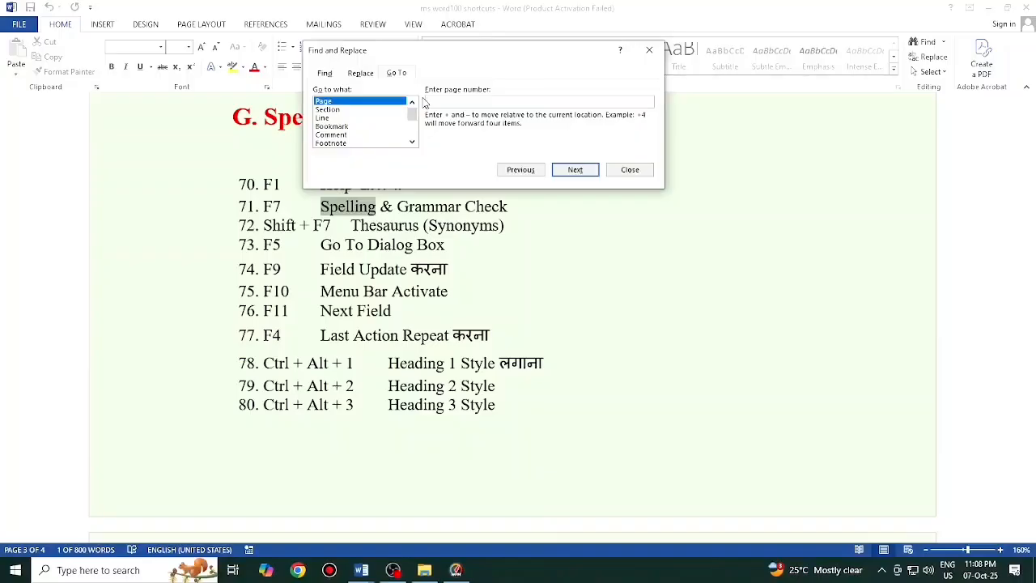
text(4)
key(Return)
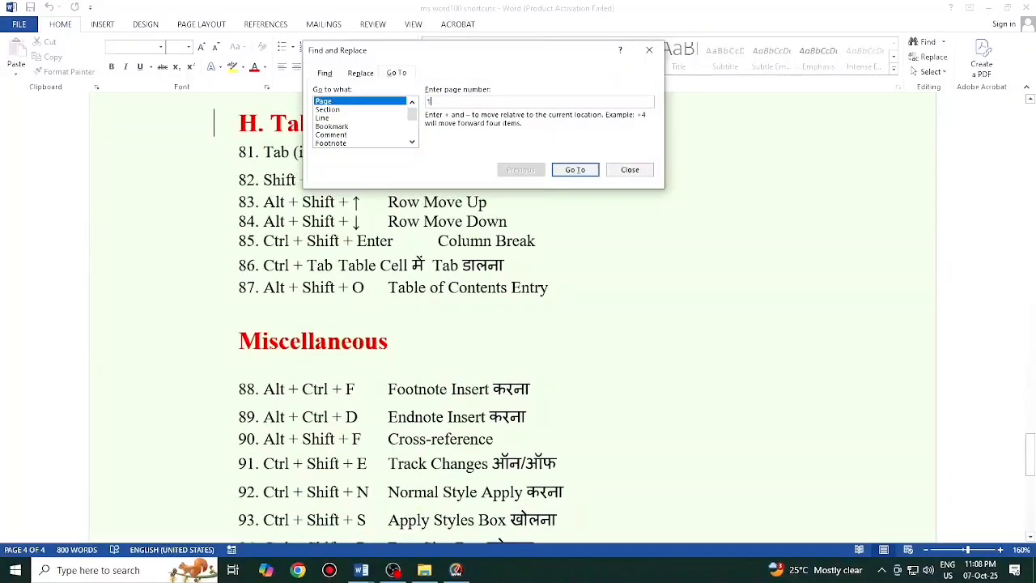
click(576, 170)
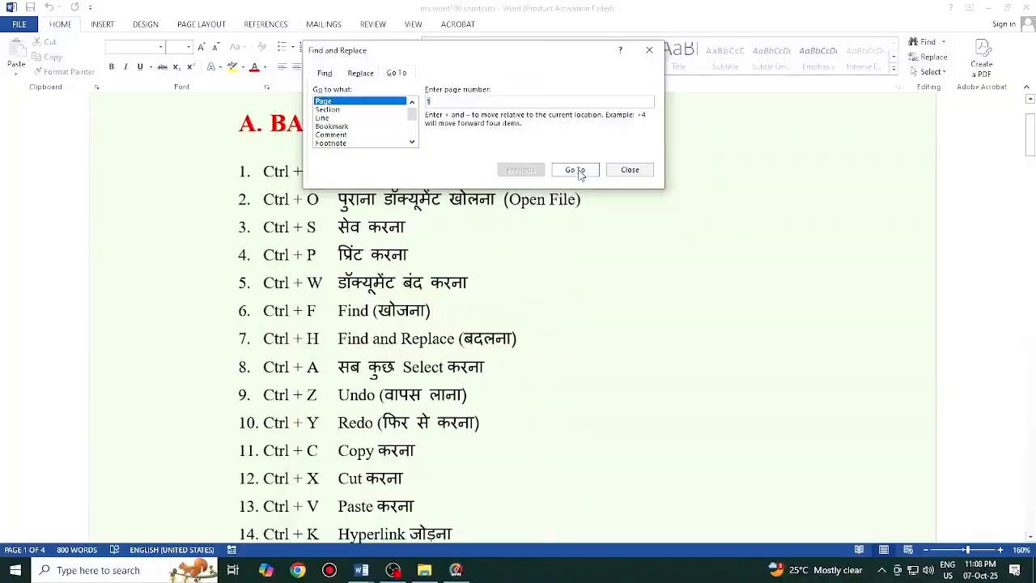
click(649, 50)
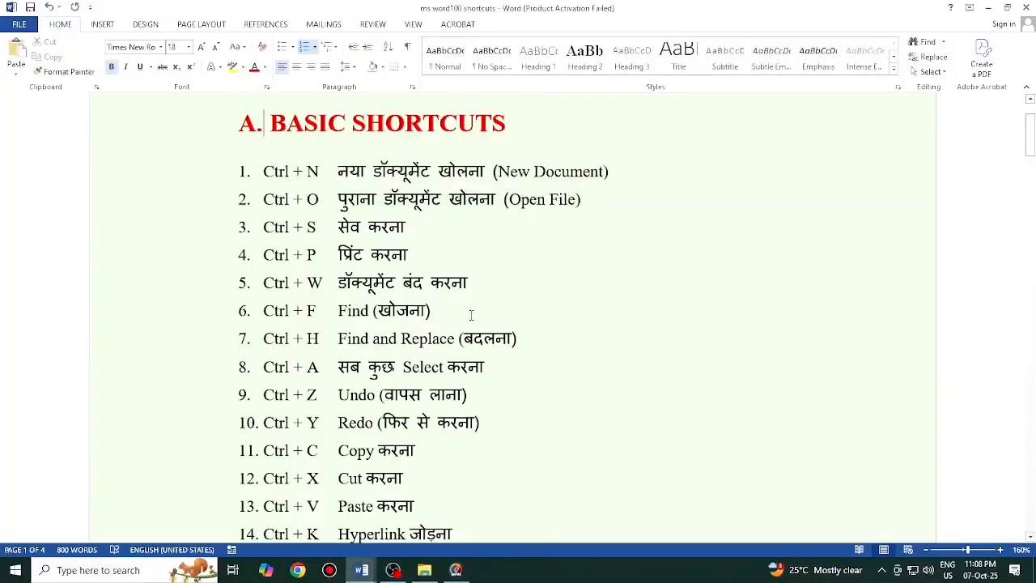
scroll(471, 315, down, 15)
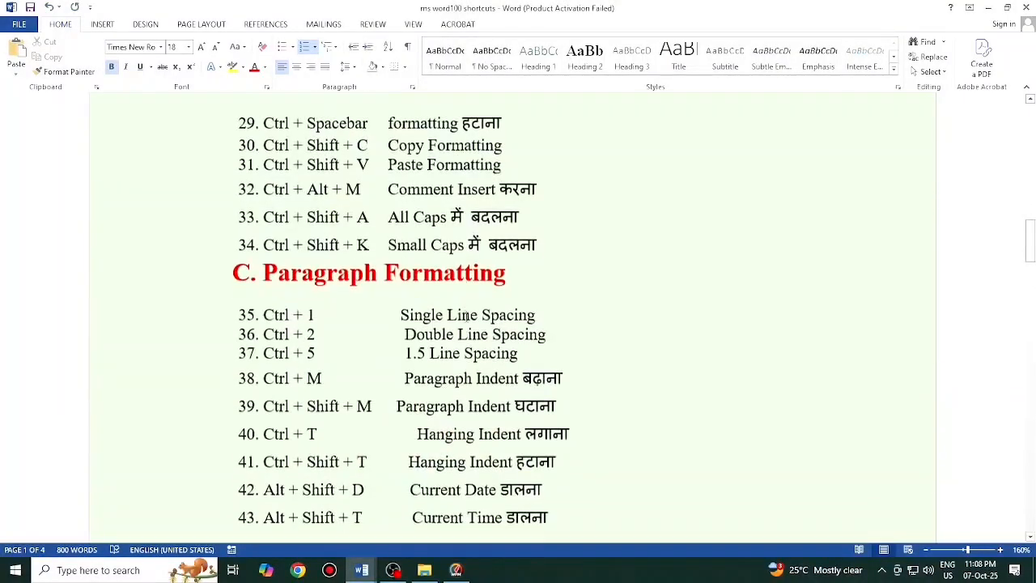
scroll(465, 315, down, 15)
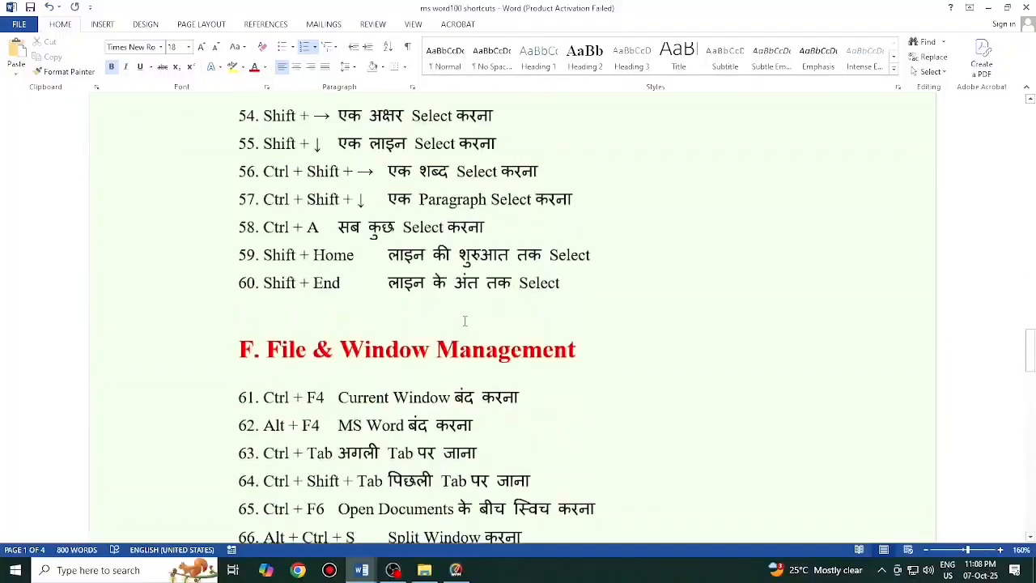
scroll(465, 322, down, 5)
scroll(466, 321, down, 8)
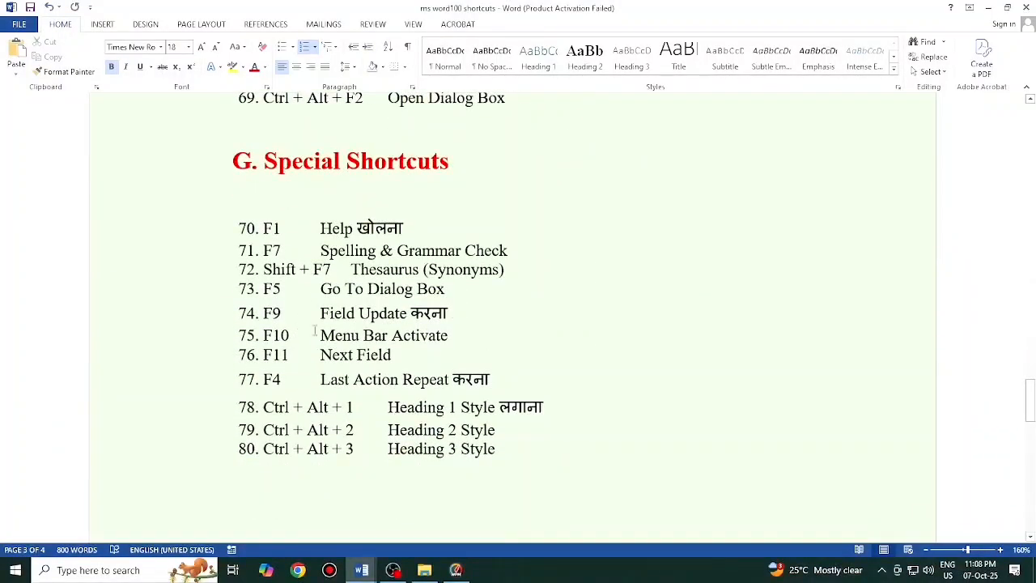
click(455, 314)
- Insert a field at the end of line 74 containing =4569 \CardText and update it
key(ctrl+F9)
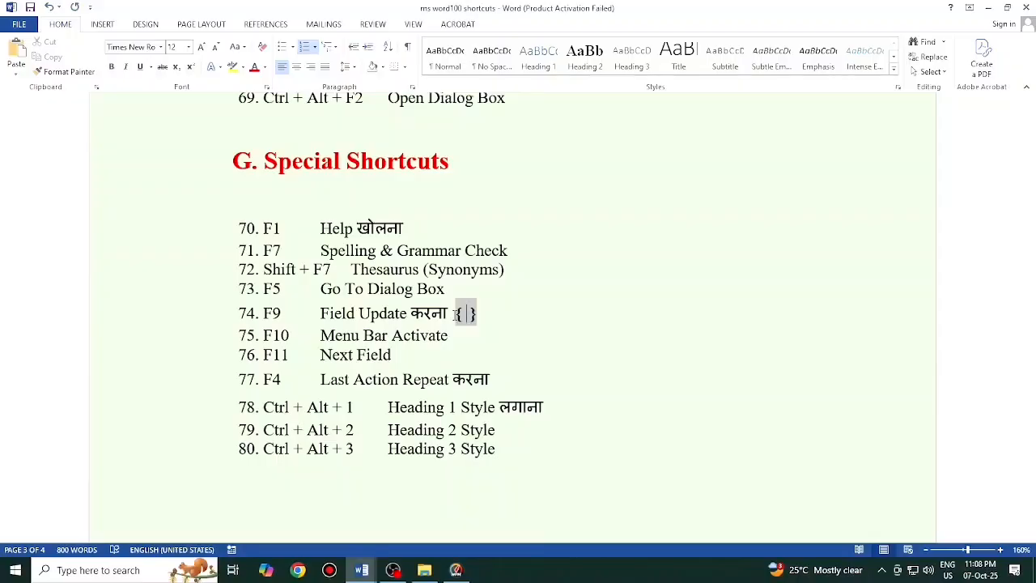
text(=4569)
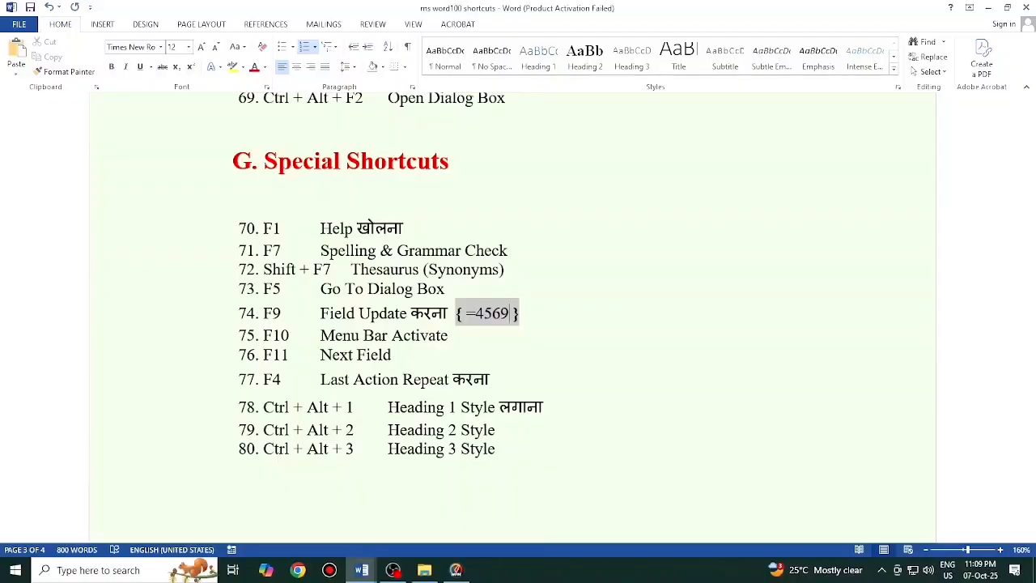
text(\)
text(\)
text(c)
key(BackSpace)
text(CardText)
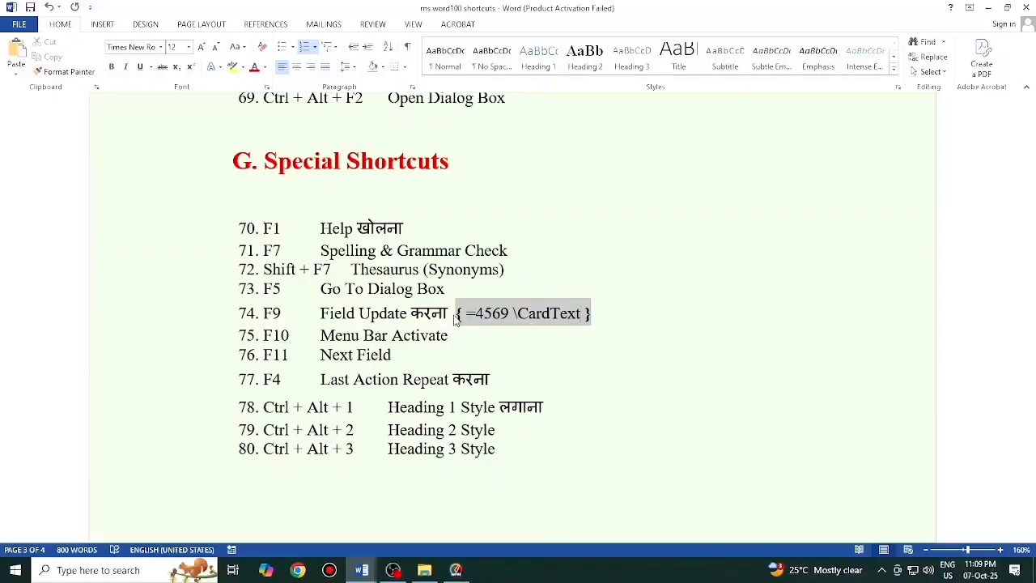
key(F9)
key(shift+F9)
- Correct the switch to \*CardText, update the field, and show its code again
click(517, 314)
text(*)
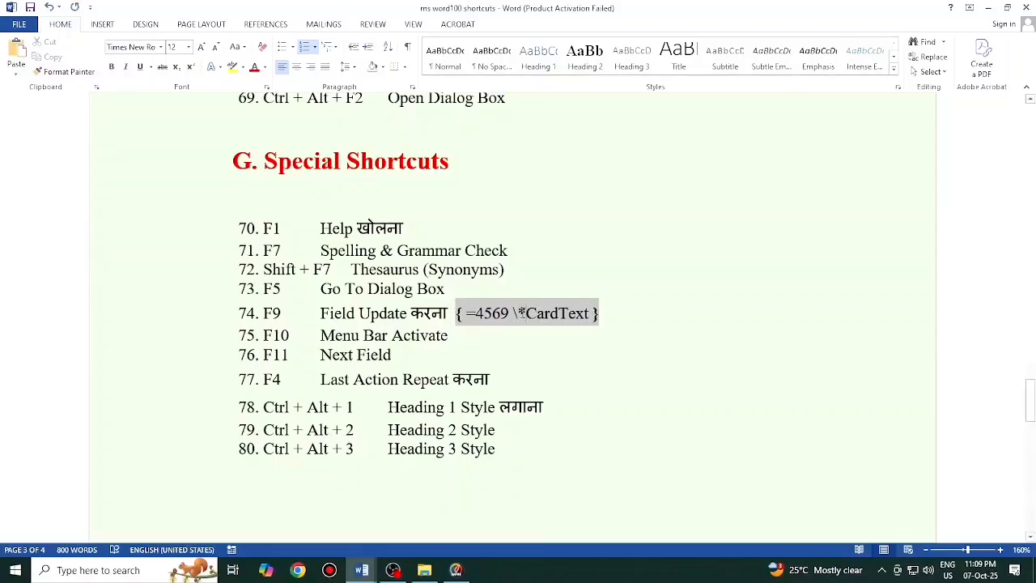
click(621, 318)
drag(621, 318, 488, 314)
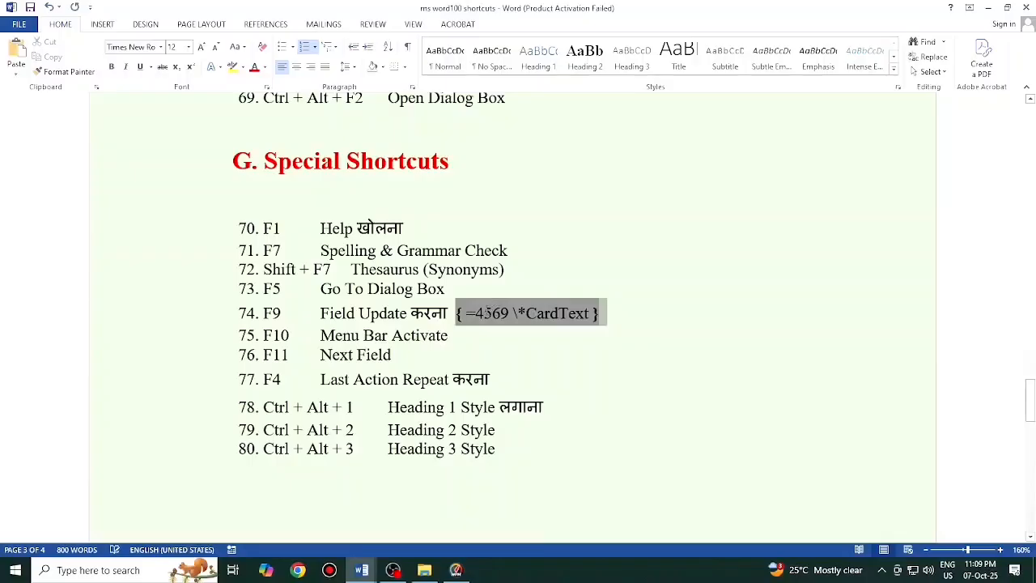
key(F9)
key(shift+F9)
click(603, 314)
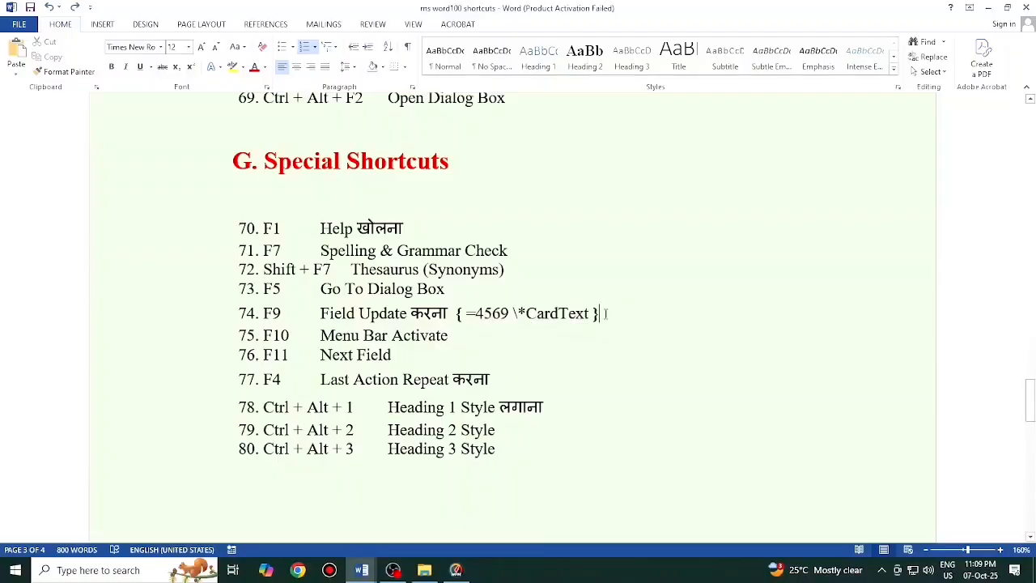
drag(603, 314, 463, 315)
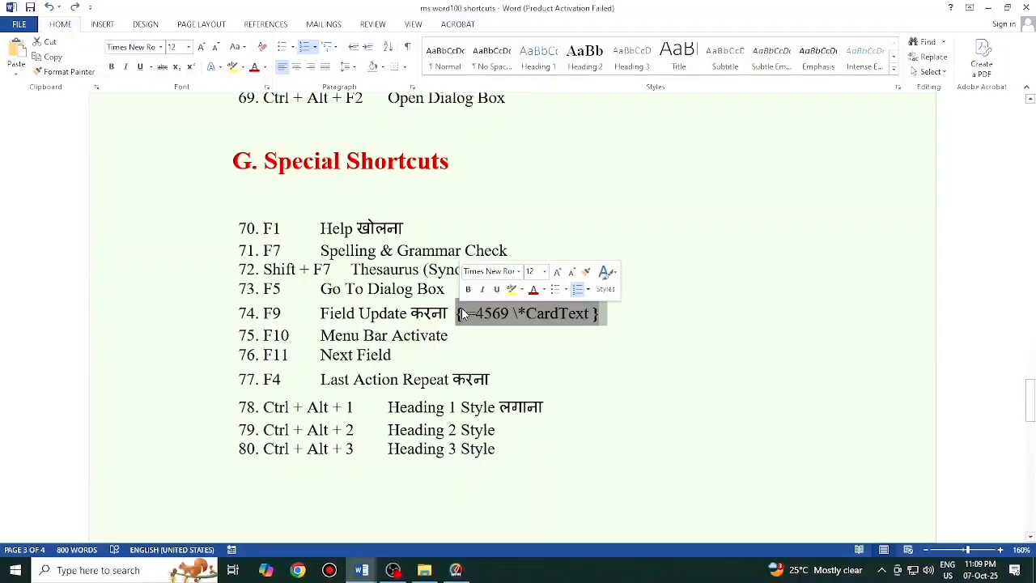
key(F9)
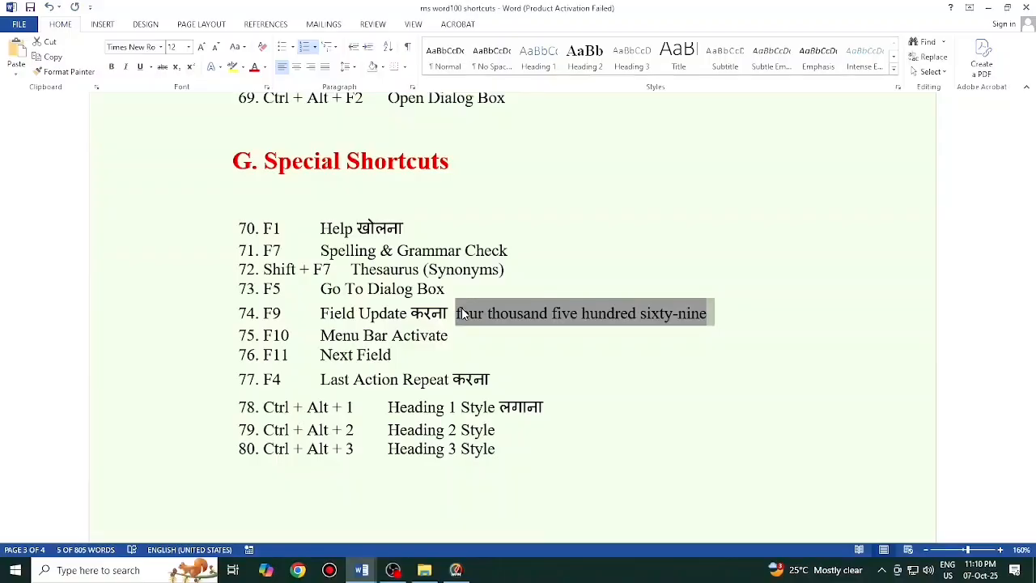
key(shift+F9)
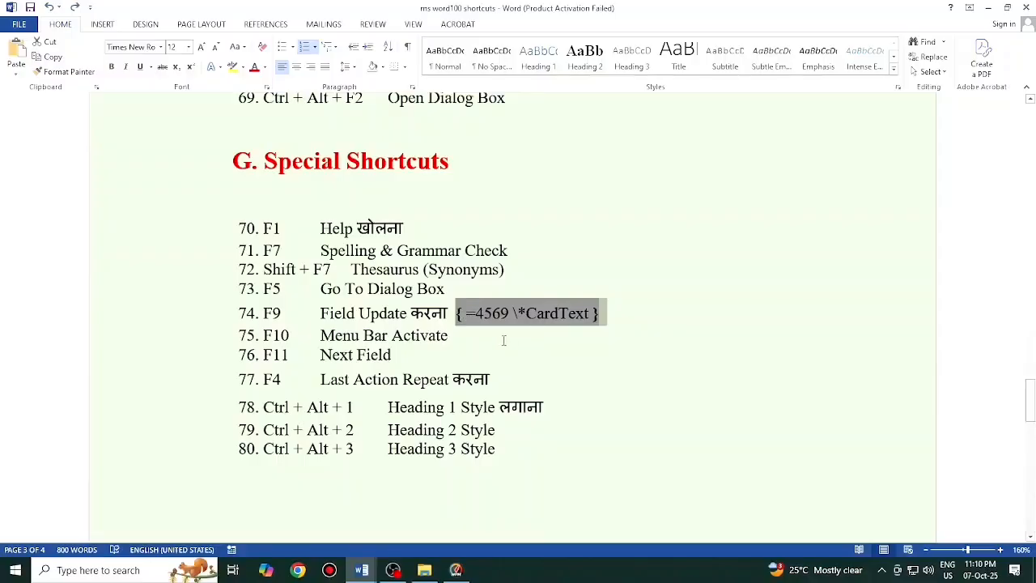
click(503, 341)
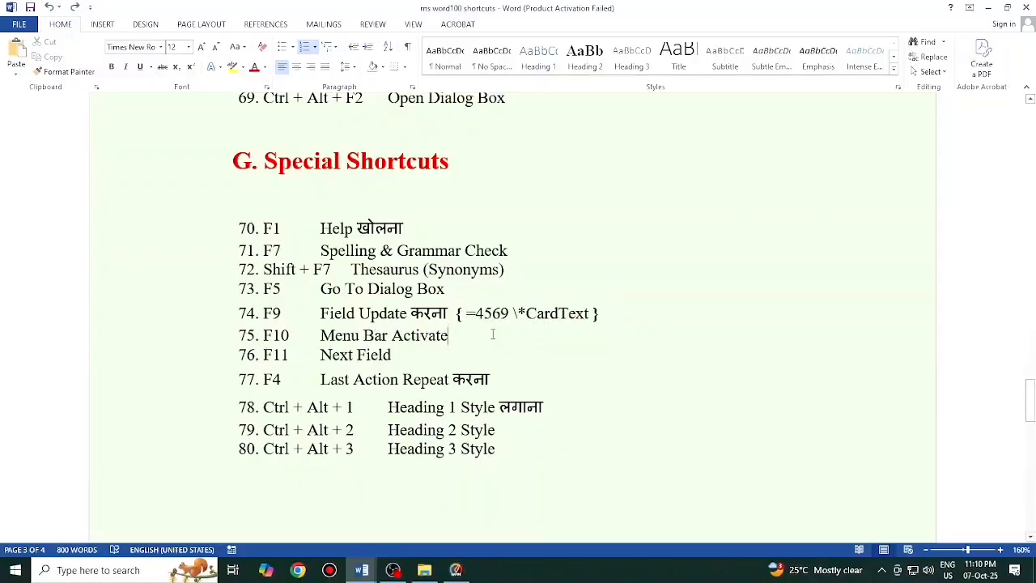
key(F10)
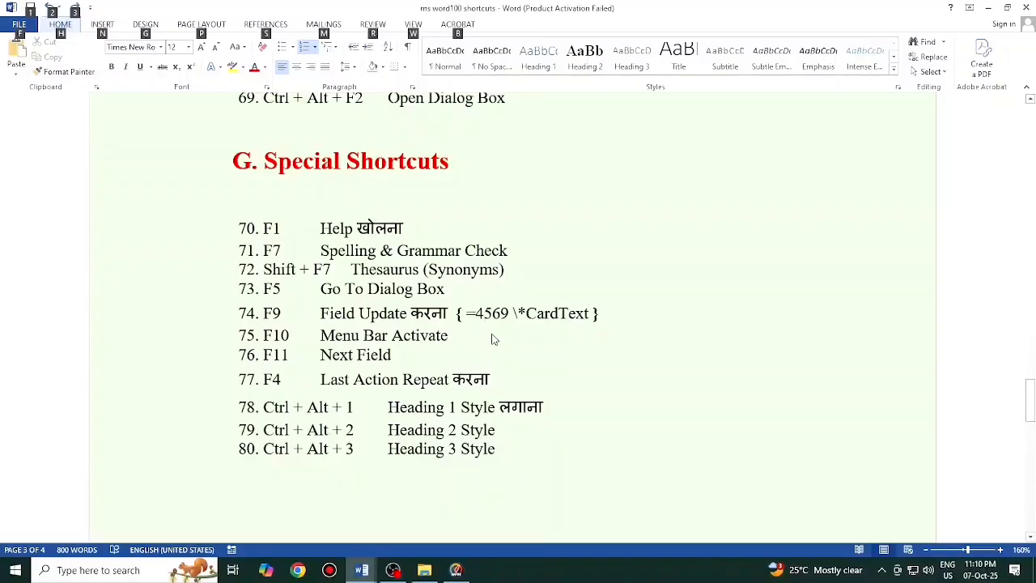
key(F10)
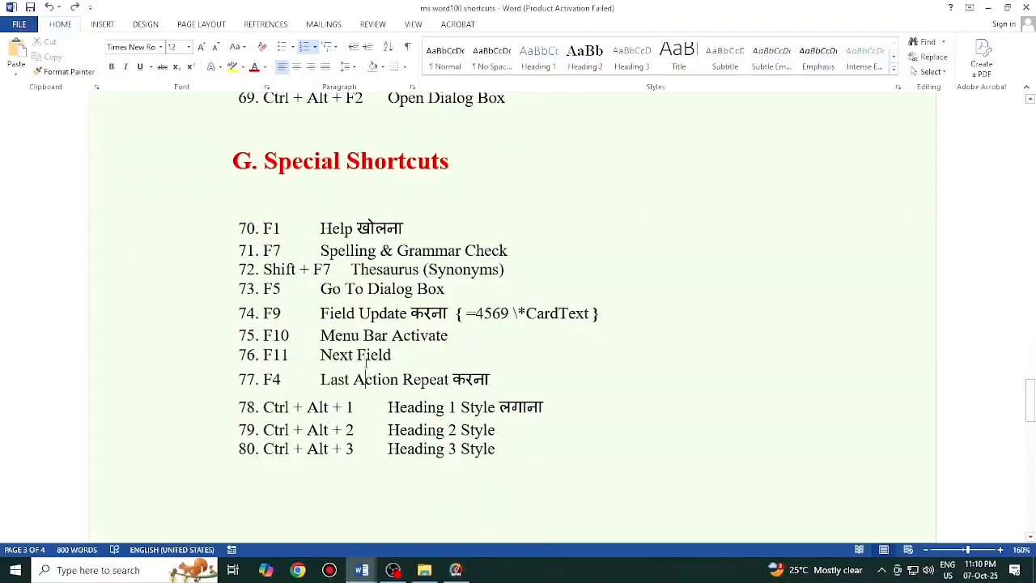
click(362, 568)
click(413, 512)
scroll(413, 512, down, 10)
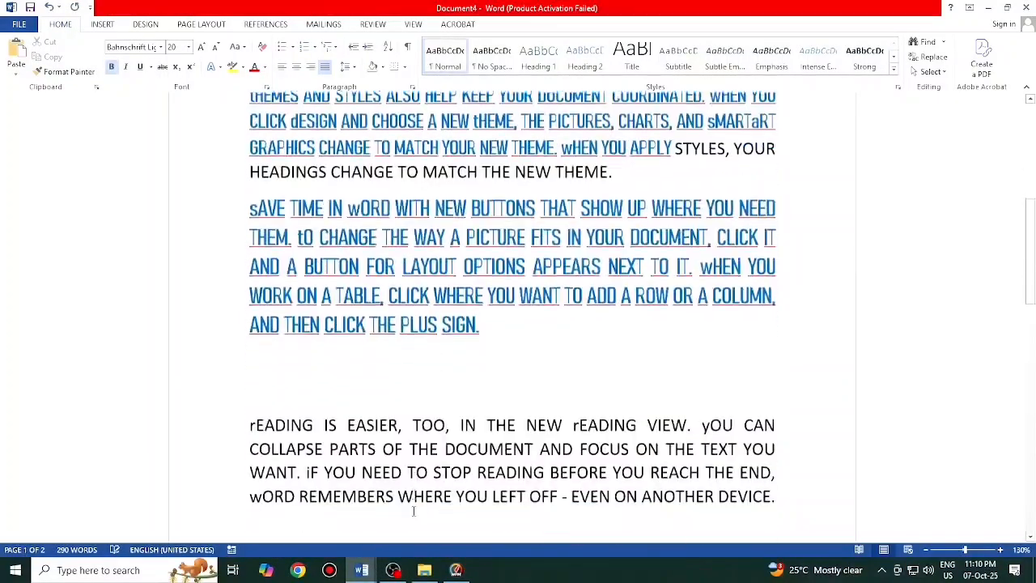
scroll(521, 461, down, 1)
click(787, 312)
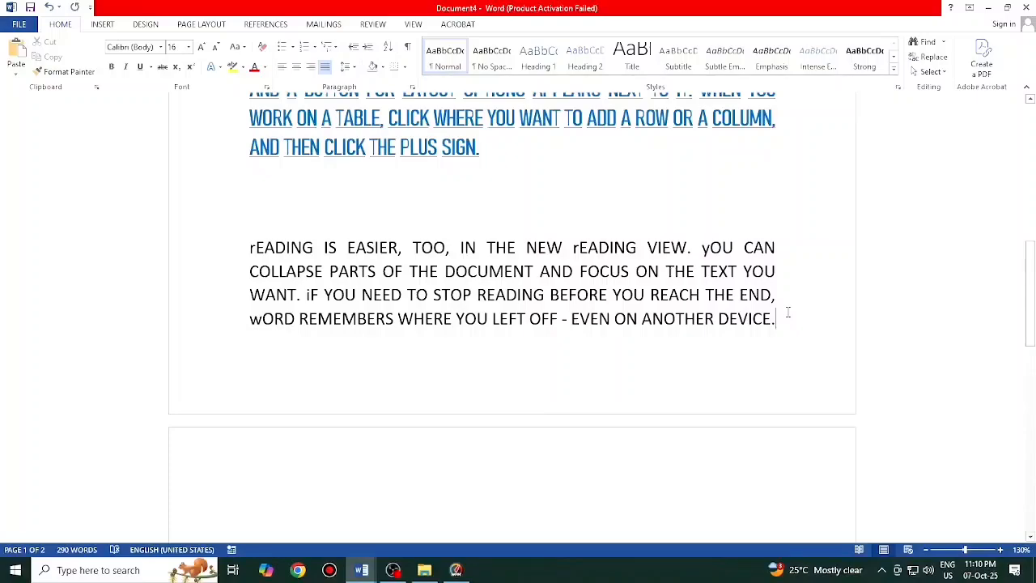
key(F11)
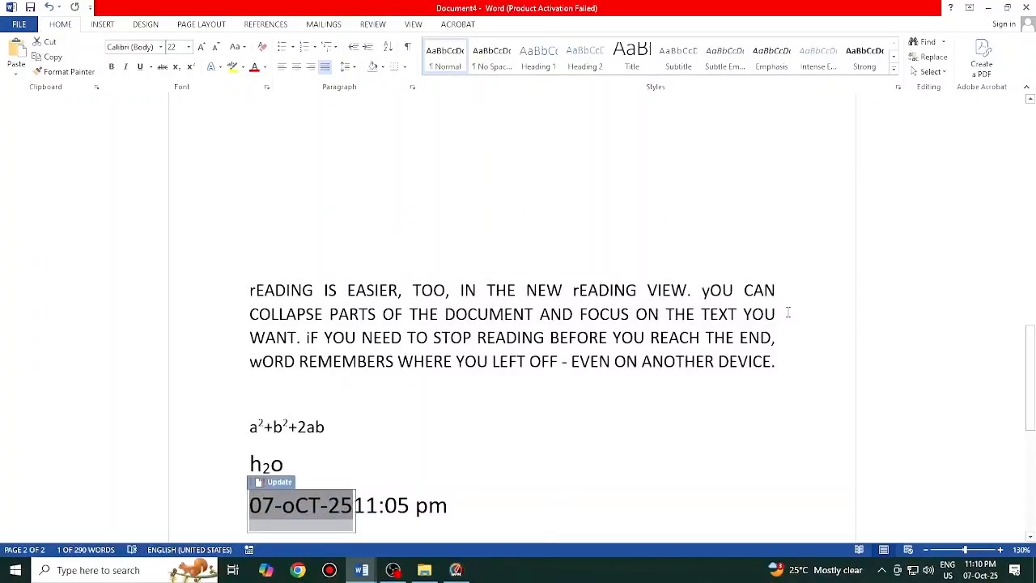
key(F11)
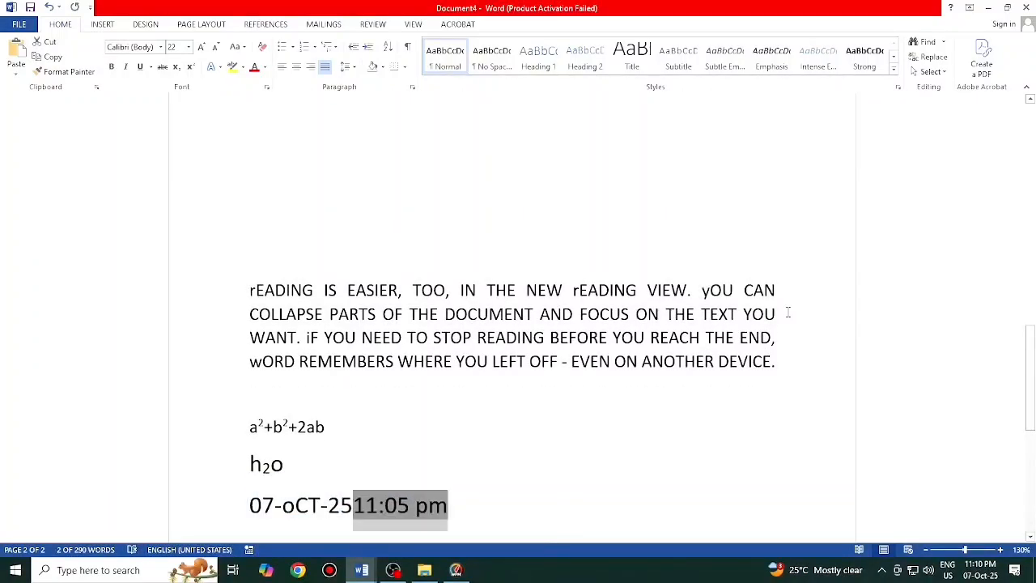
scroll(546, 430, down, 3)
click(477, 352)
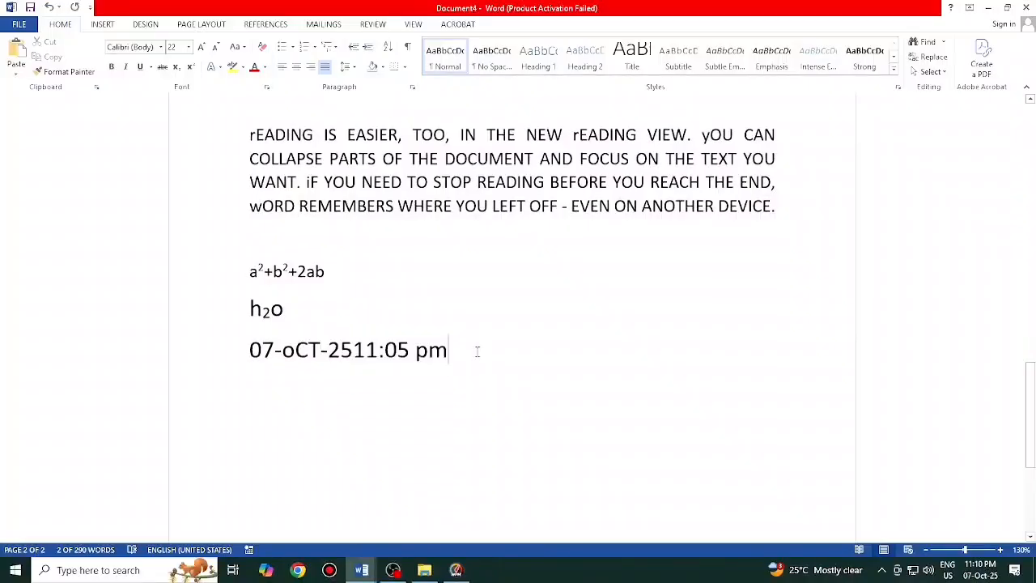
key(Return)
key(Return)
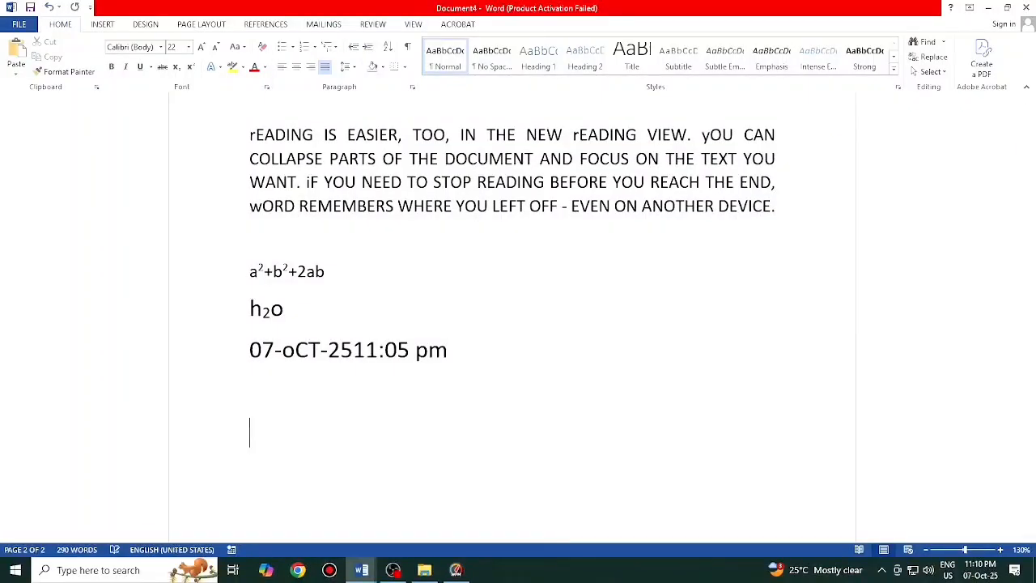
click(102, 24)
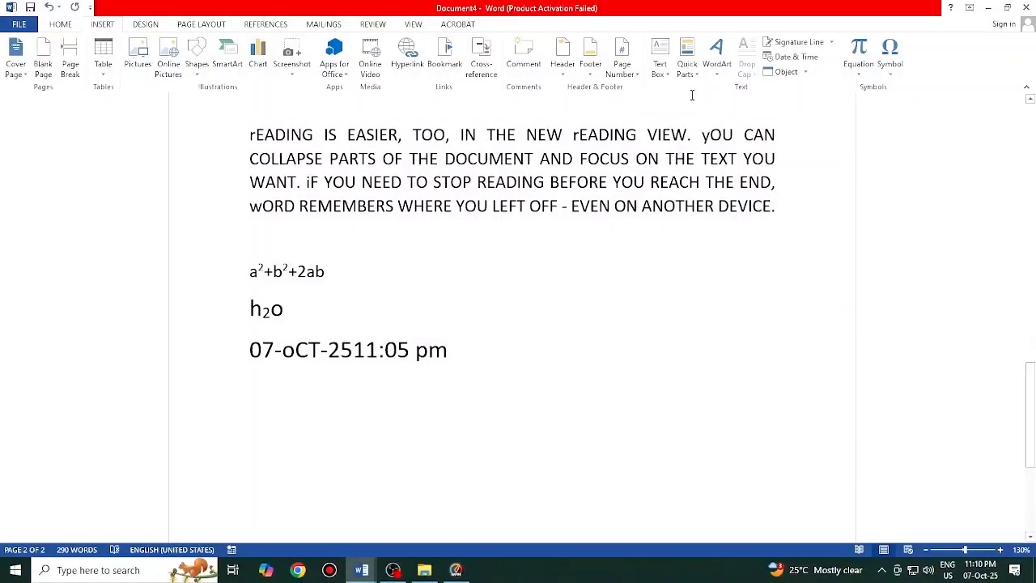
click(687, 66)
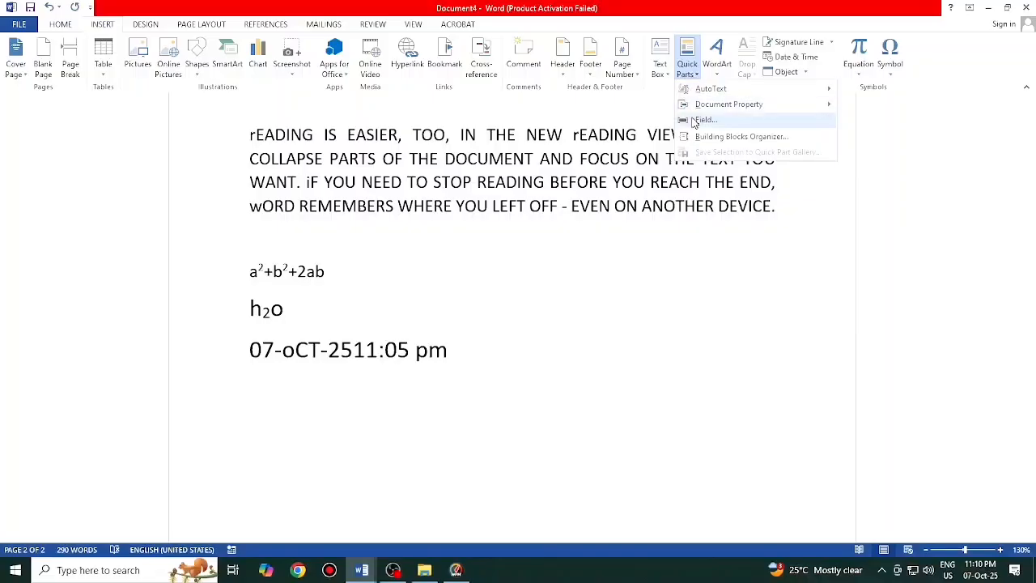
click(694, 121)
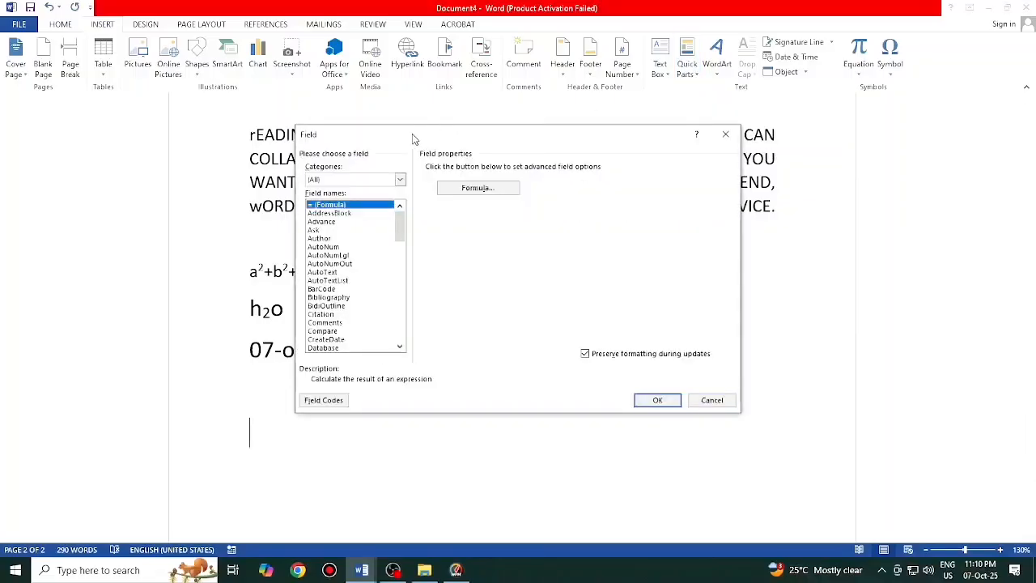
drag(414, 141, 531, 119)
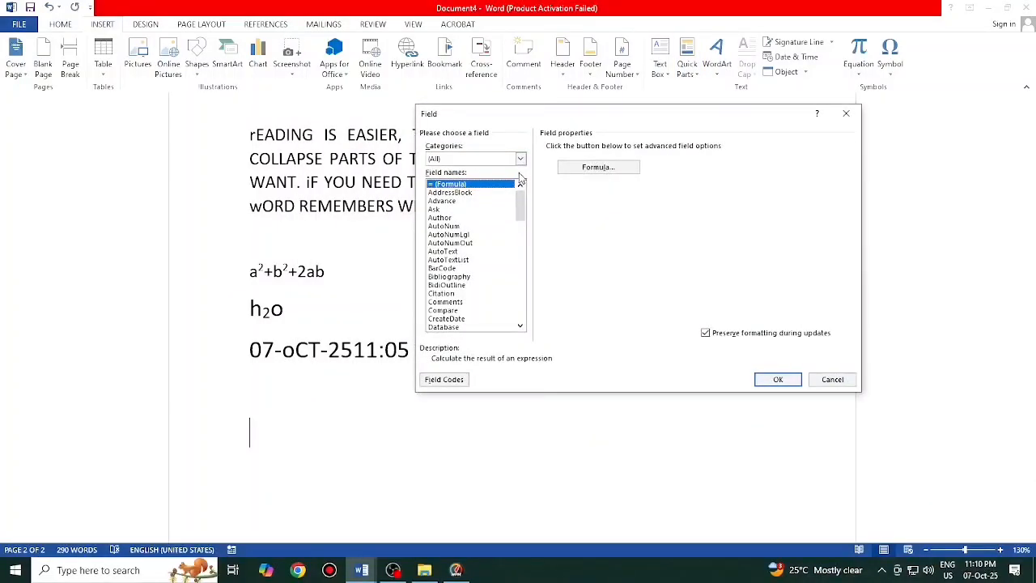
click(521, 160)
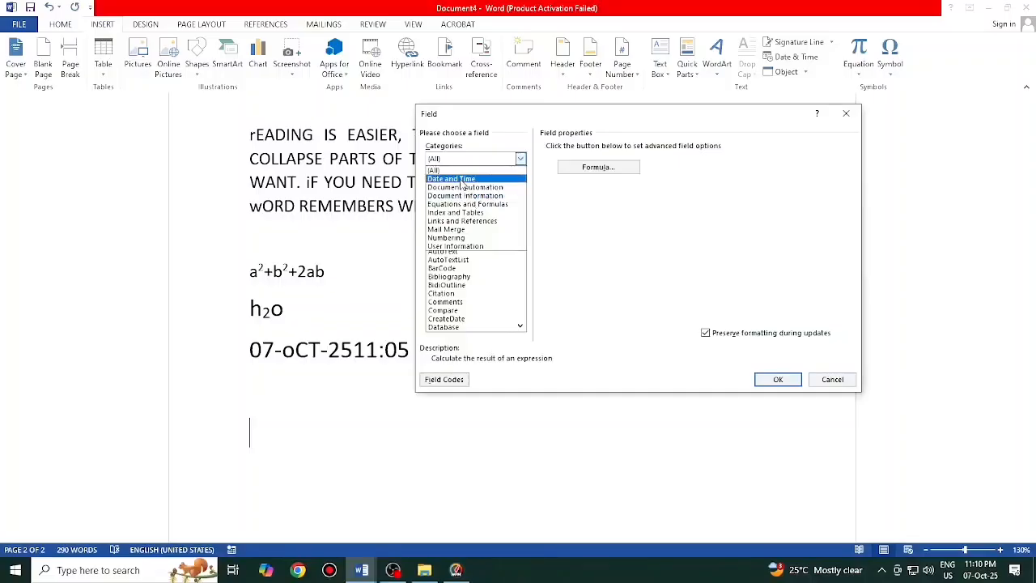
click(461, 176)
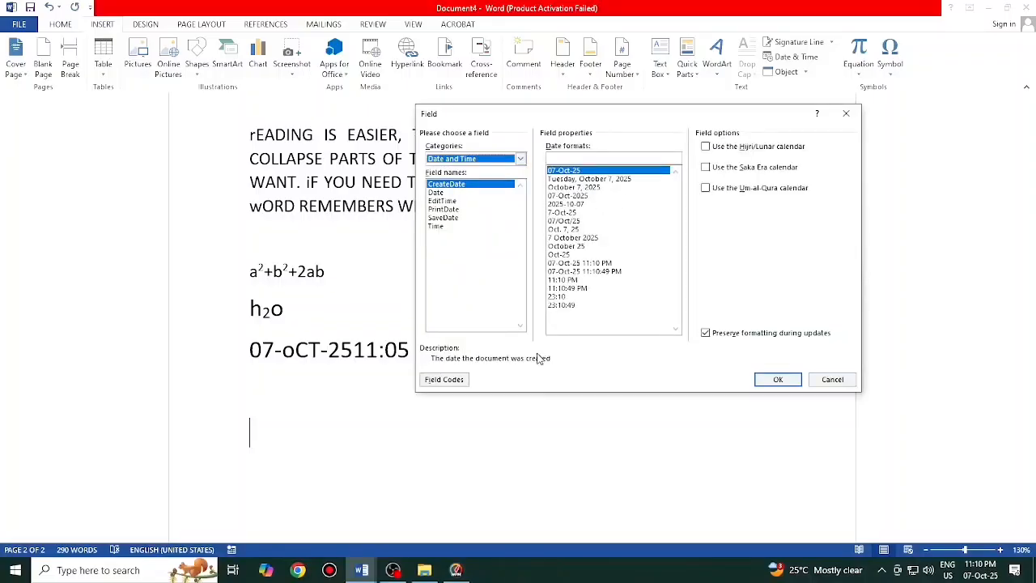
click(437, 209)
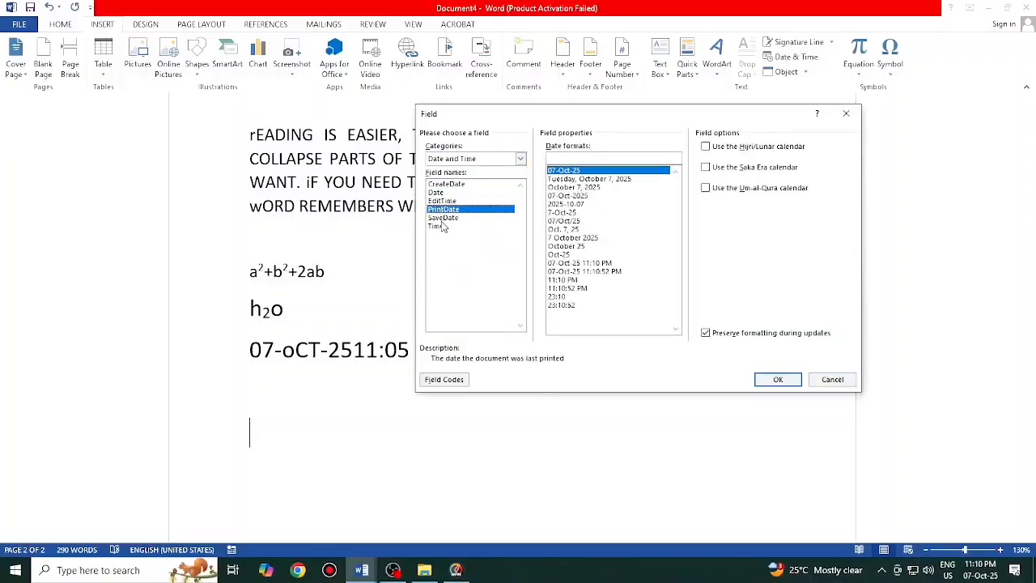
click(442, 217)
click(437, 227)
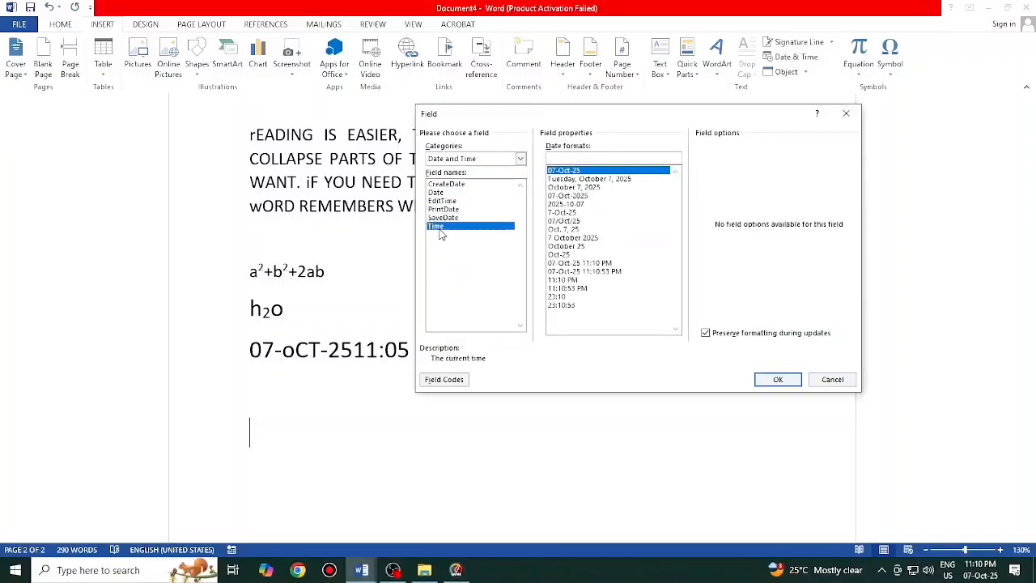
click(828, 379)
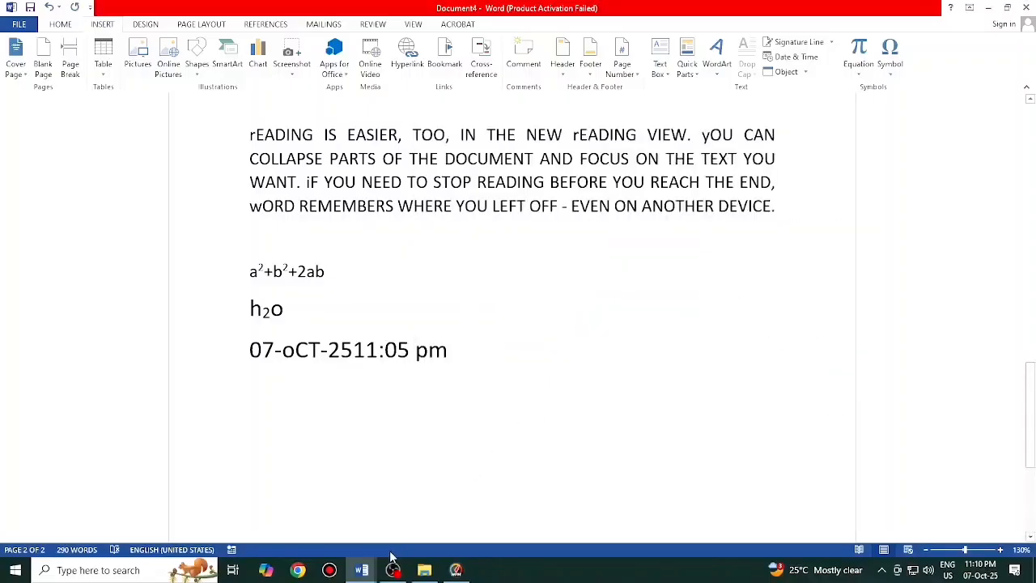
mouse_move(362, 567)
click(341, 523)
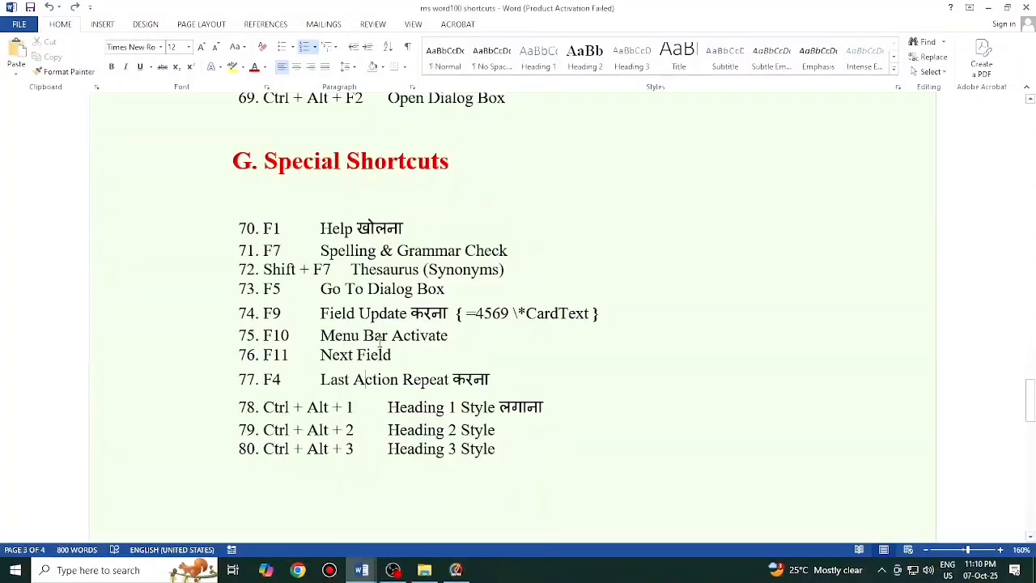
- Switch back to Document4 and select the first two lines of the reading-view paragraph
scroll(350, 372, down, 1)
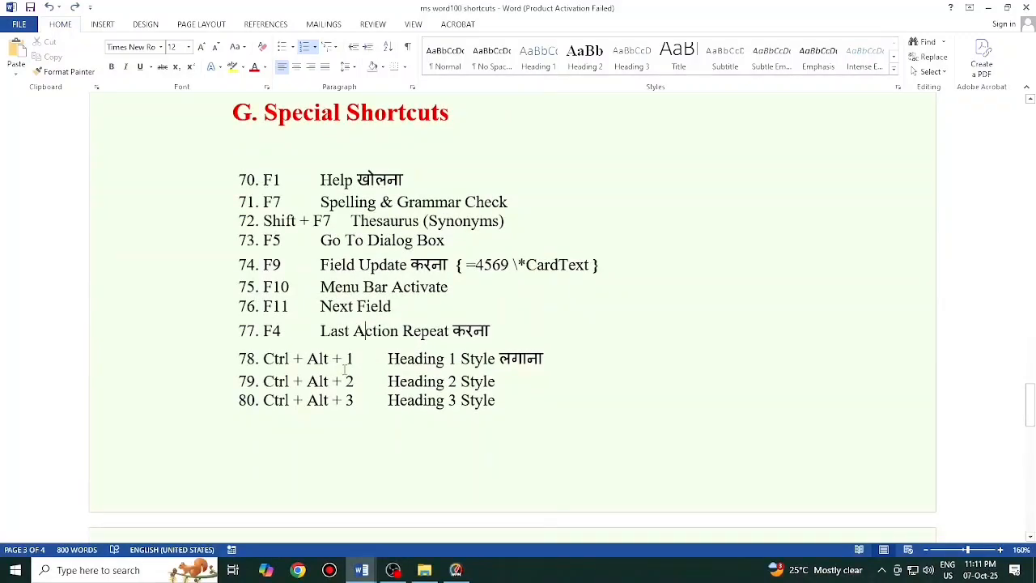
key(alt+Tab)
scroll(293, 237, up, 2)
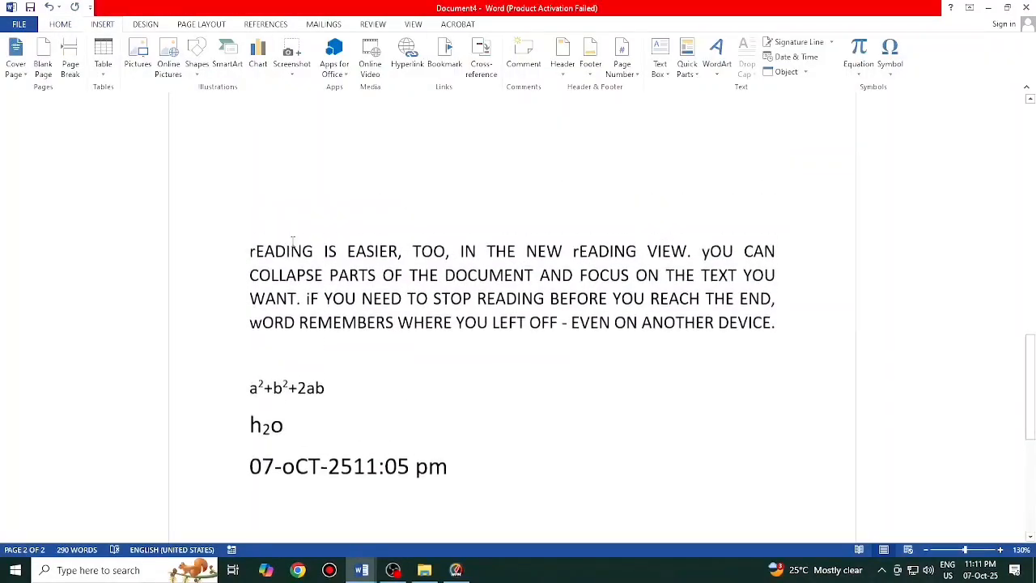
drag(253, 248, 801, 270)
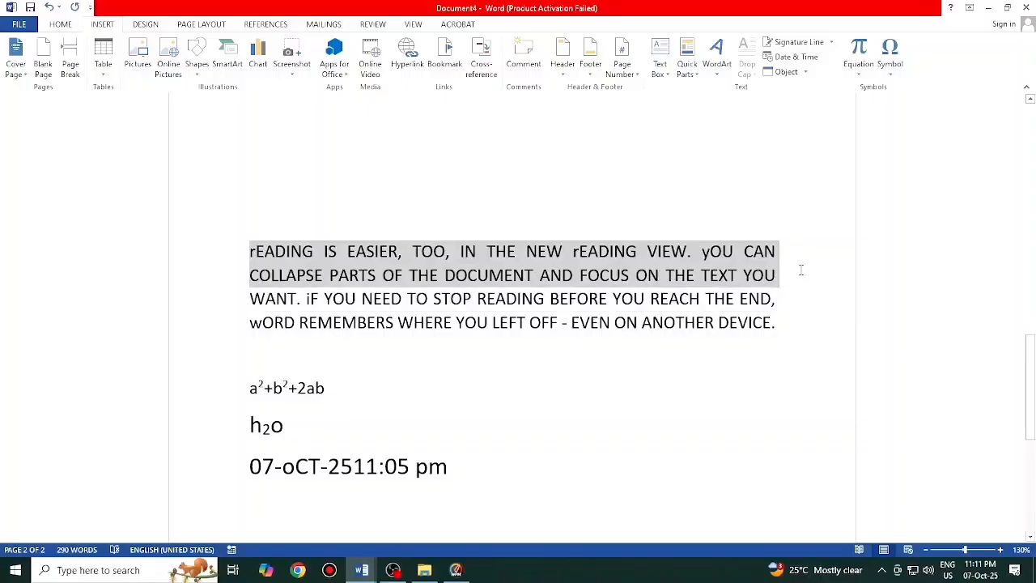
- Bold the reading-view paragraph's first two lines and its last line ending DEVICE
key(ctrl+b)
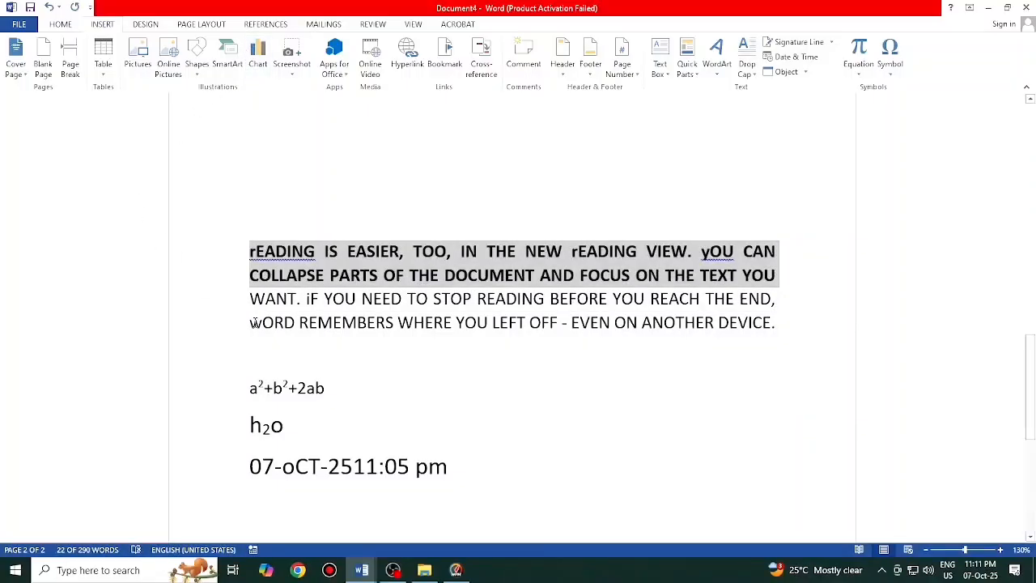
drag(257, 322, 712, 323)
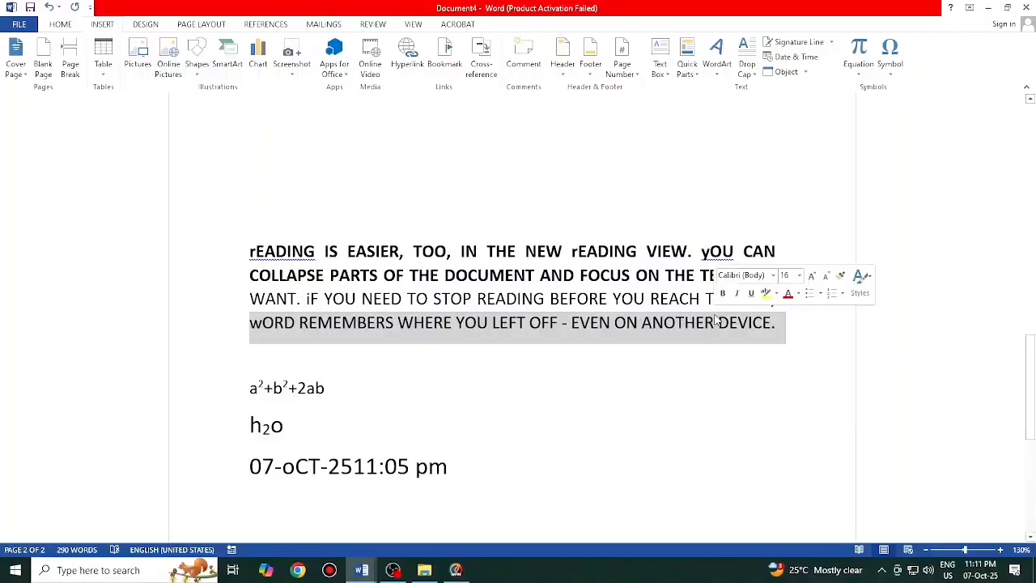
key(ctrl+b)
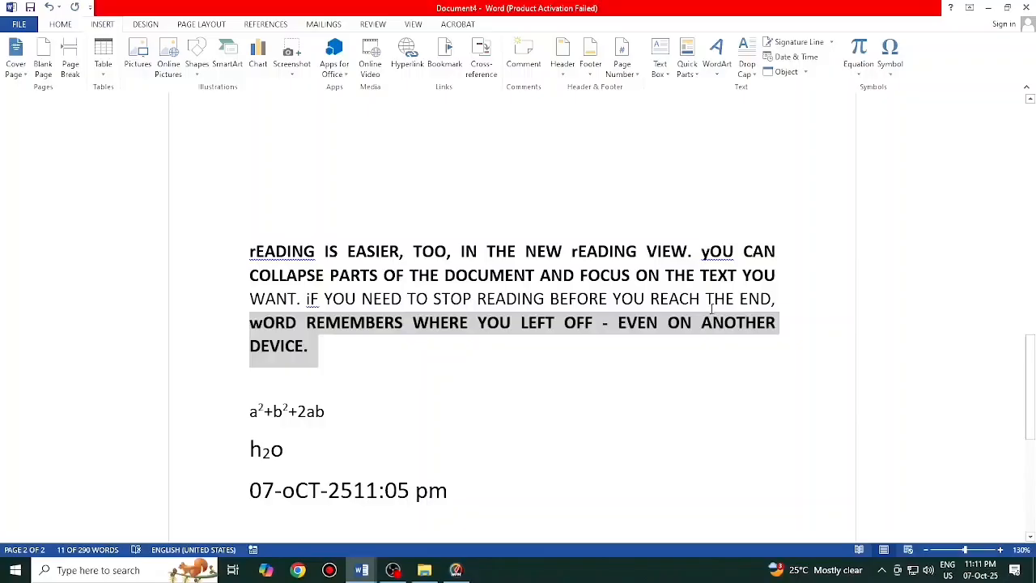
- Glance at the shortcuts list, then return to Document4 and scroll to its top
key(alt+Tab)
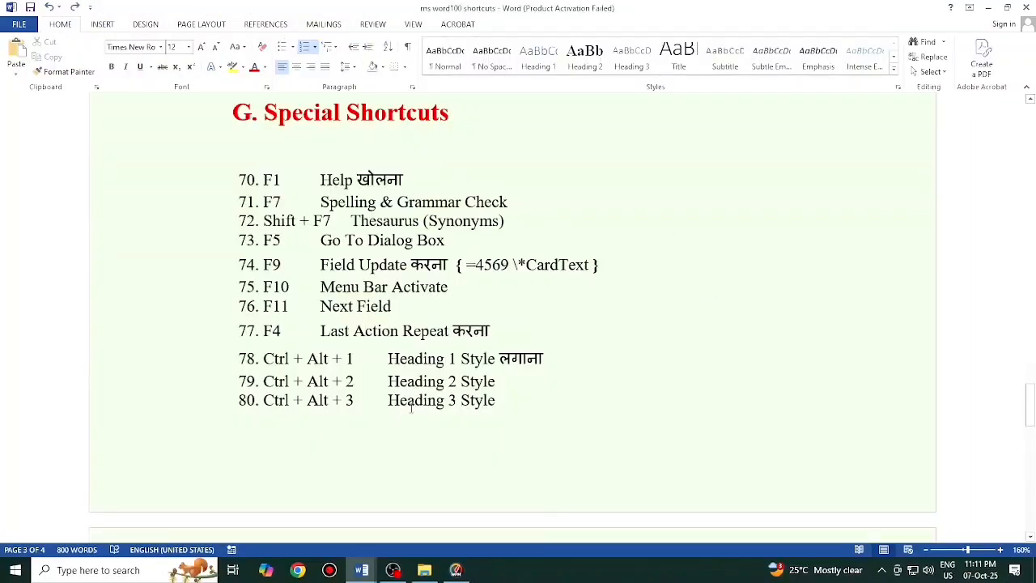
scroll(303, 373, down, 3)
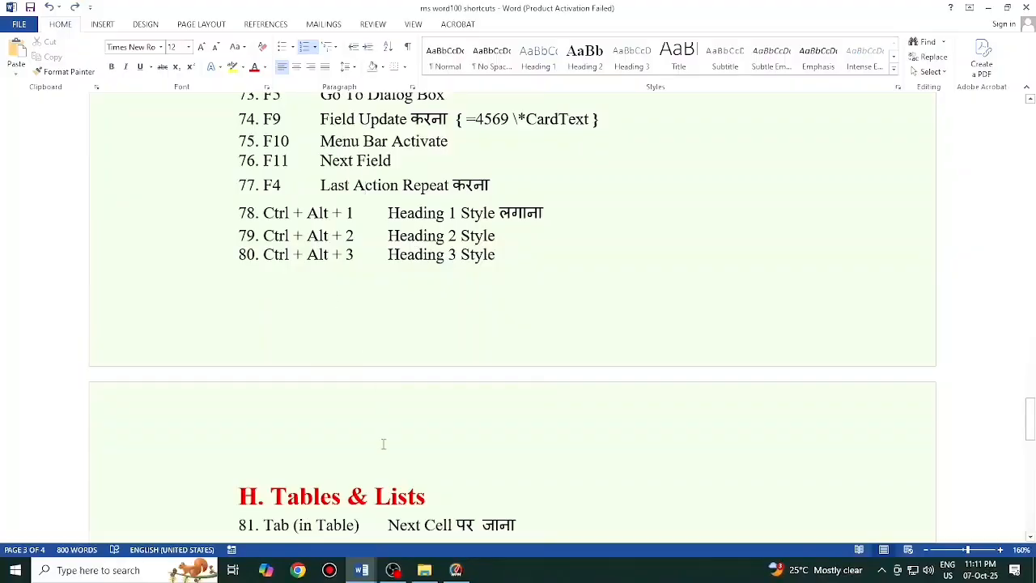
mouse_move(362, 573)
click(430, 506)
scroll(381, 386, up, 5)
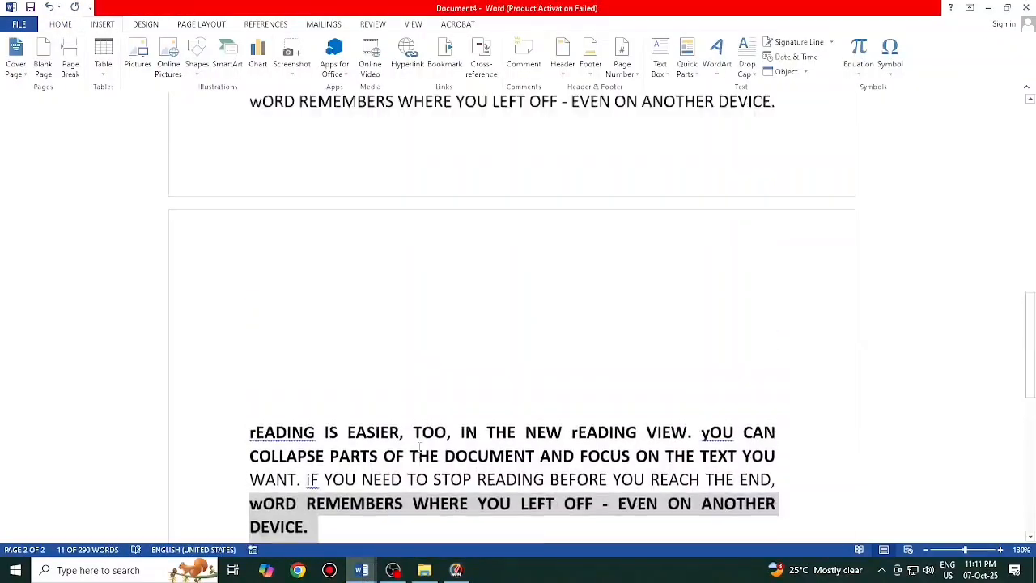
scroll(380, 385, up, 12)
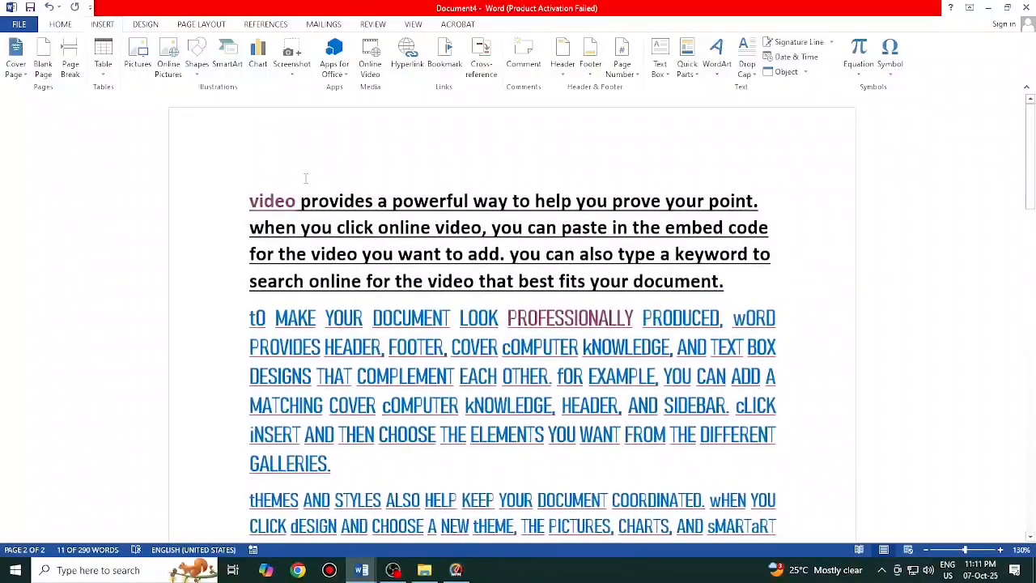
- Select the video paragraph, delete and restore it, and clear its character formatting
drag(251, 188, 764, 282)
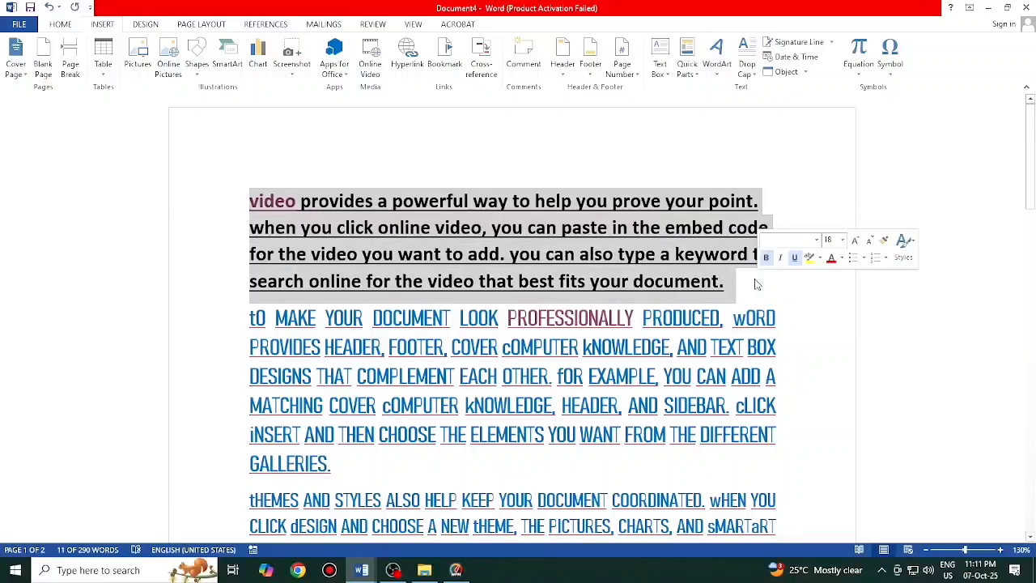
key(Delete)
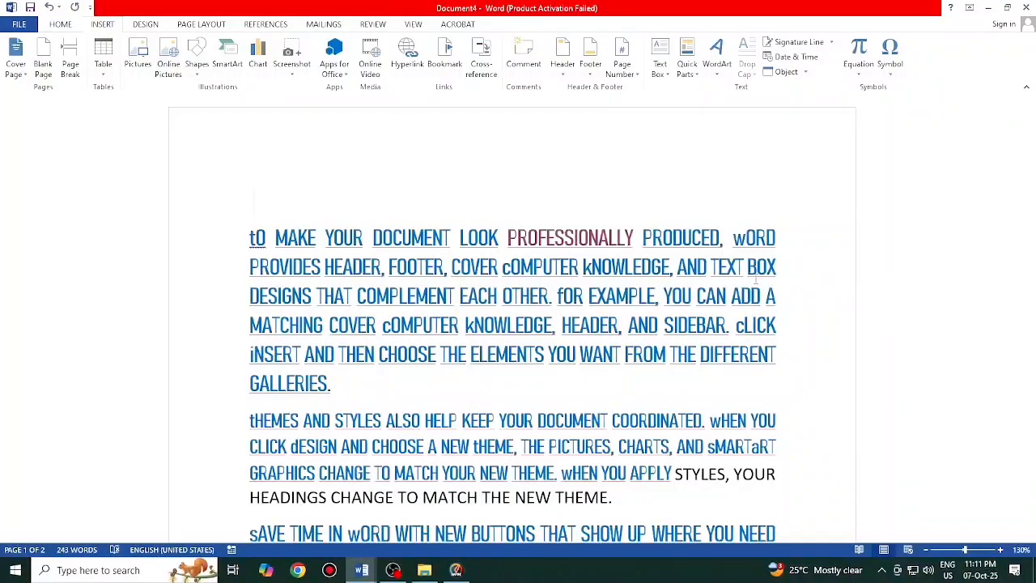
key(ctrl+z)
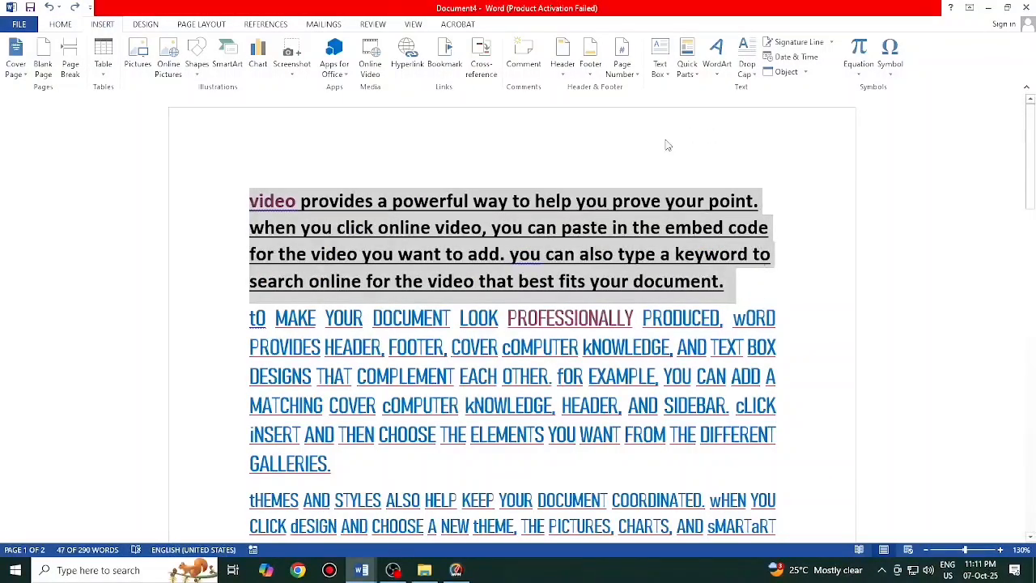
key(ctrl+space)
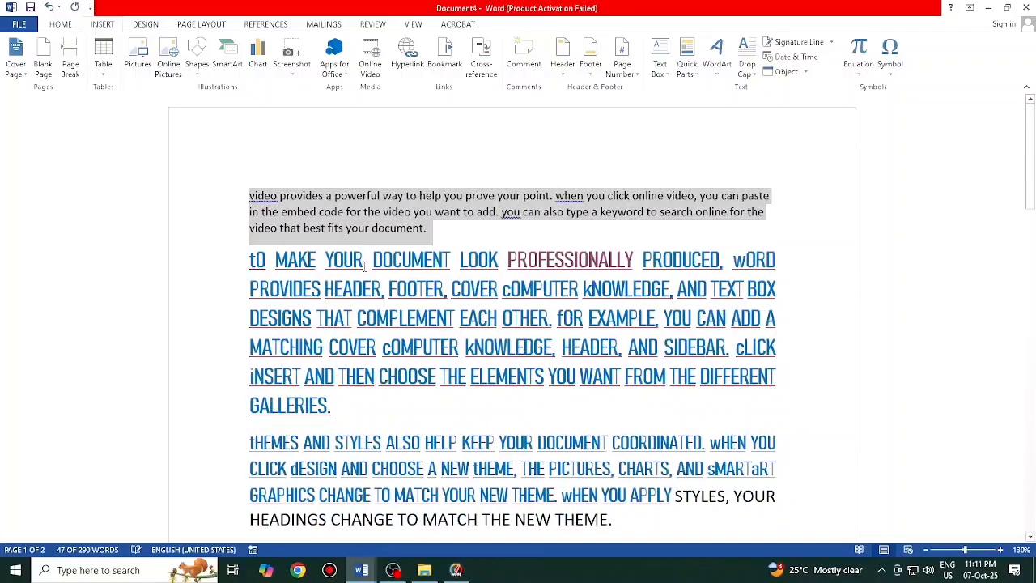
- Enlarge the paragraph's font two steps, add space above it, then shrink the font back down
key(ctrl+shift+period)
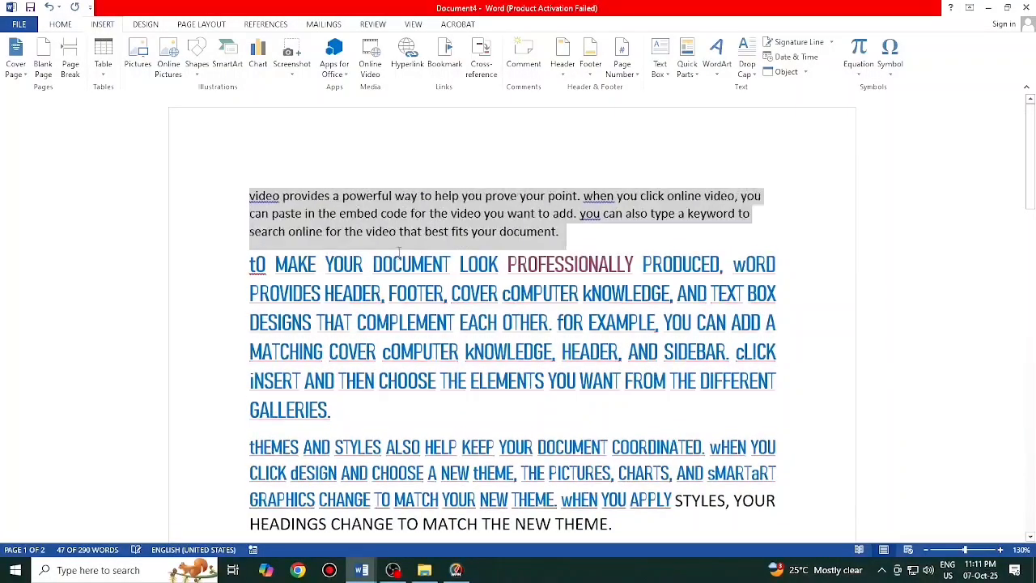
key(ctrl+shift+period)
key(ctrl+shift+period)
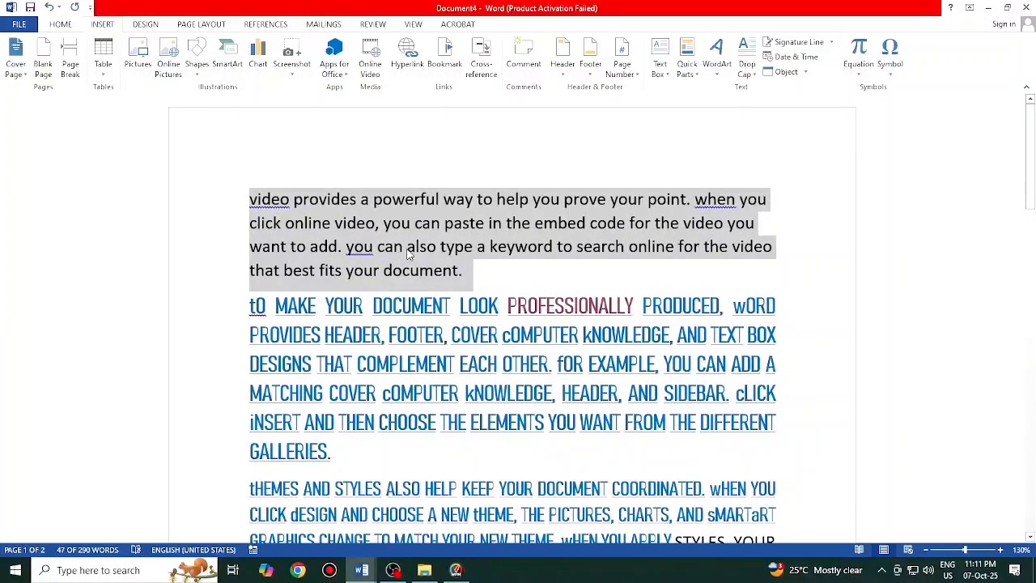
key(alt+Tab)
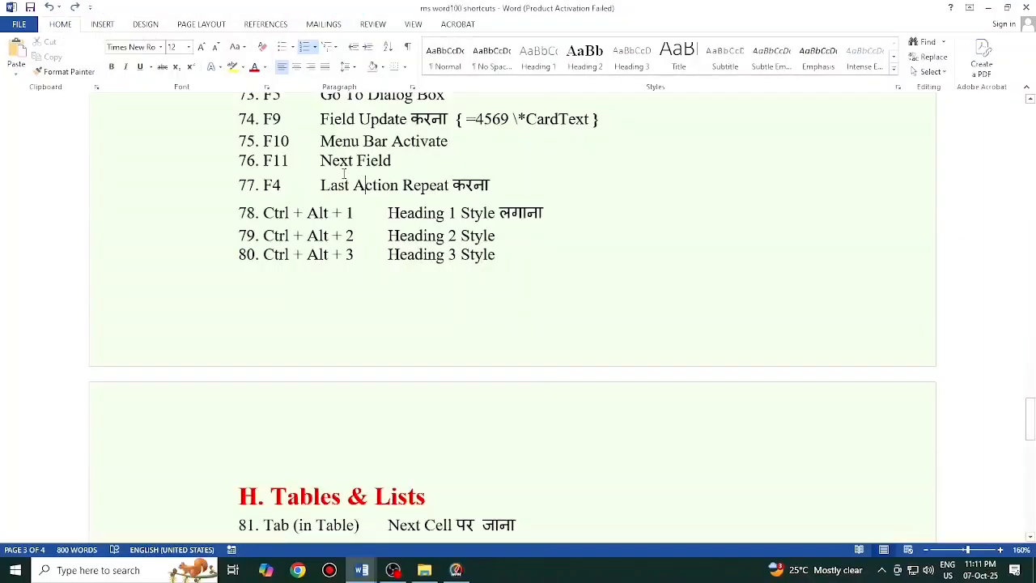
key(alt+Tab)
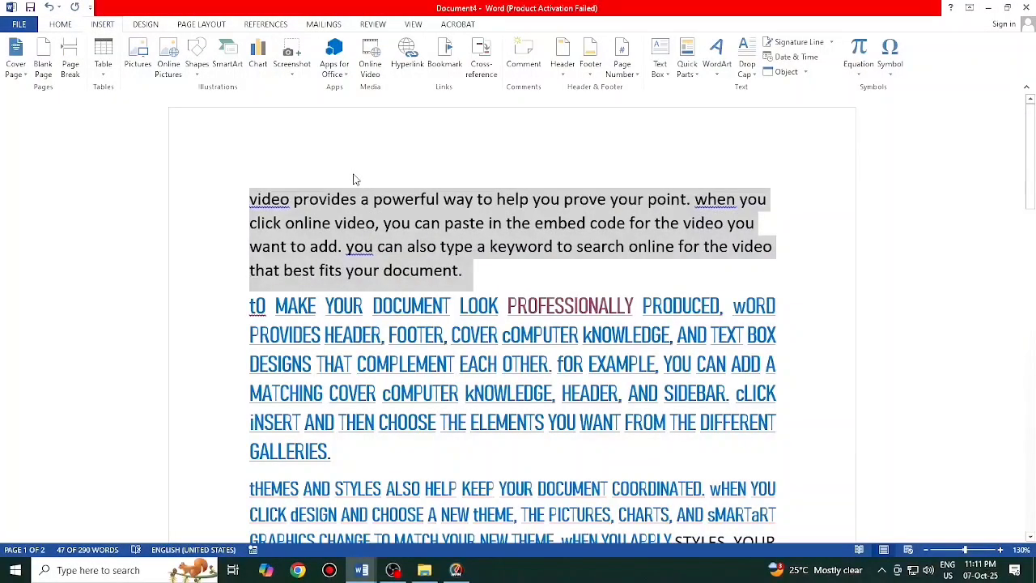
key(ctrl+0)
key(ctrl+space)
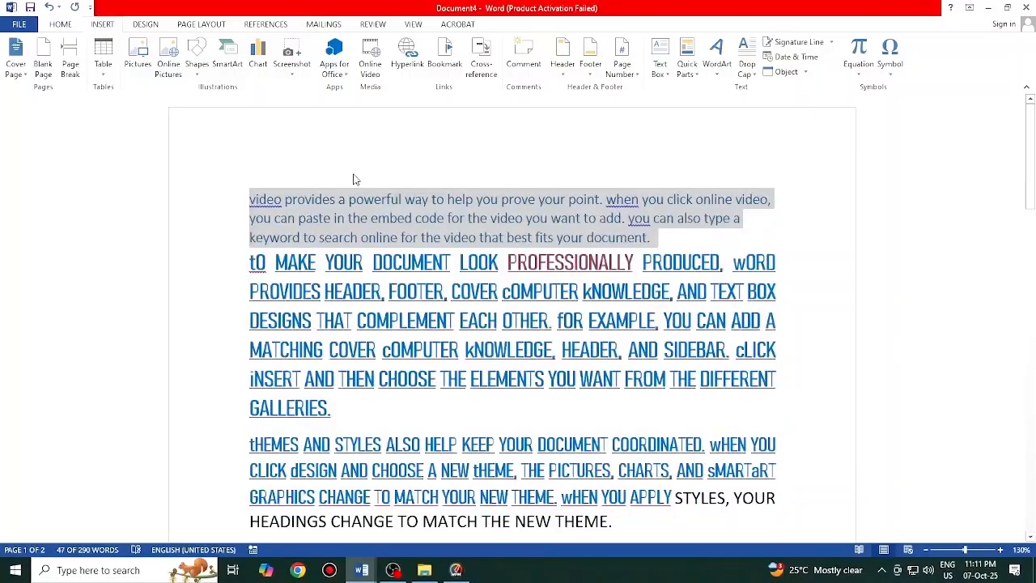
key(ctrl+bracketleft)
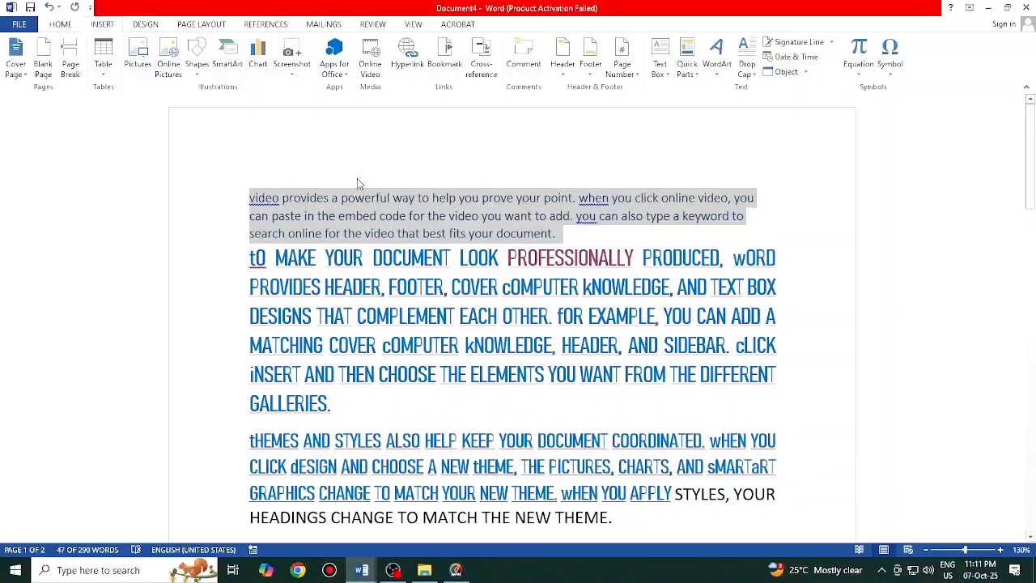
- Scroll the shortcuts document to the Tables & Lists section
mouse_move(362, 570)
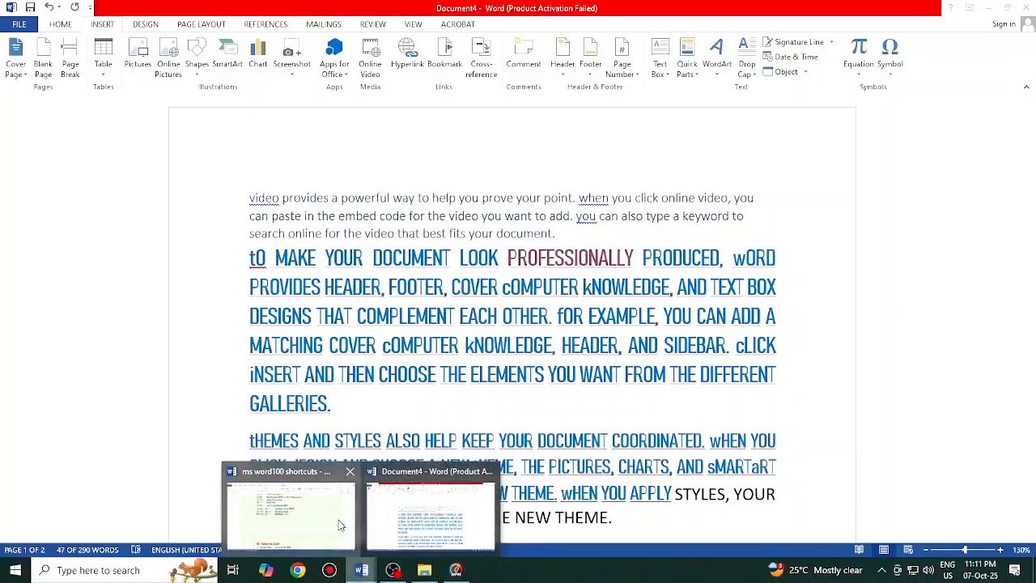
click(292, 512)
scroll(378, 270, down, 2)
scroll(379, 272, down, 3)
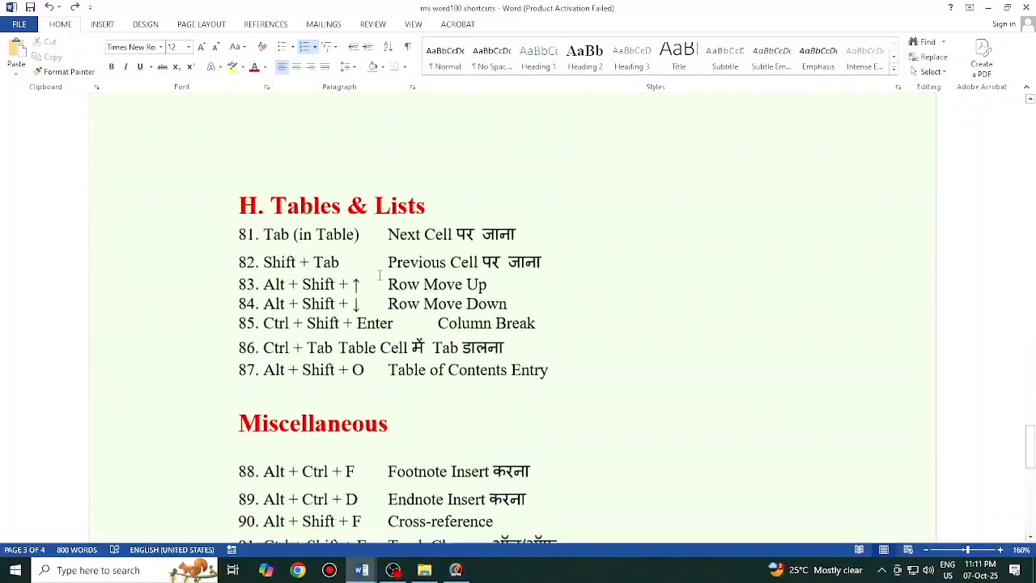
scroll(379, 273, up, 2)
scroll(379, 273, down, 3)
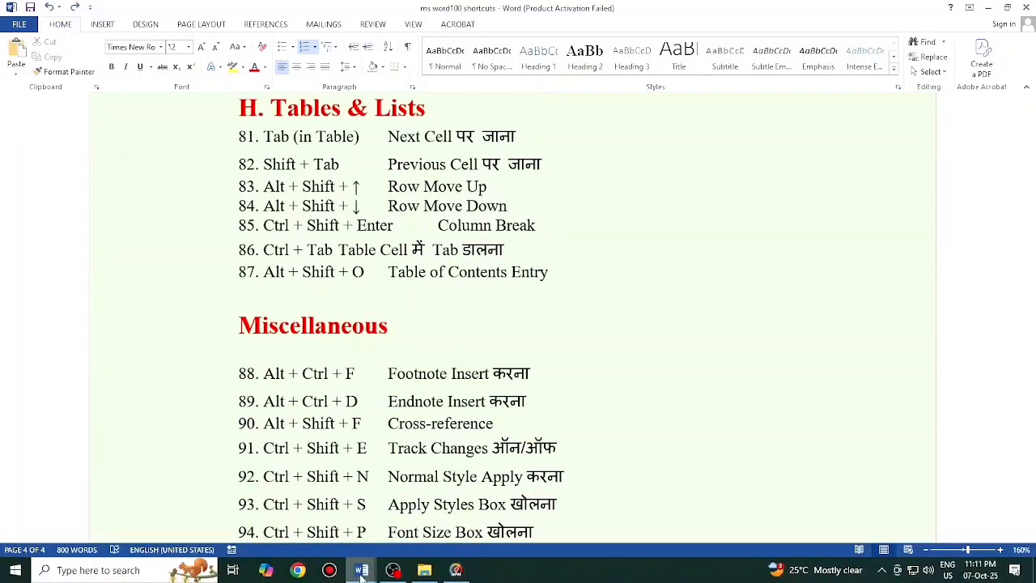
- Return to Document4 and add a blank line below the 07-oCT-25 11:05 pm entry
mouse_move(362, 570)
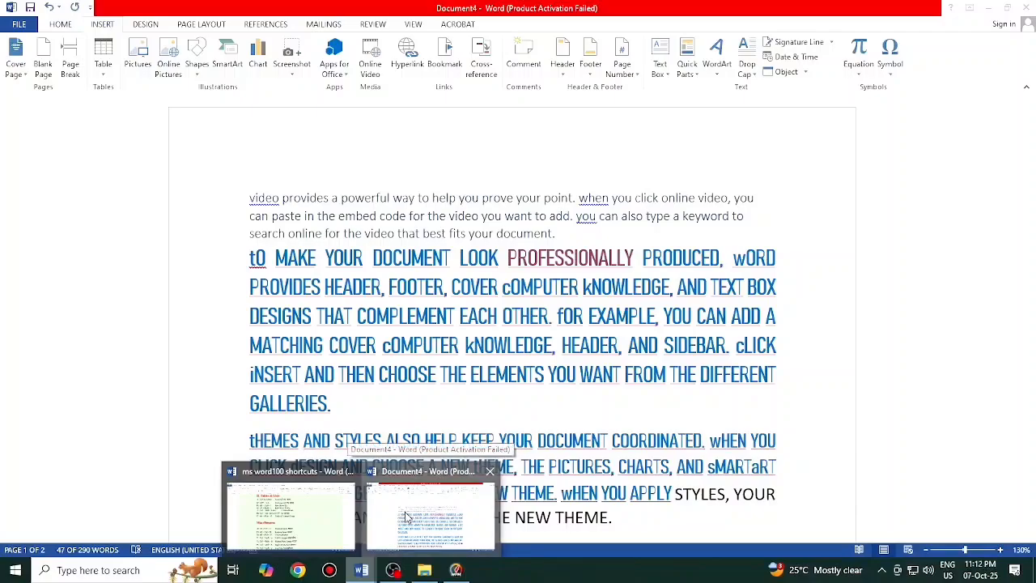
click(408, 518)
scroll(434, 426, down, 5)
scroll(434, 426, down, 6)
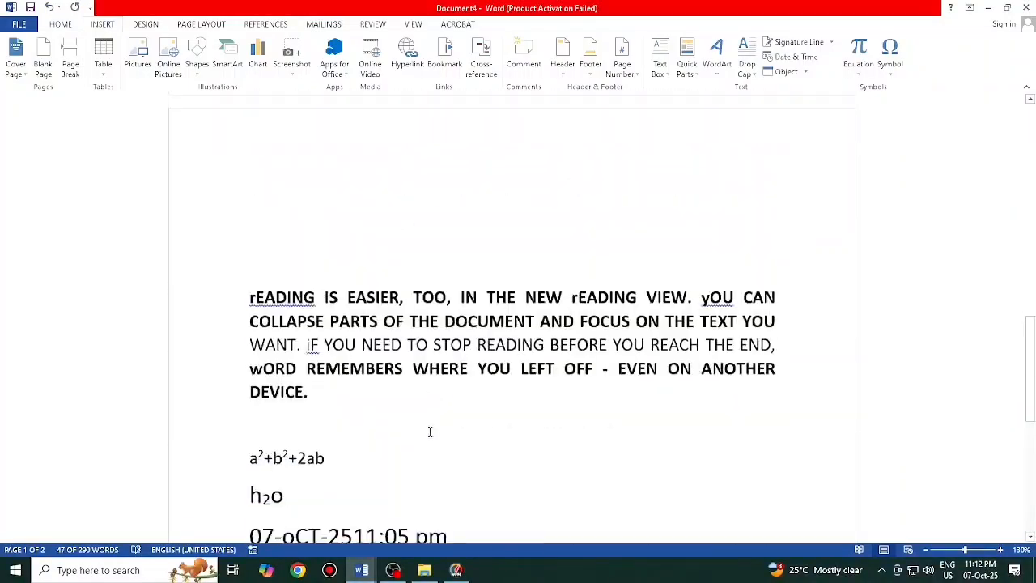
key(Return)
key(Return)
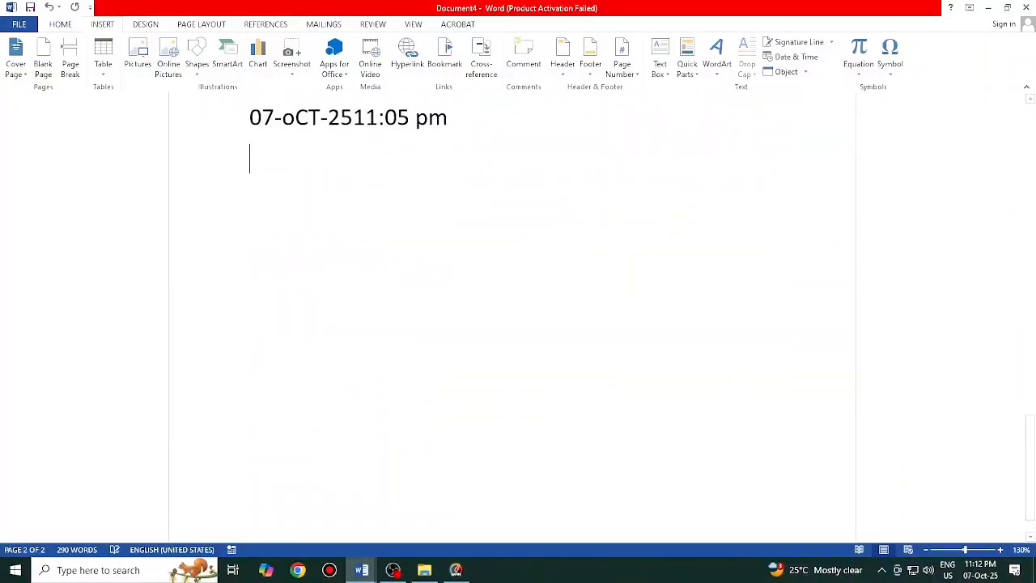
- Insert an empty 10-column, 8-row table below the date line, then show the shortcuts document
click(105, 76)
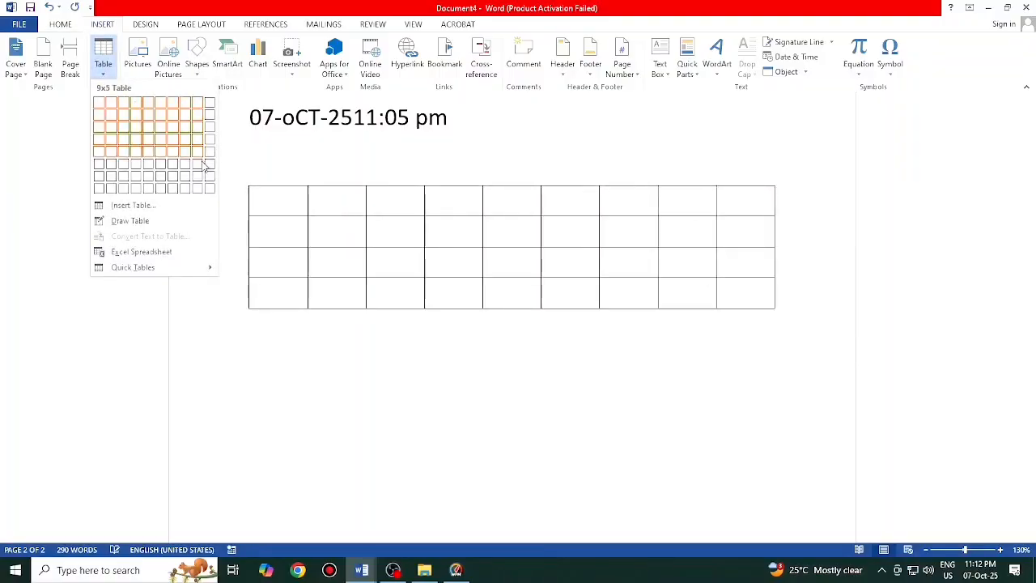
key(Escape)
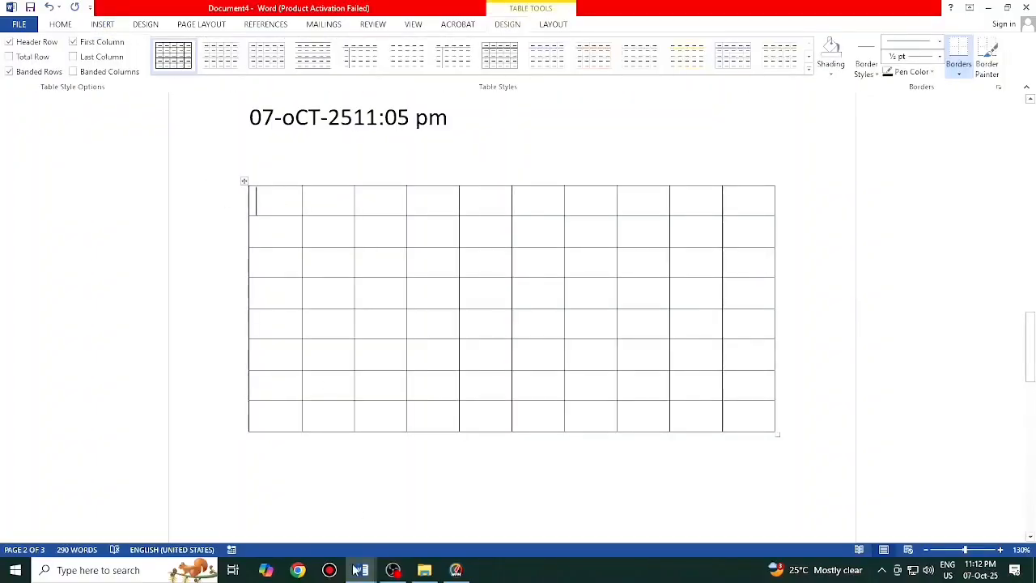
mouse_move(361, 570)
click(324, 528)
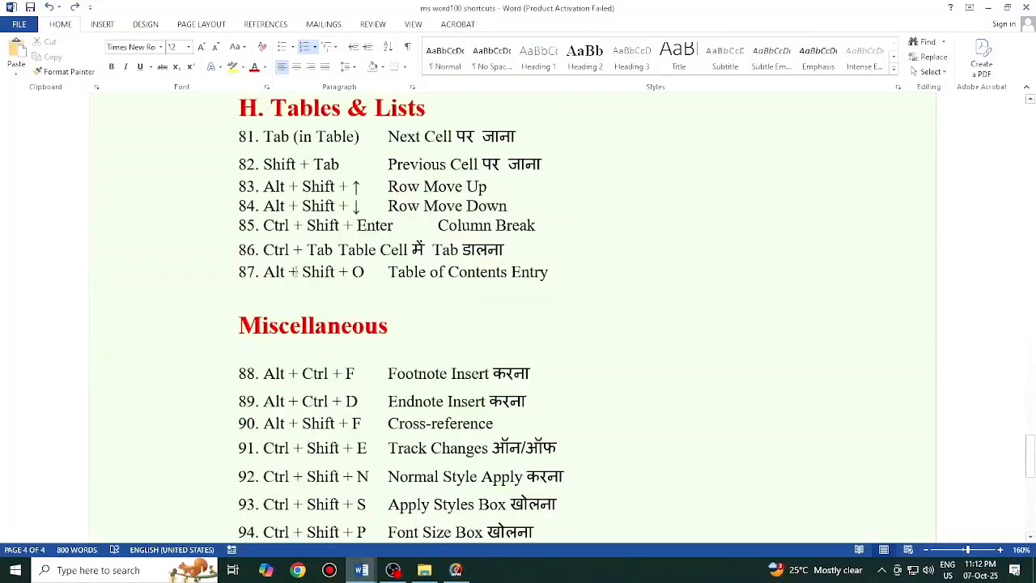
- Return to Document4 and Tab forward through the table cells into row 2
scroll(295, 272, up, 1)
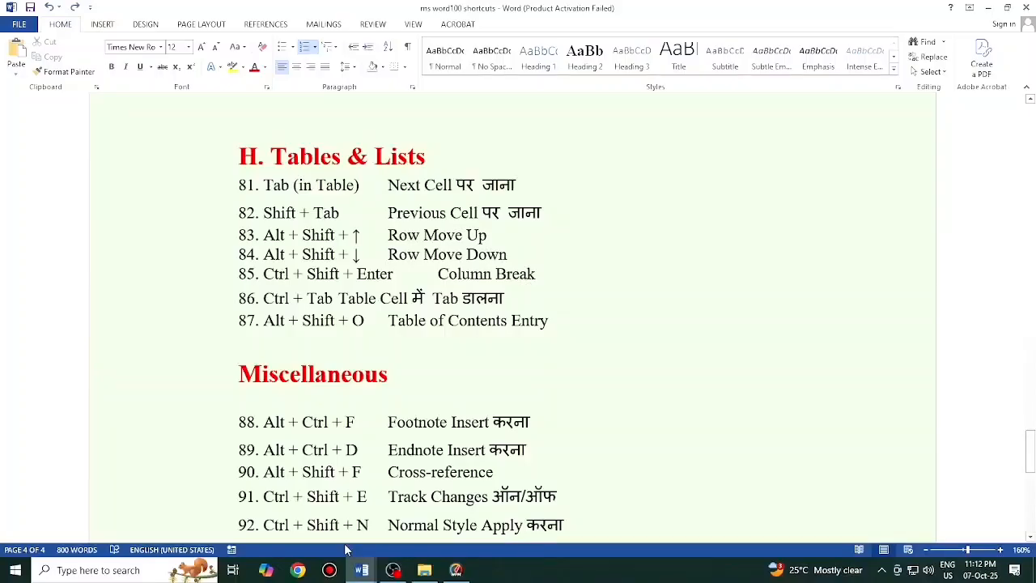
mouse_move(362, 570)
click(424, 522)
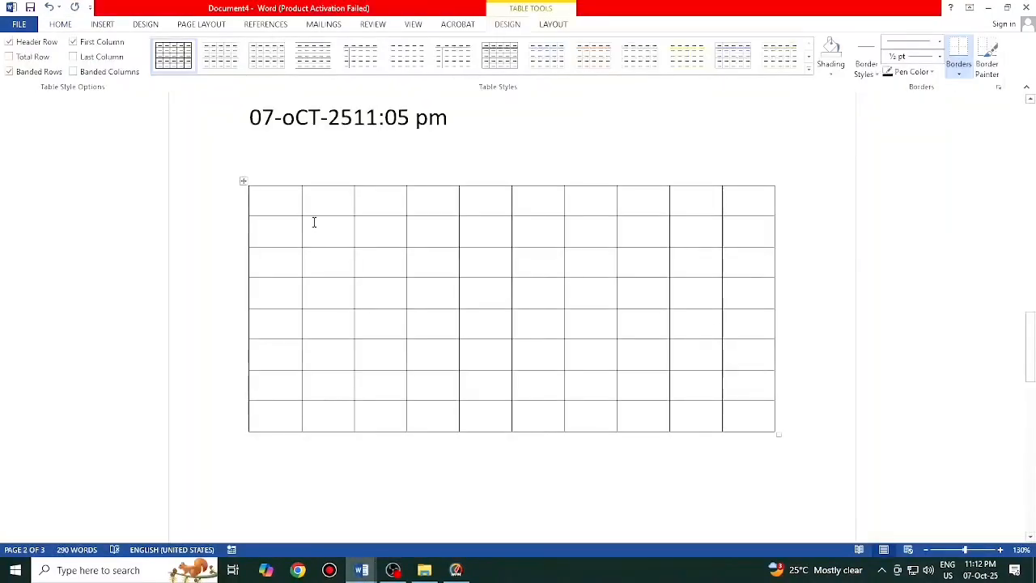
key(Tab)
key(Tab)
key(Tab)
key(Tab)
key(Tab)
key(Tab)
key(Tab)
key(Tab)
key(Tab)
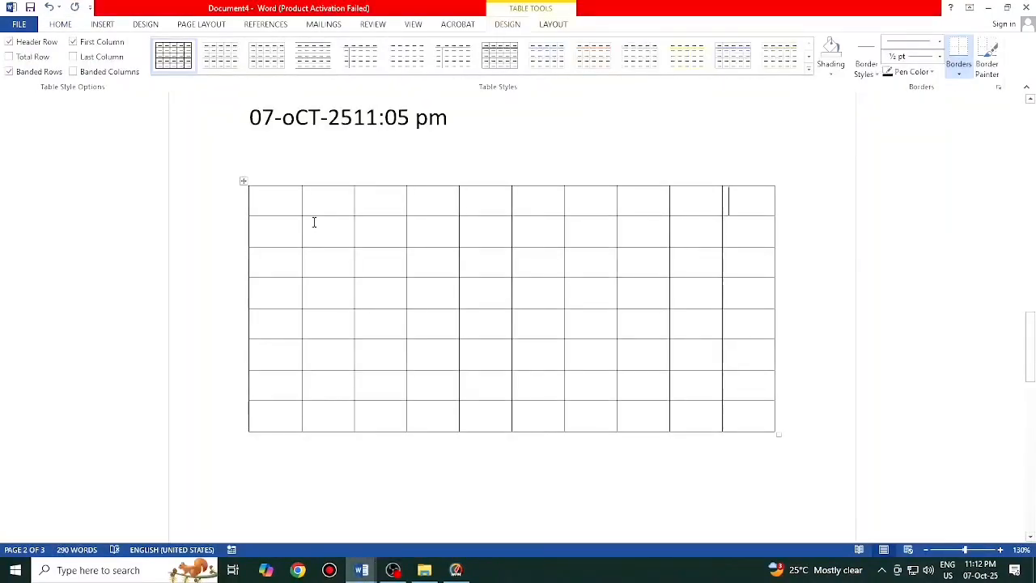
key(Tab)
key(Tab)
key(Tab)
key(Tab)
key(Tab)
key(Tab)
key(Tab)
key(Tab)
key(Tab)
key(Tab)
- Check the table shortcuts, then move backward from row 2's last cell
mouse_move(366, 567)
click(330, 502)
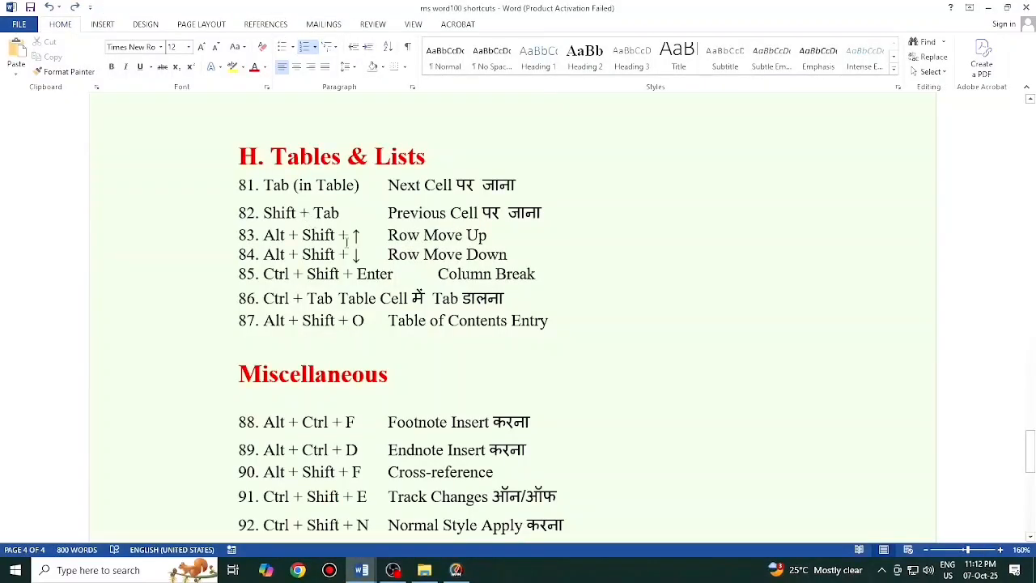
mouse_move(364, 567)
click(430, 509)
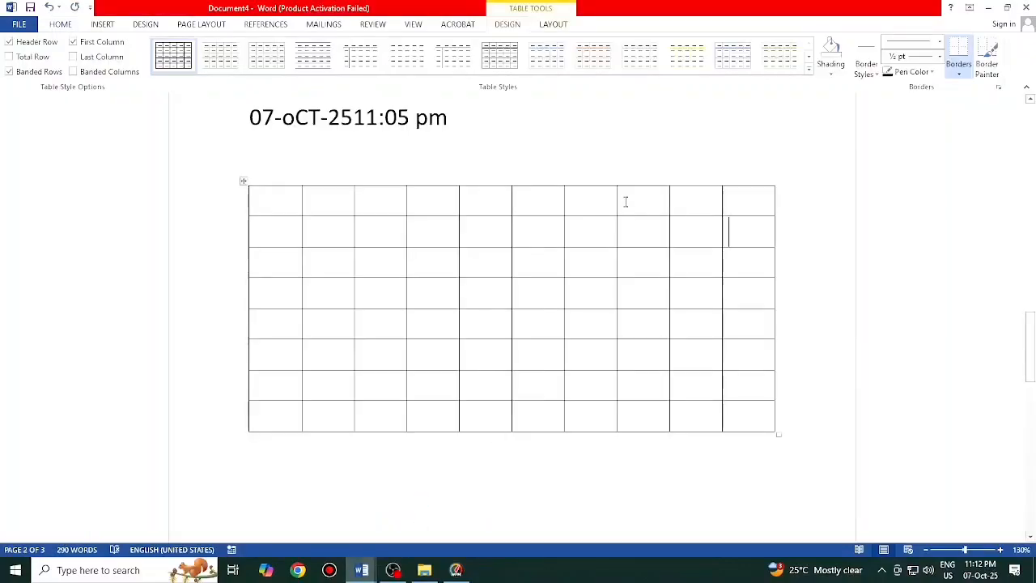
click(740, 231)
key(Left)
key(Left)
key(Left)
key(Left)
key(Left)
key(Left)
key(Left)
key(Left)
key(Left)
key(Left)
key(Left)
key(Left)
key(Left)
key(Left)
key(Left)
key(Left)
key(Left)
key(Left)
- Recheck the shortcuts reference and place the cursor in row 2's first cell of Document4's table
mouse_move(362, 570)
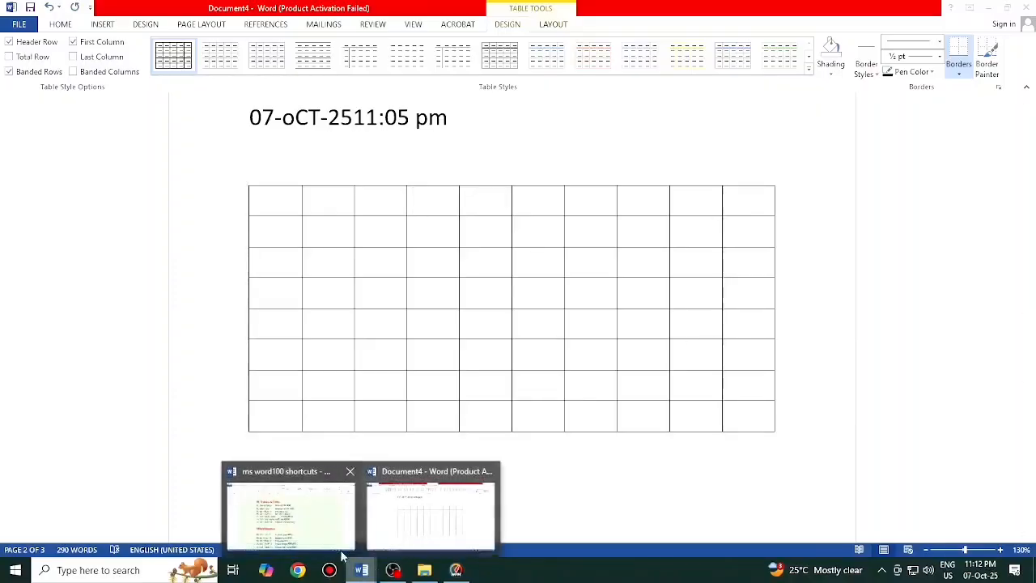
click(325, 533)
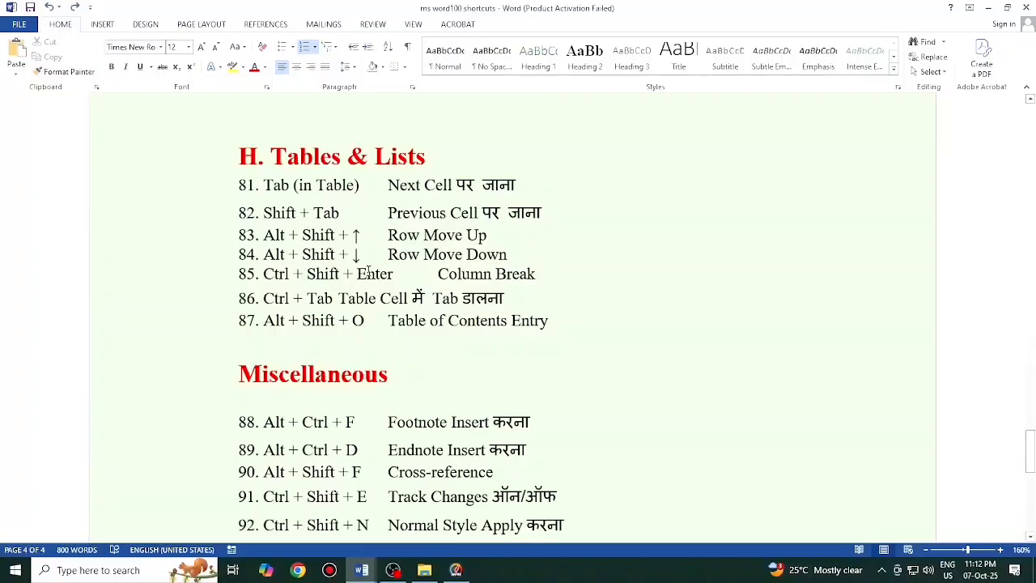
mouse_move(362, 570)
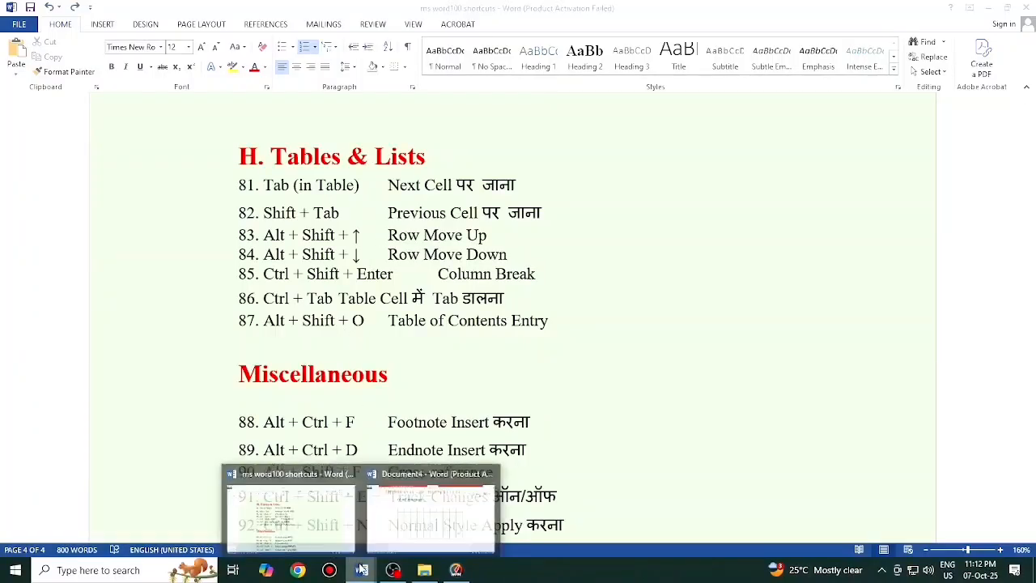
click(428, 526)
click(286, 231)
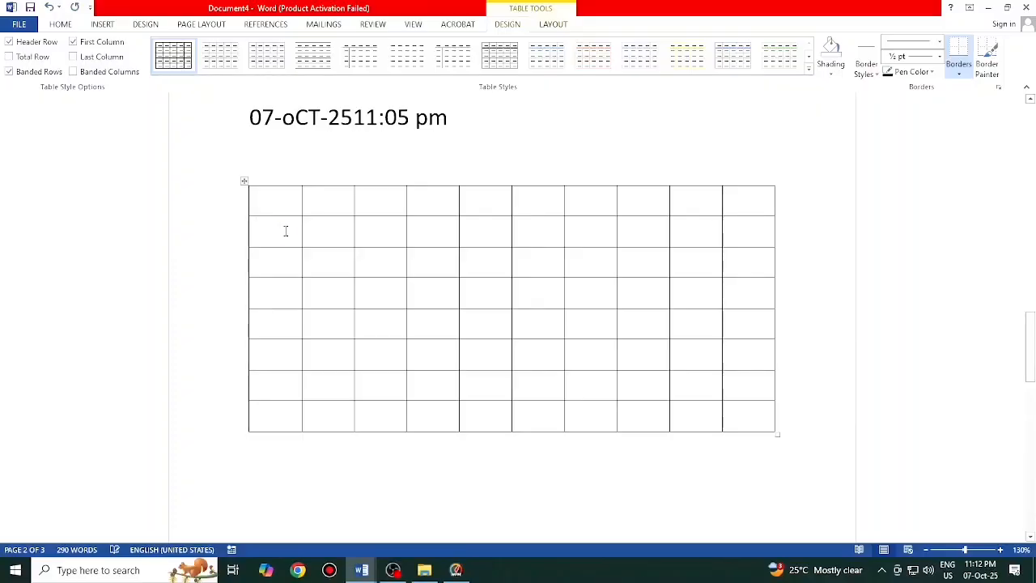
- Move the table row down and up with Alt+Shift+arrows, ending at the top
key(alt+shift+Down)
key(alt+shift+Down)
key(alt+shift+Down)
key(alt+shift+Down)
key(alt+shift+Down)
key(alt+shift+Down)
key(alt+shift+Up)
key(alt+shift+Up)
key(alt+shift+Up)
key(alt+shift+Up)
key(alt+shift+Up)
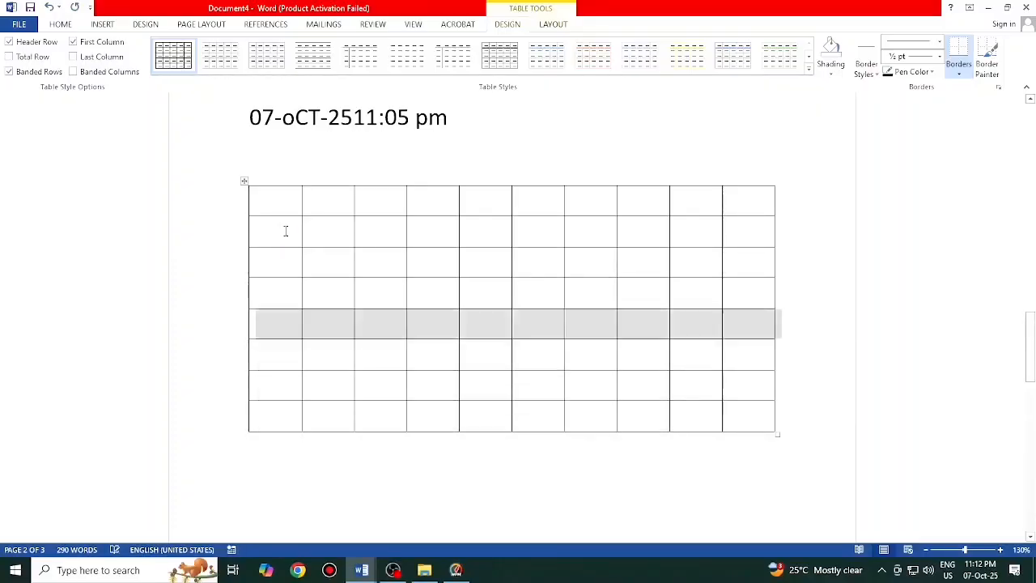
key(alt+shift+Up)
key(alt+shift+Up)
key(alt+shift+Up)
key(alt+shift+Down)
key(alt+shift+Down)
key(alt+shift+Down)
key(alt+shift+Down)
key(alt+shift+Down)
key(alt+shift+Down)
key(alt+shift+Down)
key(alt+shift+Down)
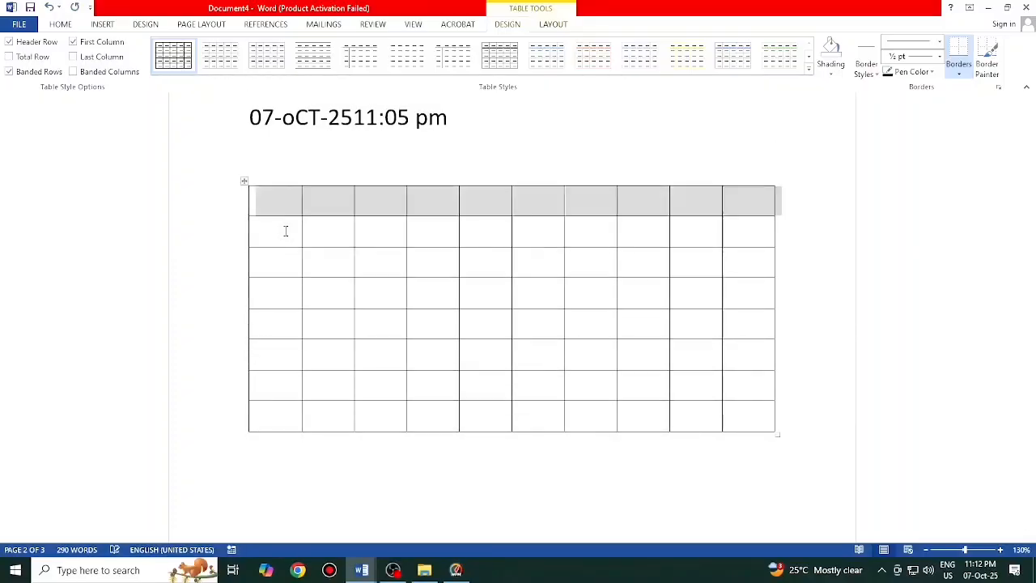
key(alt+shift+Up)
key(alt+shift+Up)
key(alt+shift+Up)
key(alt+shift+Up)
key(alt+shift+Up)
key(alt+shift+Up)
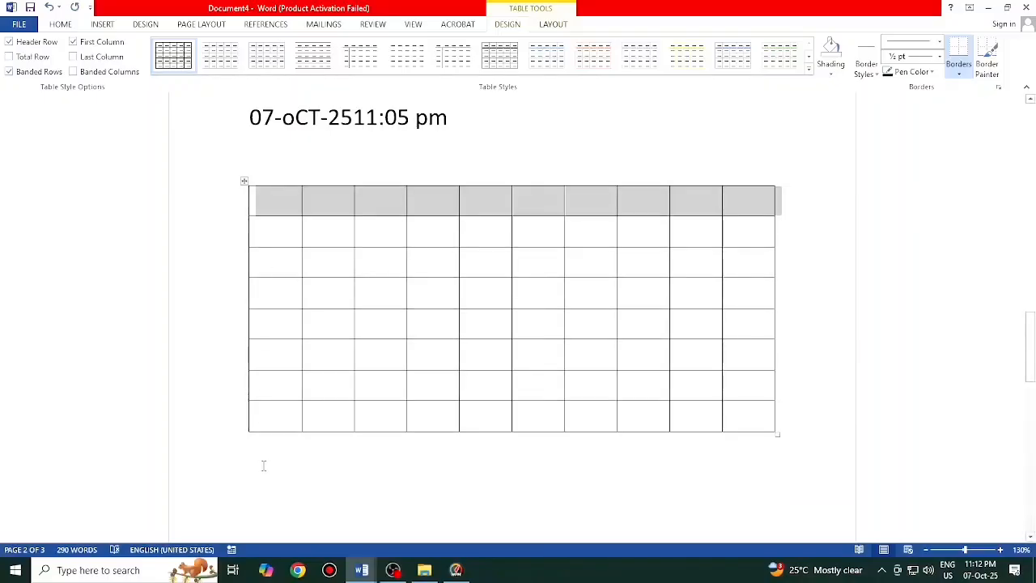
- After checking the shortcuts, split the table at row 4 with Ctrl+Shift+Enter
mouse_move(362, 570)
click(328, 518)
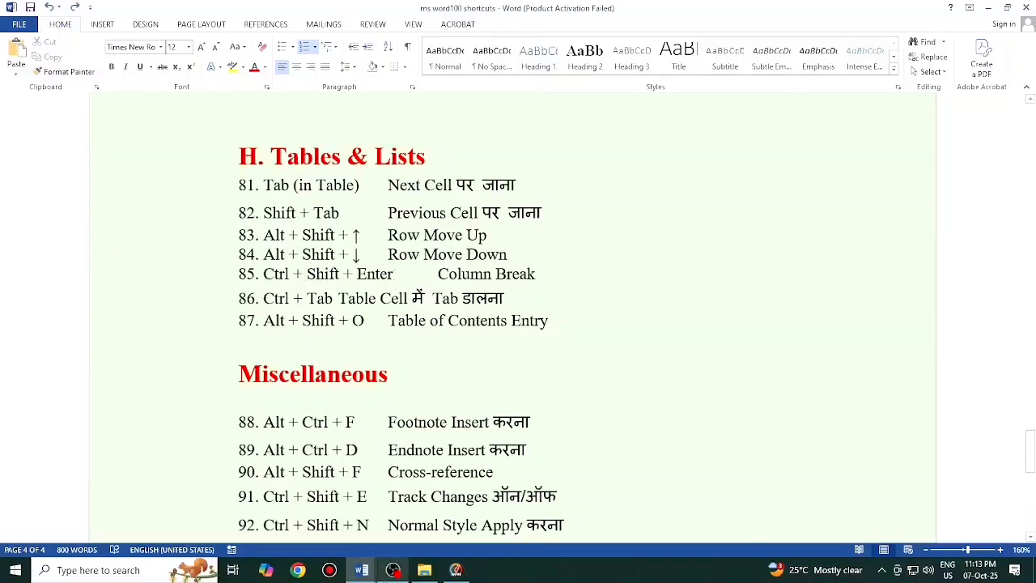
mouse_move(362, 571)
click(419, 515)
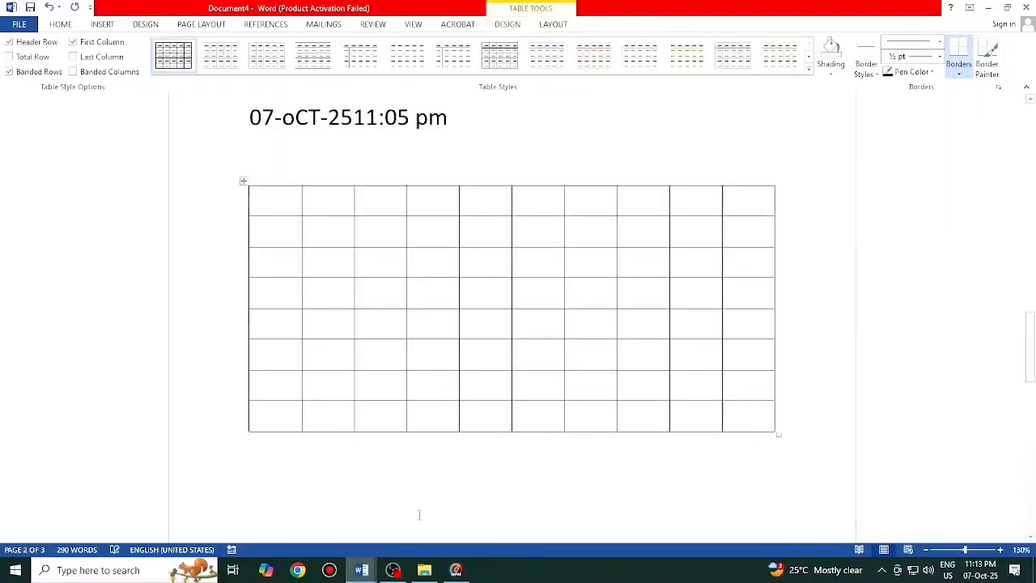
click(392, 297)
key(ctrl+shift+Return)
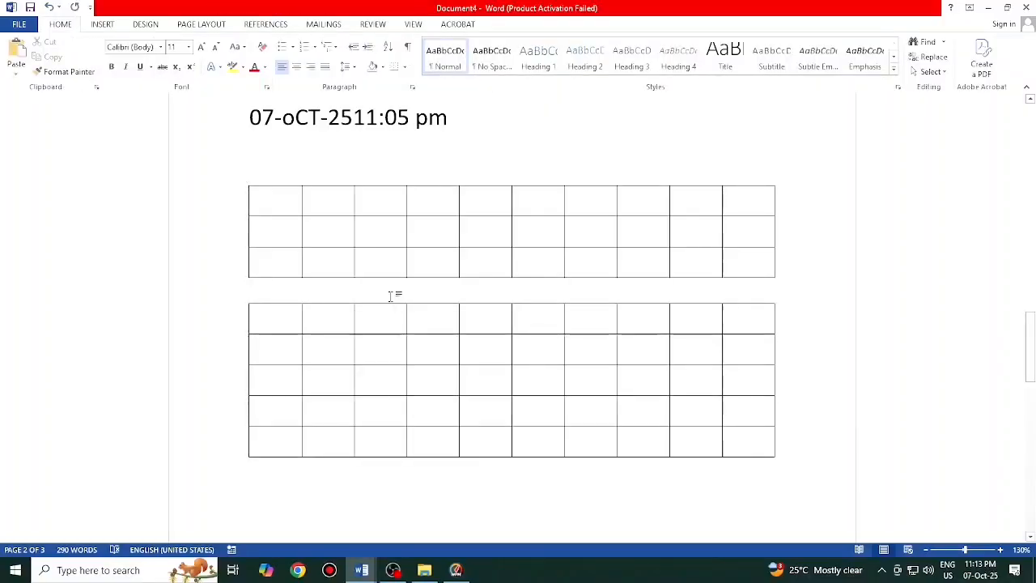
- Undo the split to rejoin the tables into one 8-row table, then show the shortcuts document
click(257, 348)
click(266, 221)
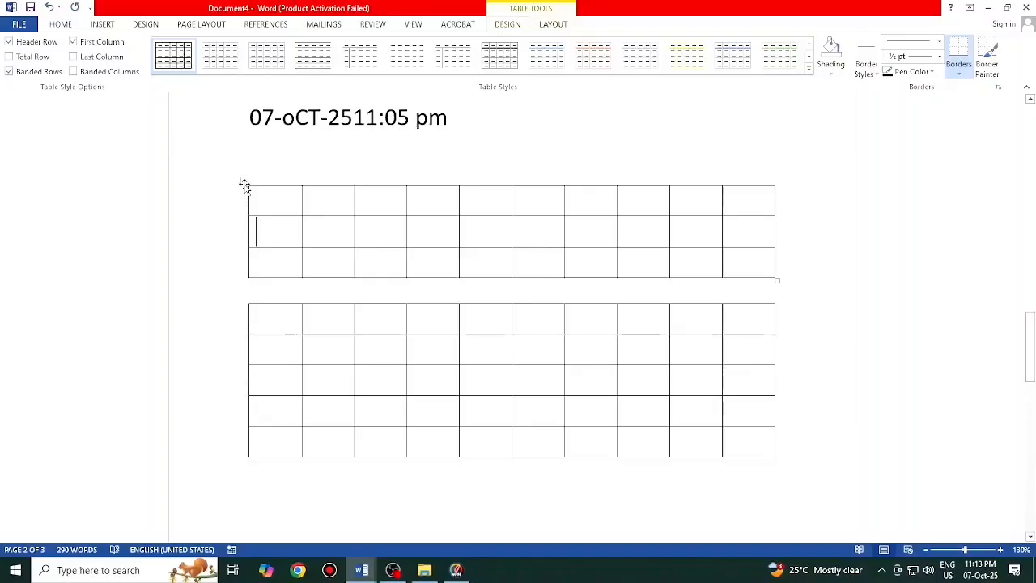
key(ctrl+z)
mouse_move(362, 570)
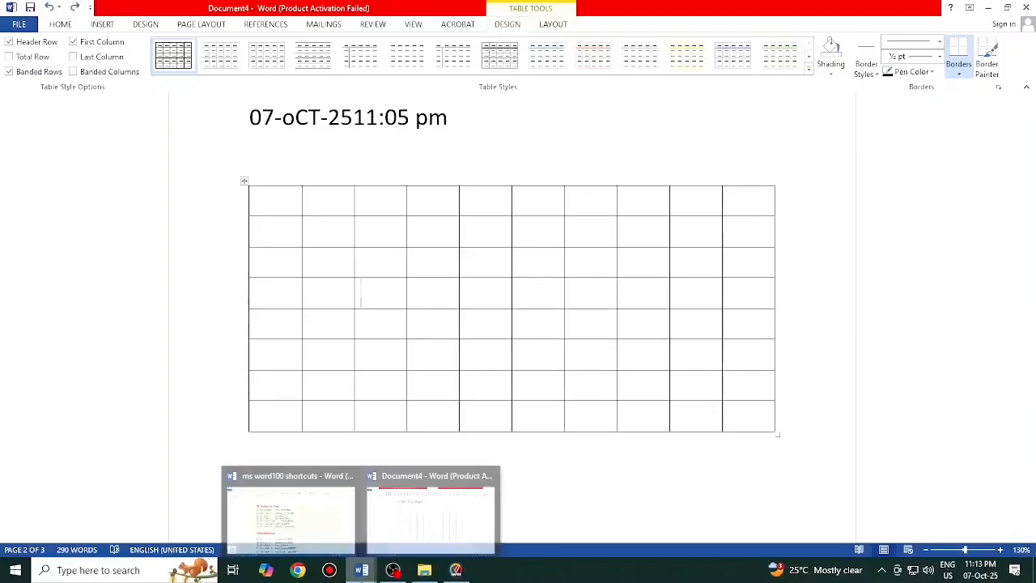
click(332, 527)
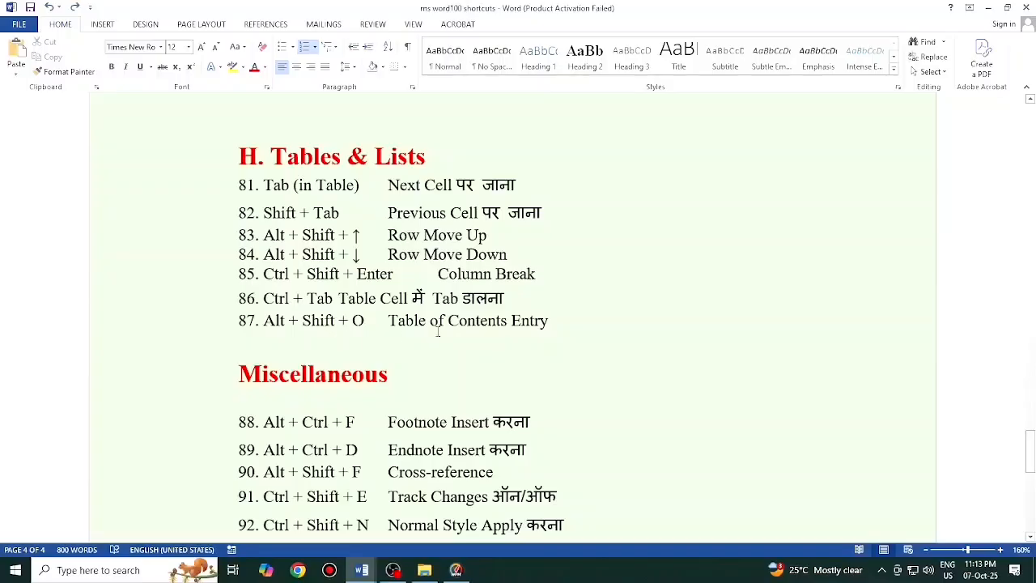
- Mark 'sh' as a level-1 table-of-contents entry in a table cell, then hide formatting marks
mouse_move(362, 570)
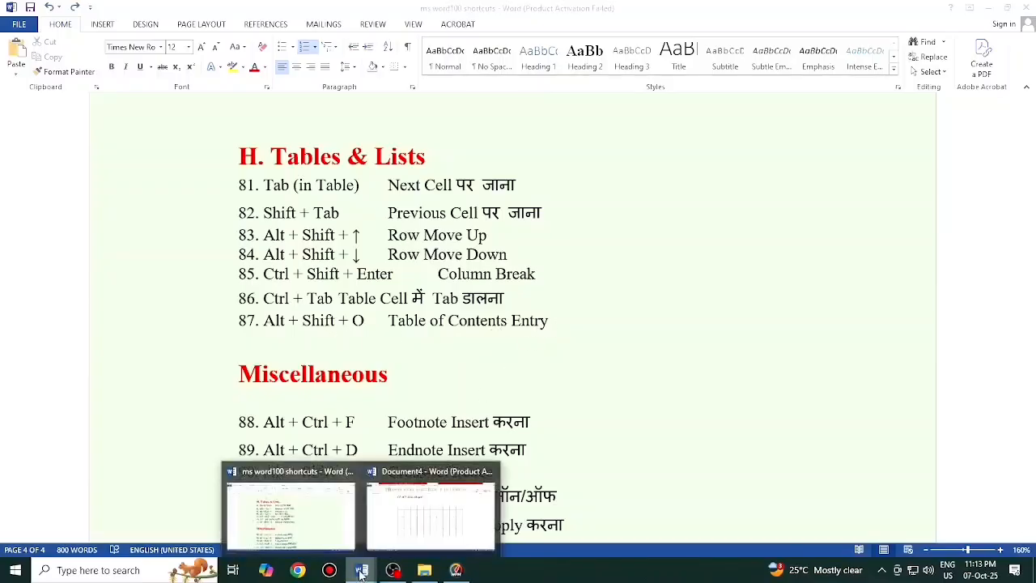
click(430, 506)
click(325, 291)
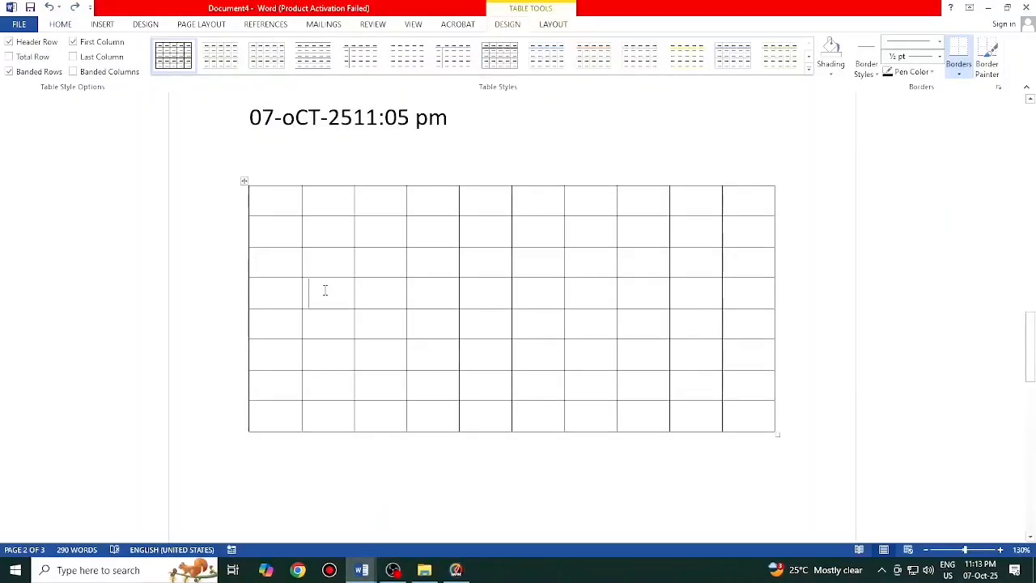
key(alt+shift+o)
scroll(325, 294, down, 3)
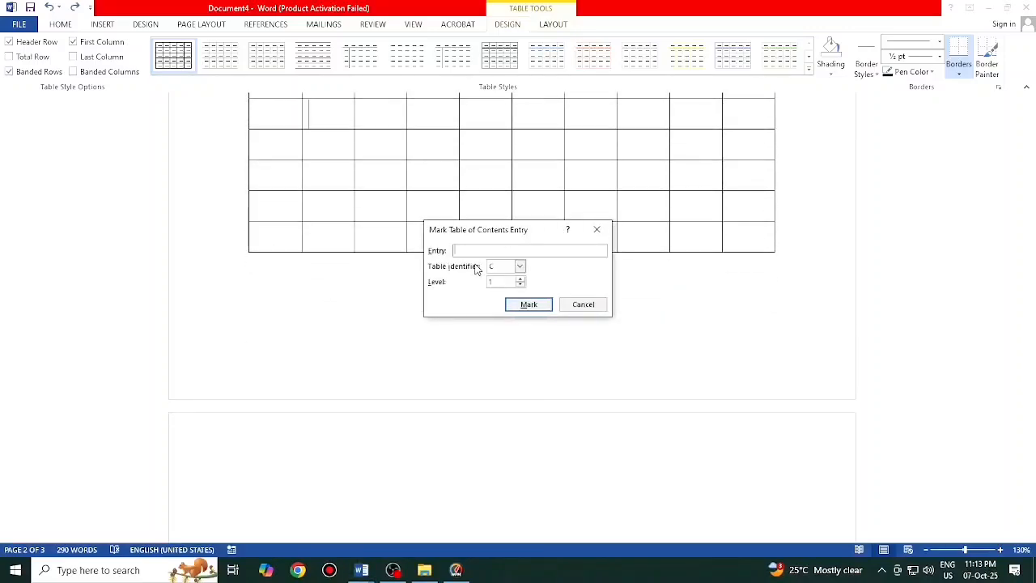
text(shivam)
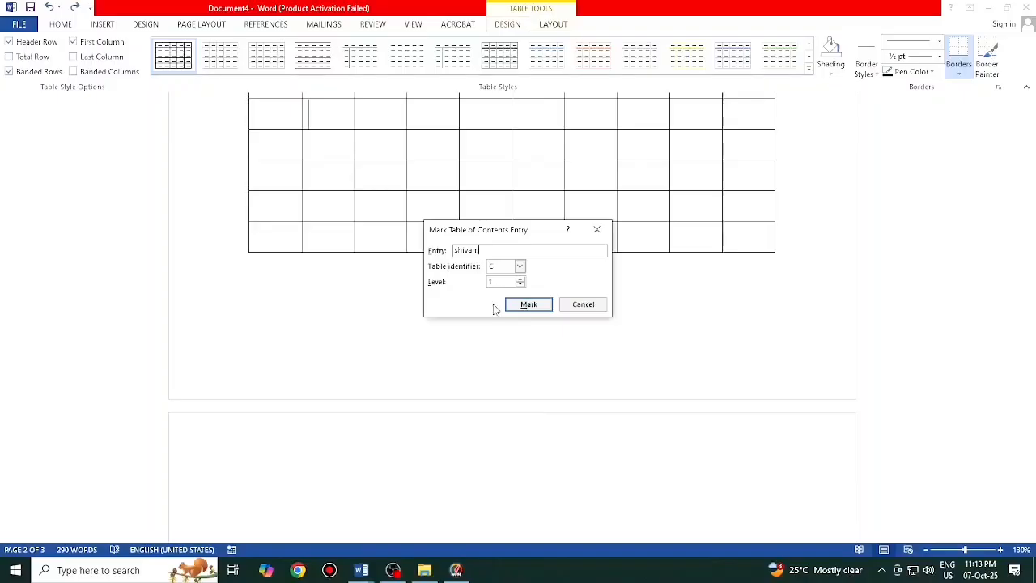
click(540, 310)
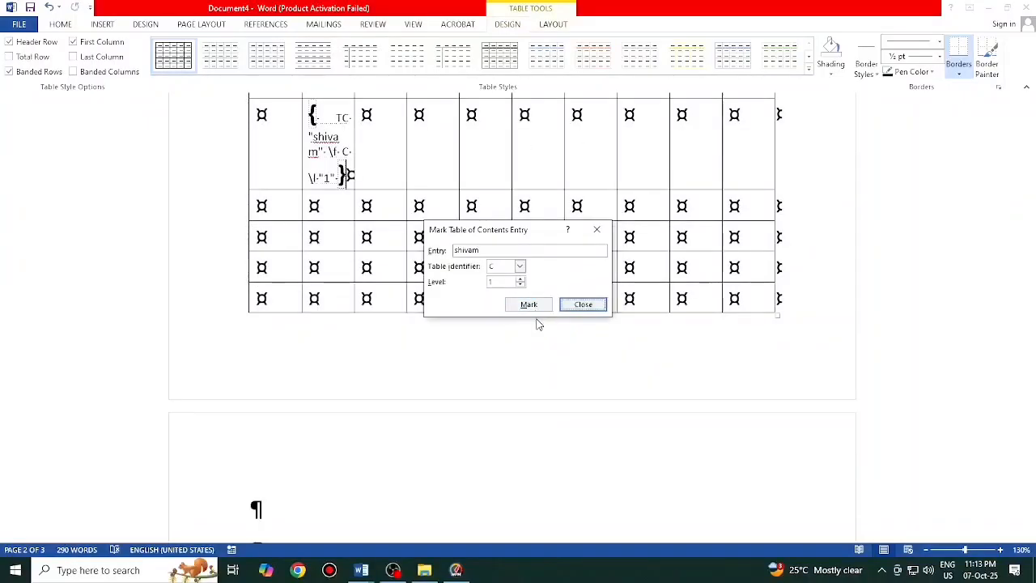
click(598, 232)
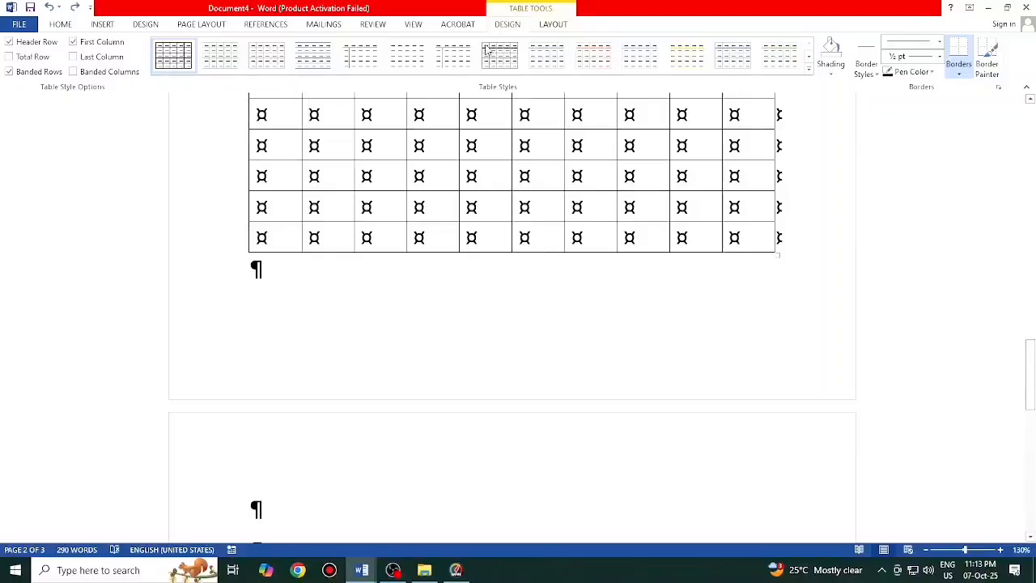
click(64, 26)
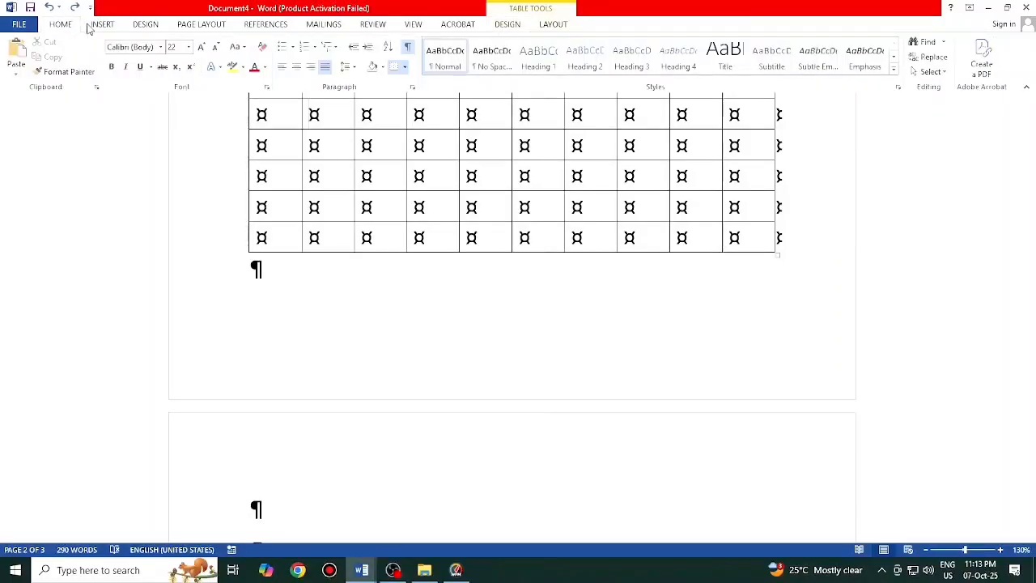
click(407, 46)
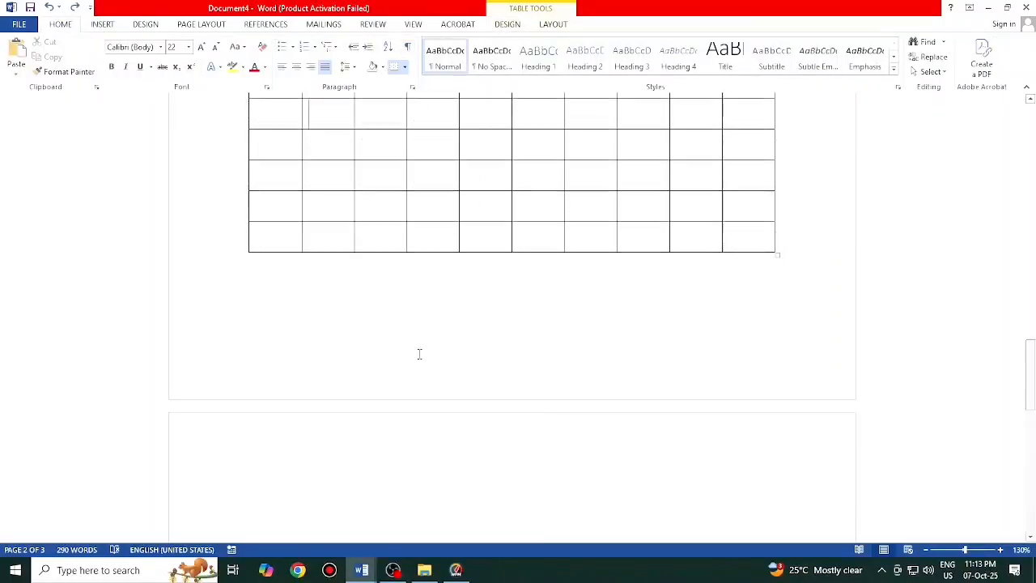
scroll(418, 353, up, 10)
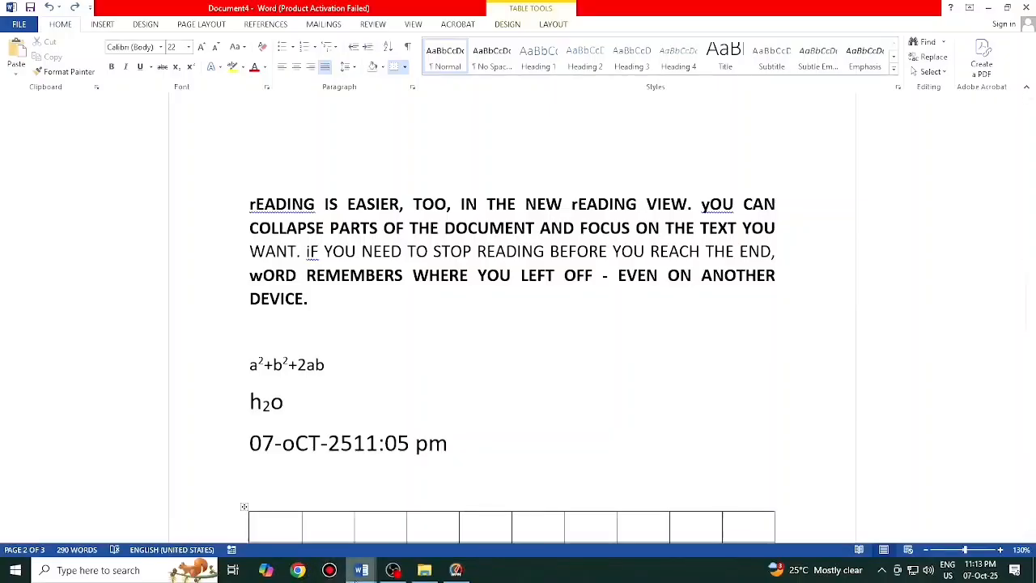
mouse_move(362, 570)
click(328, 526)
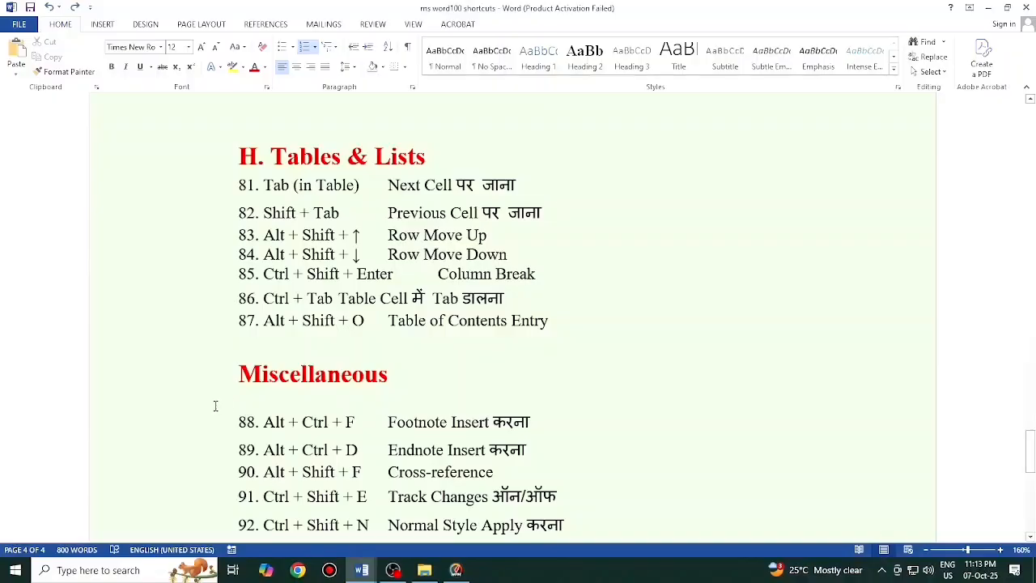
scroll(216, 406, down, 5)
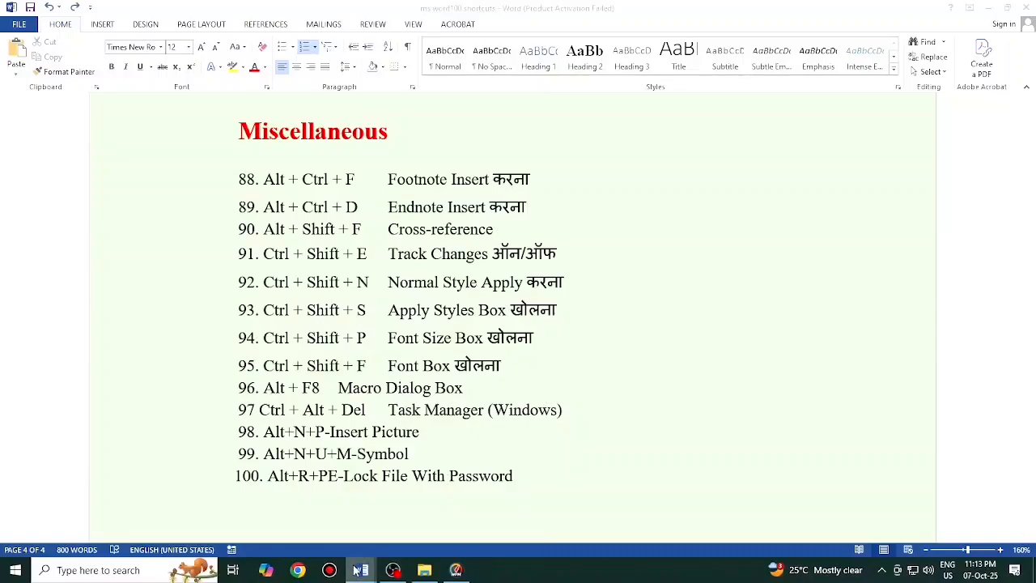
mouse_move(361, 570)
click(403, 534)
scroll(355, 329, up, 10)
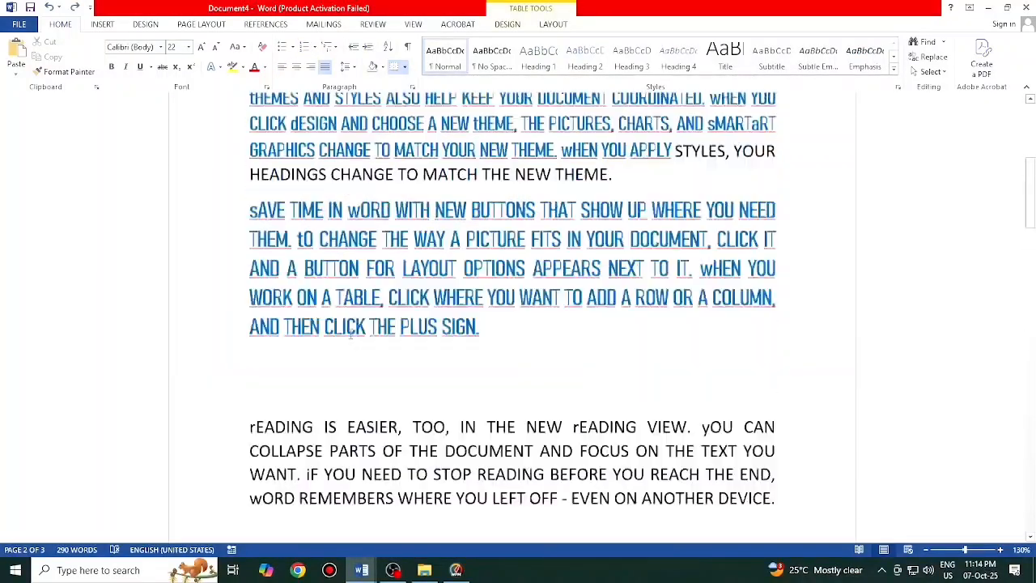
click(251, 198)
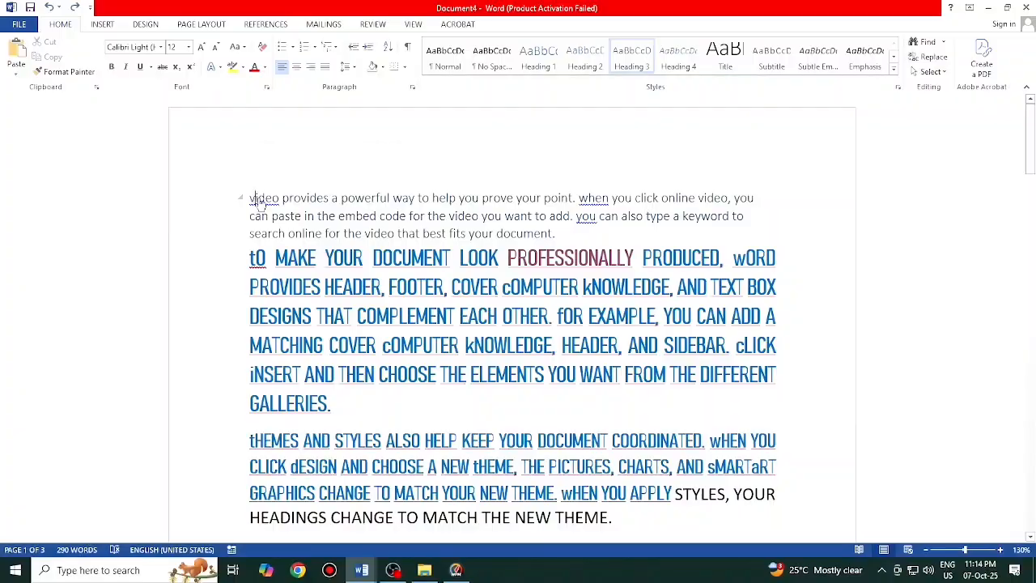
key(ctrl+alt+f)
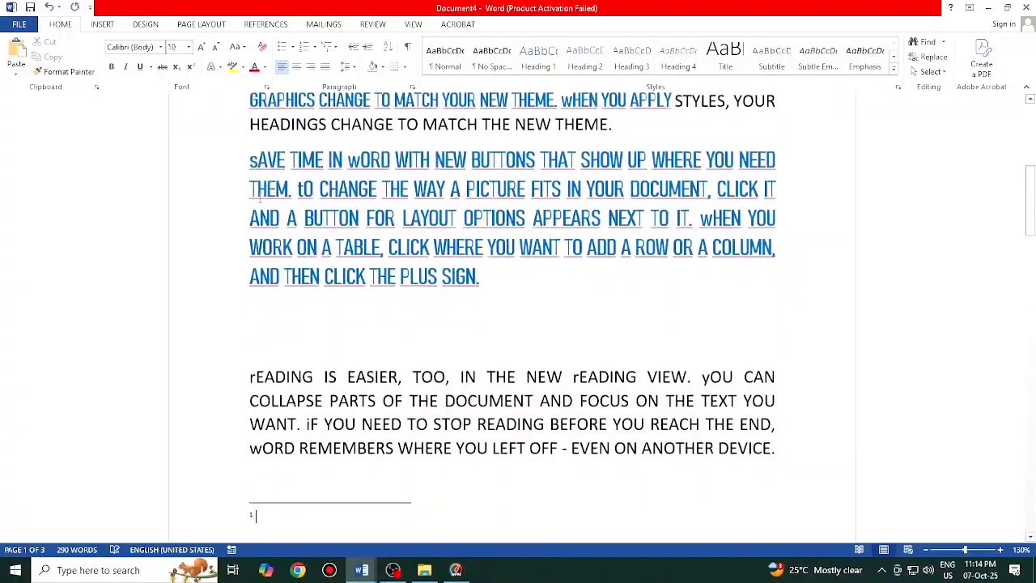
scroll(254, 184, up, 6)
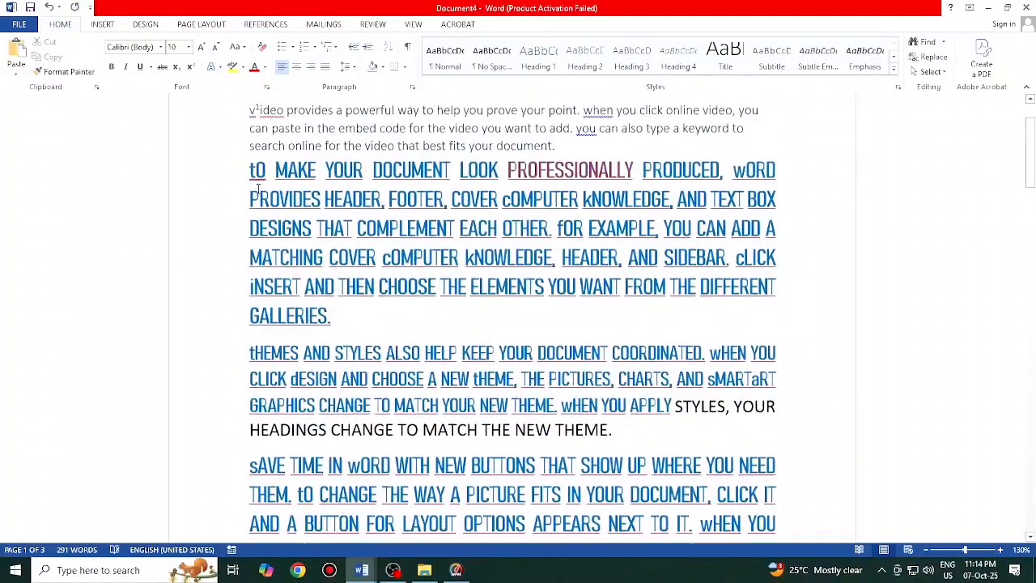
scroll(256, 297, down, 6)
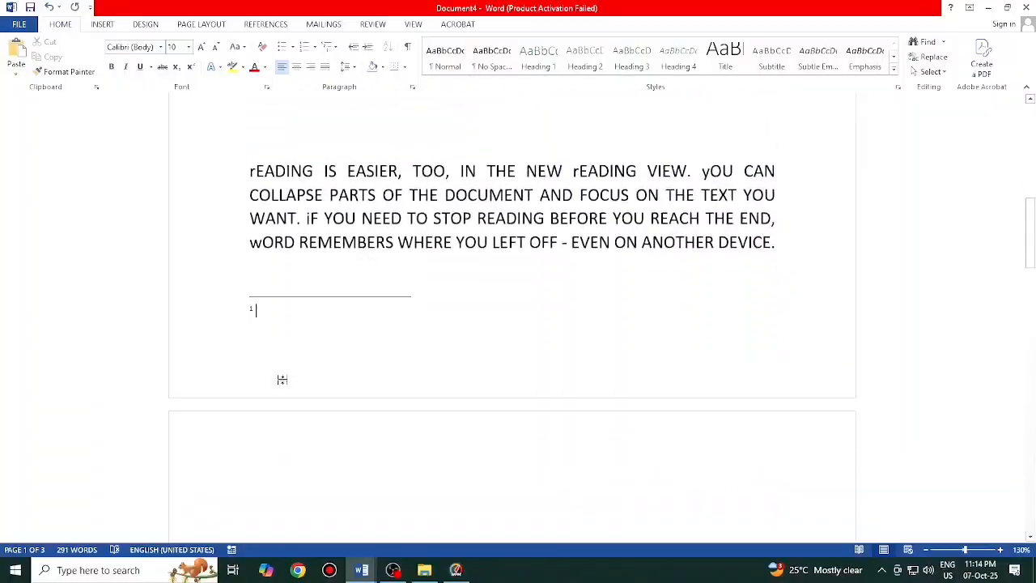
text(jdhdjdjdjdsdjdsdjd)
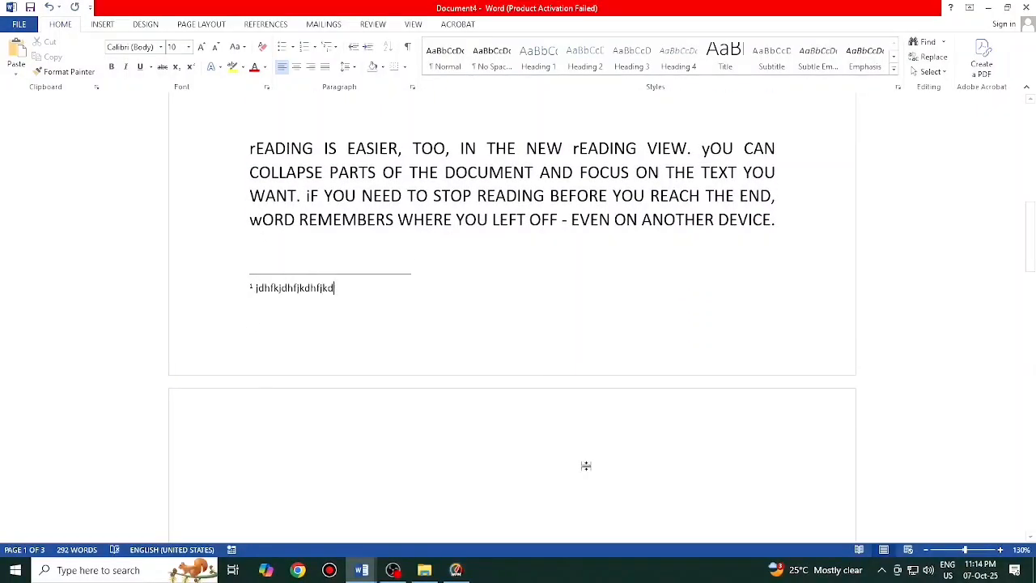
scroll(585, 465, up, 8)
scroll(279, 209, up, 3)
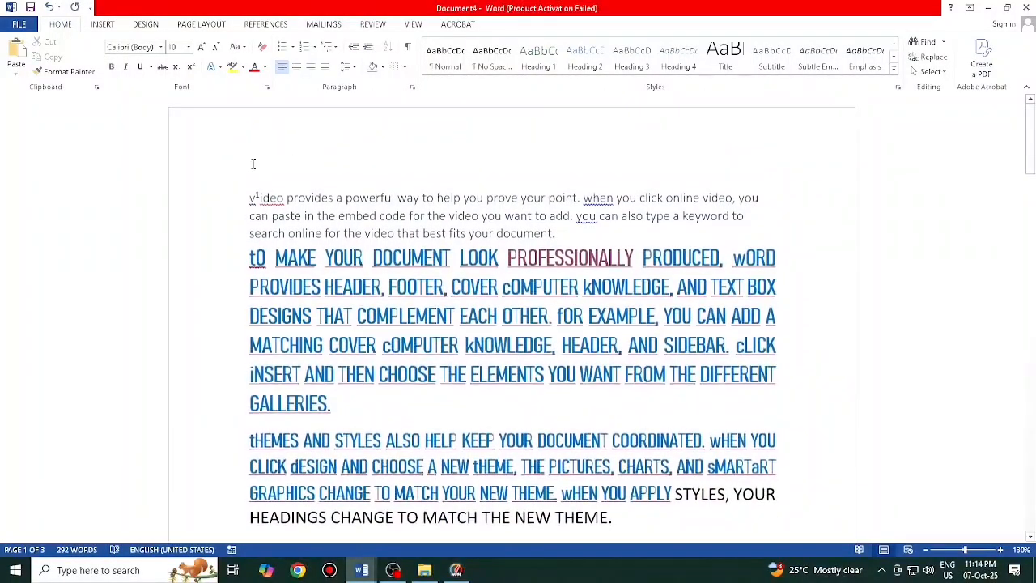
mouse_move(261, 196)
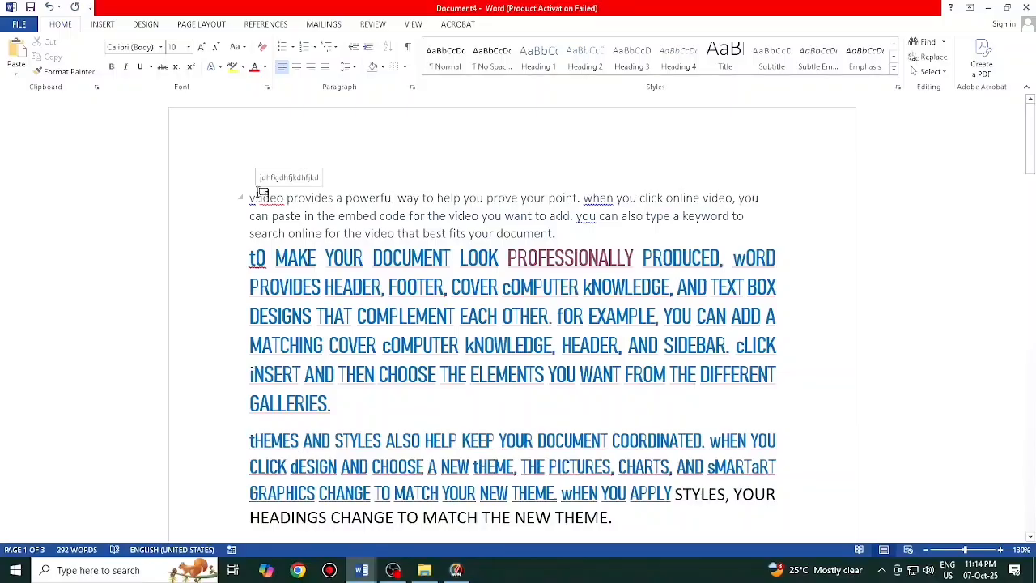
click(283, 25)
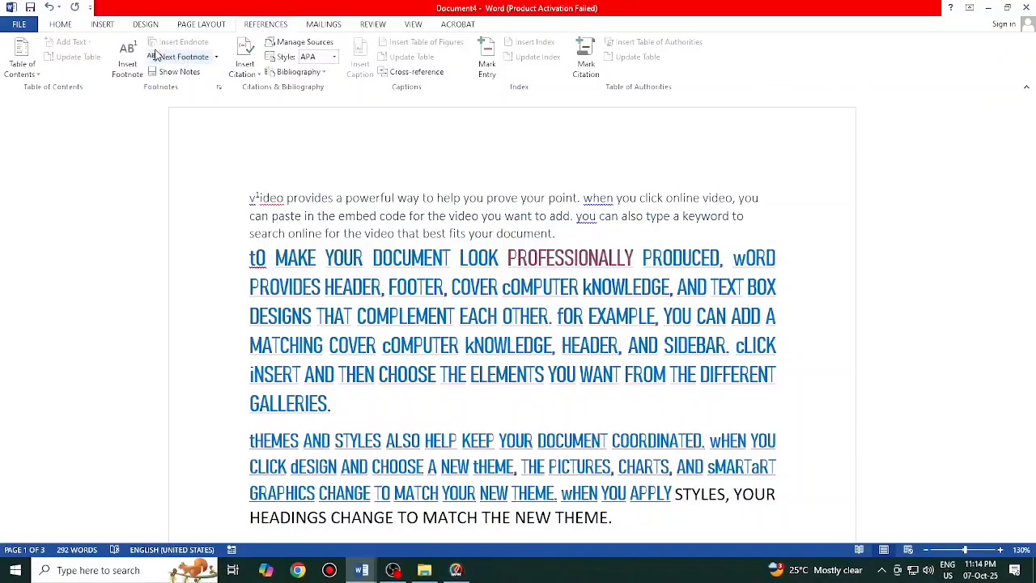
key(ctrl+z)
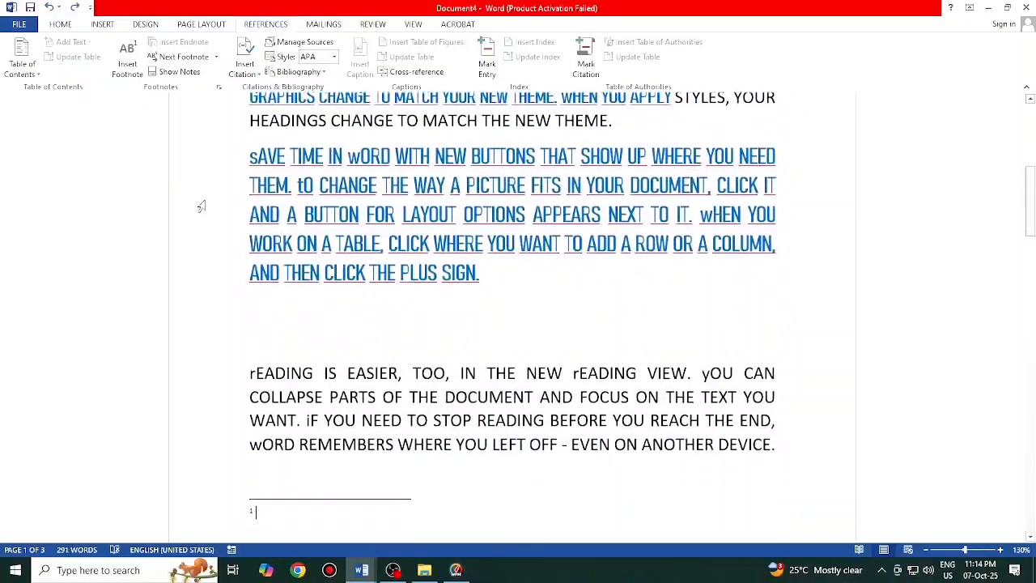
key(ctrl+z)
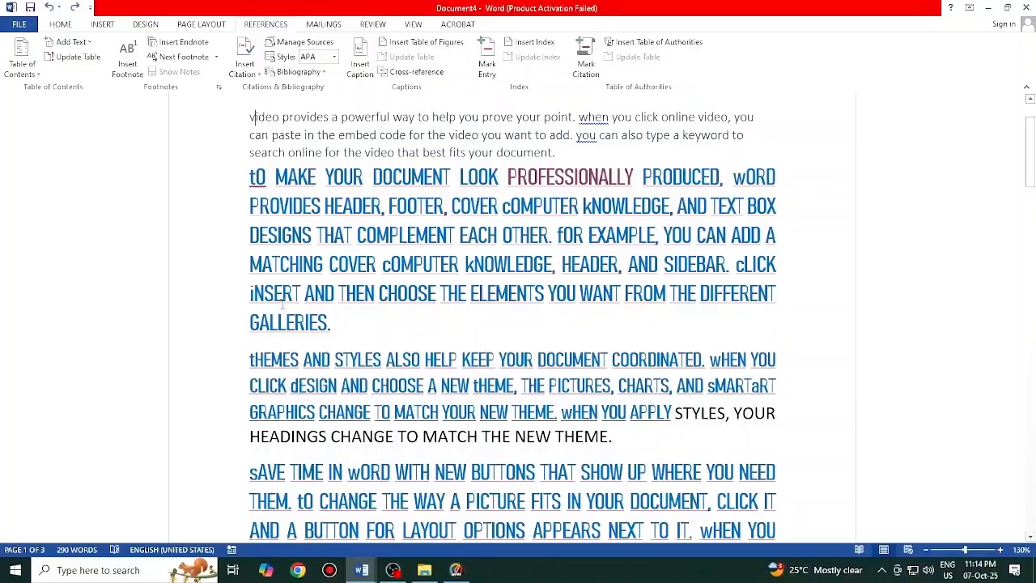
mouse_move(361, 570)
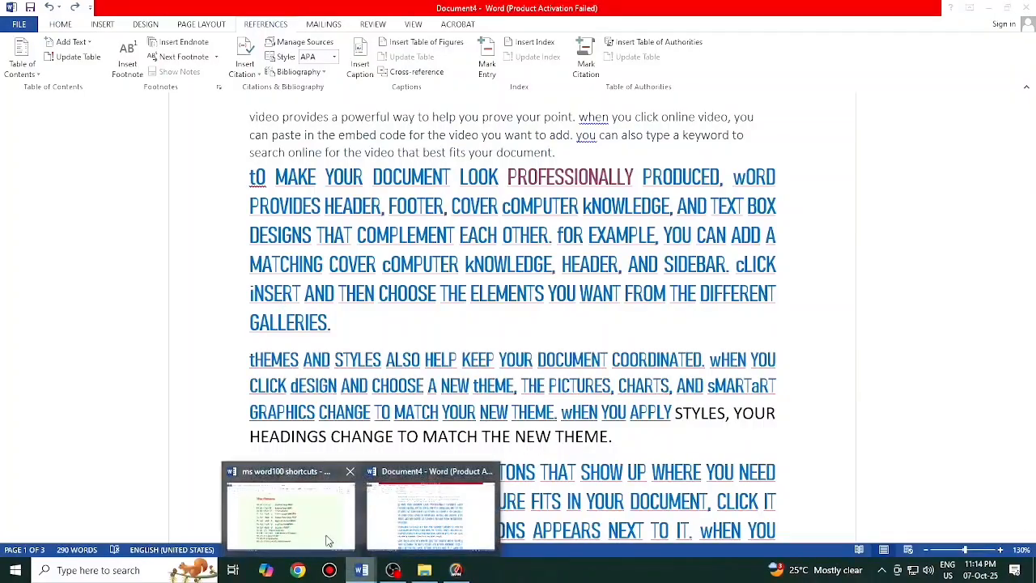
click(326, 530)
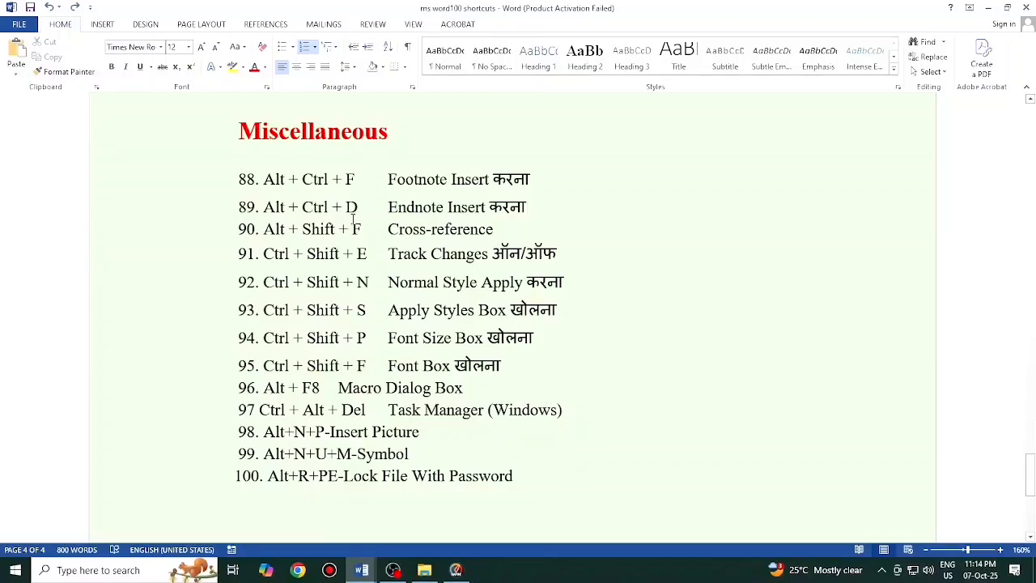
mouse_move(361, 570)
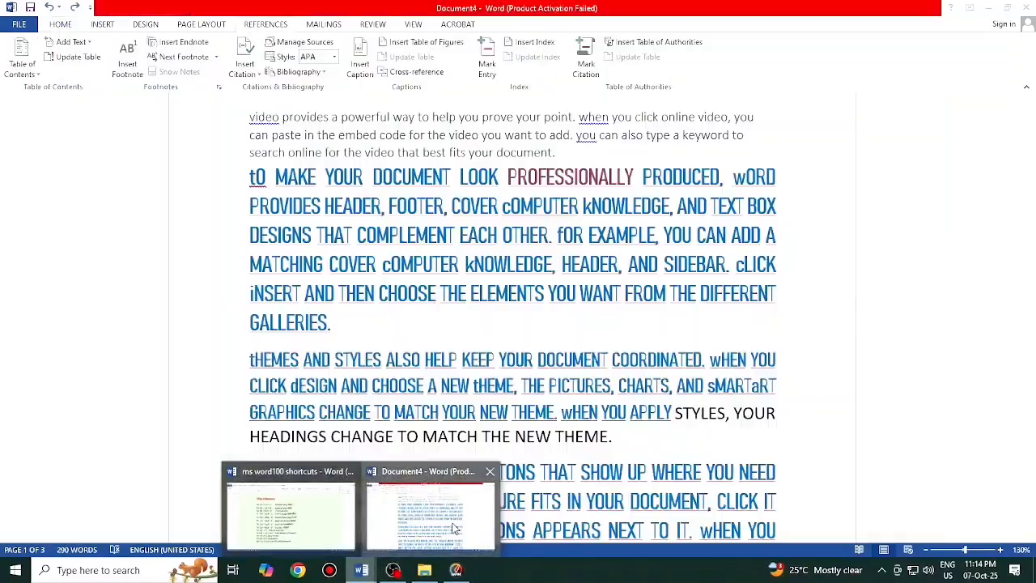
click(429, 519)
scroll(364, 389, up, 2)
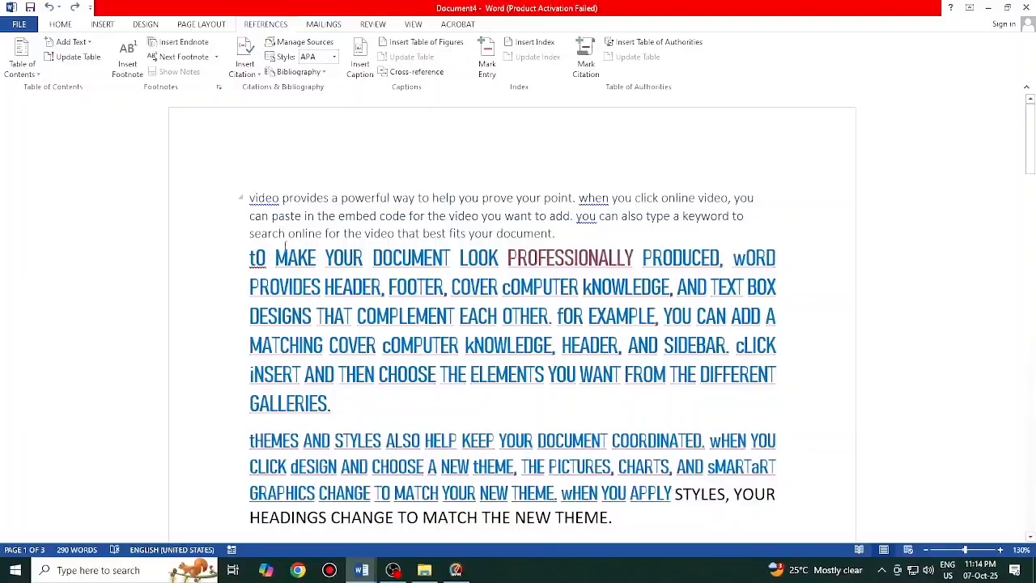
scroll(285, 247, down, 4)
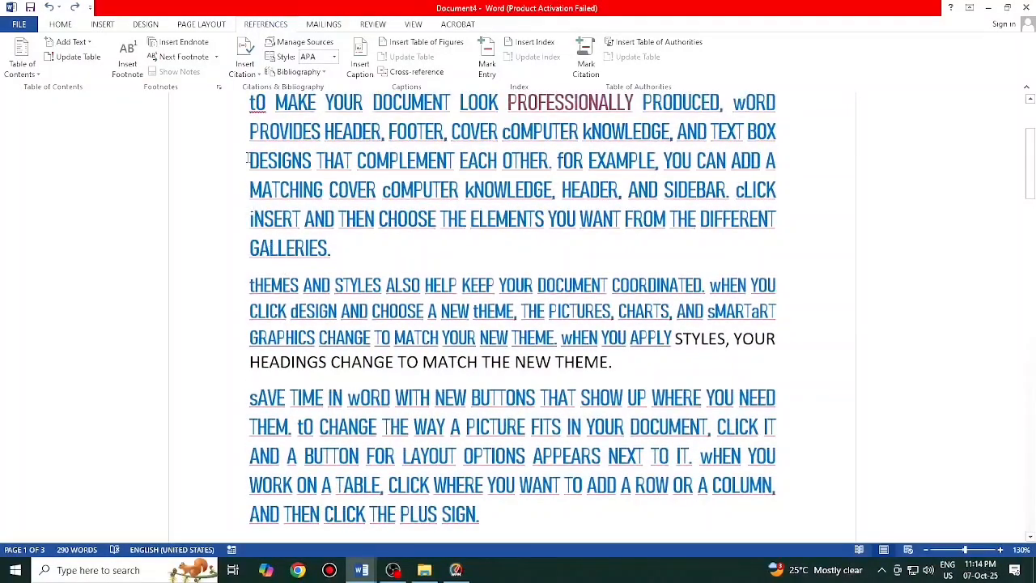
drag(248, 160, 738, 454)
key(BackSpace)
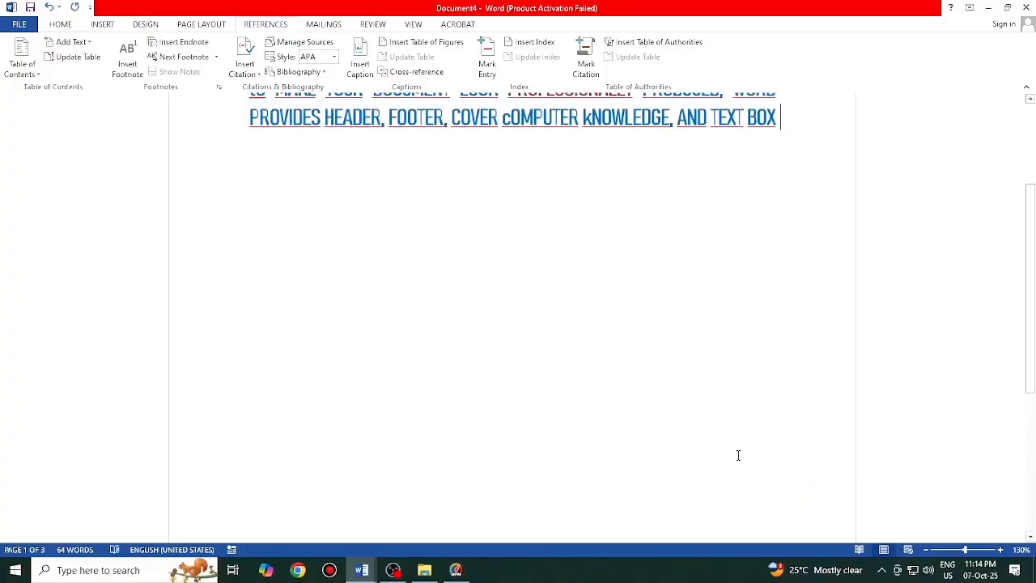
scroll(518, 61, up, 1)
scroll(344, 168, up, 4)
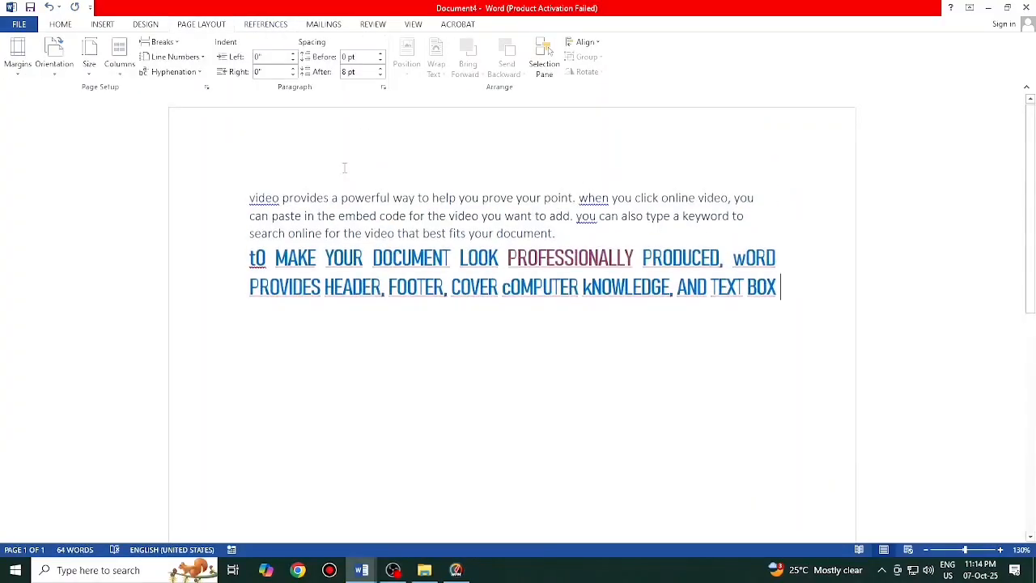
click(250, 199)
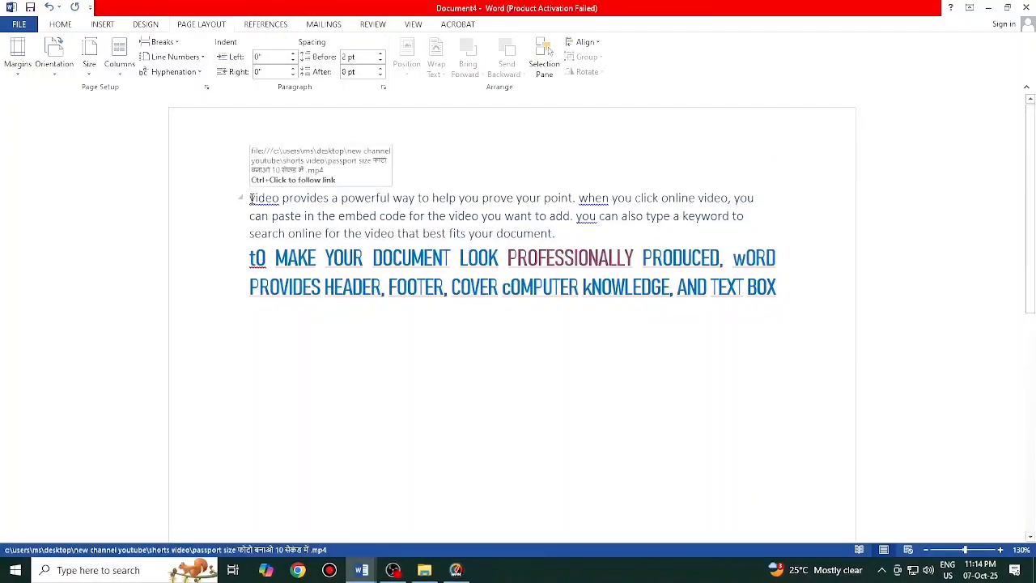
click(258, 25)
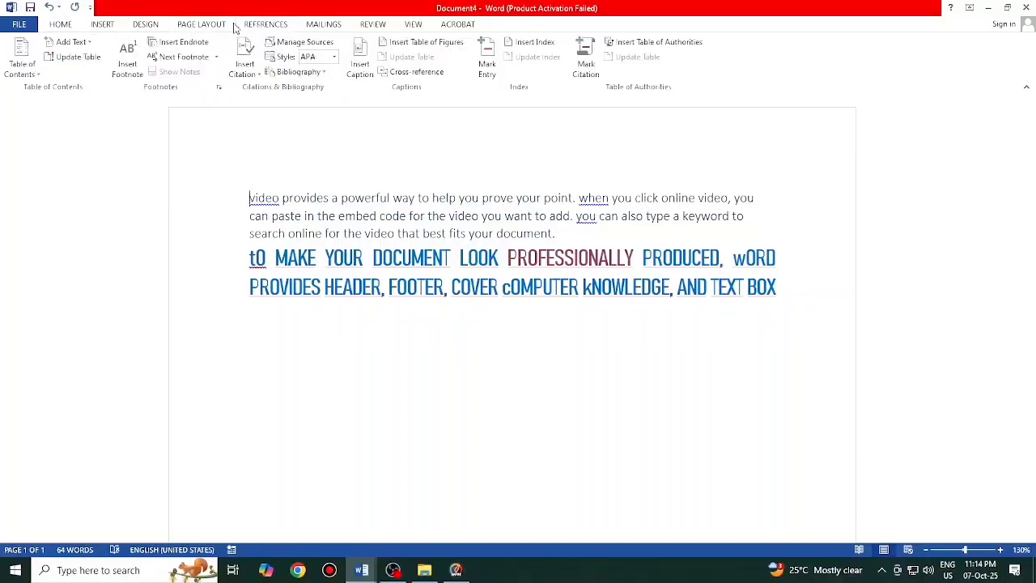
click(190, 46)
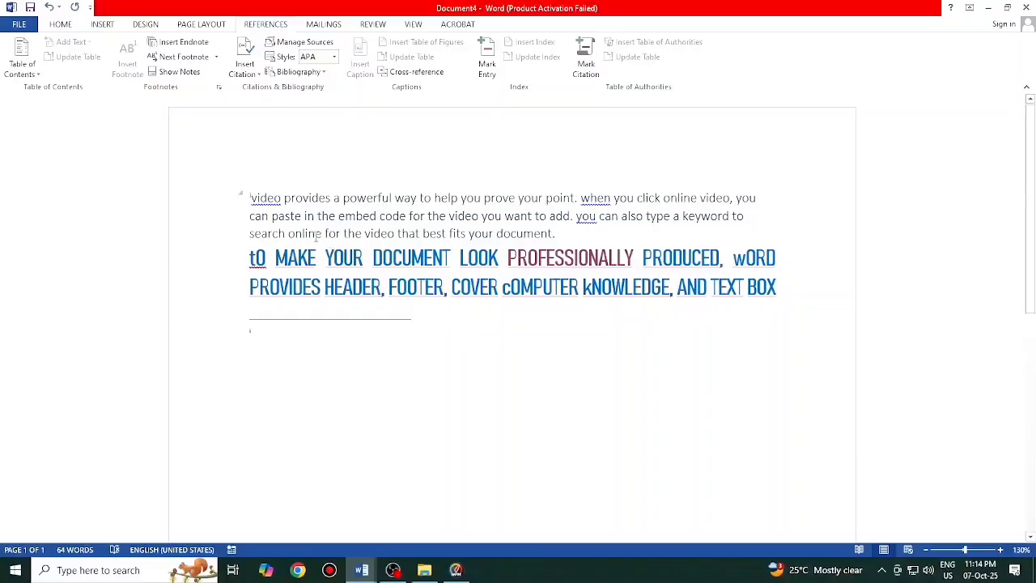
key(ctrl+z)
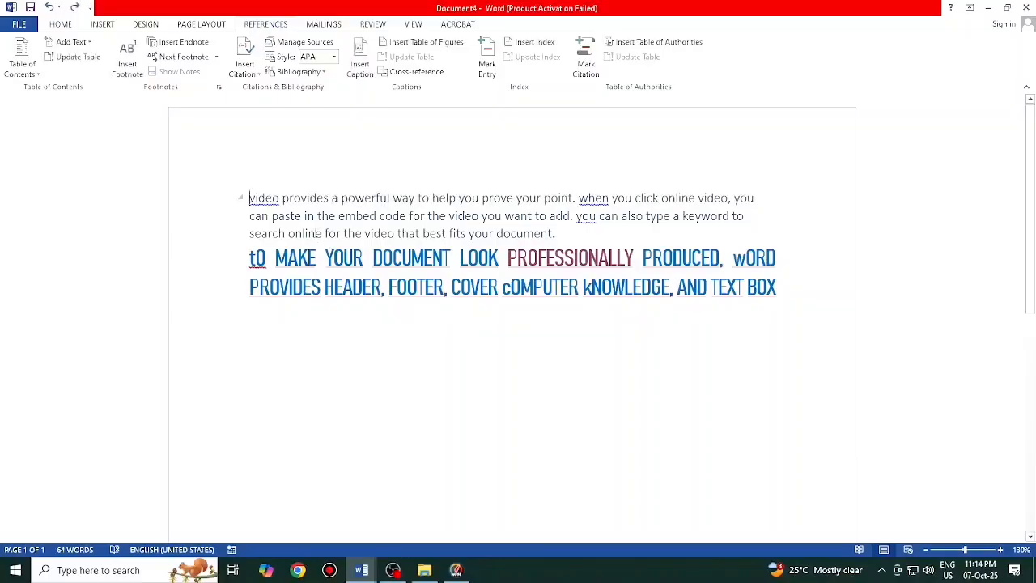
mouse_move(361, 570)
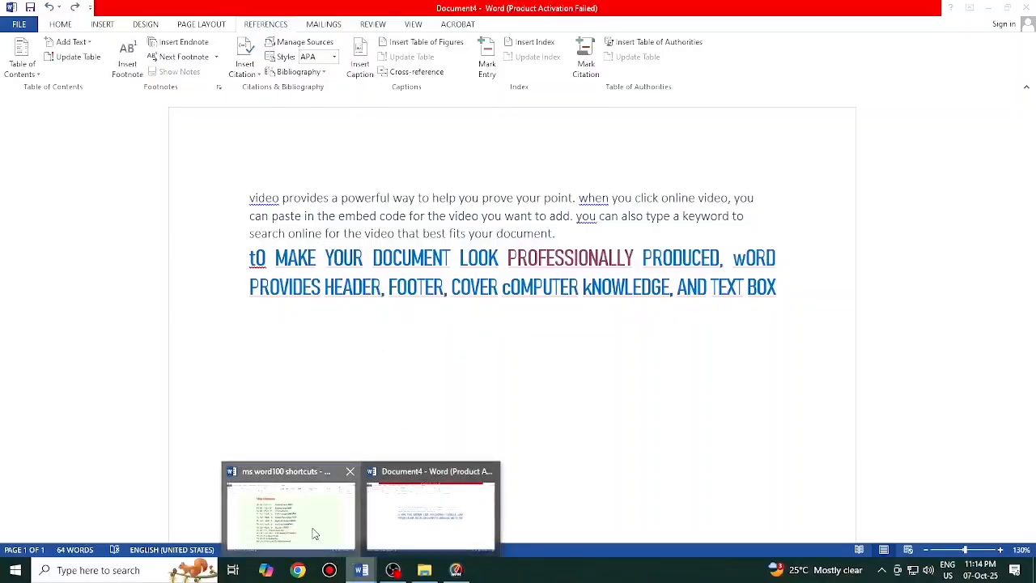
click(308, 519)
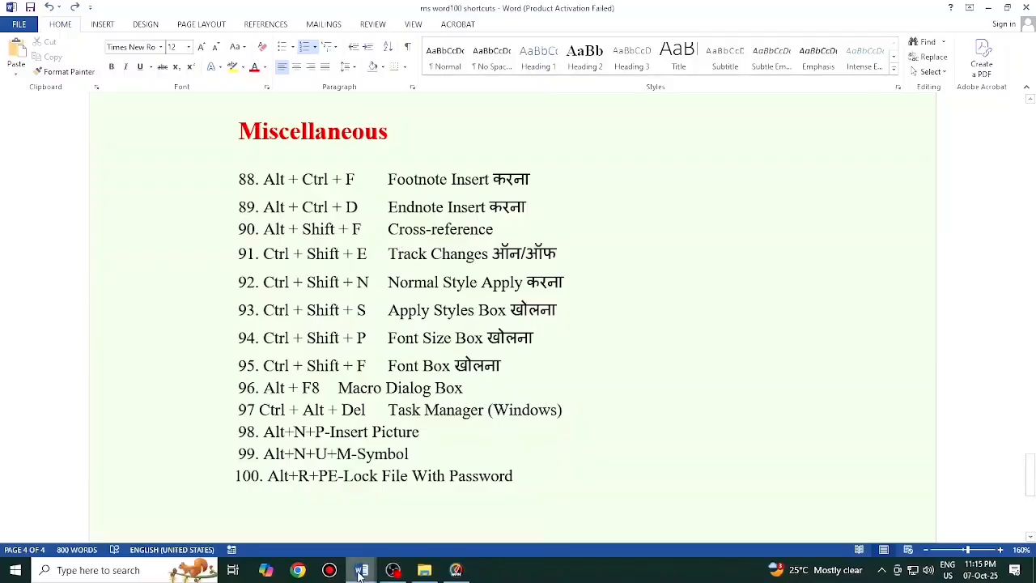
mouse_move(362, 570)
click(431, 514)
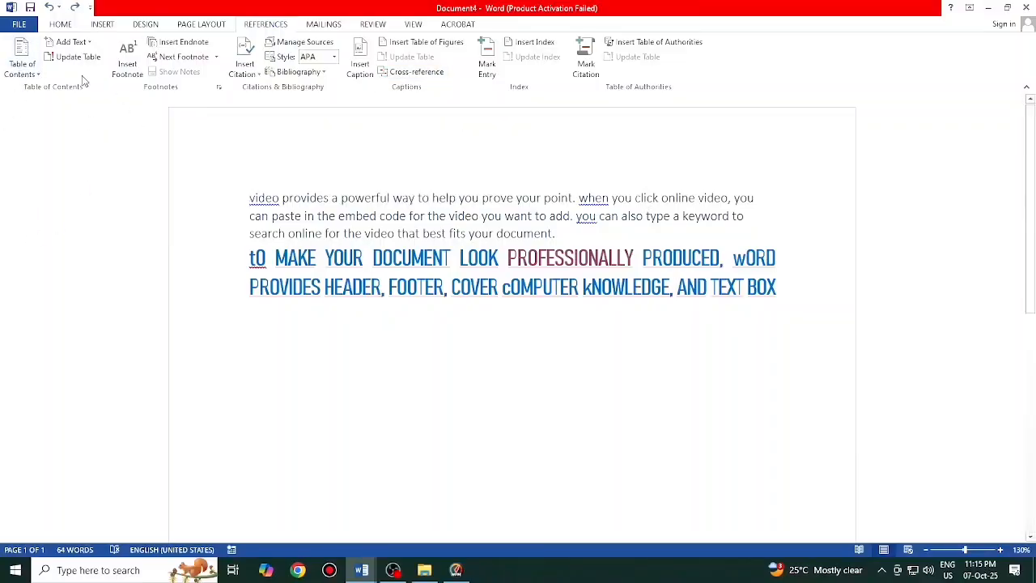
click(29, 71)
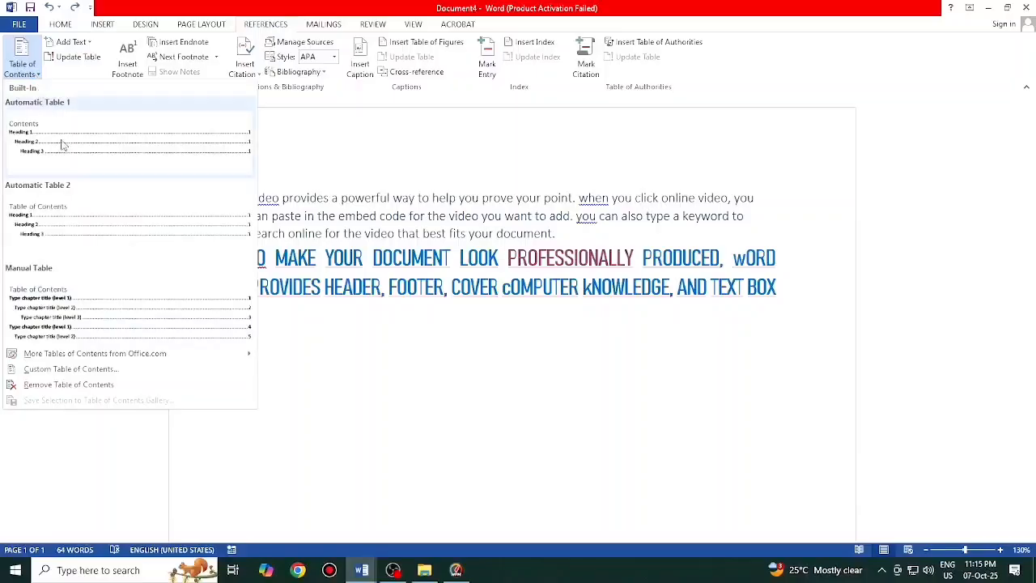
click(380, 219)
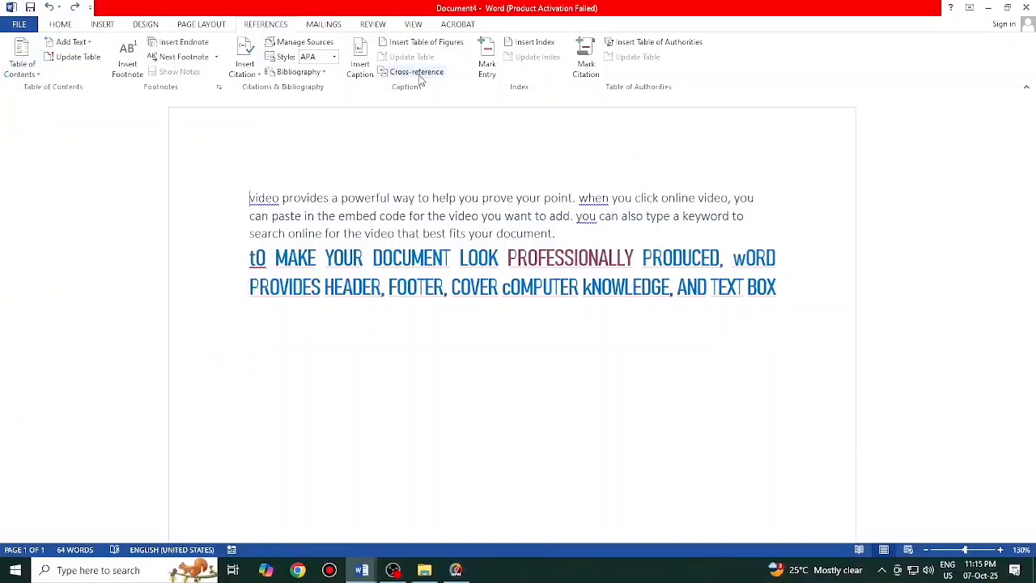
mouse_move(362, 573)
click(333, 540)
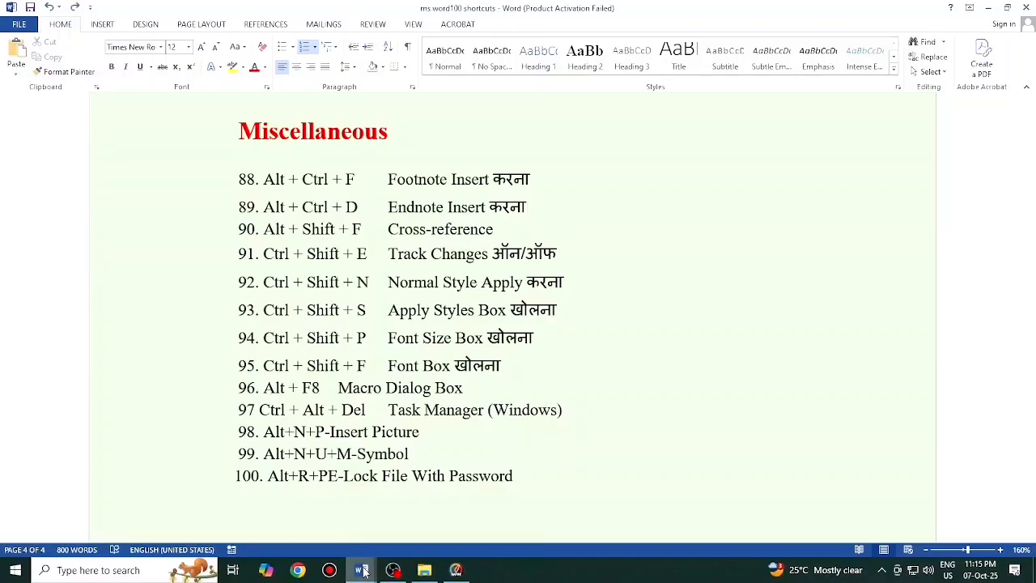
mouse_move(362, 572)
click(404, 512)
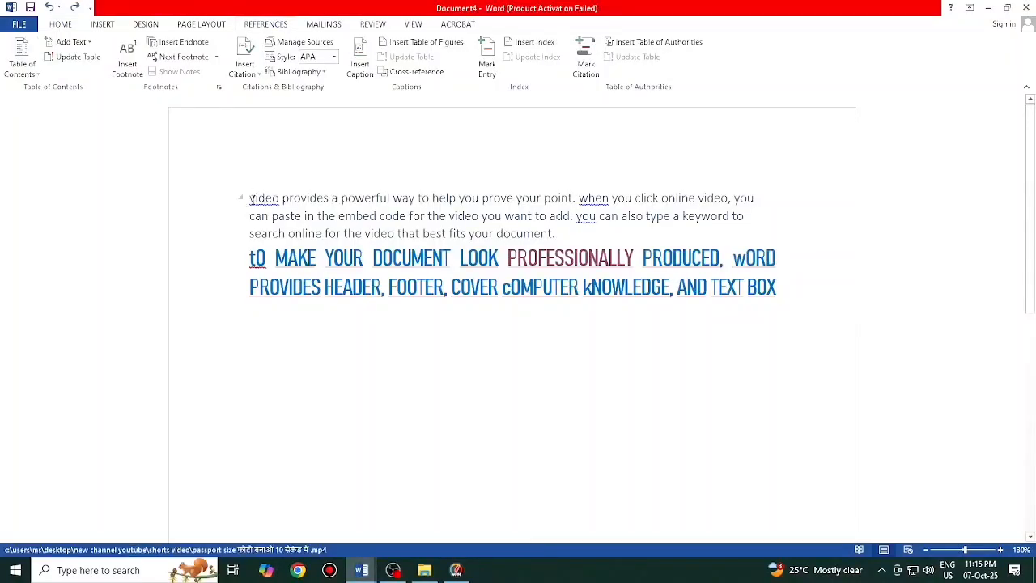
drag(243, 203, 788, 297)
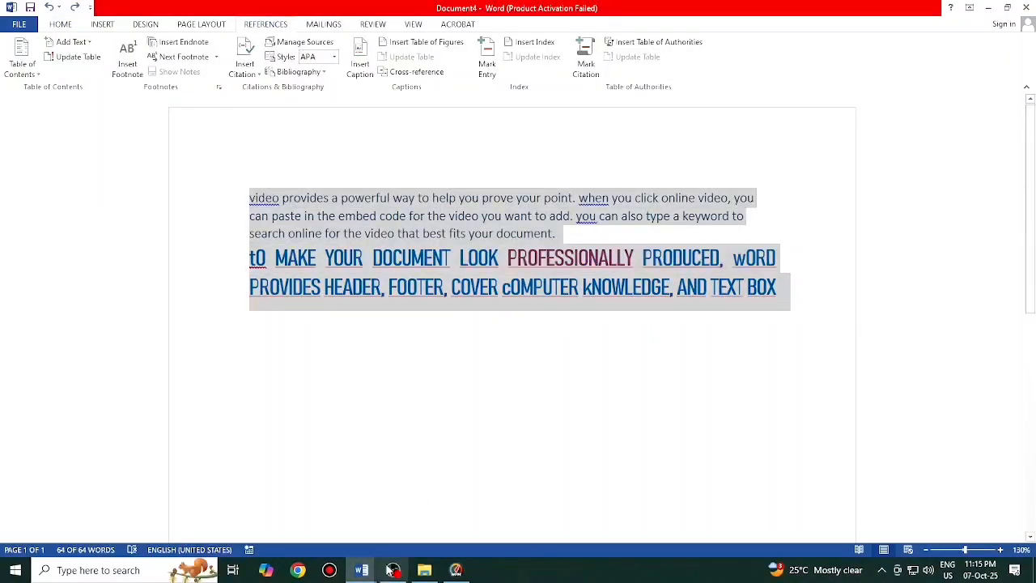
click(361, 571)
click(321, 503)
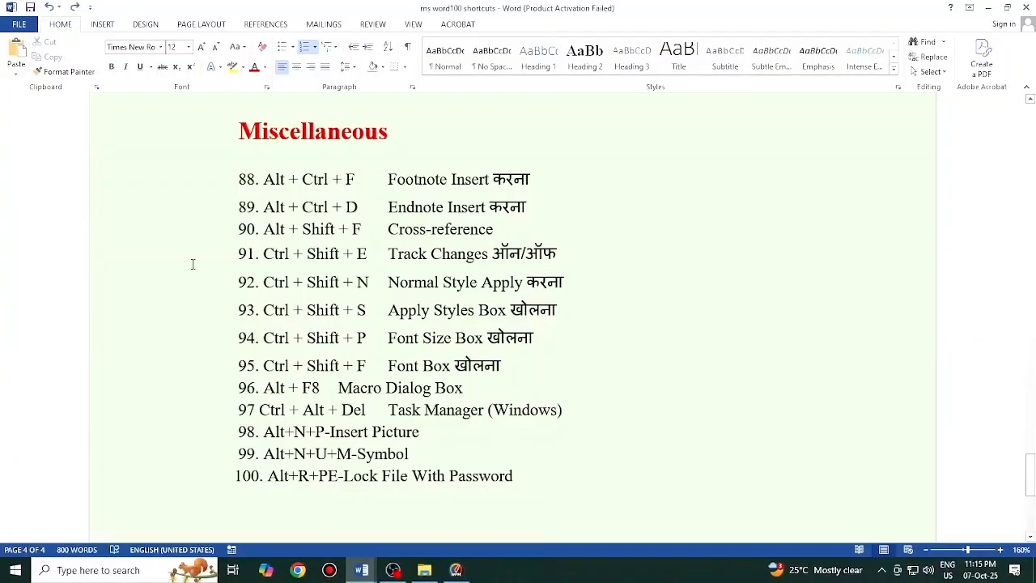
mouse_move(362, 572)
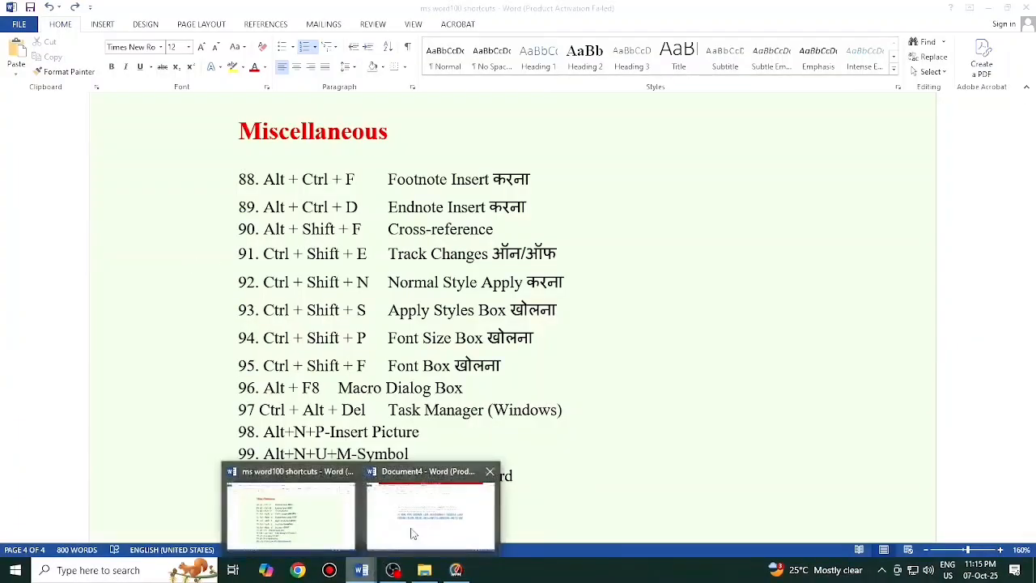
click(412, 532)
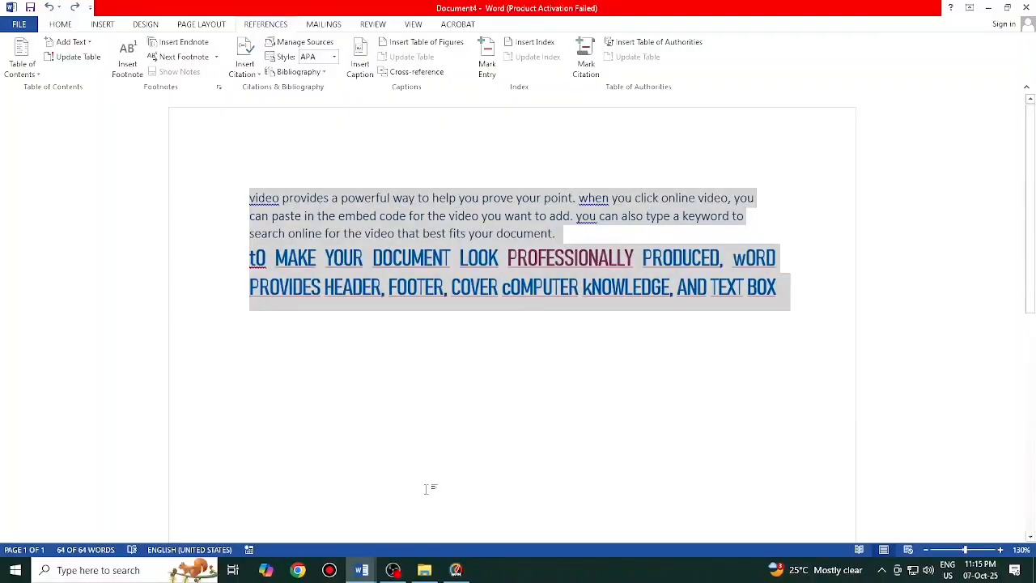
click(569, 238)
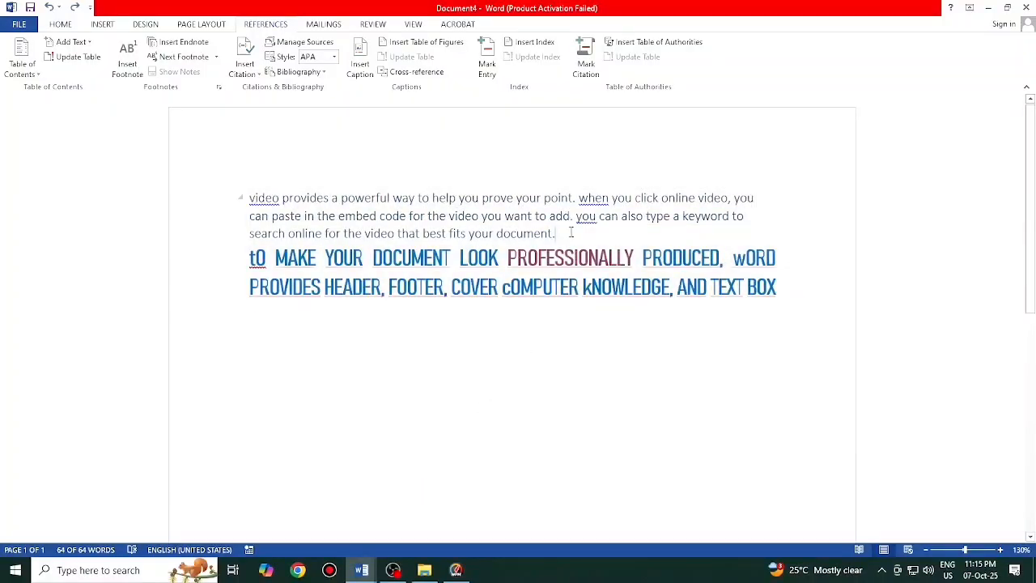
- With Track Changes on, type 'hfjdhfjdhfj' and backspace over part of the sentence
click(373, 24)
text(hfjdhfjdhfj)
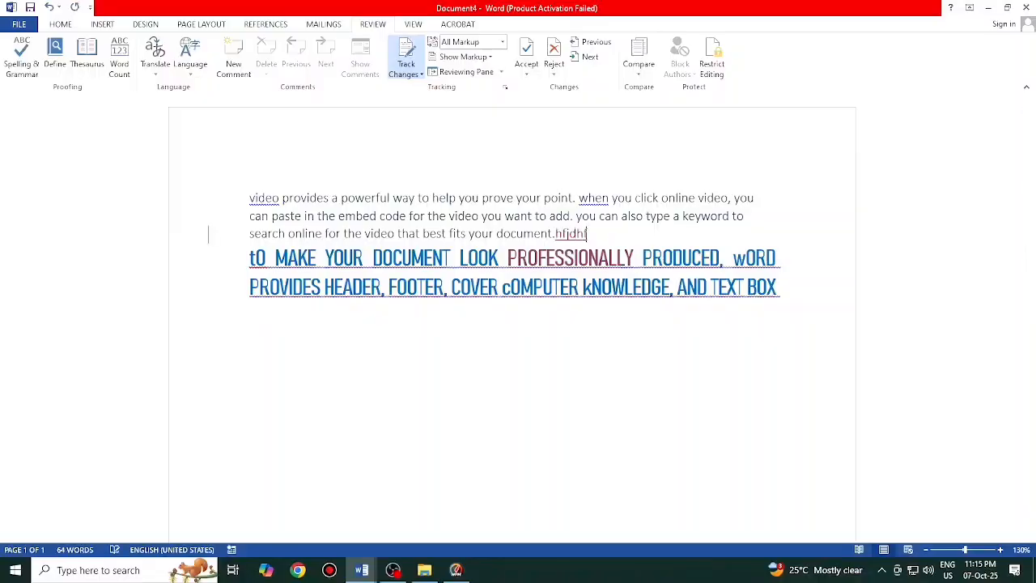
key(BackSpace)
key(BackSpace)
key(BackSpace)
key(BackSpace)
key(BackSpace)
key(BackSpace)
key(BackSpace)
key(BackSpace)
key(BackSpace)
key(BackSpace)
key(BackSpace)
key(BackSpace)
key(BackSpace)
key(BackSpace)
key(BackSpace)
key(BackSpace)
key(BackSpace)
key(BackSpace)
key(BackSpace)
key(BackSpace)
key(BackSpace)
key(BackSpace)
key(BackSpace)
key(BackSpace)
key(BackSpace)
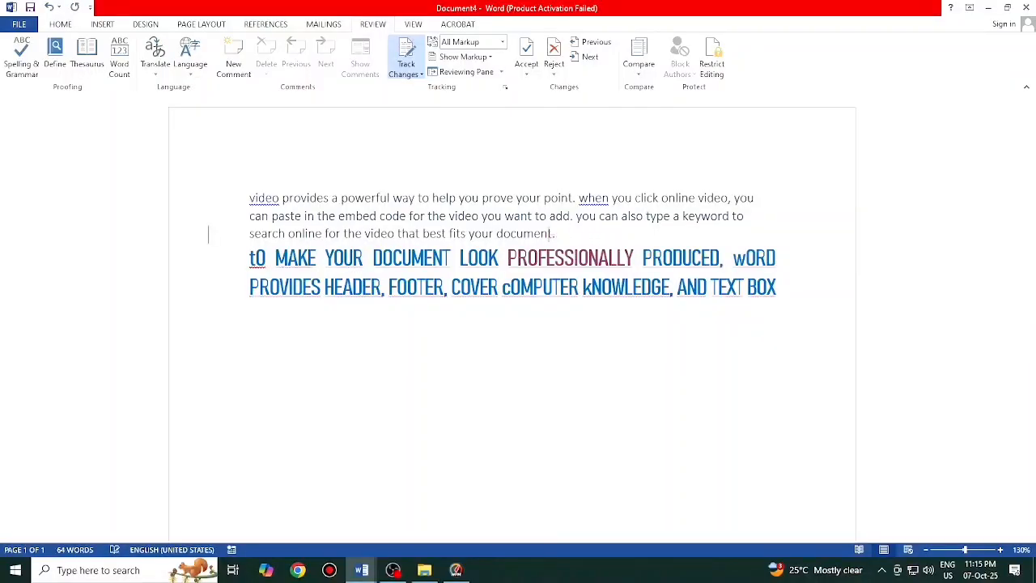
key(BackSpace)
key(BackSpace)
key(BackSpace)
key(BackSpace)
key(BackSpace)
key(BackSpace)
key(BackSpace)
key(BackSpace)
key(BackSpace)
key(BackSpace)
key(BackSpace)
key(BackSpace)
key(BackSpace)
key(BackSpace)
key(BackSpace)
key(BackSpace)
key(BackSpace)
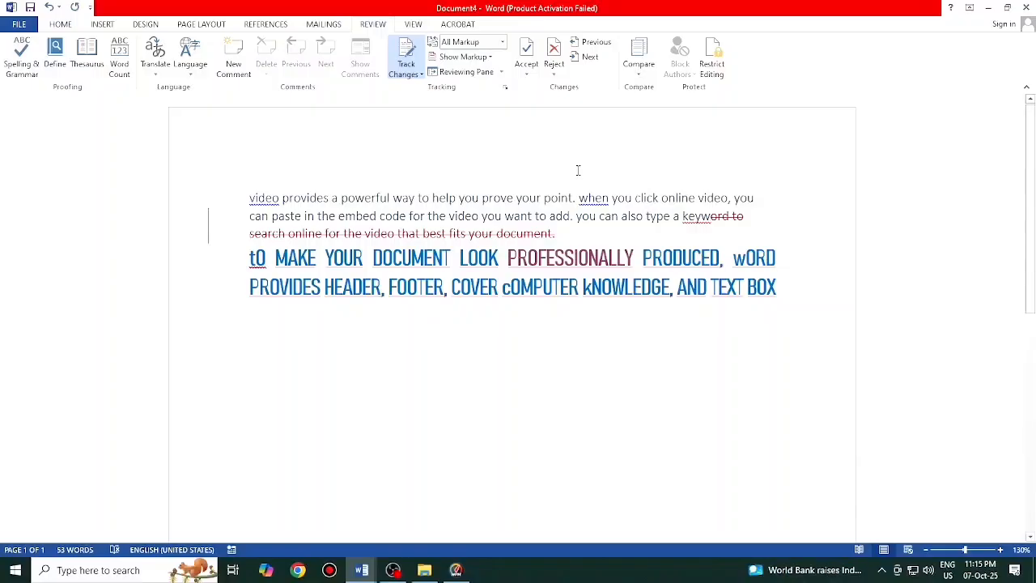
- Reject all tracked changes in Document4, then bring the shortcuts document forward
mouse_move(362, 570)
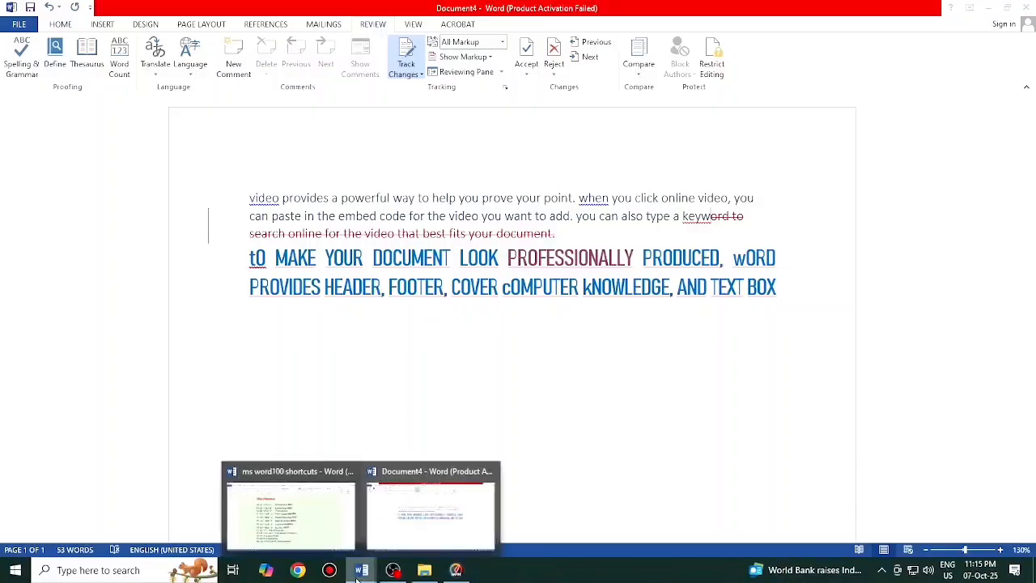
click(322, 507)
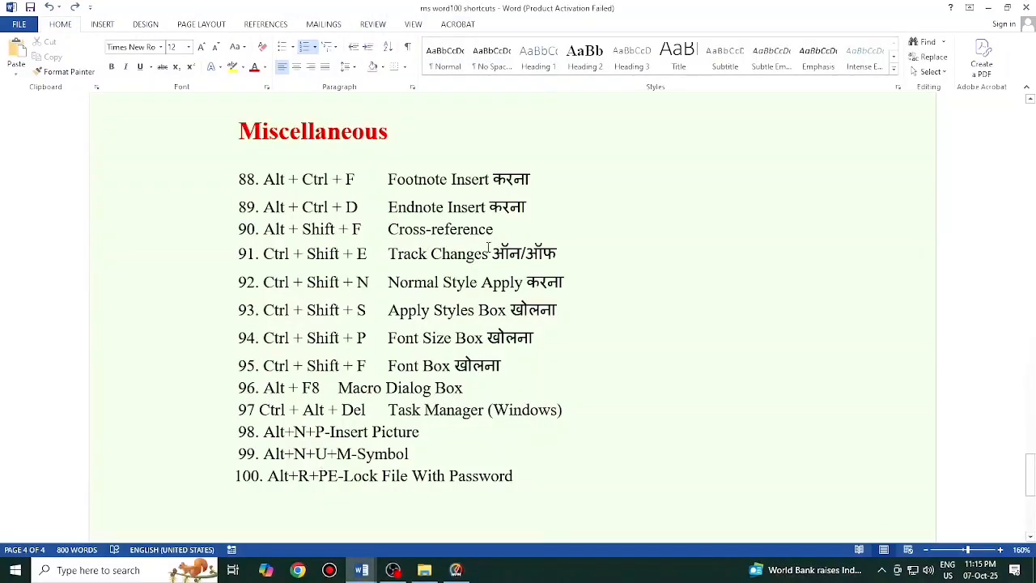
mouse_move(362, 571)
click(412, 537)
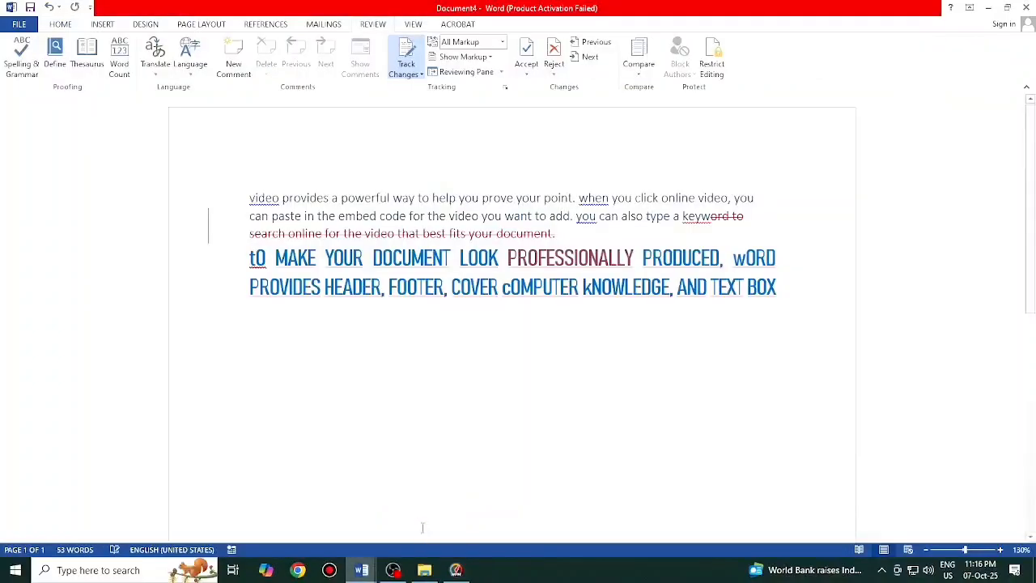
click(555, 75)
click(607, 143)
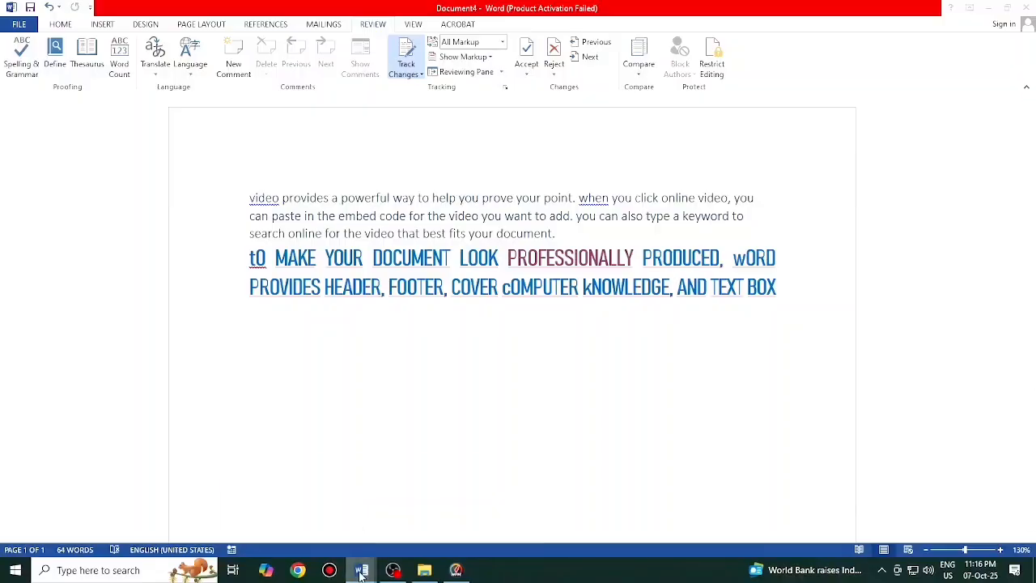
mouse_move(362, 570)
click(335, 537)
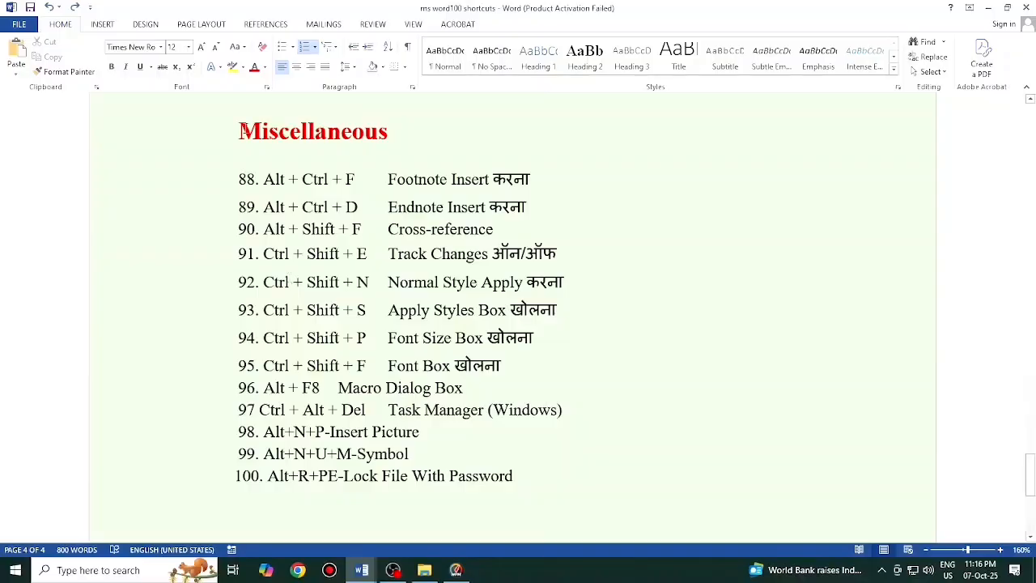
- Select and deselect the Cross-reference shortcut on line 90, then return to Document4
scroll(388, 287, down, 1)
scroll(388, 287, up, 1)
drag(499, 227, 264, 227)
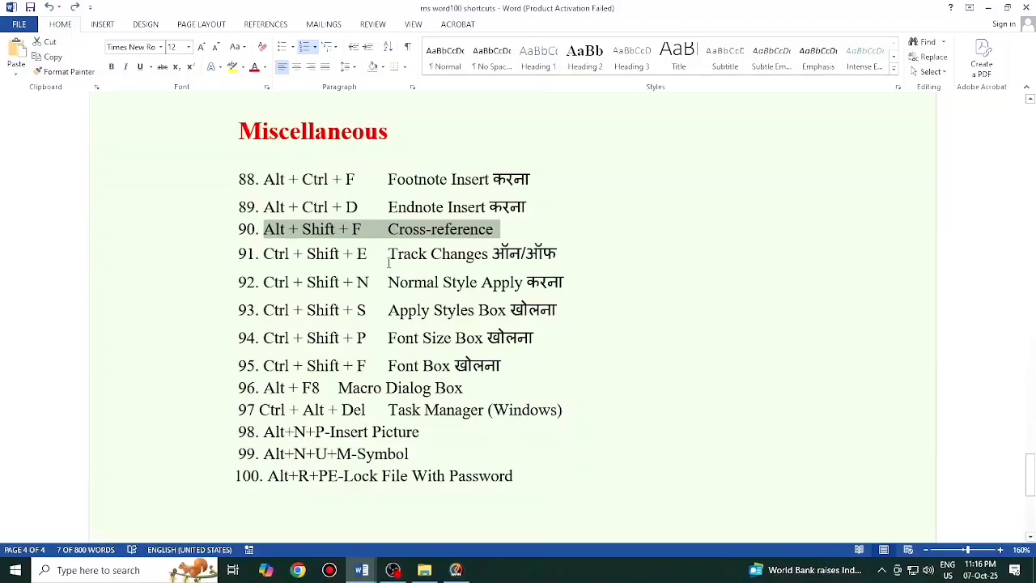
click(488, 285)
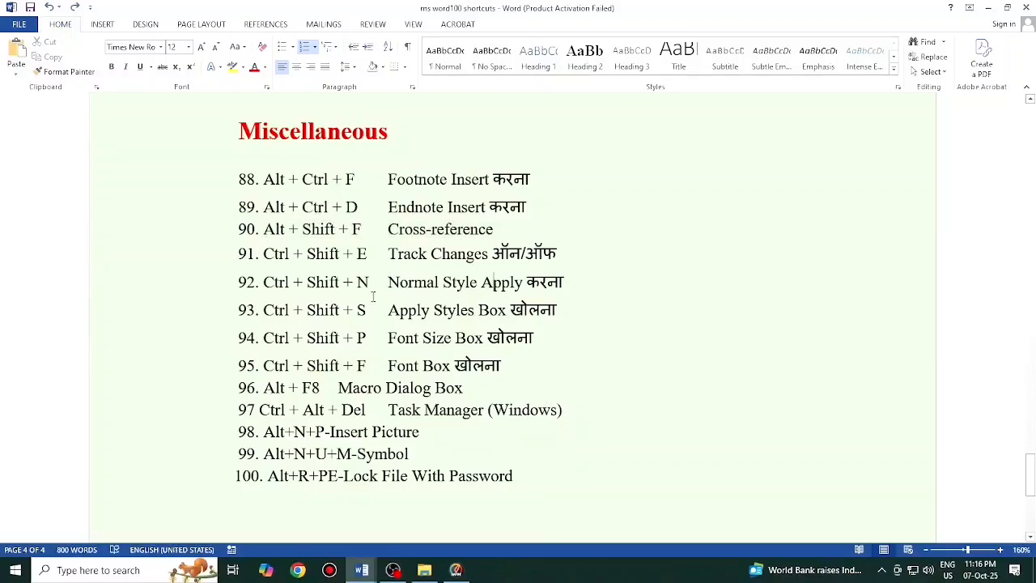
mouse_move(362, 570)
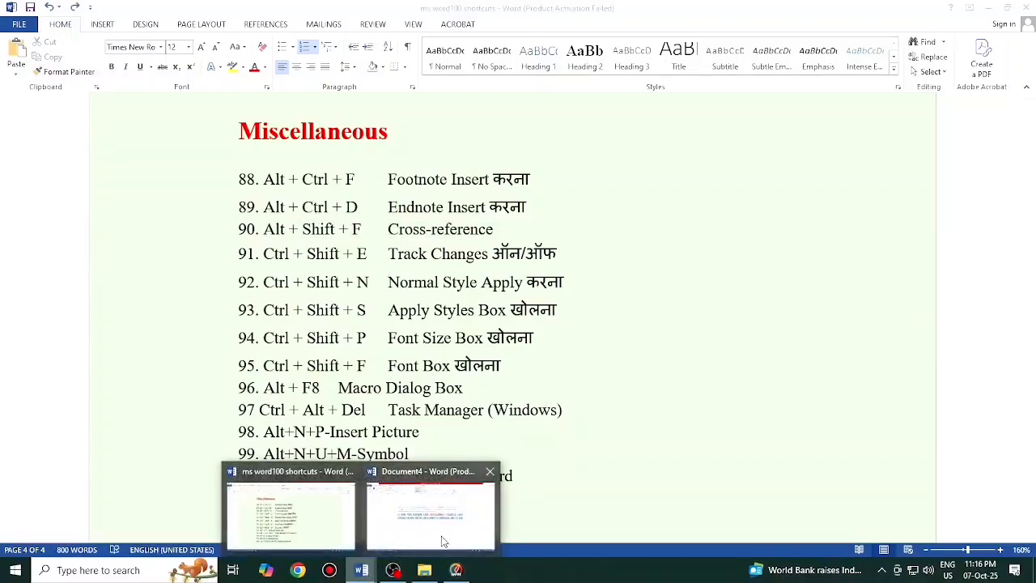
click(437, 518)
- Left-align the text from video into the heading with Ctrl+L, undo, then redo it
drag(262, 197, 546, 292)
key(ctrl+l)
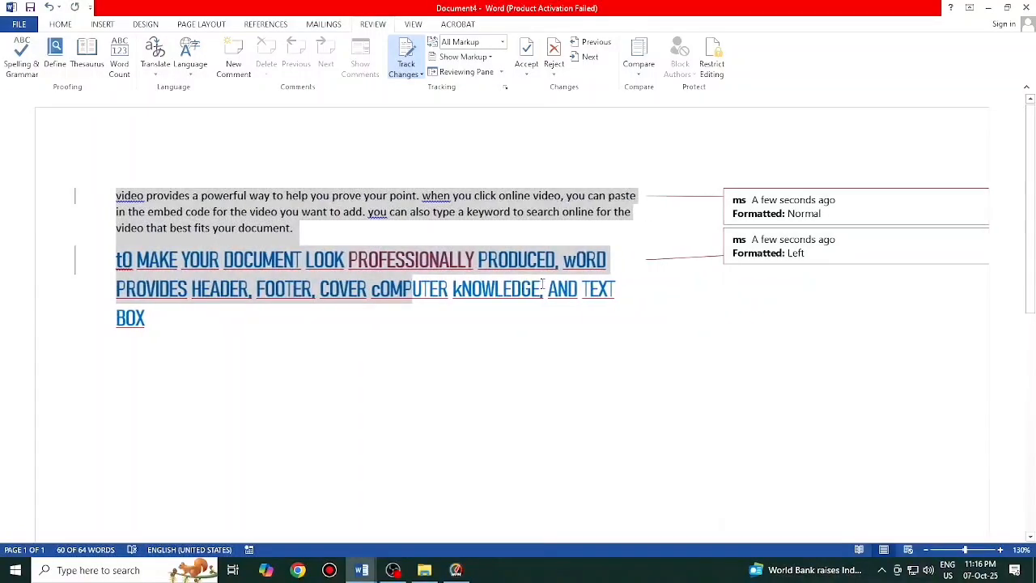
key(ctrl+z)
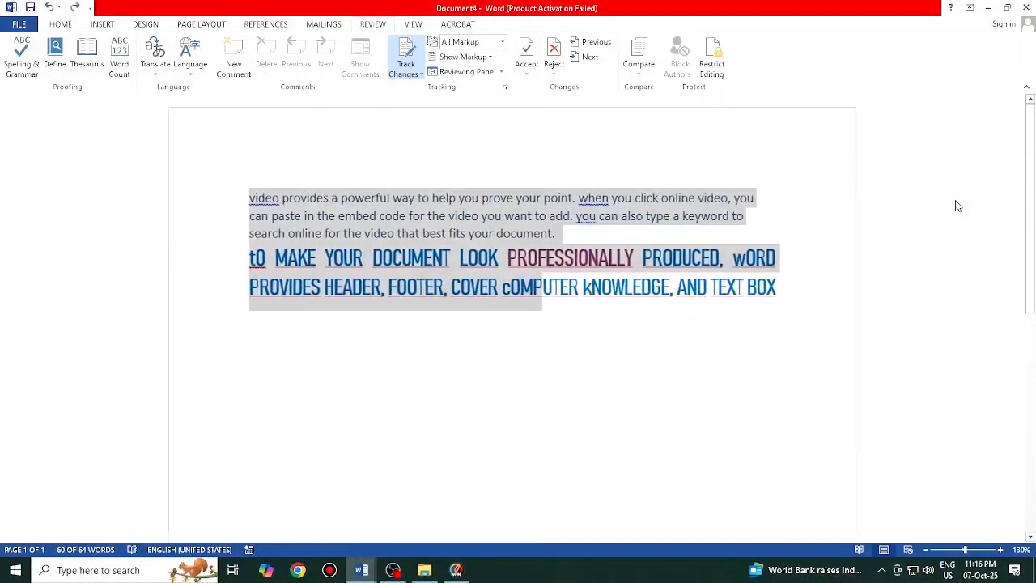
key(ctrl+y)
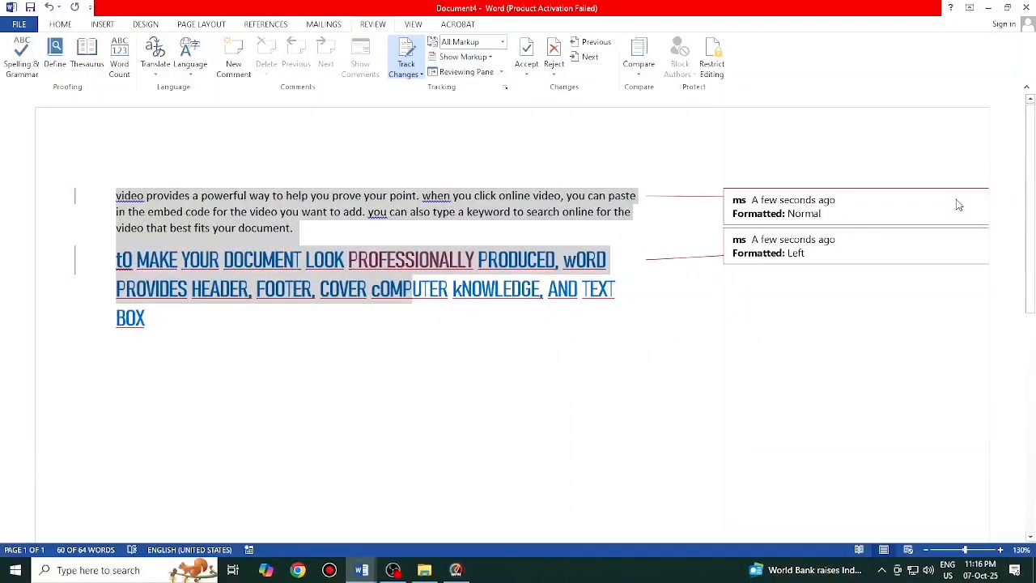
- Reject all changes and stop tracking, then switch to the ms word100 shortcuts document
click(402, 54)
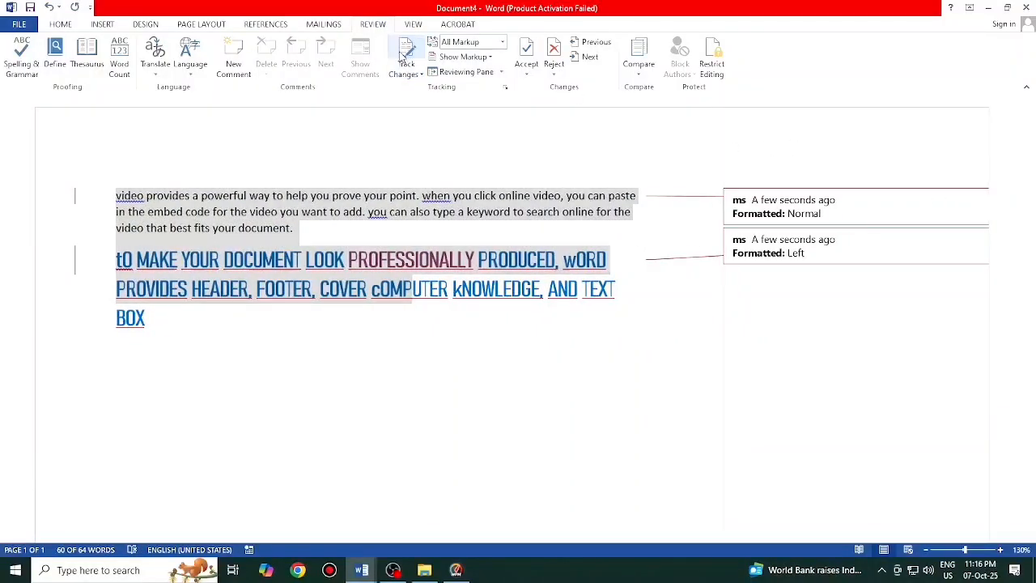
click(554, 73)
click(605, 152)
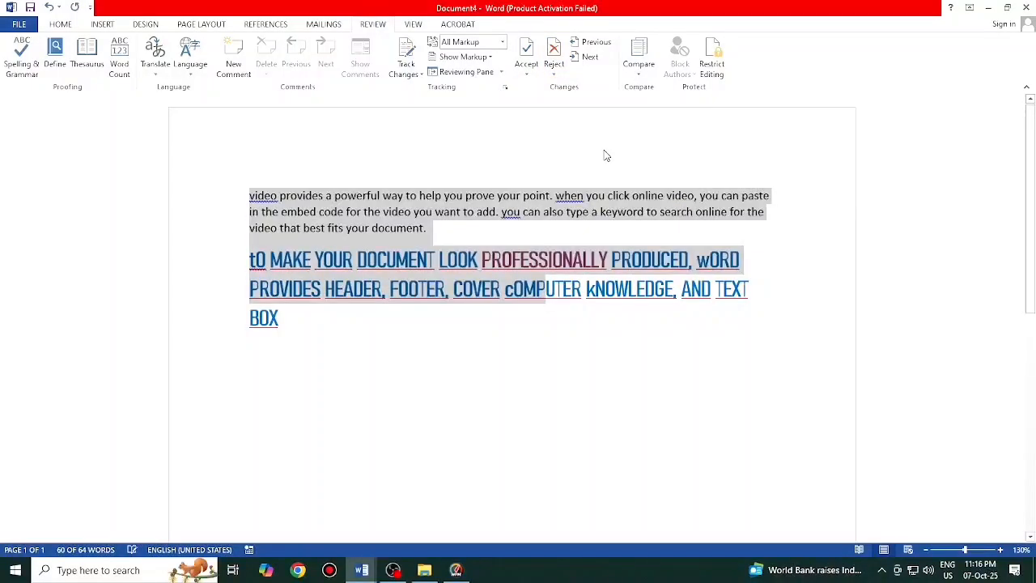
click(60, 24)
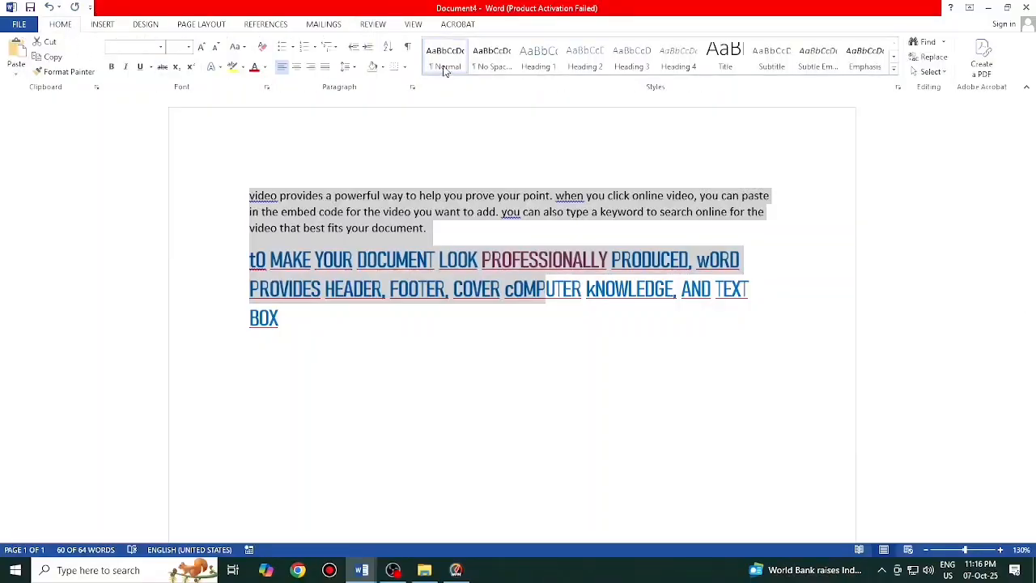
mouse_move(362, 570)
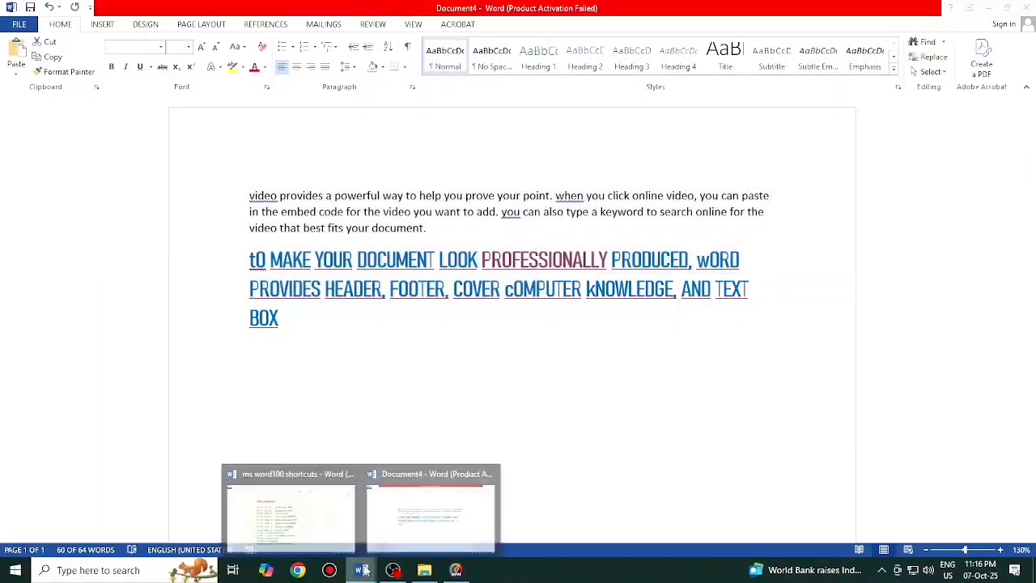
click(348, 535)
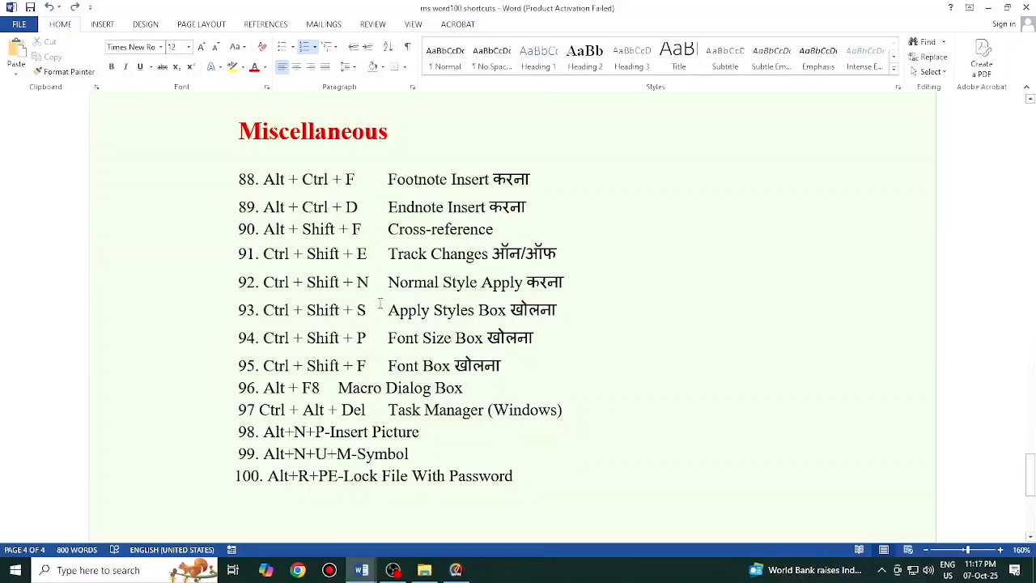
- Apply Heading 3 to Document4's first paragraph through the Ctrl+Shift+S Apply Styles box
mouse_move(362, 570)
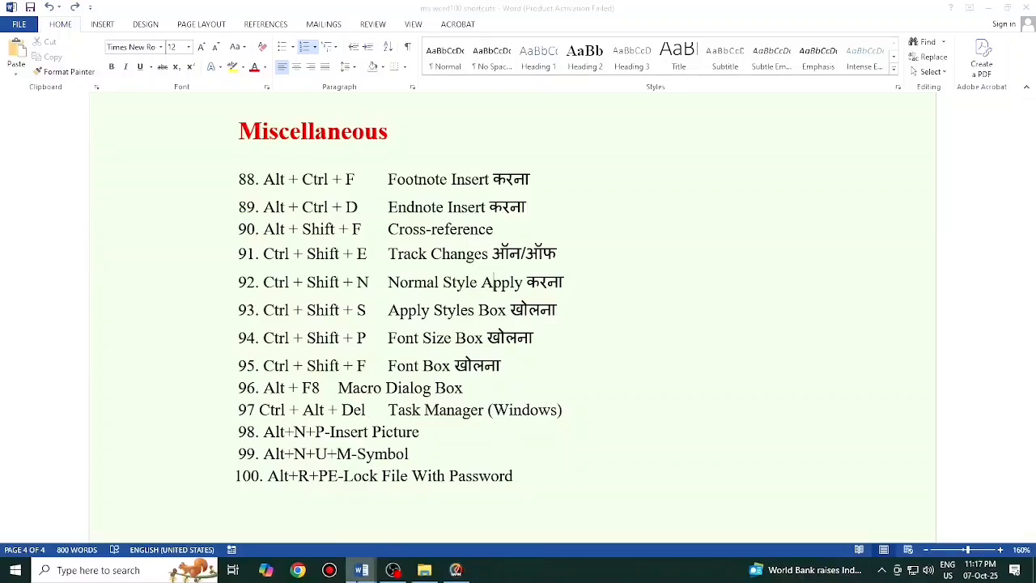
click(416, 526)
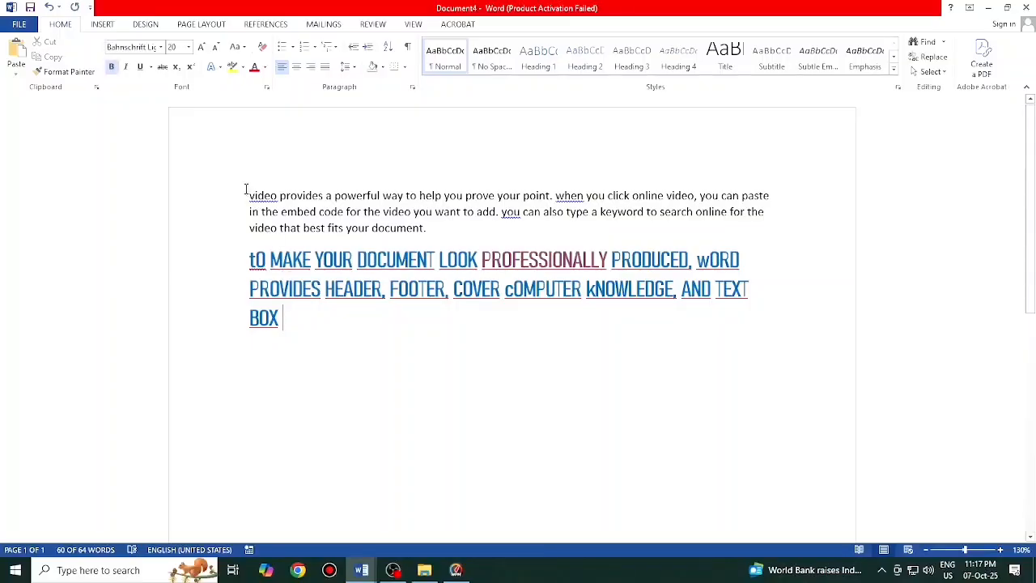
drag(245, 189, 454, 232)
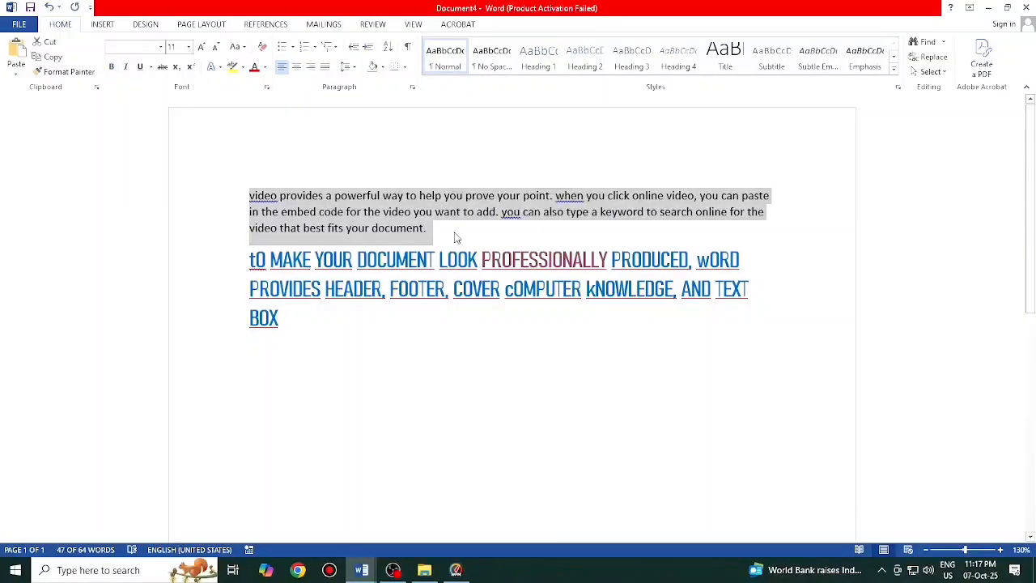
key(ctrl+shift+s)
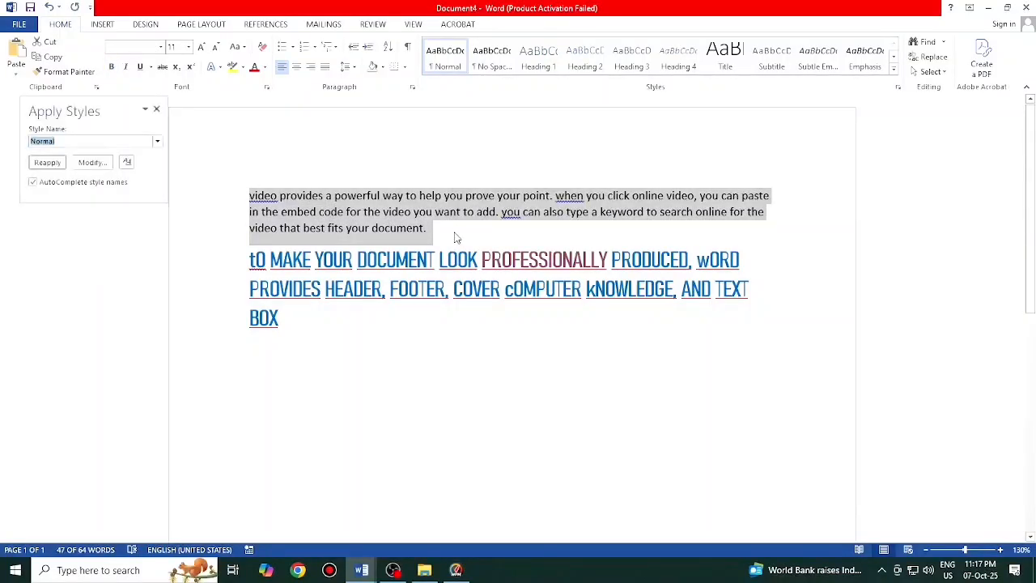
click(157, 141)
click(69, 203)
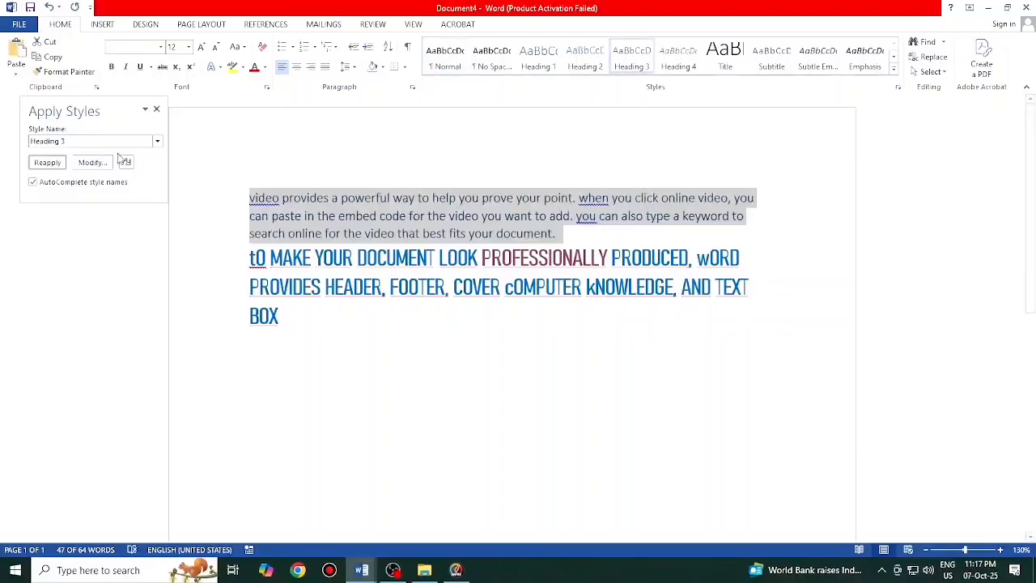
- Try the Plain Table 3 and No Spacing styles, leaving Modify Style unchanged
click(157, 141)
scroll(97, 194, down, 5)
click(81, 204)
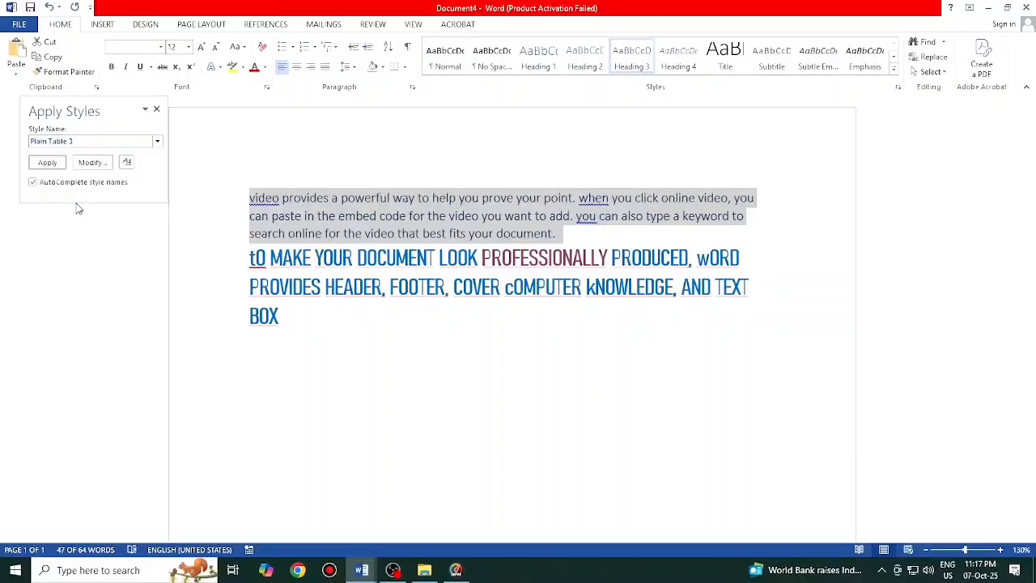
click(157, 141)
click(64, 209)
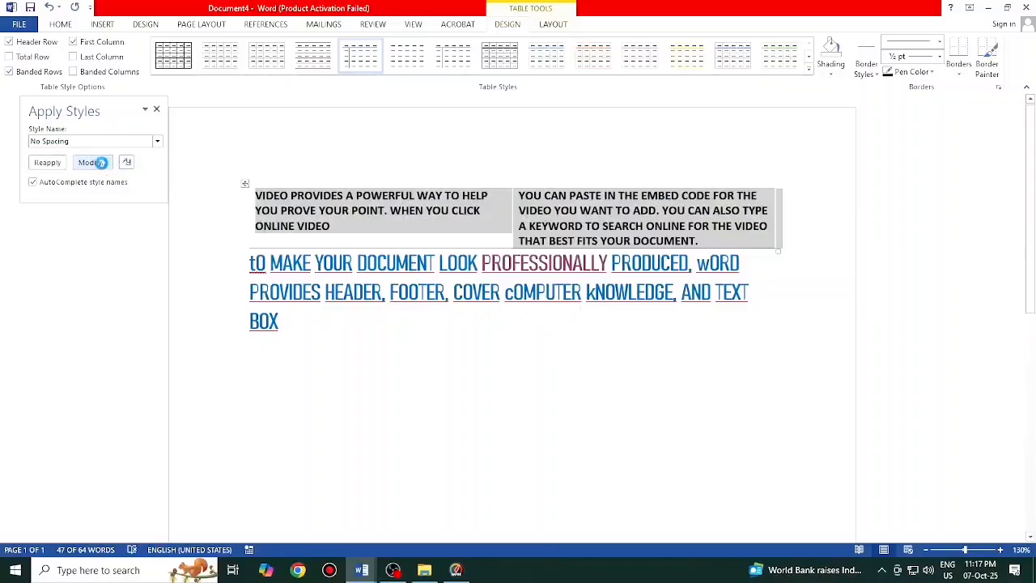
click(102, 162)
click(673, 104)
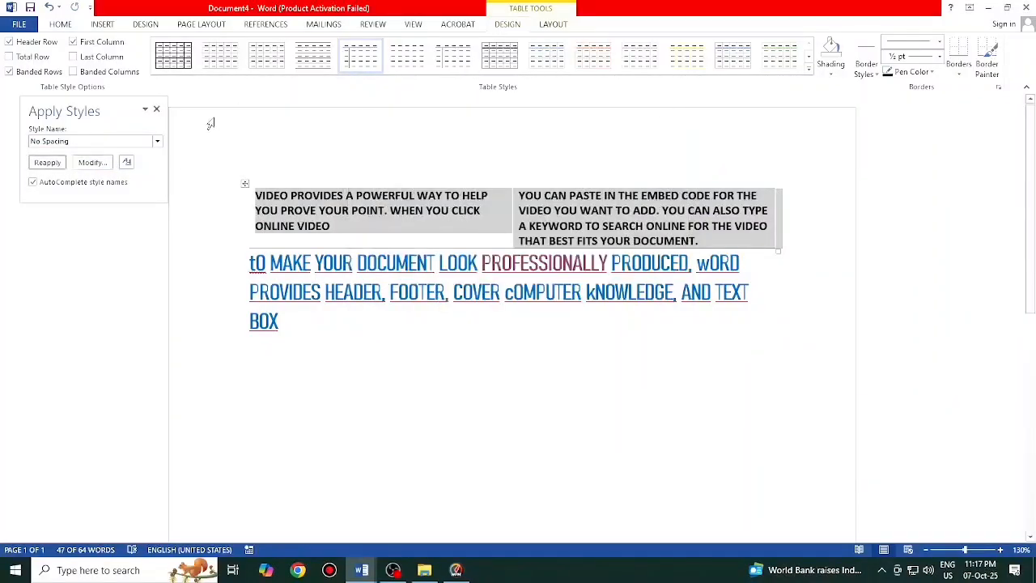
click(156, 109)
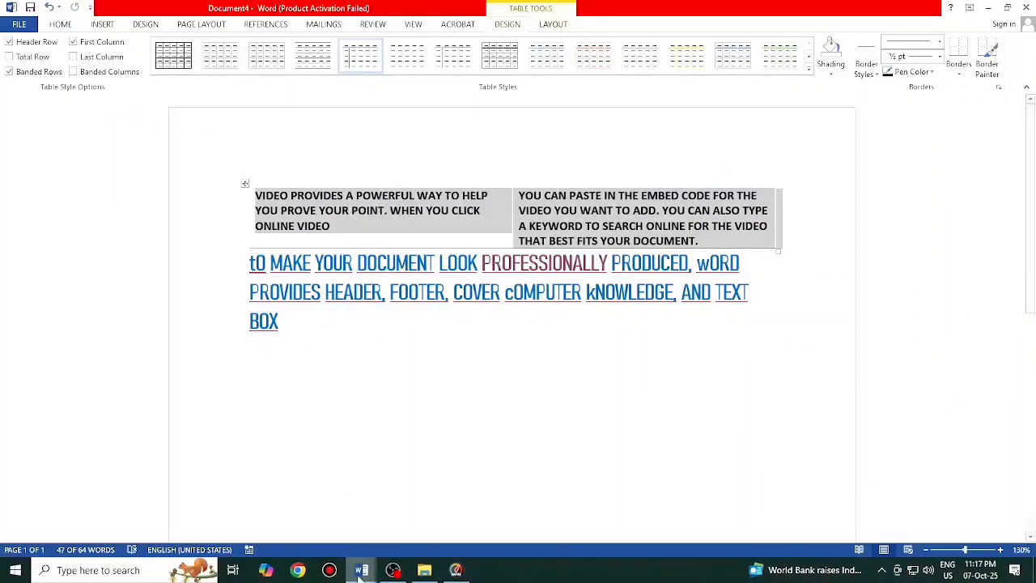
- After checking the shortcuts, undo the table style and open the Font dialog with Ctrl+D
mouse_move(362, 570)
click(330, 528)
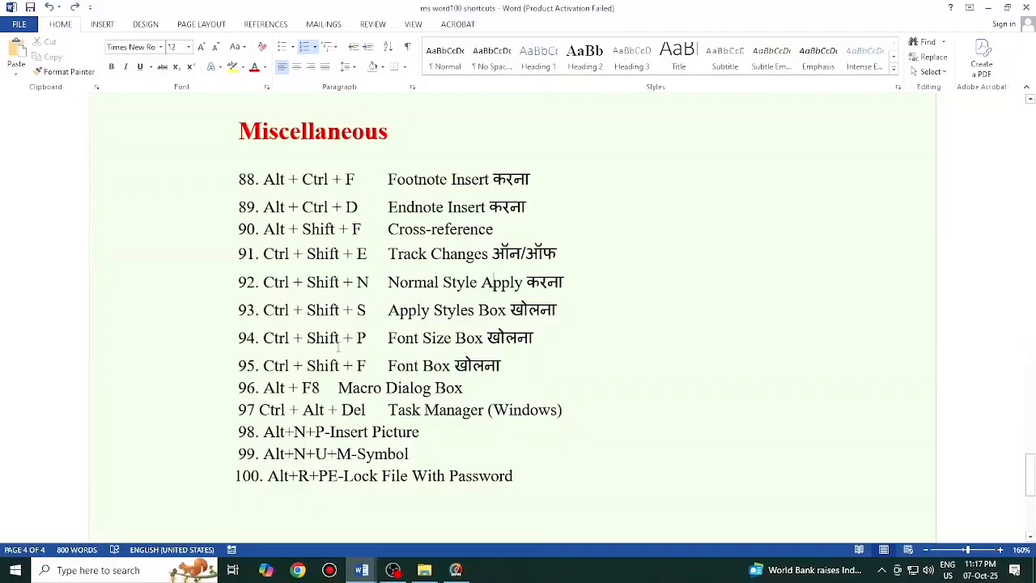
scroll(339, 348, down, 1)
scroll(338, 350, up, 1)
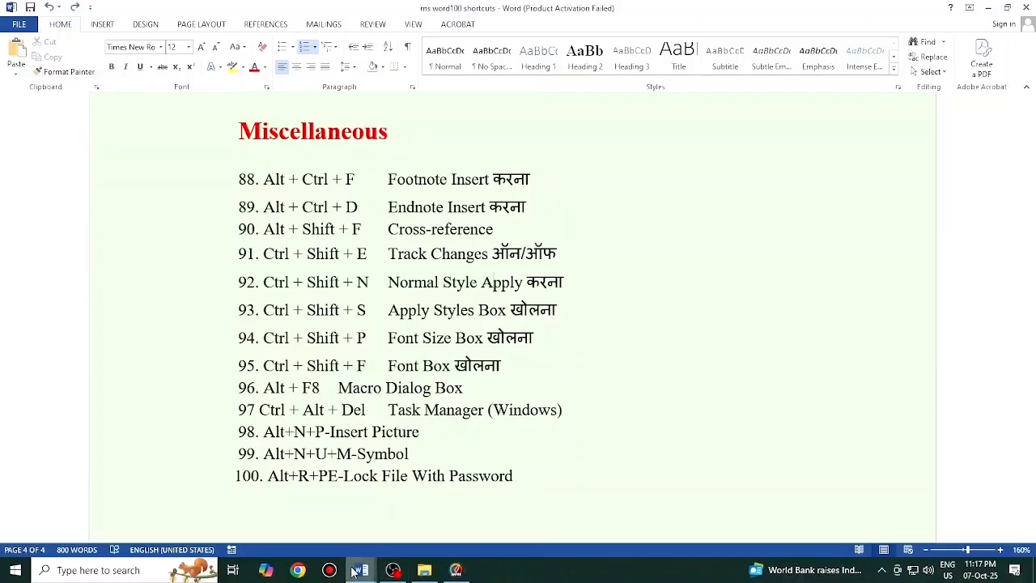
mouse_move(354, 572)
click(406, 518)
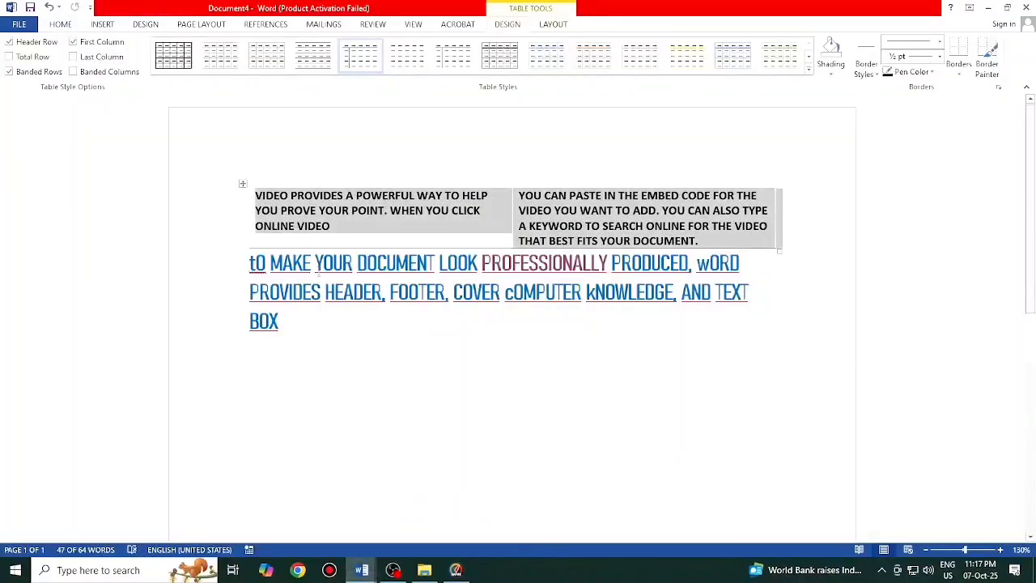
click(305, 330)
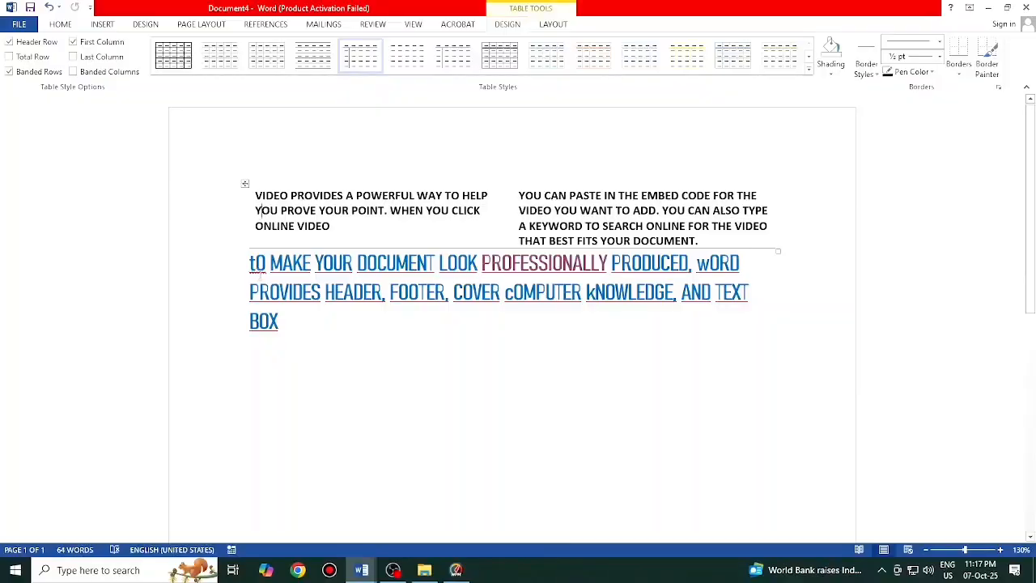
key(ctrl+z)
key(ctrl+z)
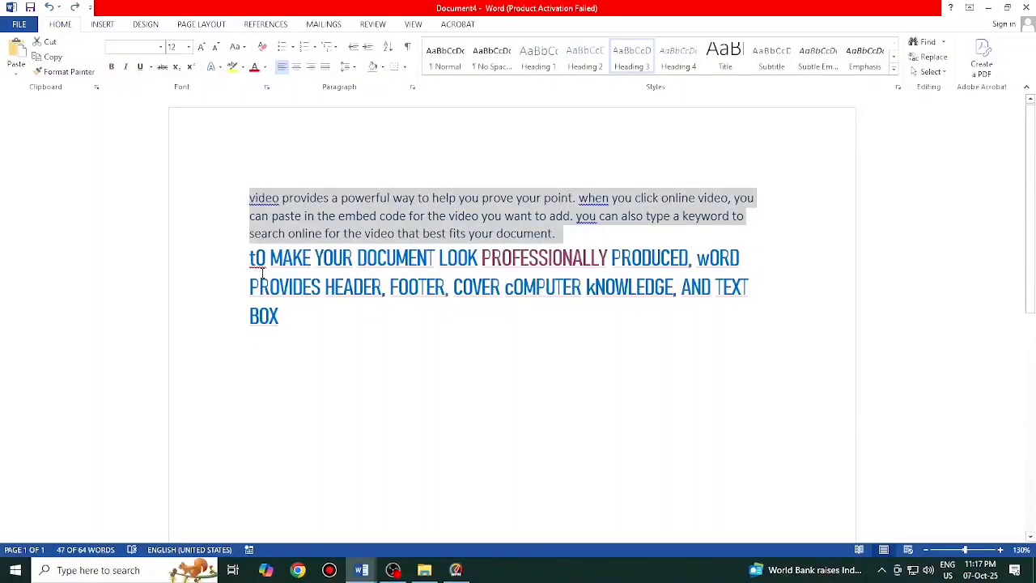
key(ctrl+d)
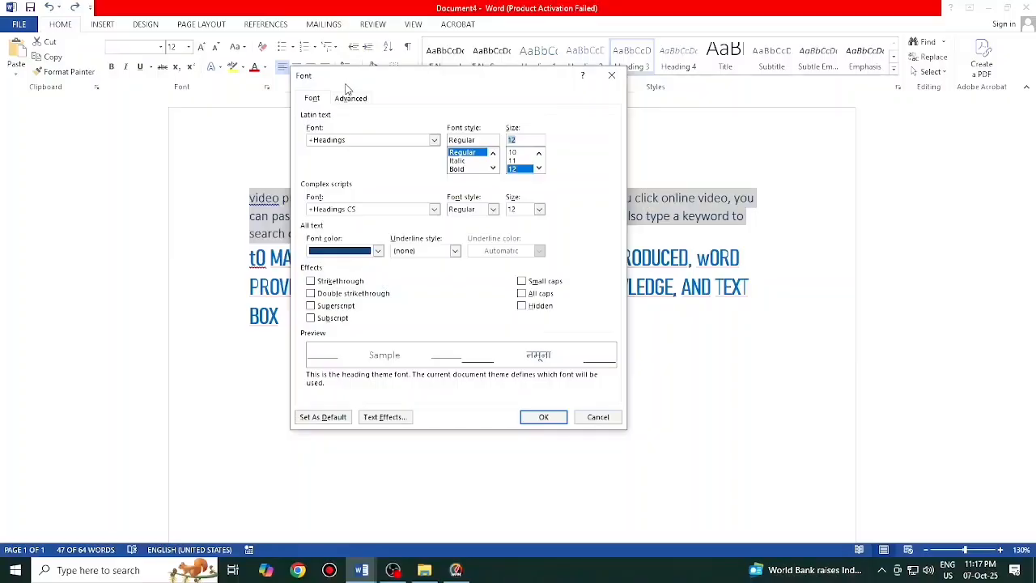
- Close the Font dialog unchanged and switch to ms word100 shortcuts, scrolling down slightly
click(612, 75)
click(362, 570)
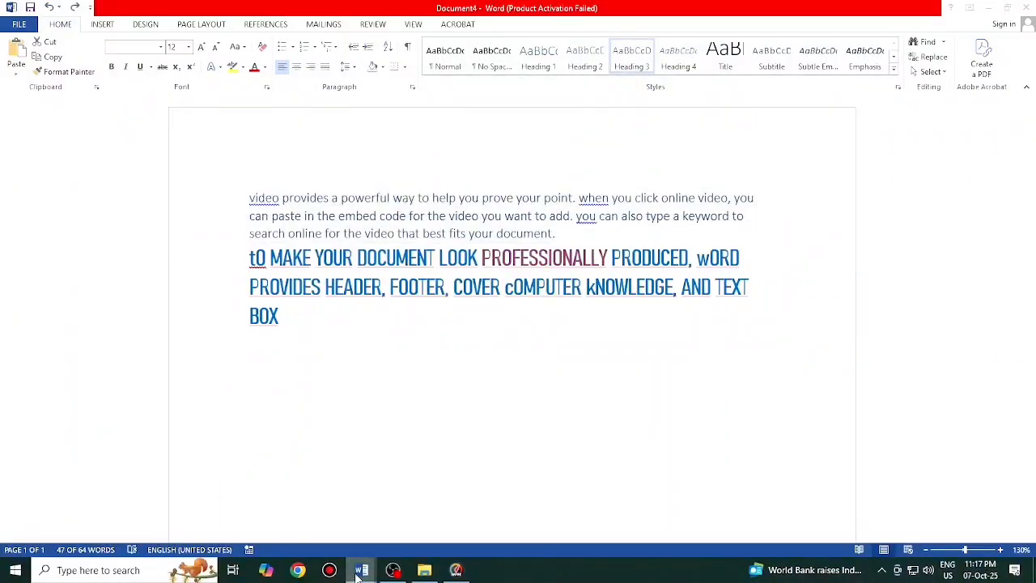
click(332, 522)
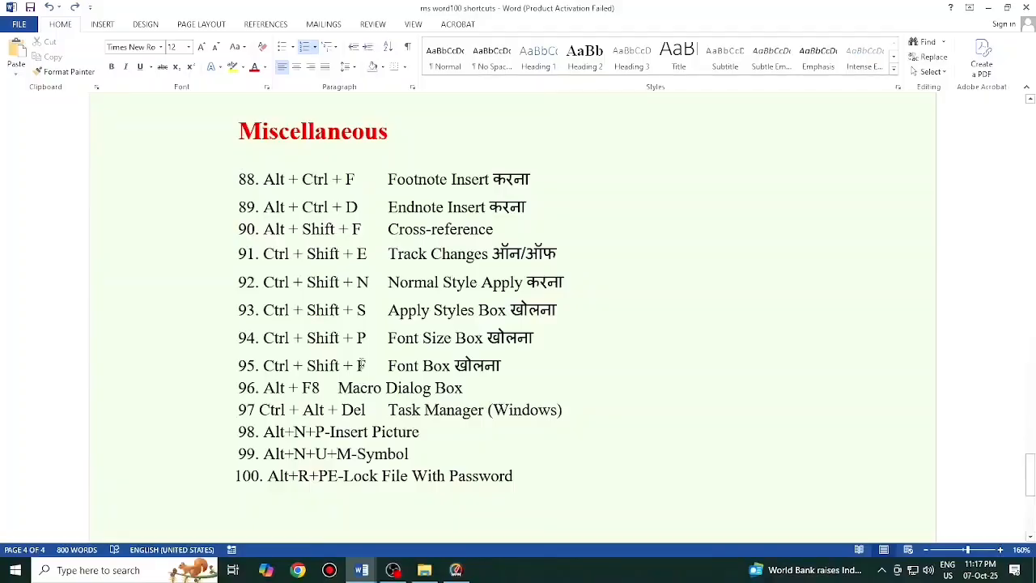
scroll(362, 362, down, 1)
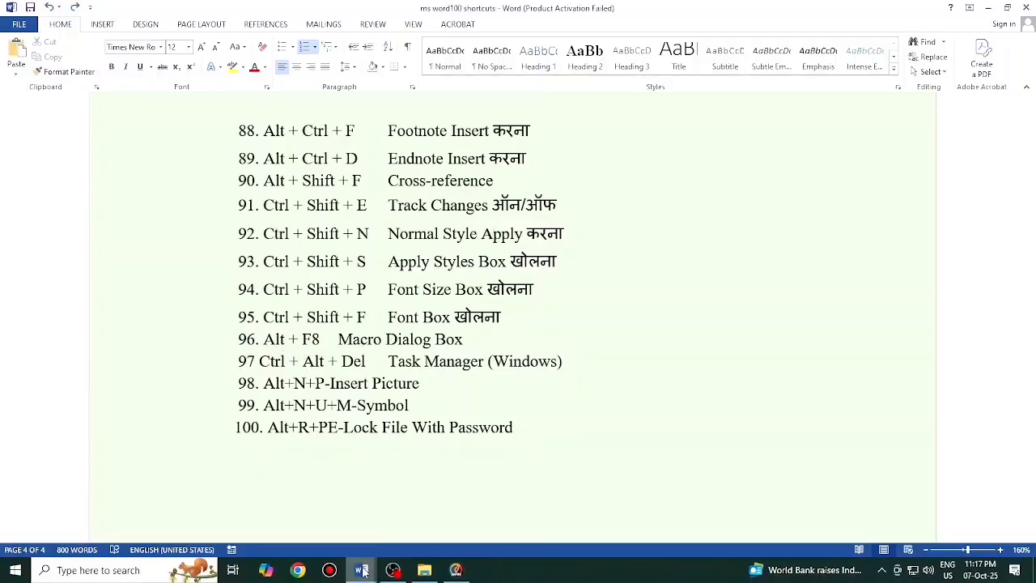
mouse_move(362, 570)
click(440, 508)
click(440, 507)
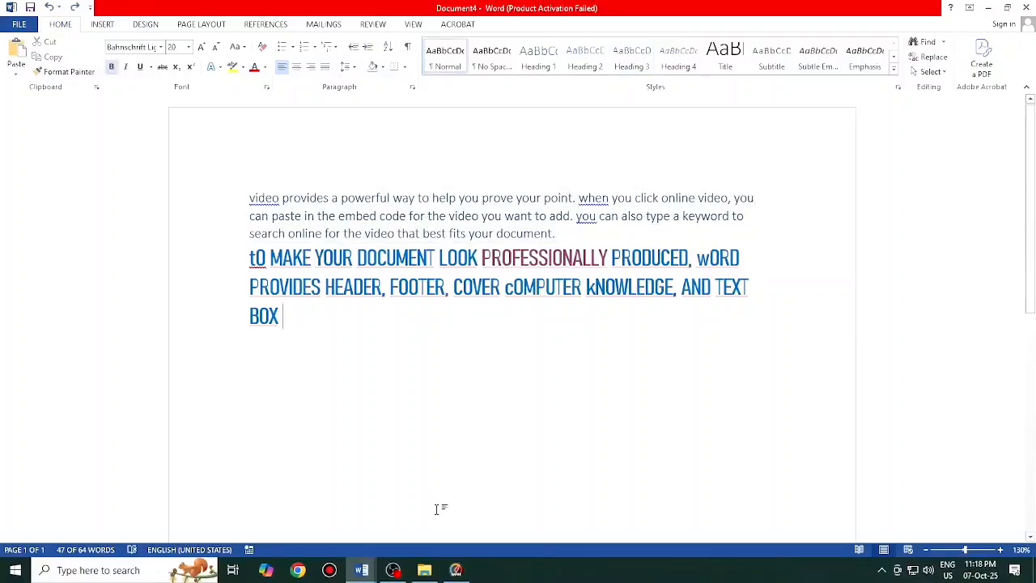
key(alt)
key(alt+F8)
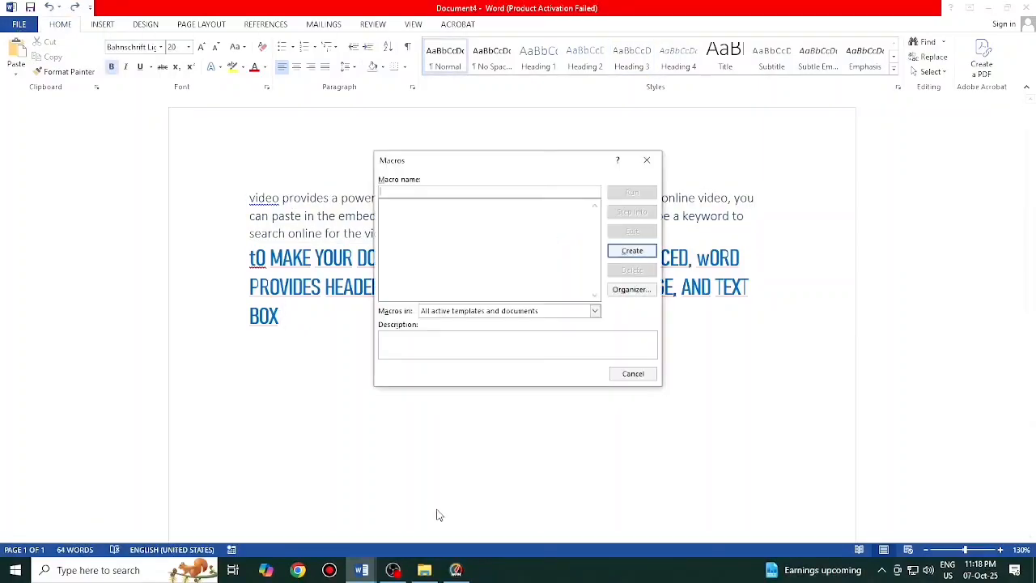
click(647, 160)
mouse_move(354, 577)
click(328, 522)
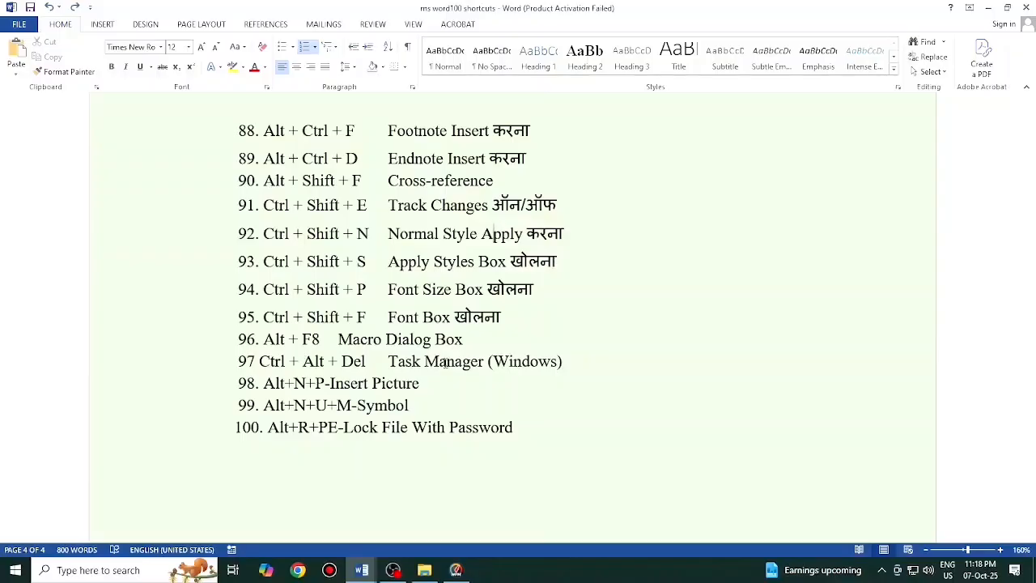
- Open the Insert Picture file browser using the Alt key sequence
key(alt)
key(n)
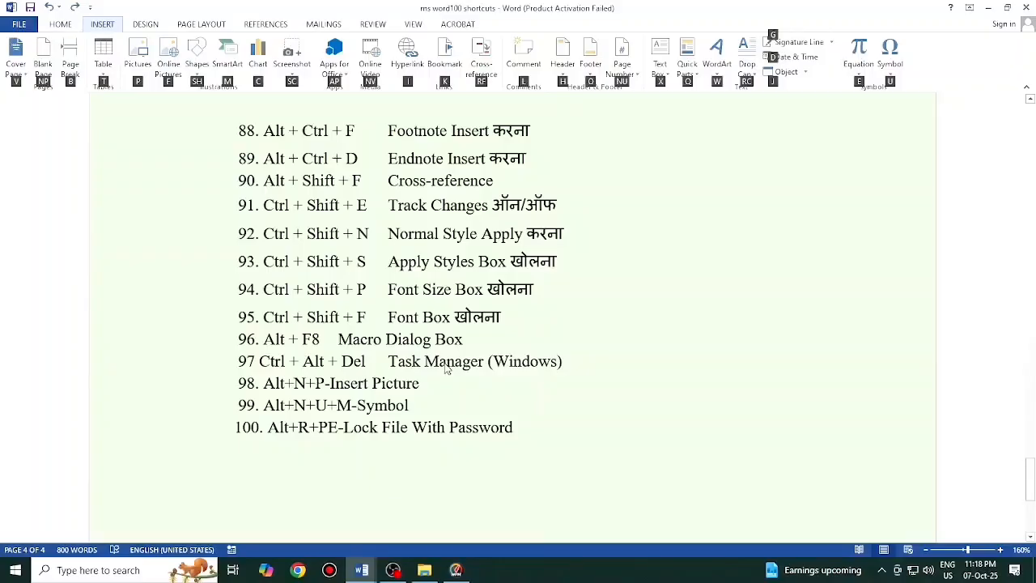
key(Escape)
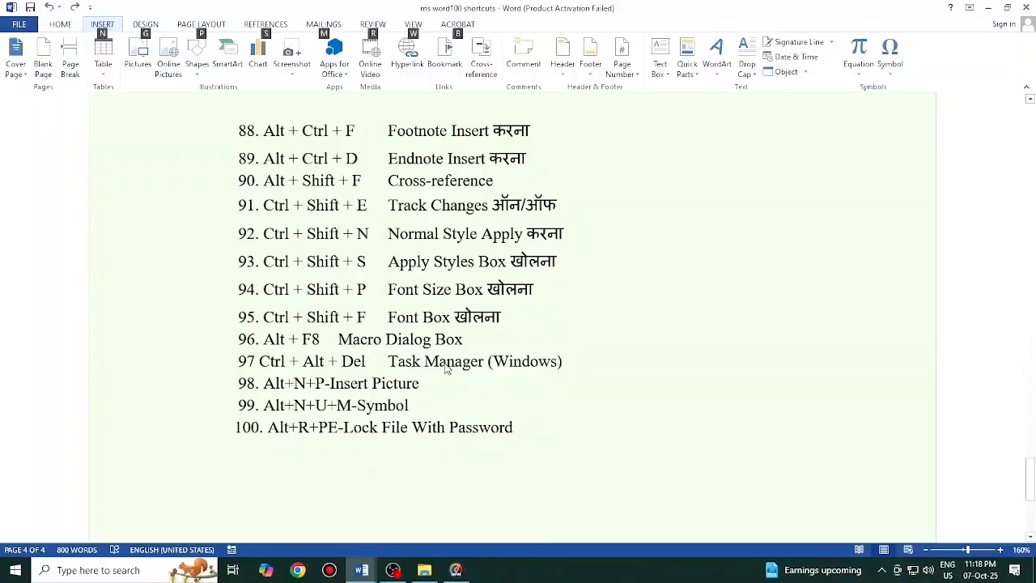
key(Escape)
key(alt)
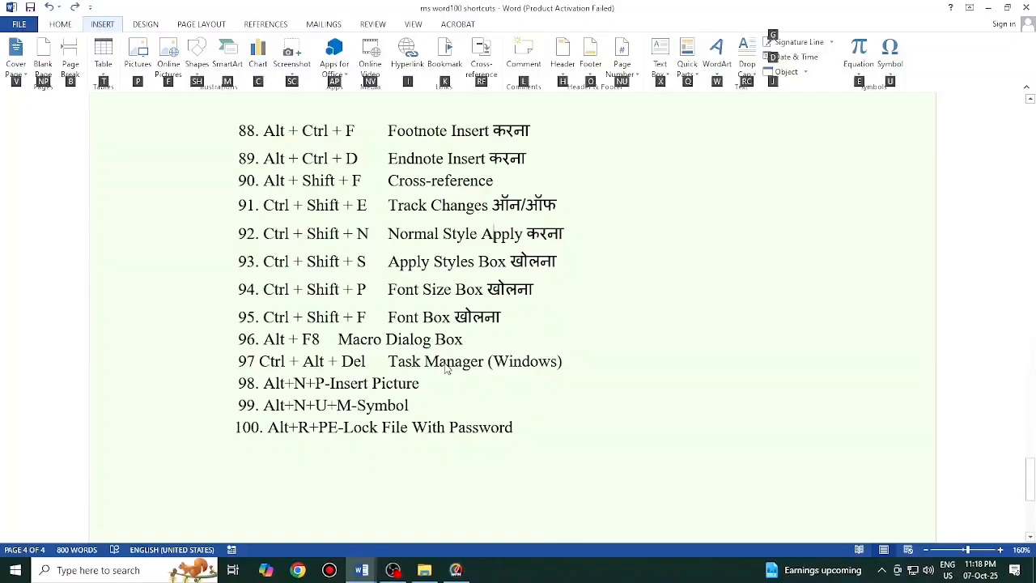
key(p)
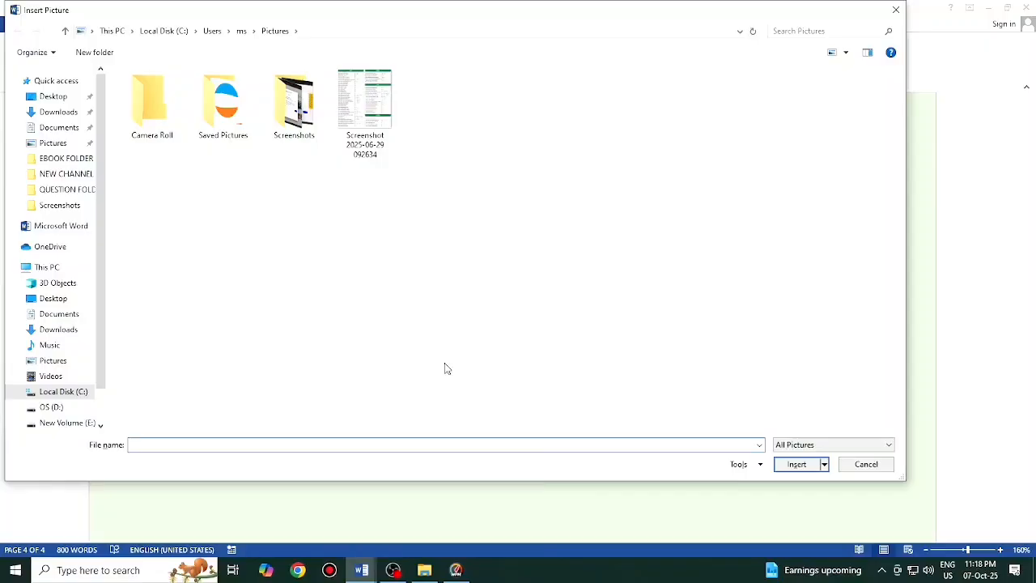
- Insert the unnamed (25) (1) photo from Downloads, view it, then delete it
click(67, 118)
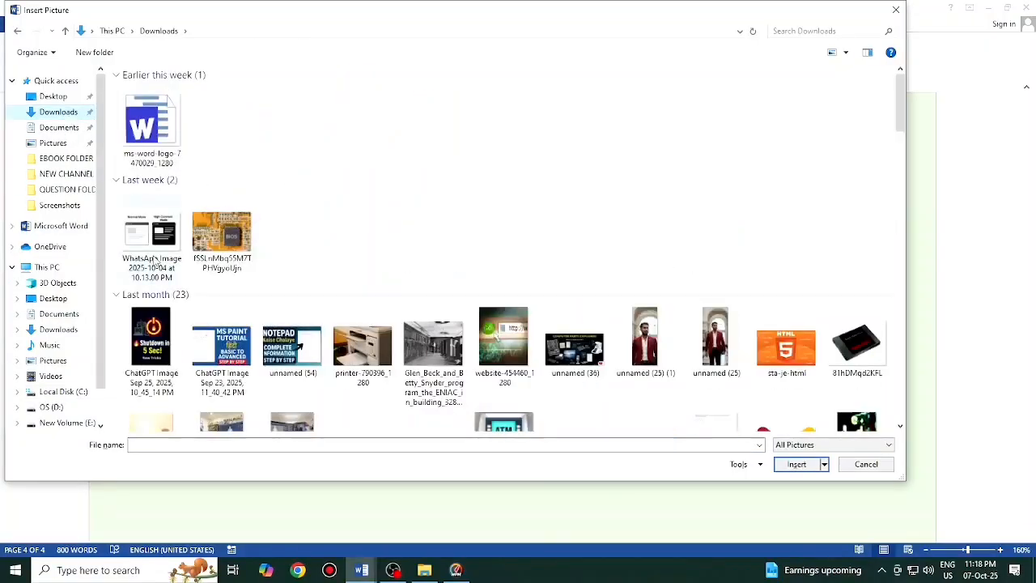
click(646, 350)
double_click(646, 350)
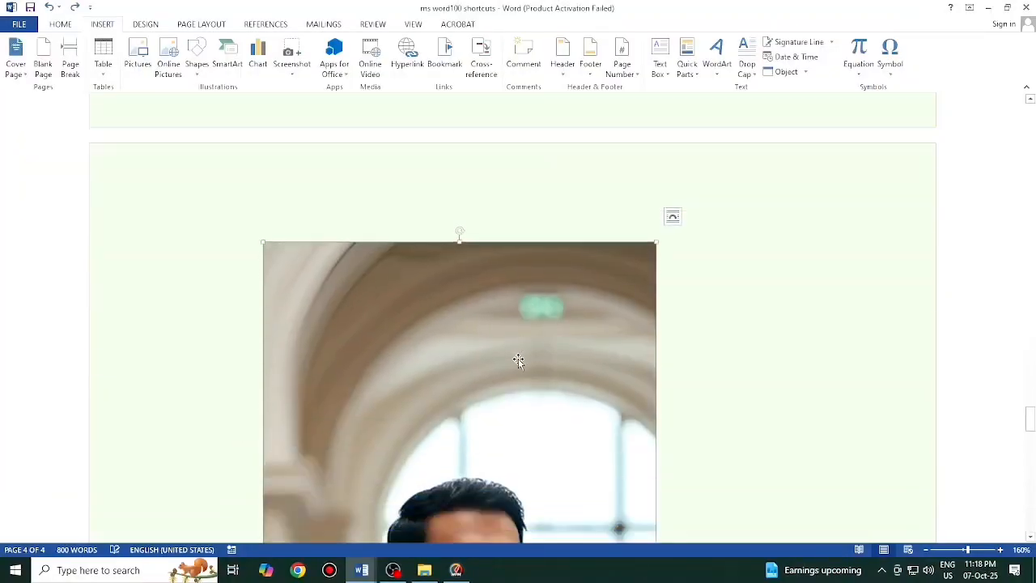
scroll(516, 368, down, 5)
scroll(517, 369, up, 10)
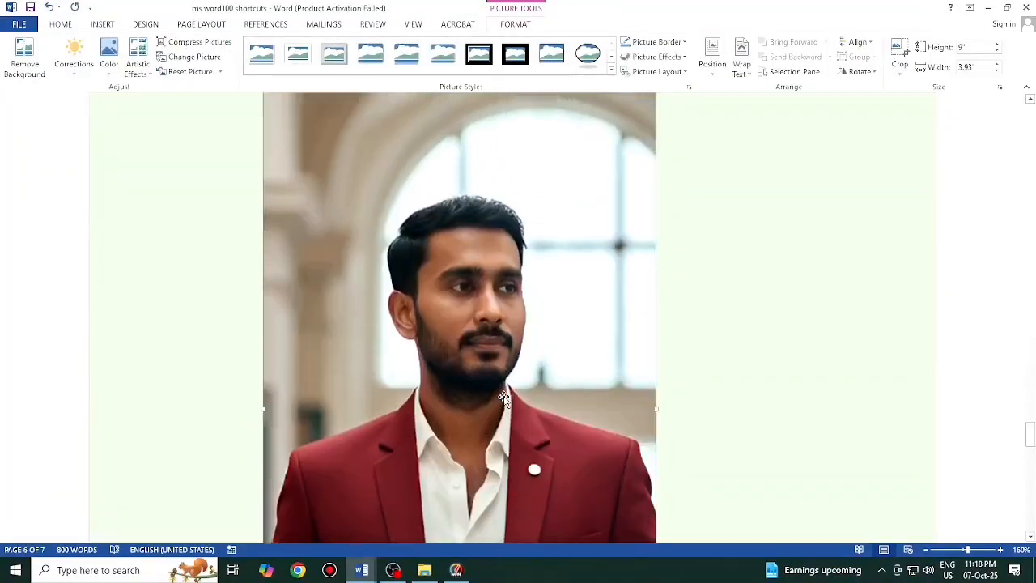
scroll(504, 398, up, 5)
scroll(510, 516, down, 3)
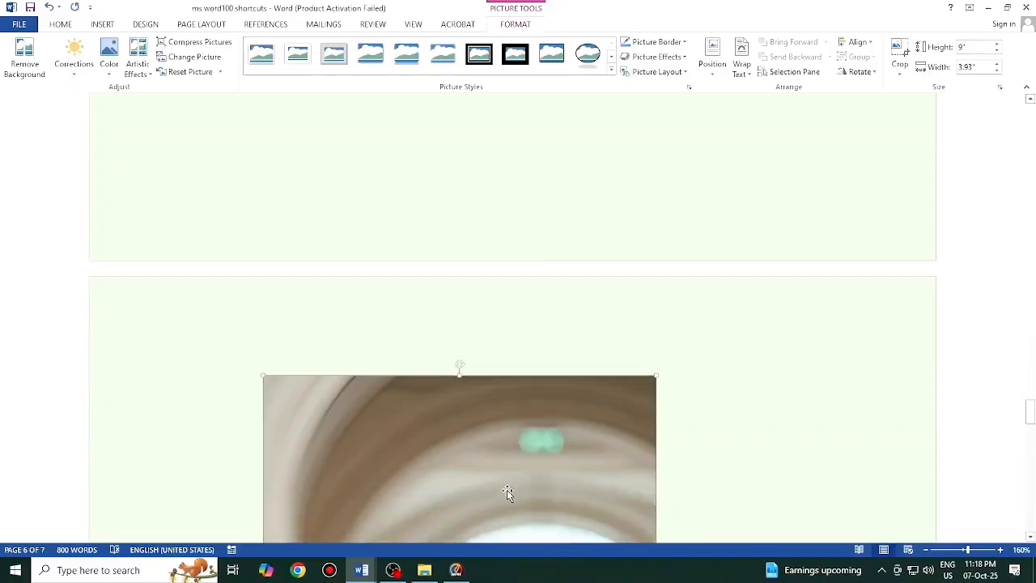
key(Delete)
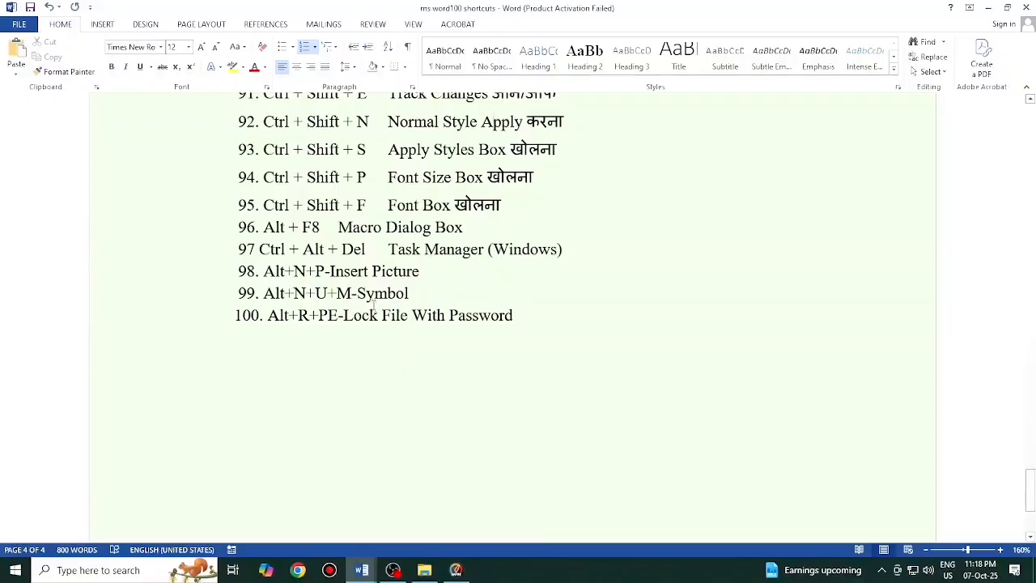
- Insert the Webdings family-of-people symbol on the empty line below item 100
click(537, 324)
key(Down)
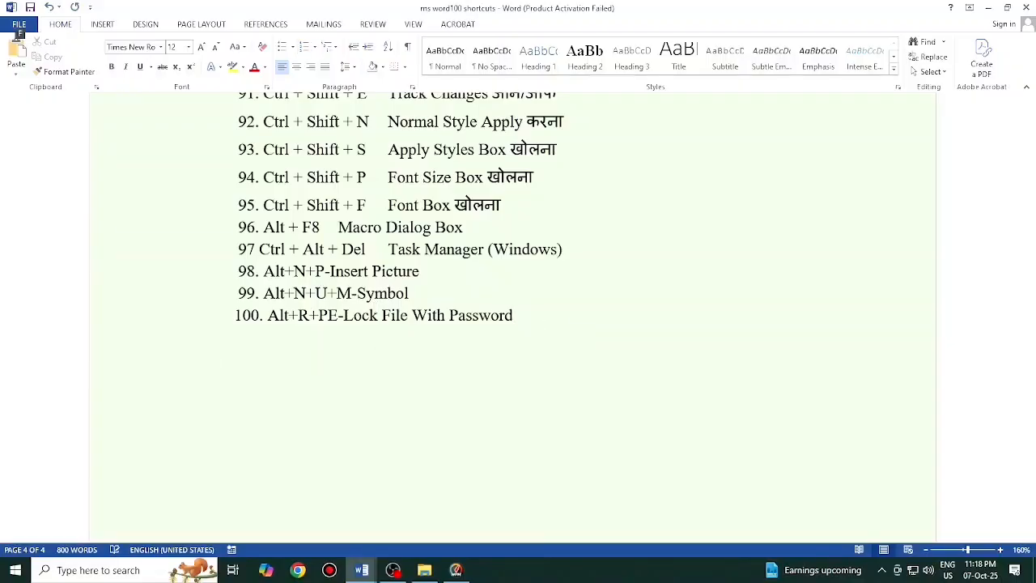
key(alt+n)
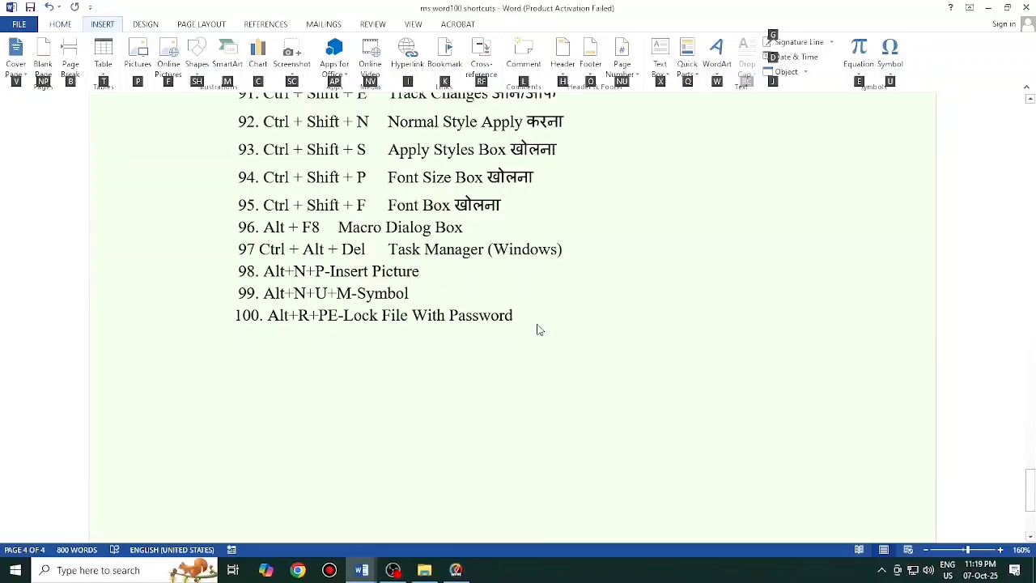
key(u)
key(m)
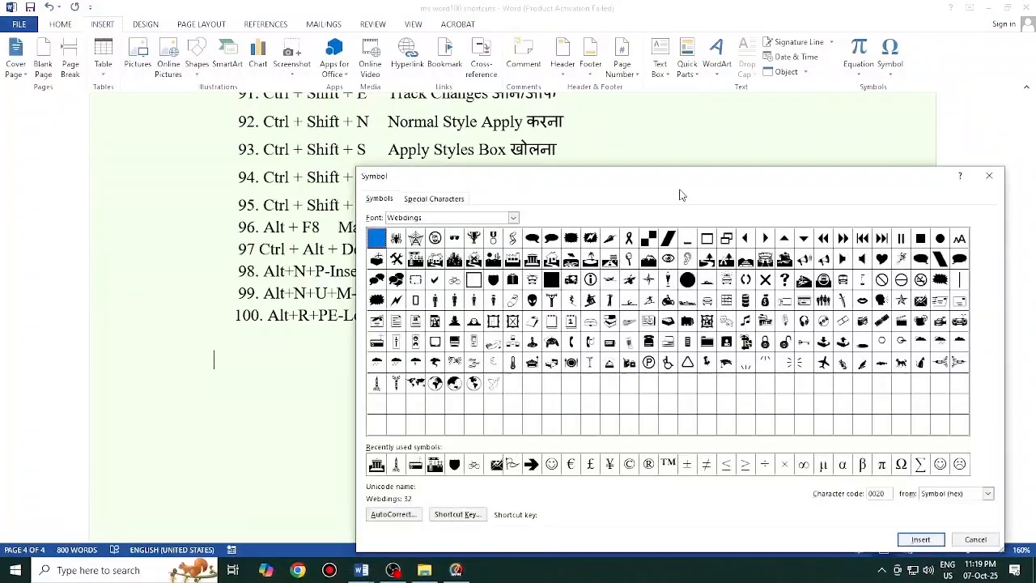
drag(678, 189, 687, 51)
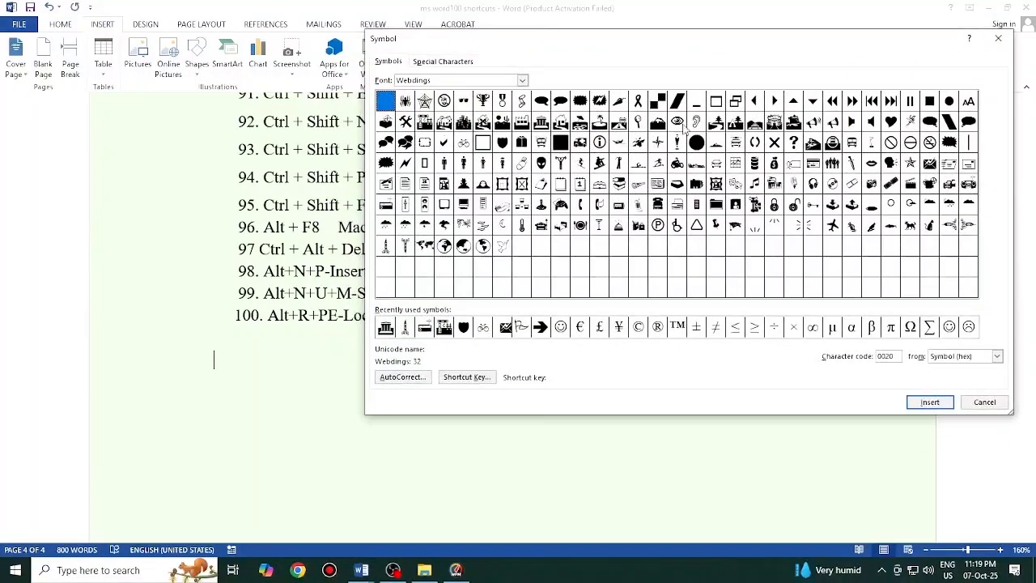
click(832, 163)
click(930, 403)
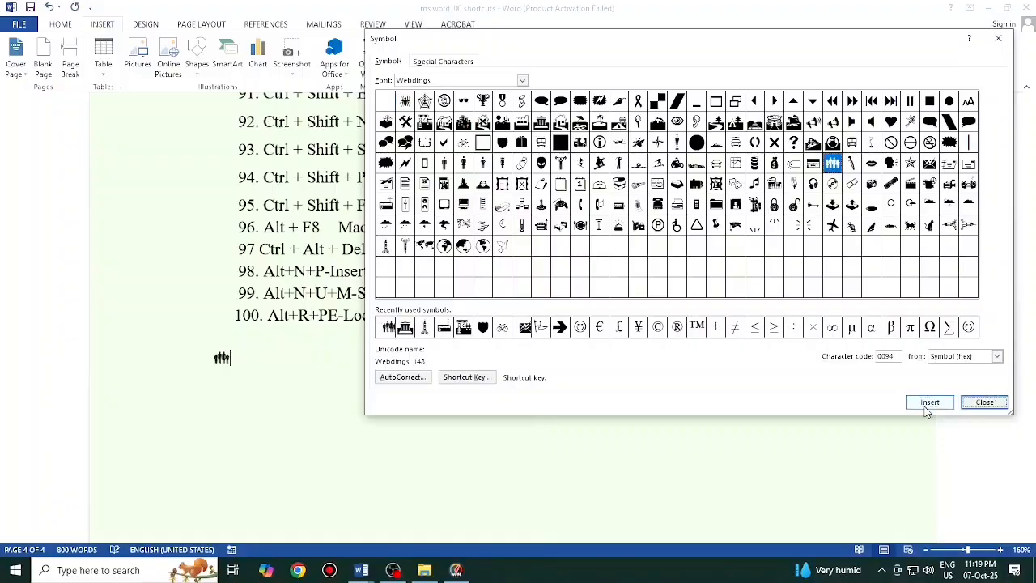
click(998, 38)
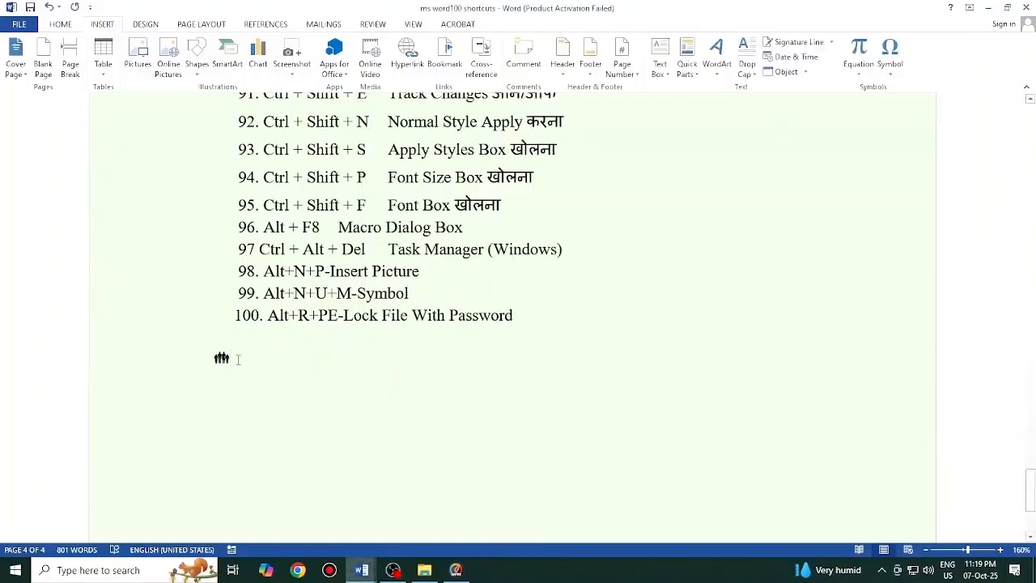
- Enlarge the inserted family symbol's font size with Ctrl+]
drag(238, 358, 204, 363)
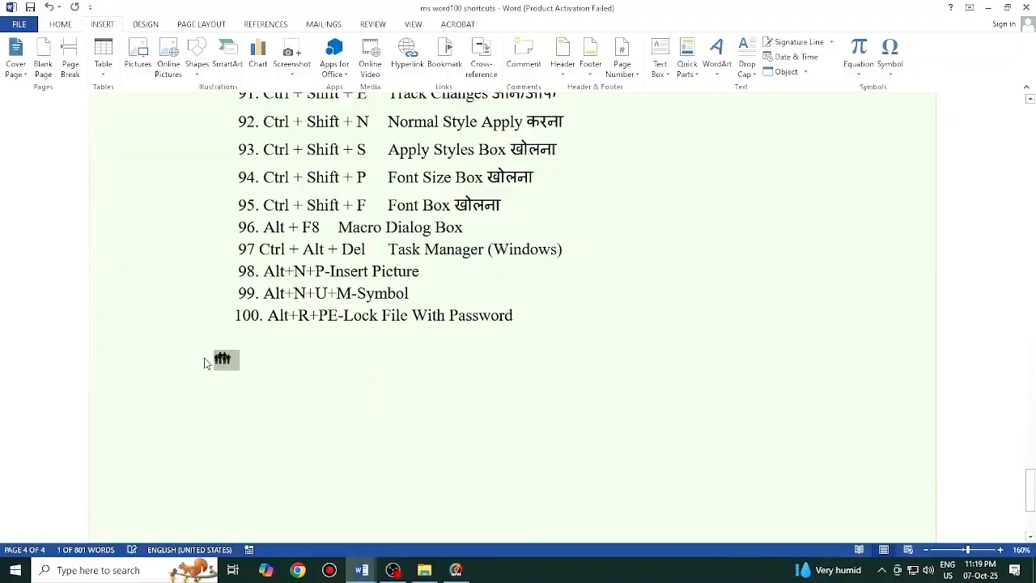
key(ctrl+bracketright)
key(ctrl+bracketright)
key(ctrl+bracketright)
key(ctrl+bracketright)
key(ctrl+bracketright)
key(ctrl+bracketright)
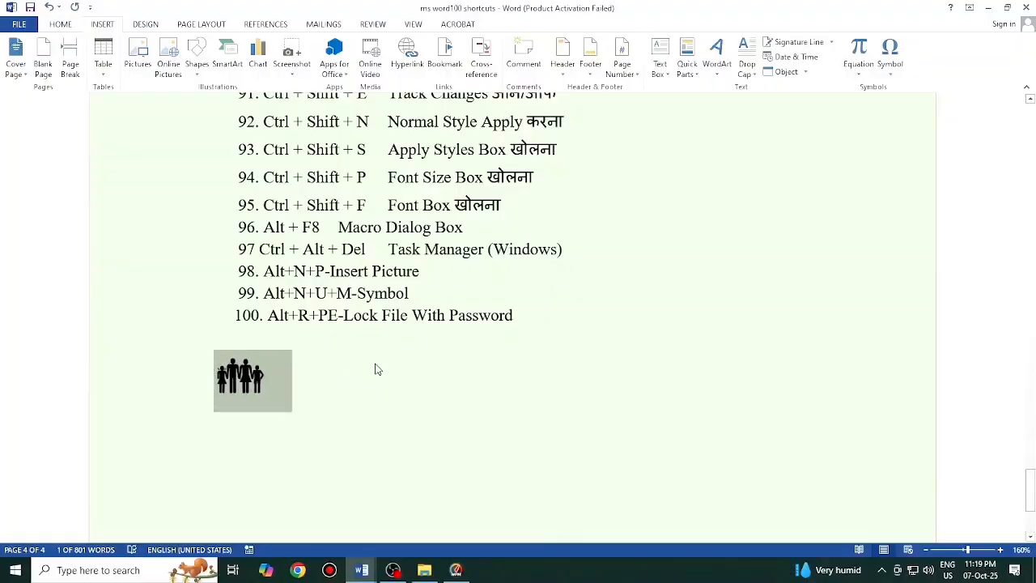
click(375, 370)
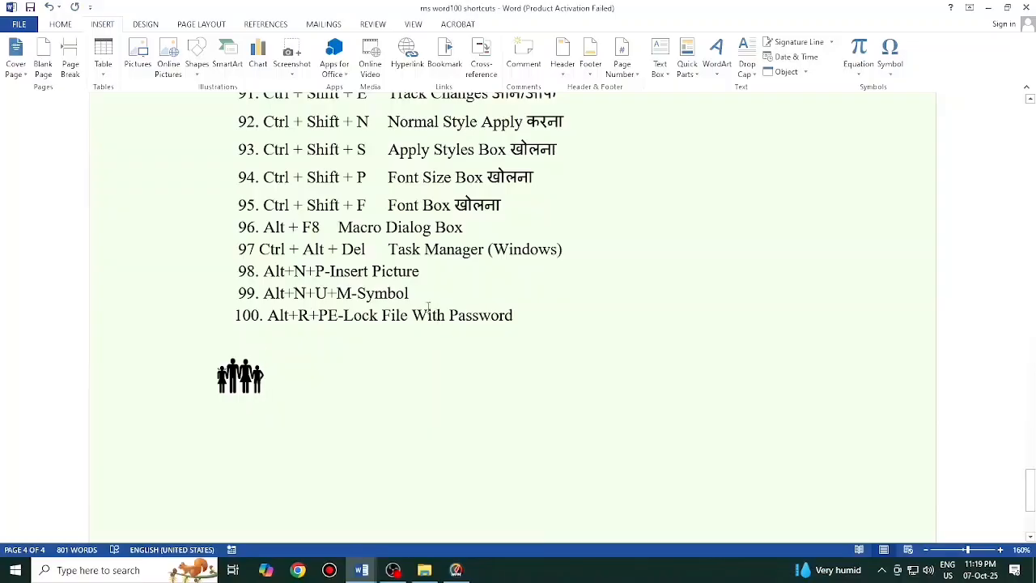
- In Restrict Editing, tick formatting limits and read-only editing, then cancel enforcing protection
key(alt)
key(r)
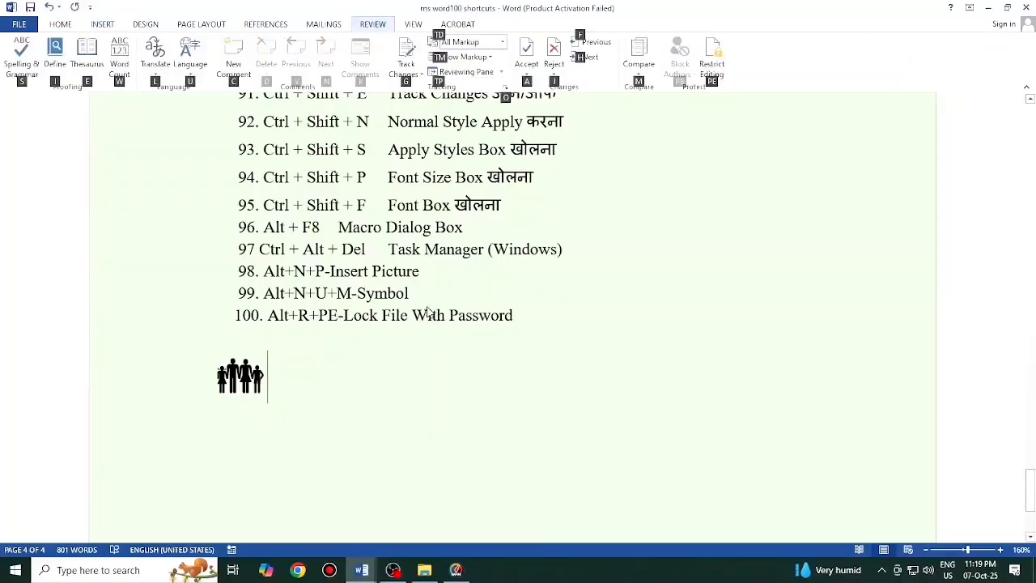
key(p)
key(e)
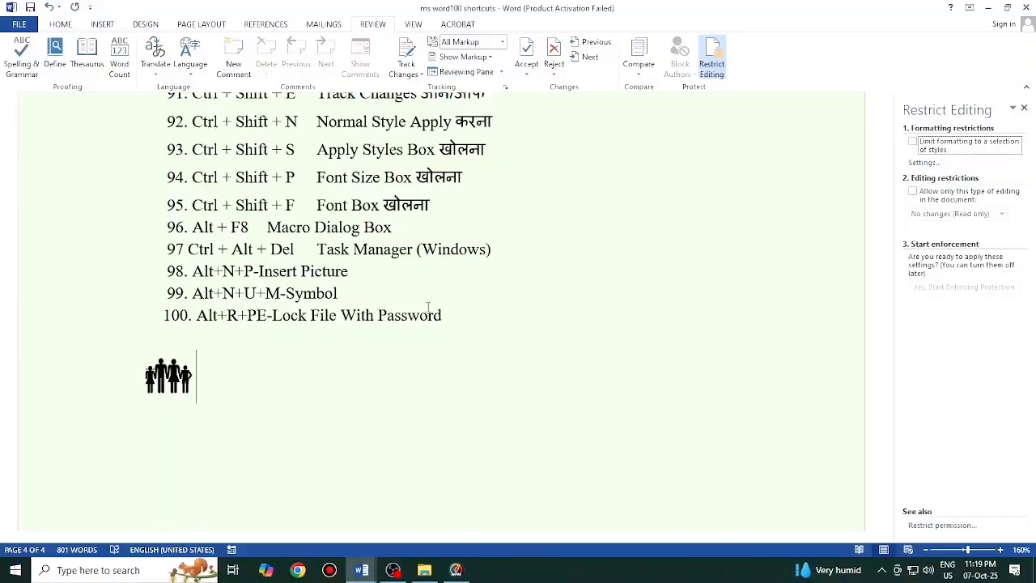
click(913, 141)
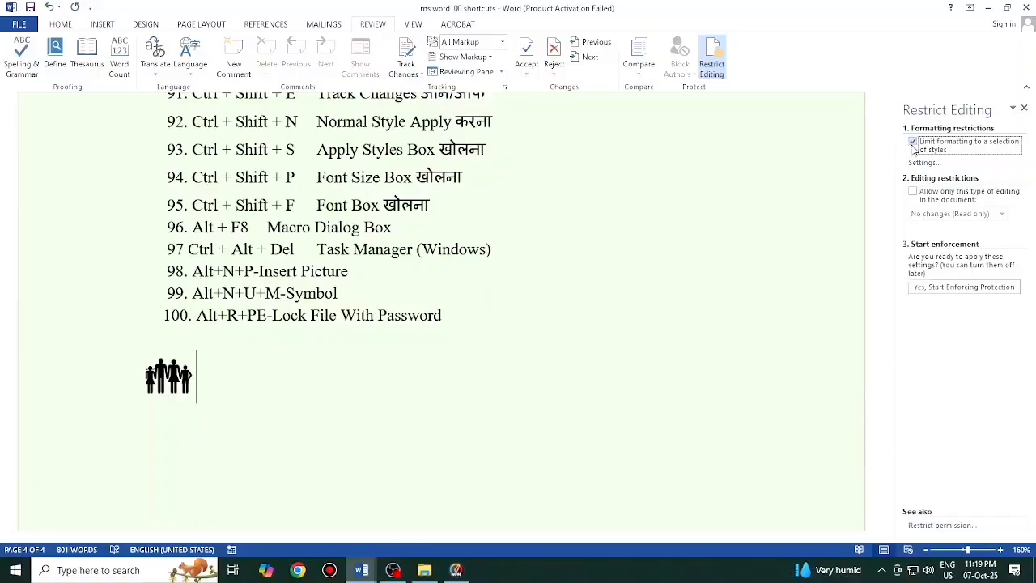
click(914, 192)
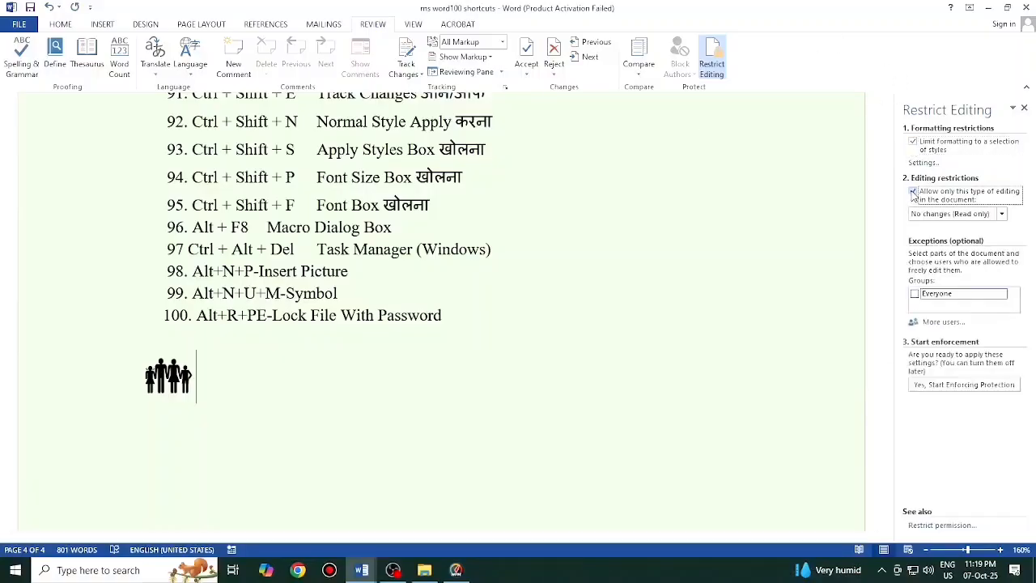
click(963, 387)
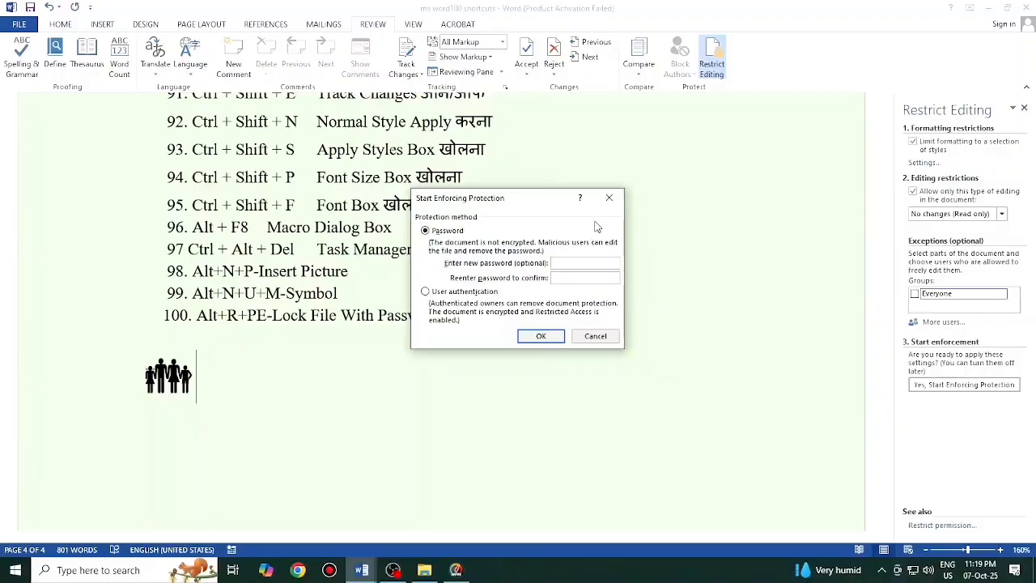
click(610, 199)
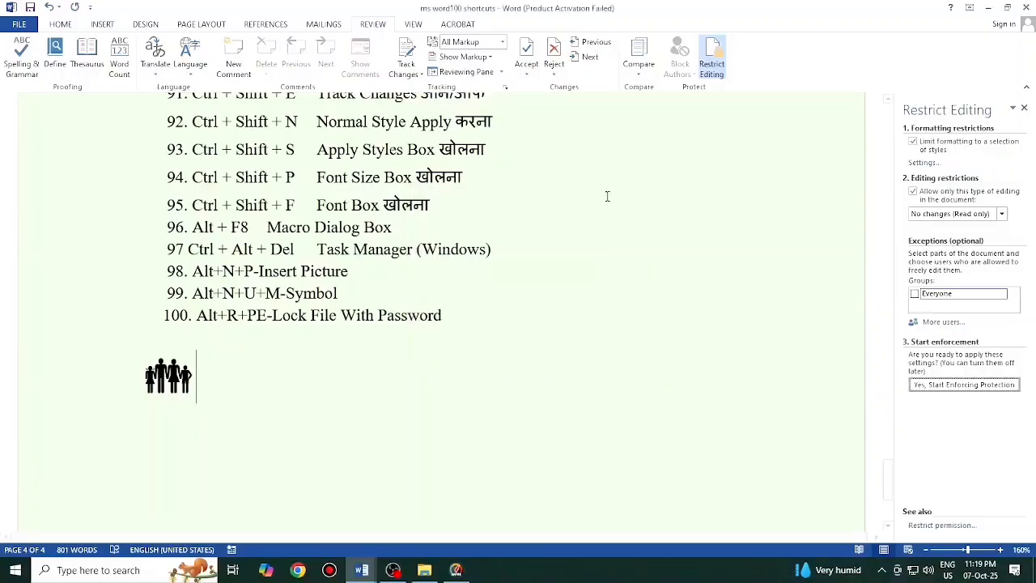
click(1024, 108)
- Delete the family symbol, close Restrict Editing again, and return to the document's top
scroll(653, 248, up, 2)
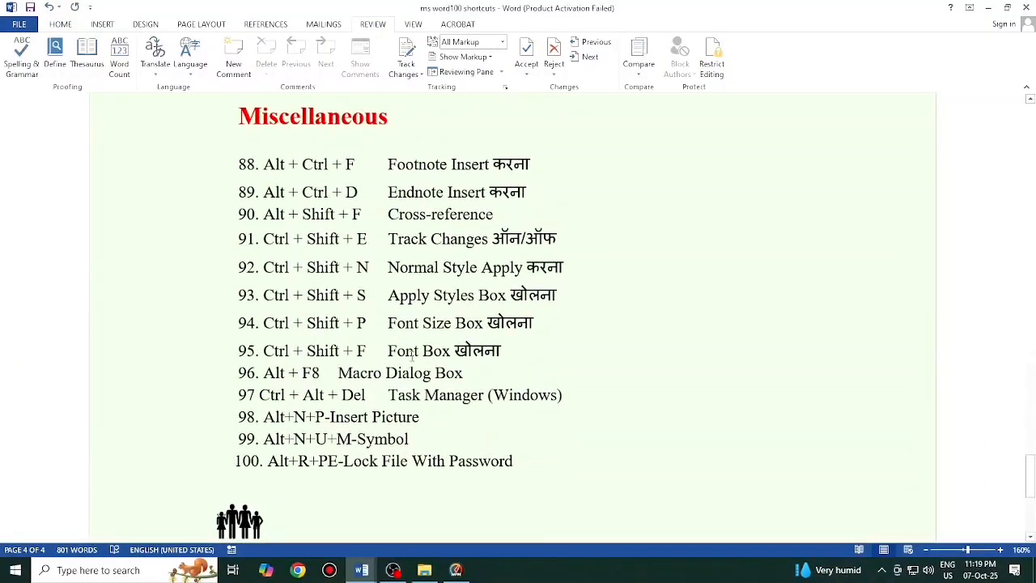
key(BackSpace)
key(alt)
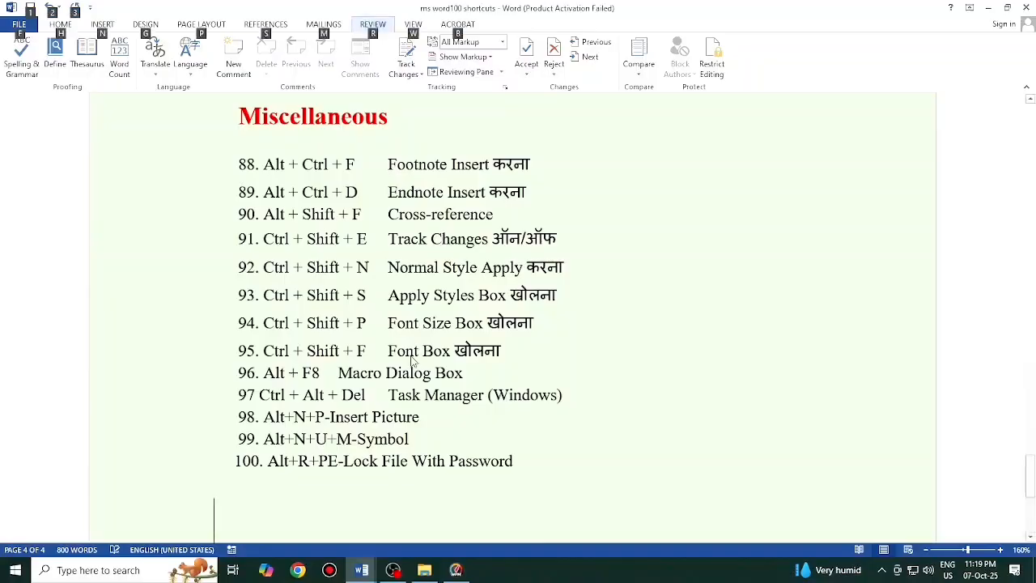
key(r)
key(p)
key(e)
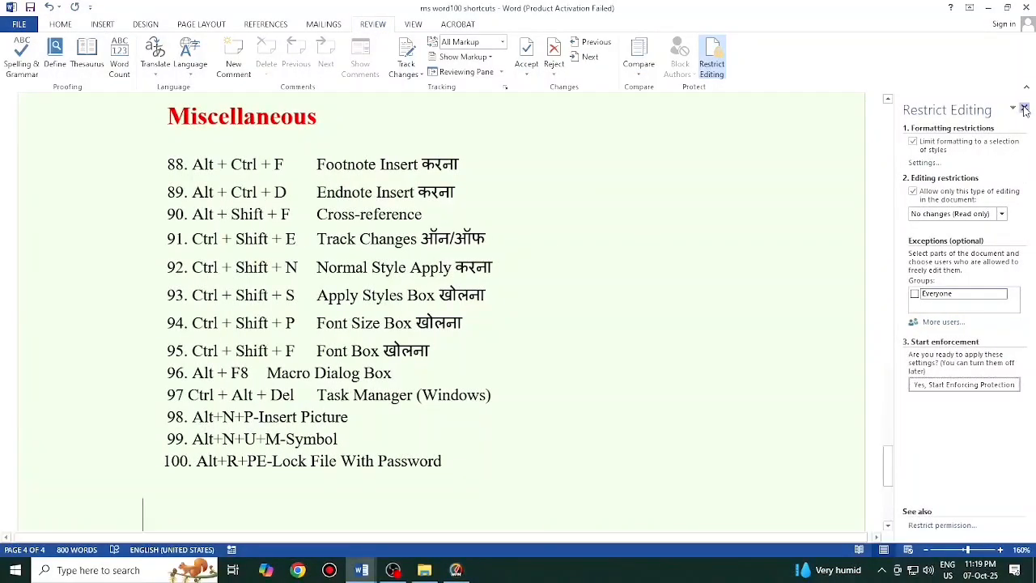
click(1026, 109)
scroll(456, 440, up, 10)
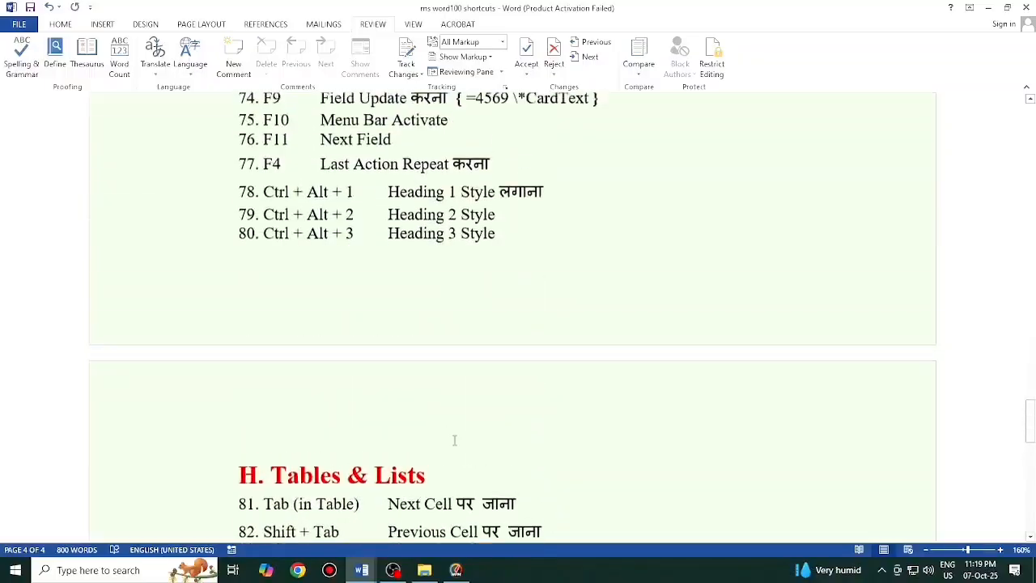
scroll(458, 442, up, 15)
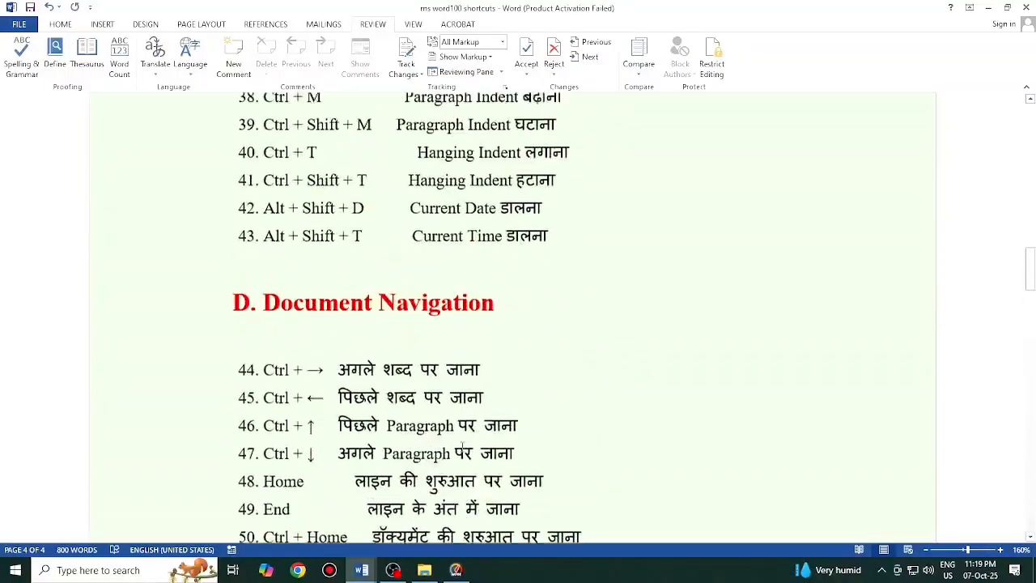
scroll(460, 451, up, 15)
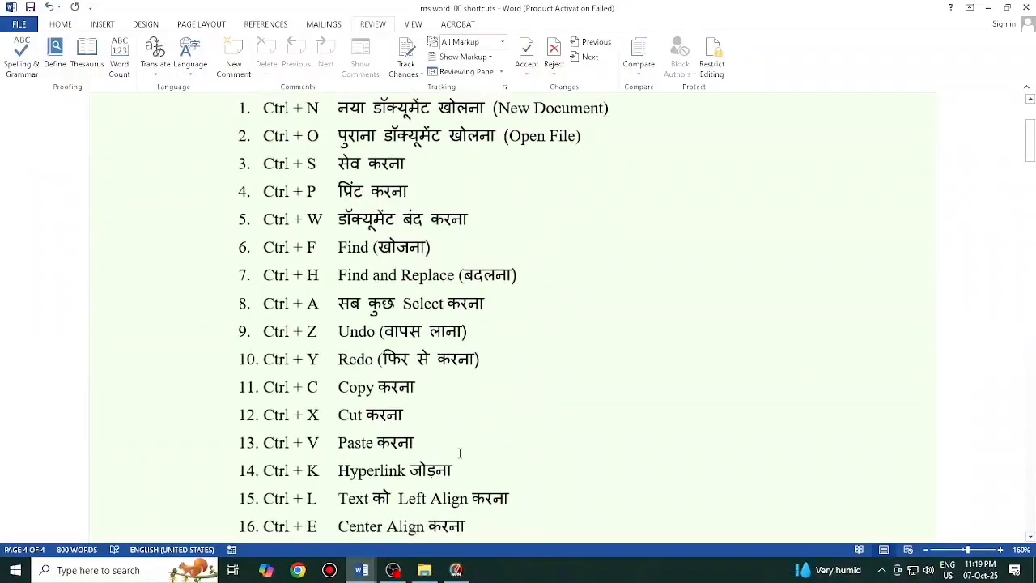